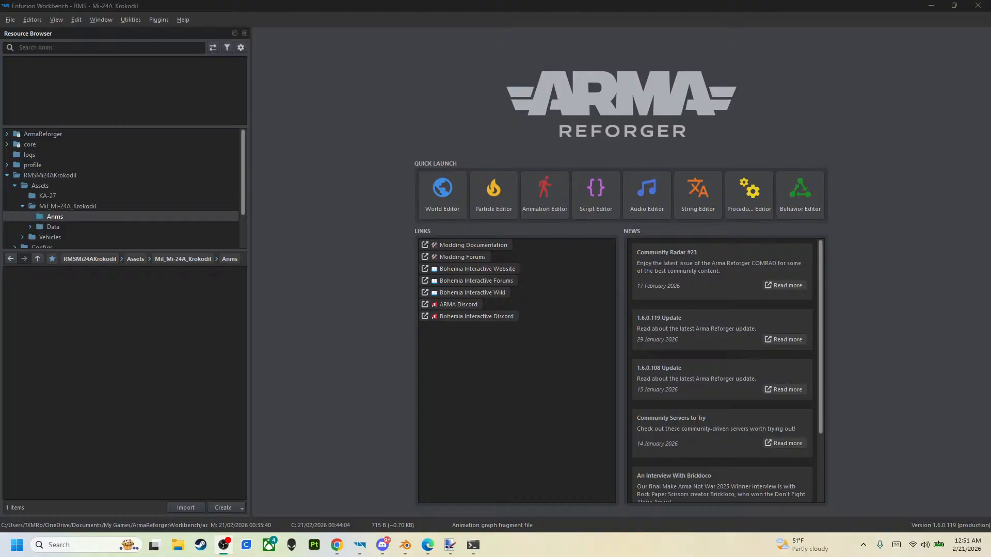
- Browse the RMSMi24AKrokodil project from the Anms folder up to its root and look into Assets and Vehicles
{"action": "key", "text": "alt+Tab"}
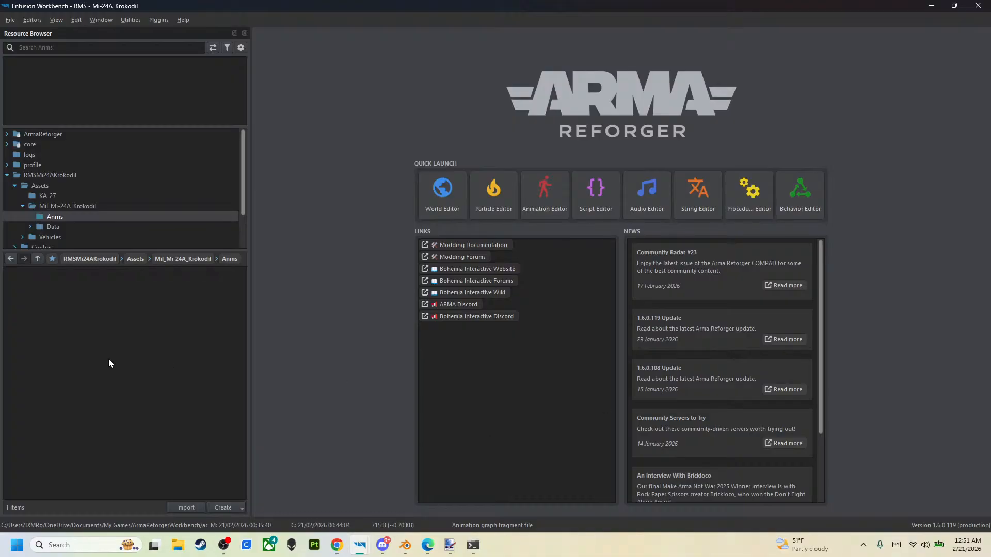
{"action": "left_click", "coordinate": [37, 258]}
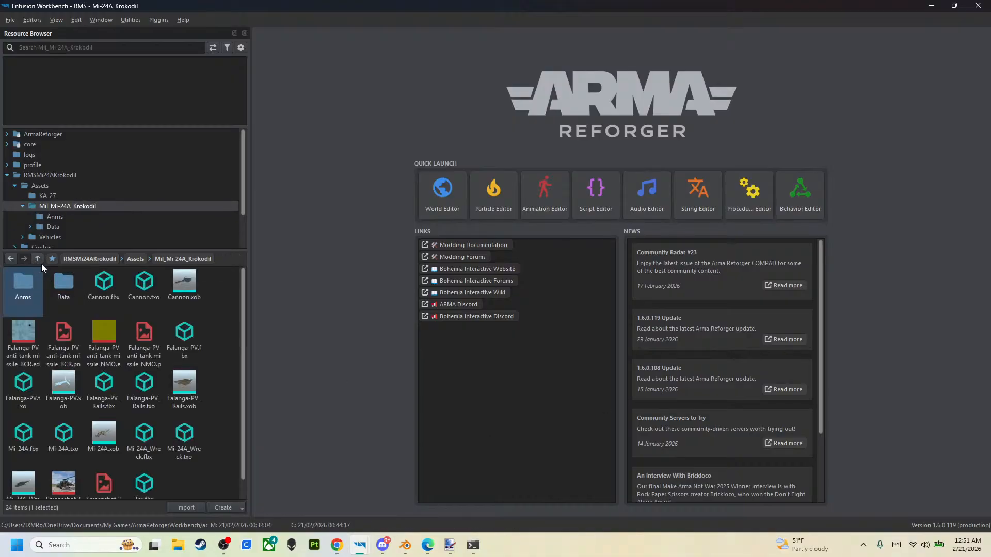
{"action": "left_click", "coordinate": [38, 259]}
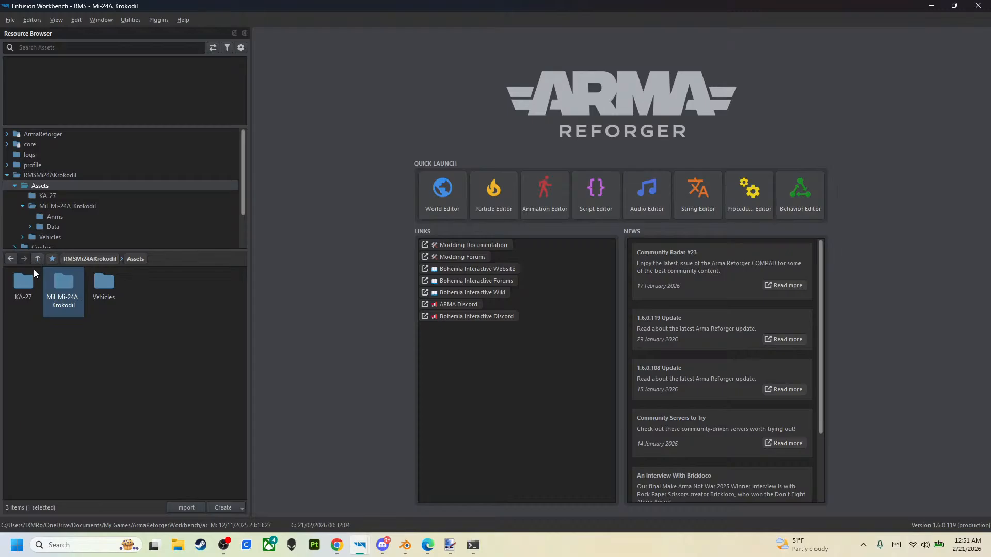
{"action": "left_click", "coordinate": [37, 259]}
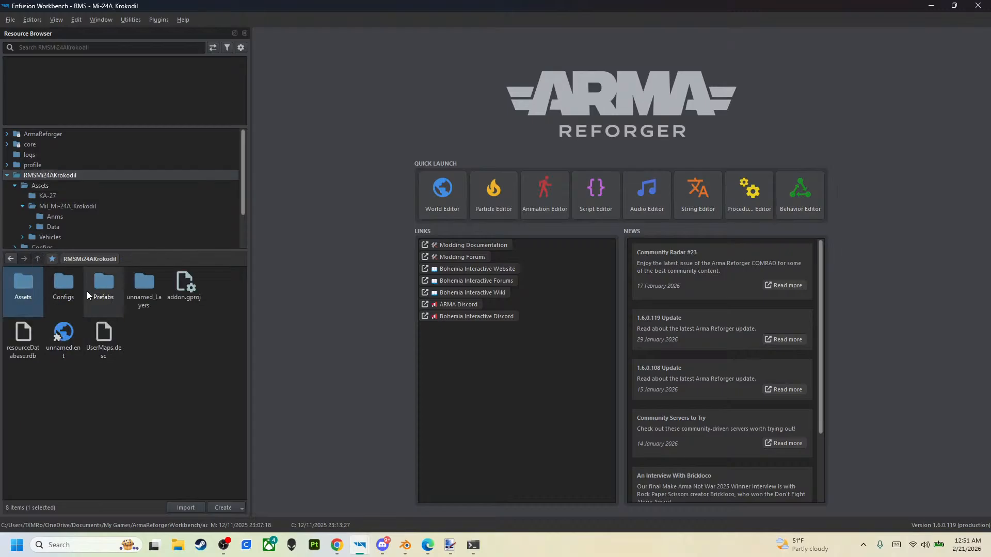
{"action": "double_click", "coordinate": [34, 298]}
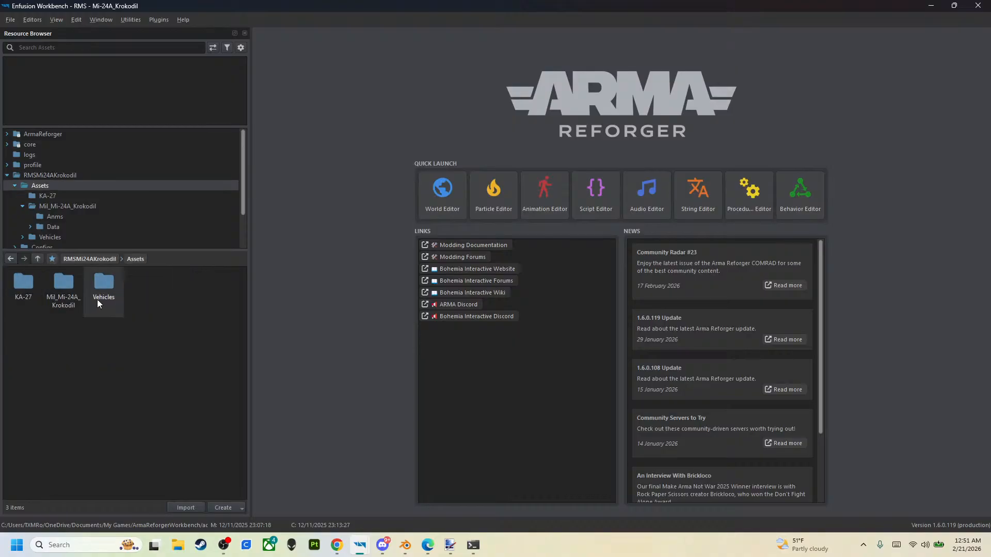
{"action": "double_click", "coordinate": [97, 299]}
{"action": "left_click", "coordinate": [39, 258]}
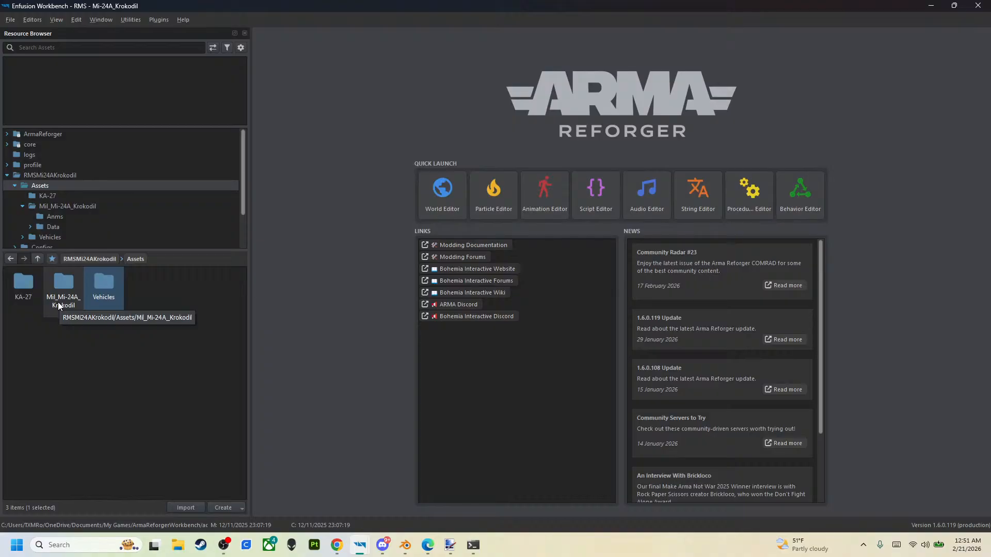
- Open Mi-24A.xob from the Mil_Mi-24A_Krokodil folder and examine the helicopter model from several angles in an enlarged view
{"action": "double_click", "coordinate": [76, 307]}
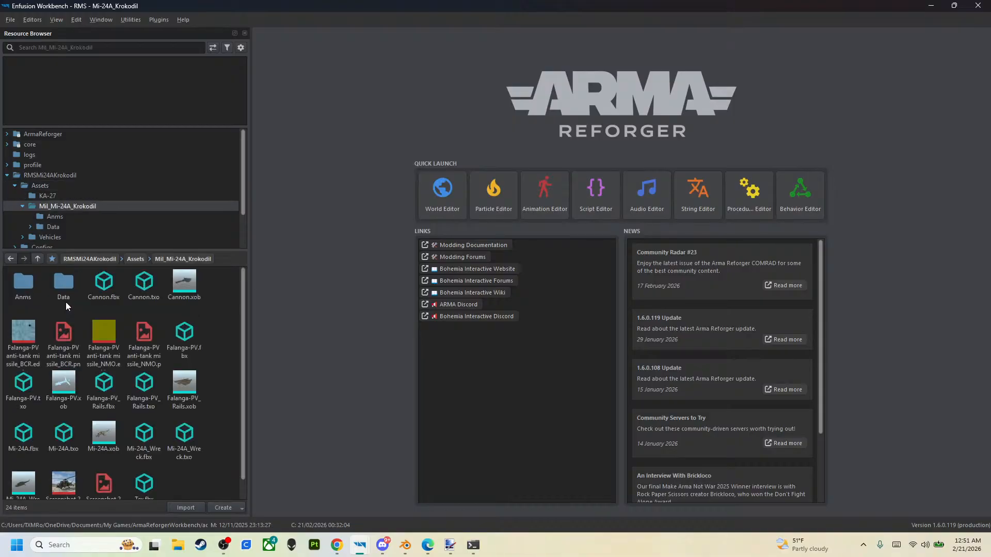
{"action": "scroll", "coordinate": [155, 338], "scroll_direction": "down", "scroll_amount": 1}
{"action": "scroll", "coordinate": [155, 338], "scroll_direction": "up", "scroll_amount": 1}
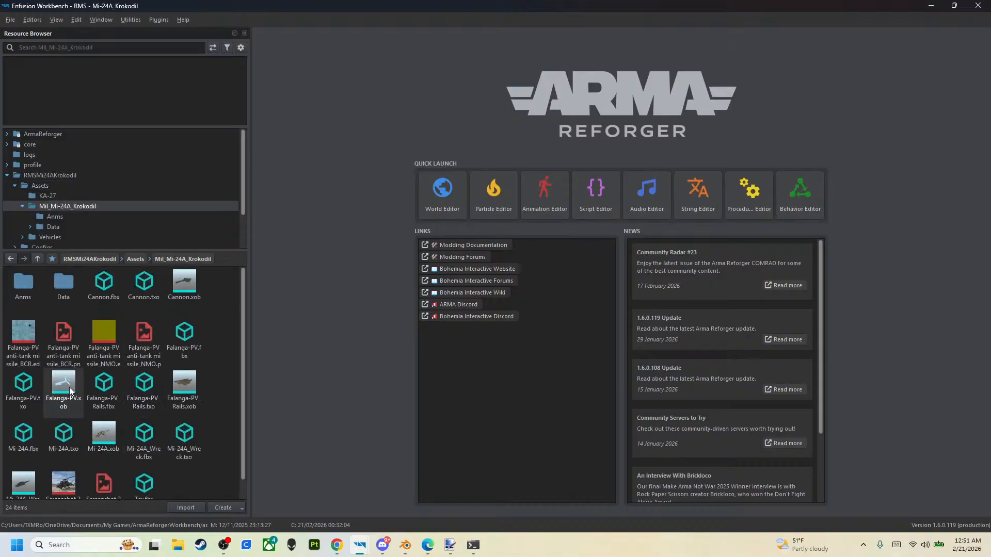
{"action": "scroll", "coordinate": [130, 399], "scroll_direction": "down", "scroll_amount": 1}
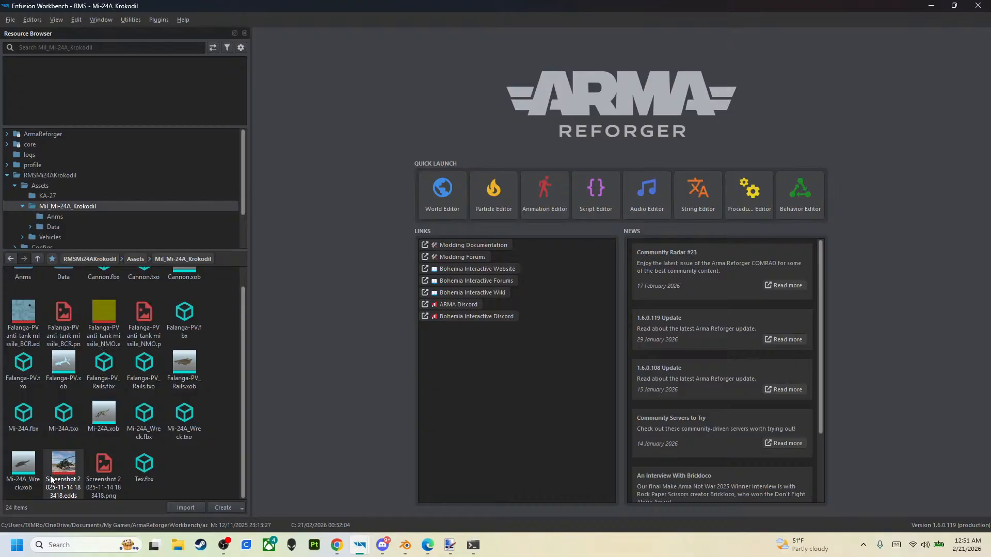
{"action": "double_click", "coordinate": [106, 429]}
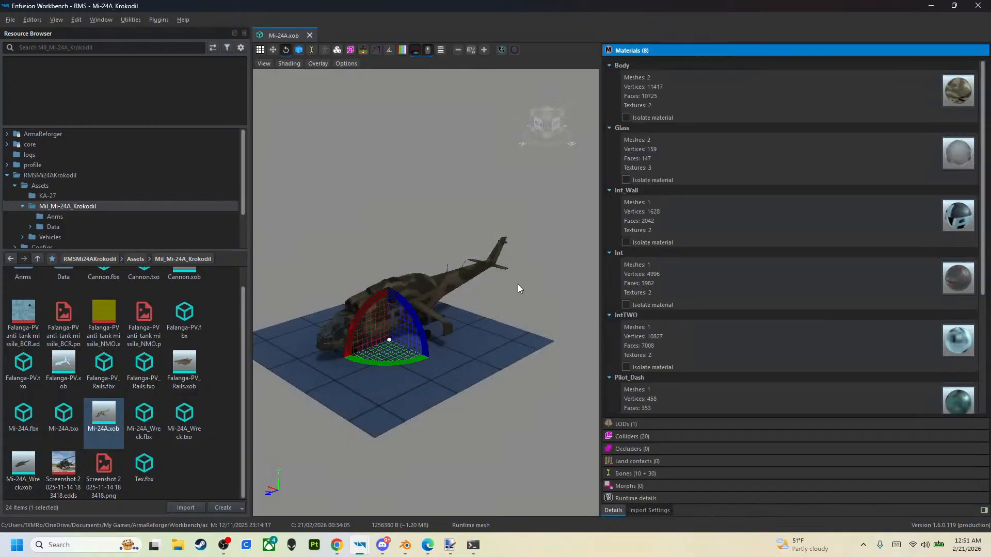
{"action": "left_click_drag", "start_coordinate": [600, 342], "coordinate": [747, 341]}
{"action": "middle_click_drag", "start_coordinate": [483, 417], "coordinate": [593, 405]}
{"action": "scroll", "coordinate": [521, 389], "scroll_direction": "up", "scroll_amount": 5}
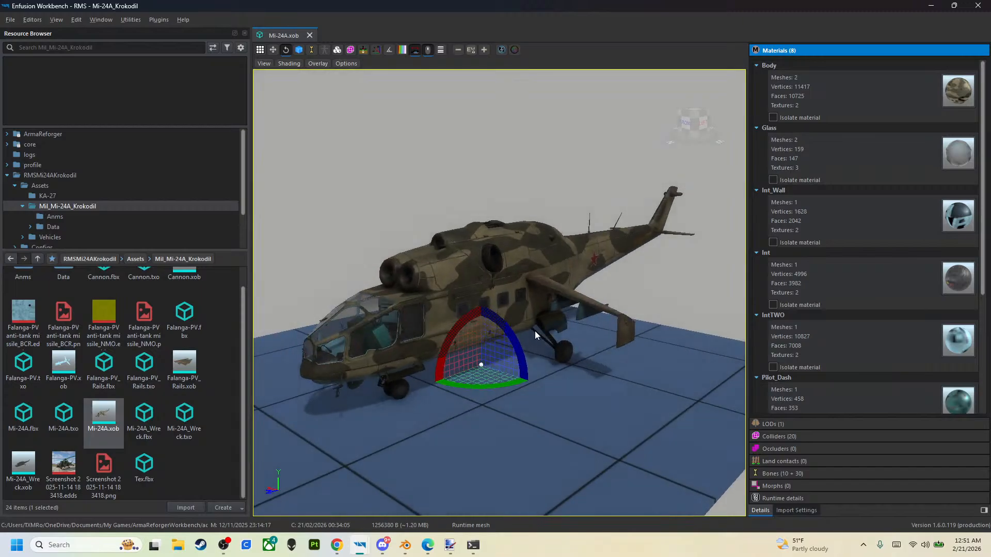
{"action": "middle_click_drag", "start_coordinate": [540, 431], "coordinate": [632, 438]}
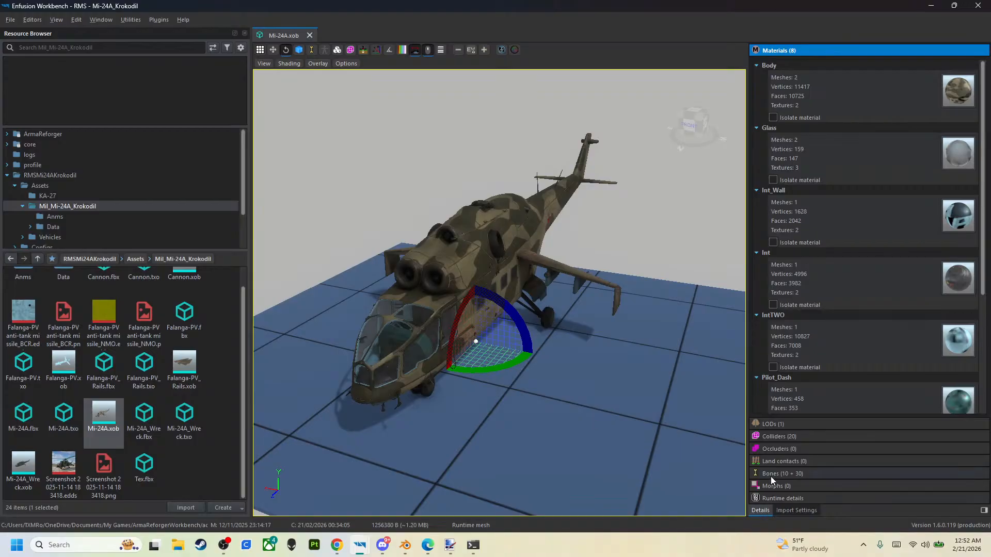
- Examine the Mi-24A model's bones, picking out the gear door, front gear and rear gear bones, and close the model
{"action": "left_click", "coordinate": [783, 473]}
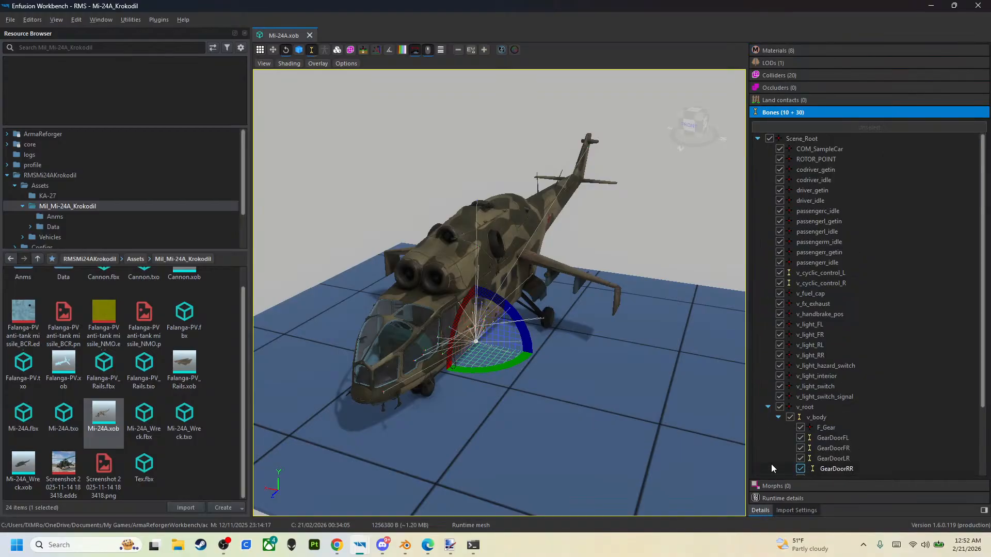
{"action": "left_click_drag", "start_coordinate": [588, 402], "coordinate": [567, 382]}
{"action": "scroll", "coordinate": [825, 382], "scroll_direction": "down", "scroll_amount": 2}
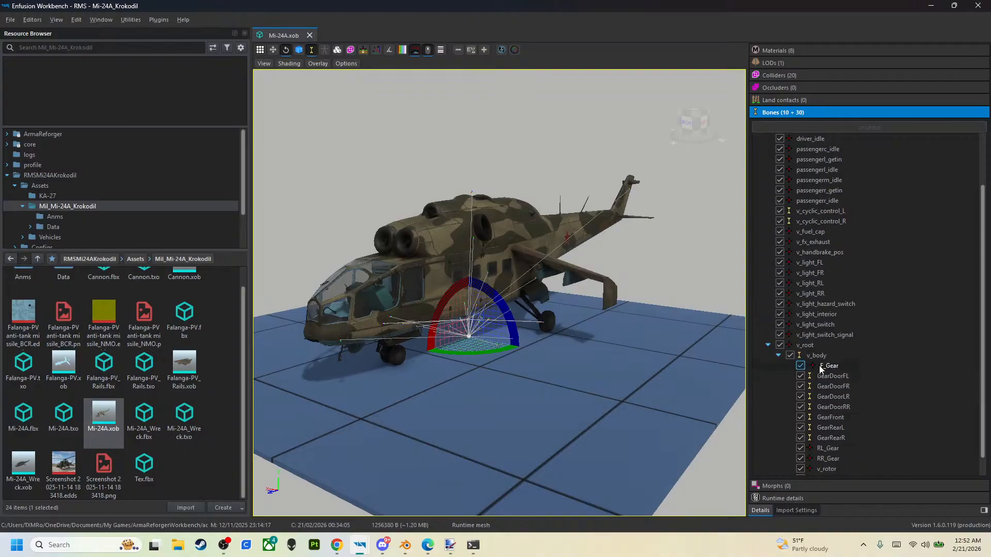
{"action": "left_click", "coordinate": [831, 380]}
{"action": "left_click", "coordinate": [830, 387]}
{"action": "left_click", "coordinate": [829, 398]}
{"action": "left_click", "coordinate": [829, 417]}
{"action": "left_click", "coordinate": [829, 428]}
{"action": "left_click", "coordinate": [829, 438]}
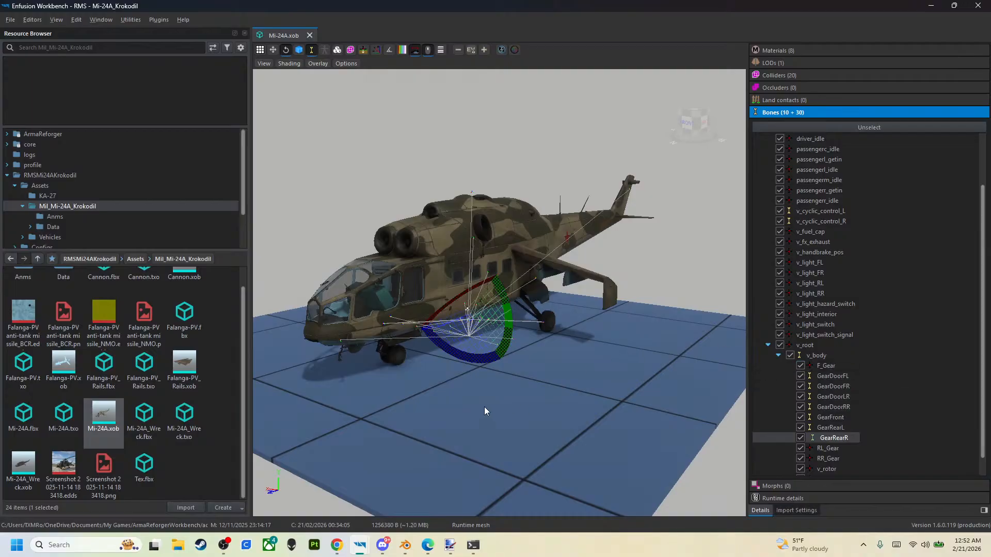
{"action": "left_click", "coordinate": [468, 427]}
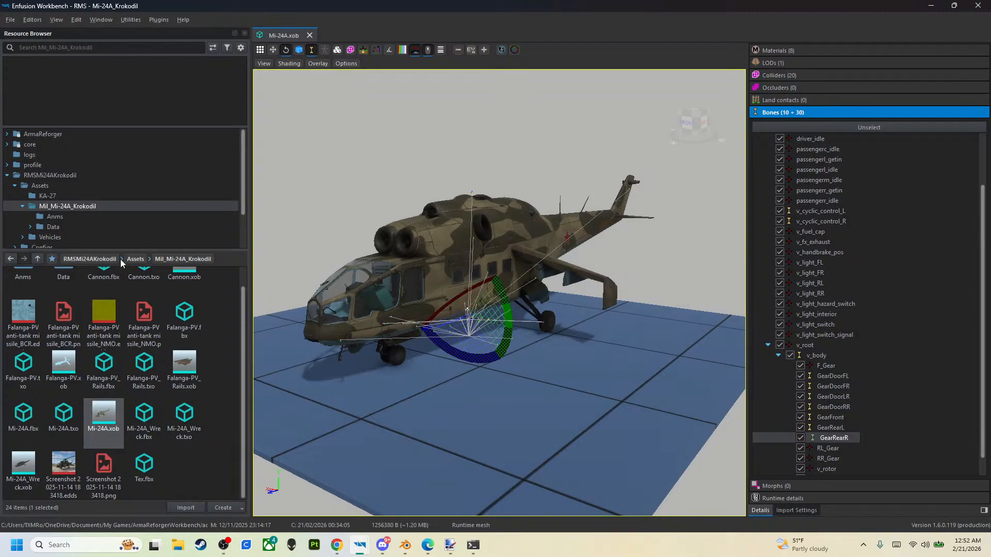
{"action": "left_click", "coordinate": [310, 35]}
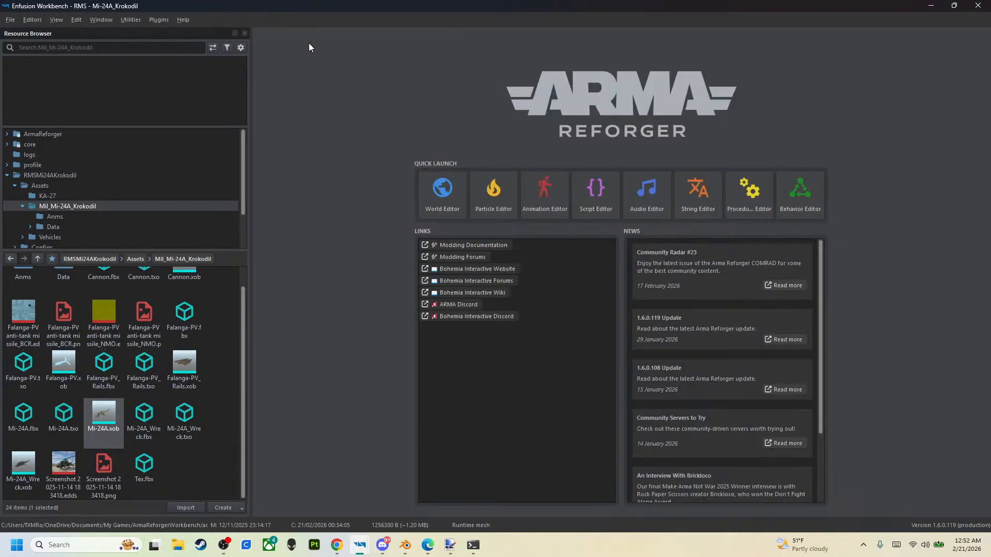
- Open the Anms folder inside Assets/Mil_Mi-24A_Krokodil
{"action": "left_click", "coordinate": [37, 258]}
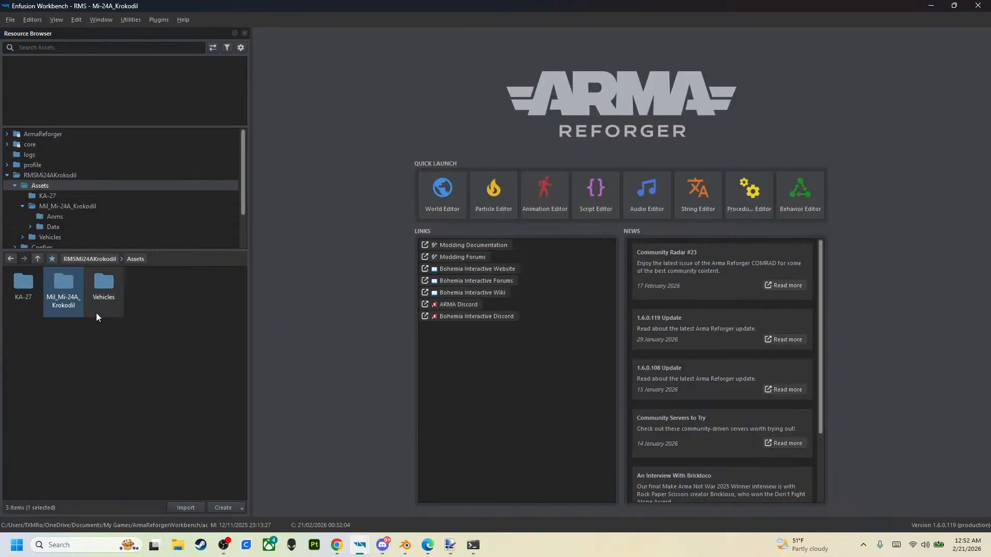
{"action": "double_click", "coordinate": [64, 308]}
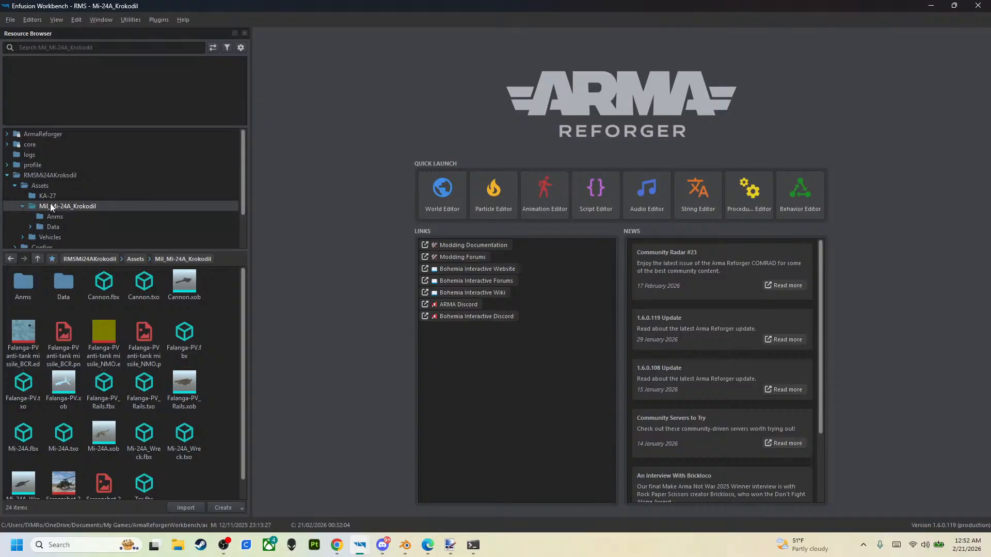
{"action": "double_click", "coordinate": [21, 285]}
{"action": "right_click", "coordinate": [82, 324]}
{"action": "left_click", "coordinate": [117, 315]}
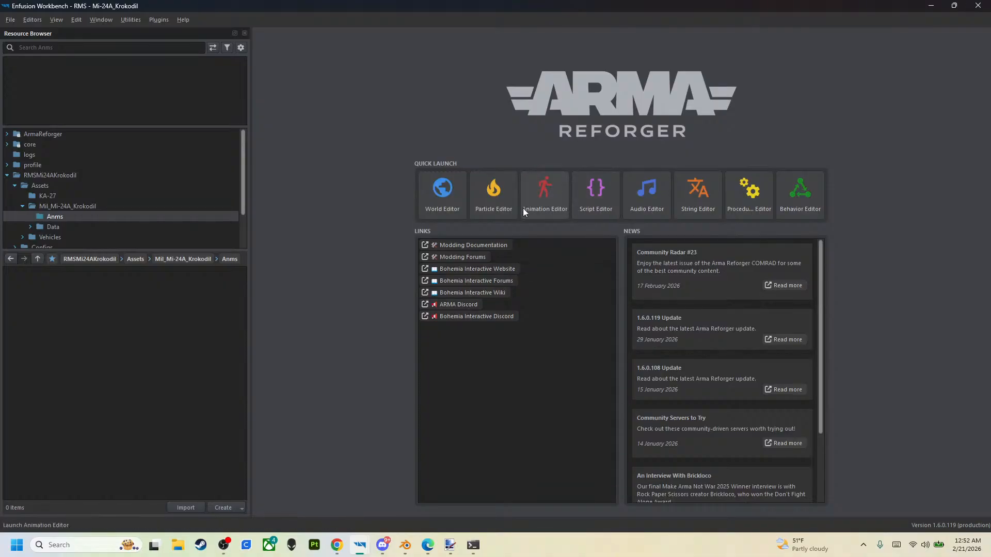
- Launch the Animation Editor and bring its empty, maximized window to the front
{"action": "left_click", "coordinate": [550, 209]}
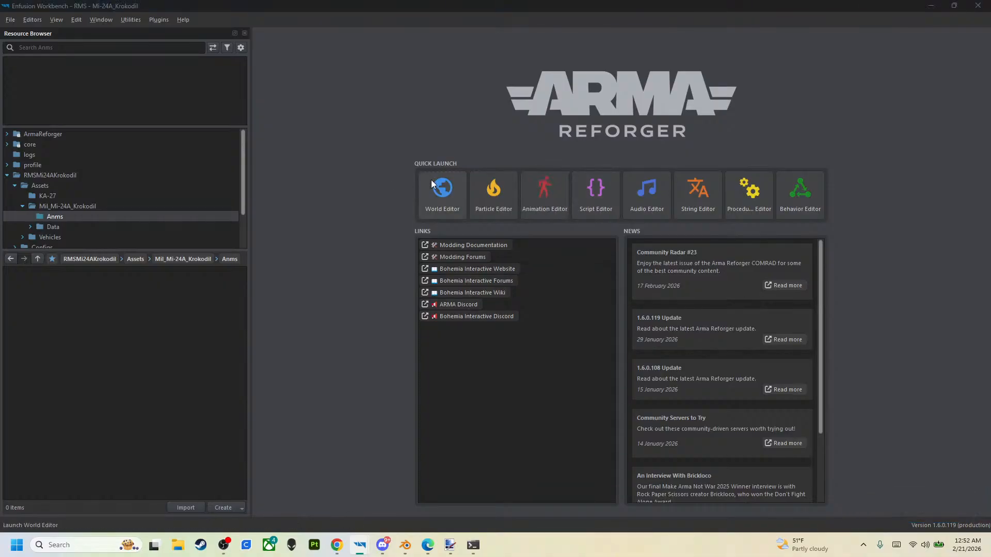
{"action": "left_click_drag", "start_coordinate": [862, 148], "coordinate": [245, 2]}
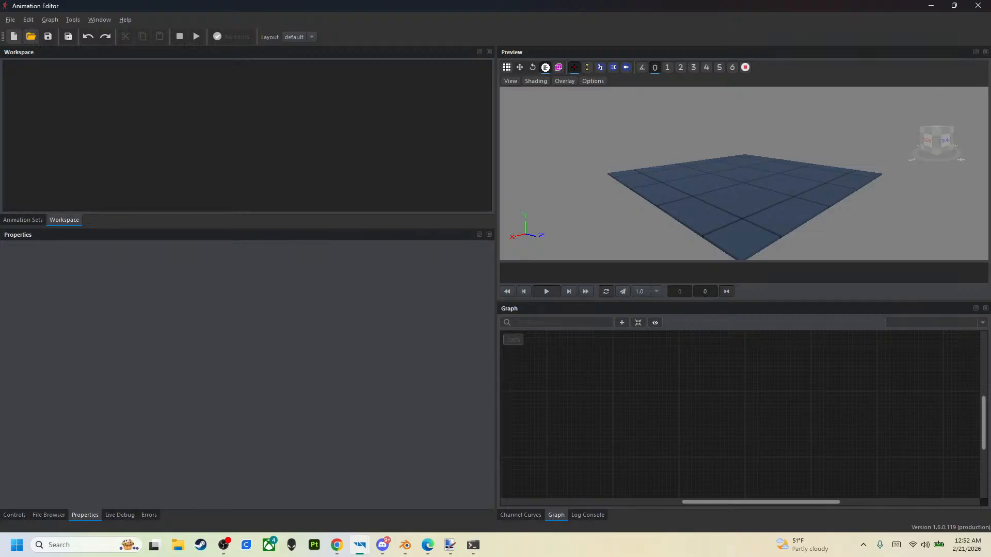
{"action": "key", "text": "alt+Tab"}
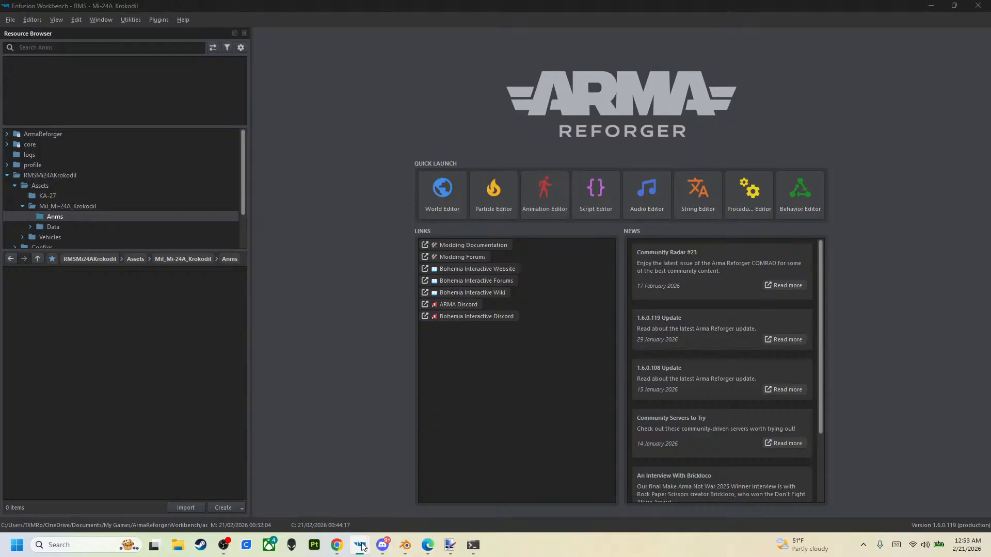
{"action": "mouse_move", "coordinate": [359, 545]}
{"action": "left_click", "coordinate": [397, 493]}
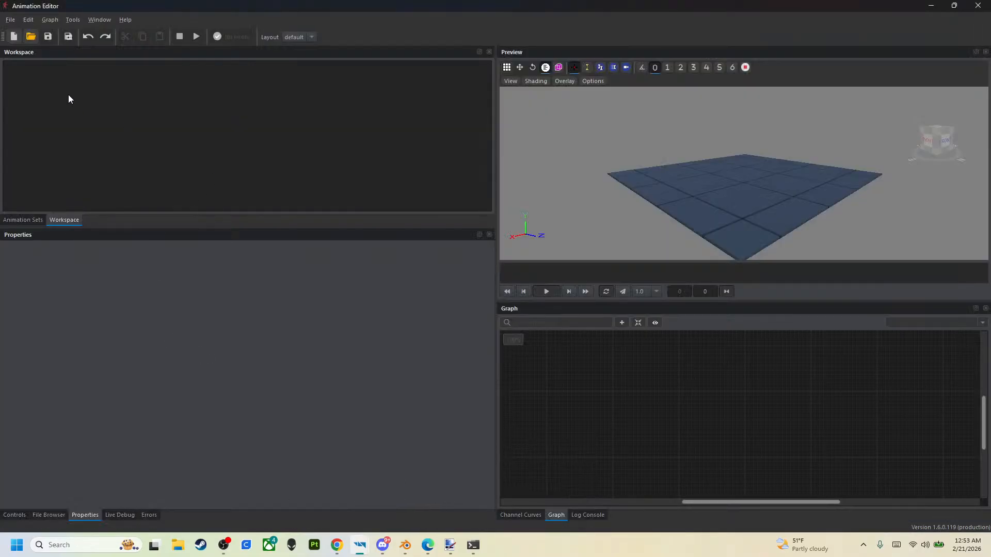
- Start a new animation workspace and name it Mi24a_Gear
{"action": "left_click", "coordinate": [14, 36]}
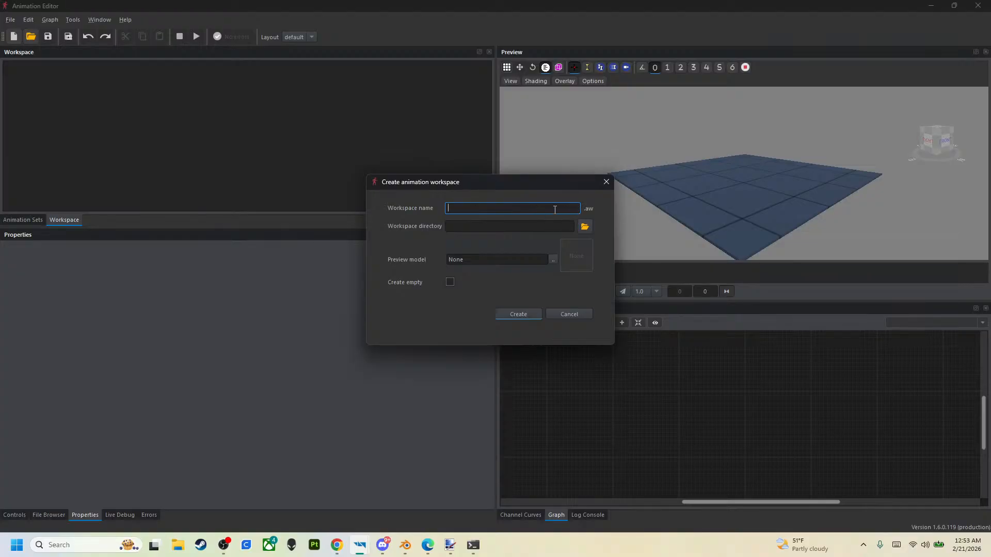
{"action": "type", "text": "Mi24a_Gear"}
- Set the workspace directory to RMSMi24AKrokodil/Assets/Mil_Mi-24A_Krokodil/Anms
{"action": "left_click", "coordinate": [585, 227]}
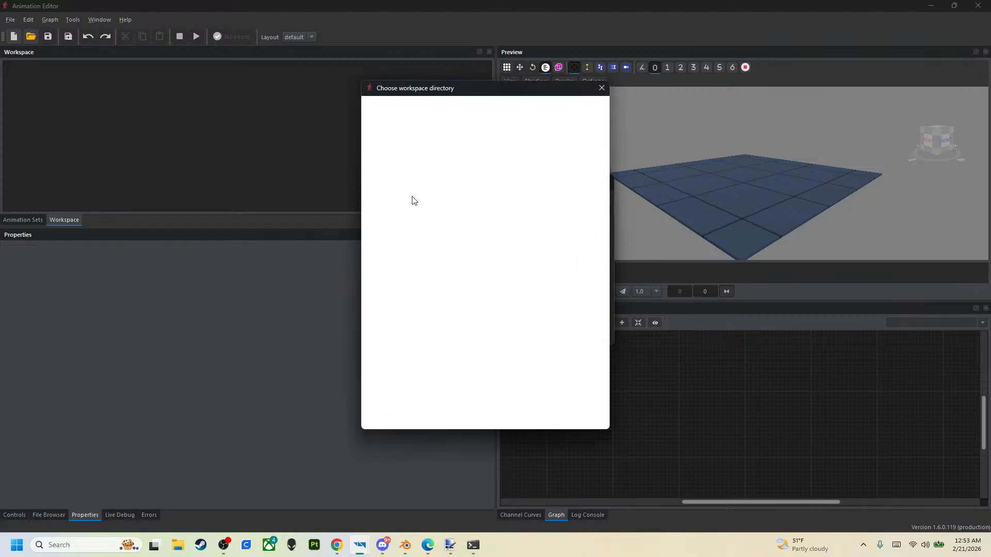
{"action": "left_click", "coordinate": [371, 164]}
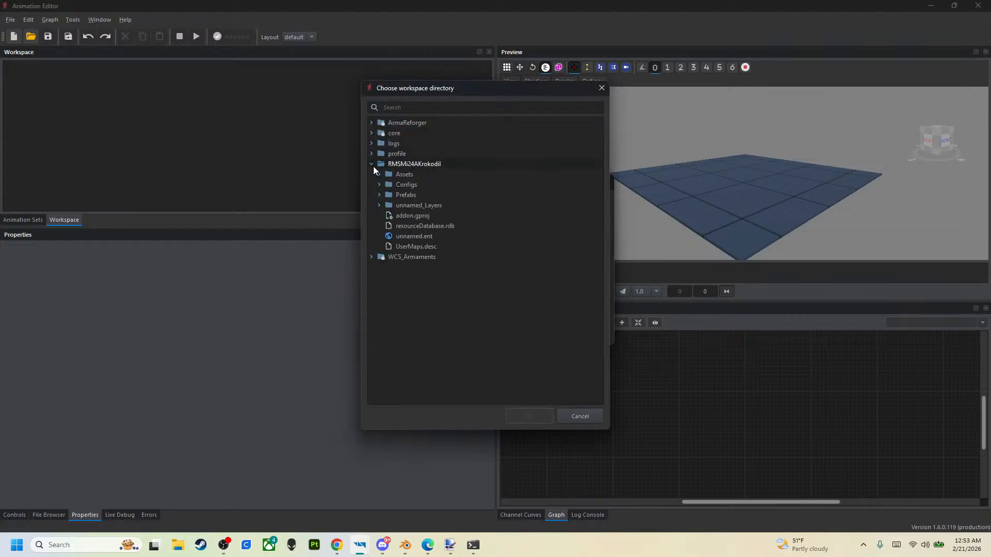
{"action": "left_click", "coordinate": [379, 175]}
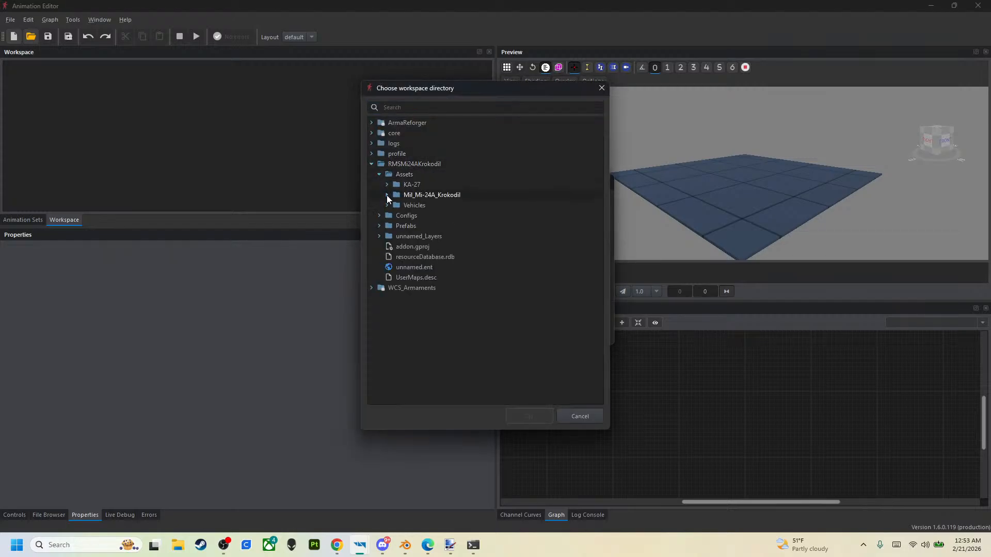
{"action": "left_click", "coordinate": [387, 195]}
{"action": "left_click", "coordinate": [393, 205]}
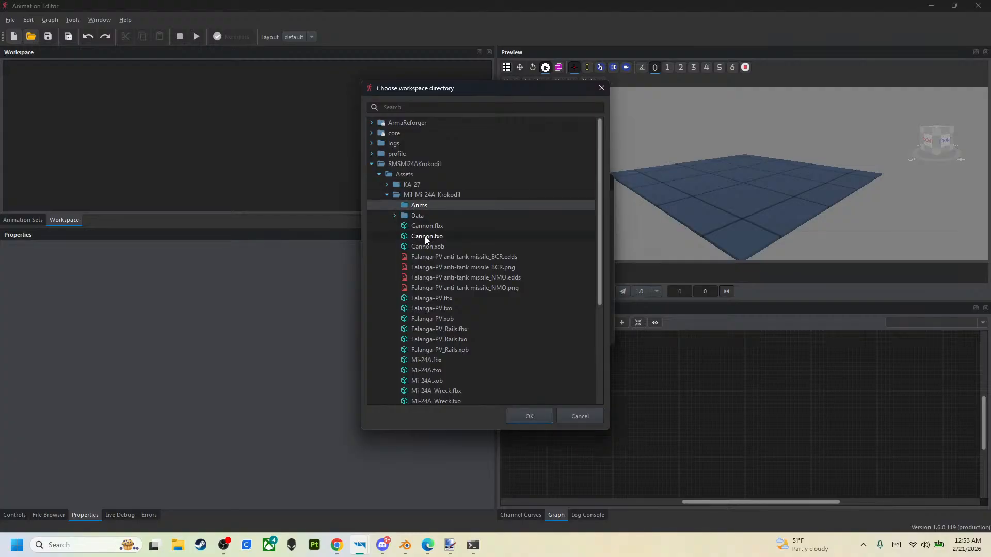
{"action": "left_click", "coordinate": [529, 416]}
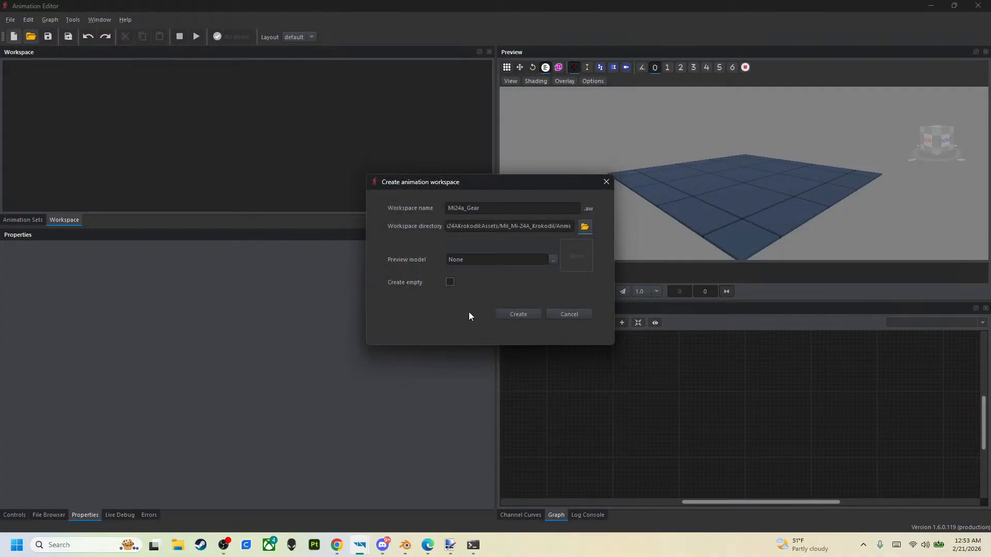
- Choose Mi-24A.xob from Assets/Mil_Mi-24A_Krokodil as the preview model and create the workspace
{"action": "left_click", "coordinate": [552, 260]}
{"action": "left_click", "coordinate": [254, 153]}
{"action": "left_click", "coordinate": [262, 164]}
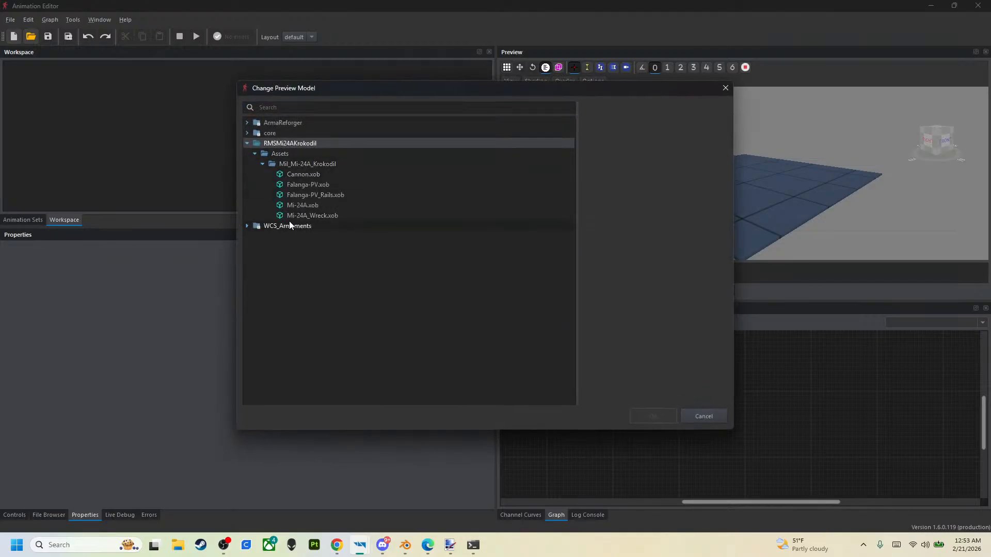
{"action": "left_click", "coordinate": [290, 206]}
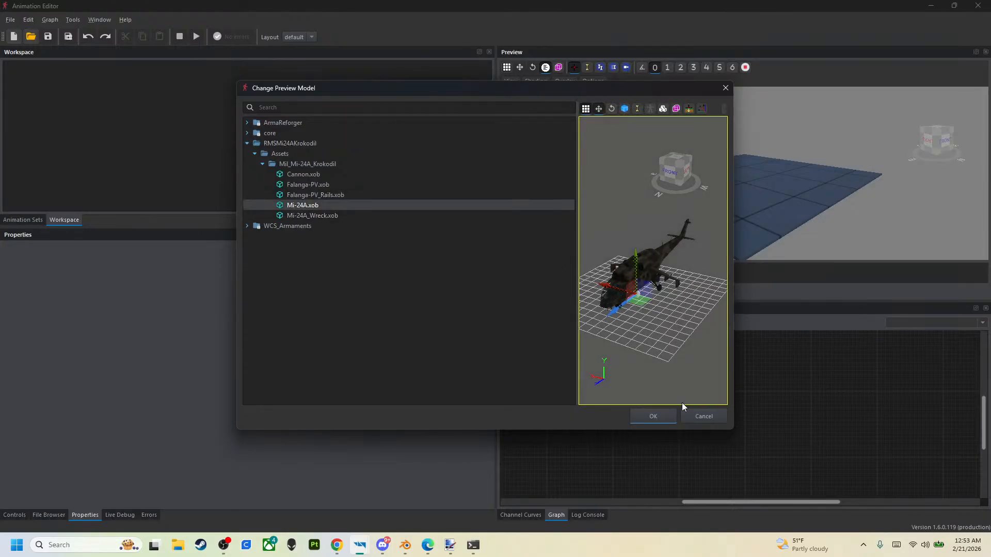
{"action": "left_click", "coordinate": [670, 415]}
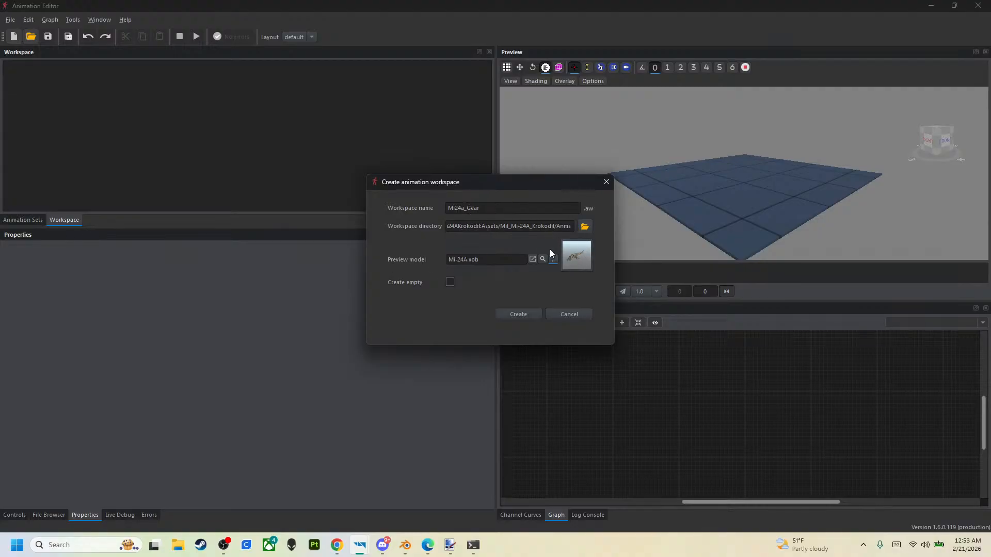
{"action": "left_click", "coordinate": [518, 314]}
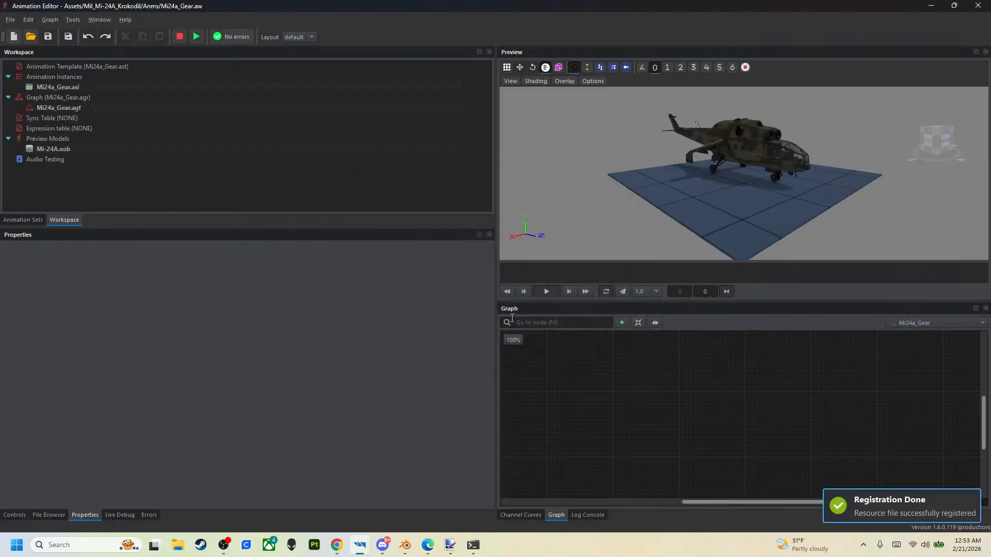
{"action": "mouse_move", "coordinate": [359, 545]}
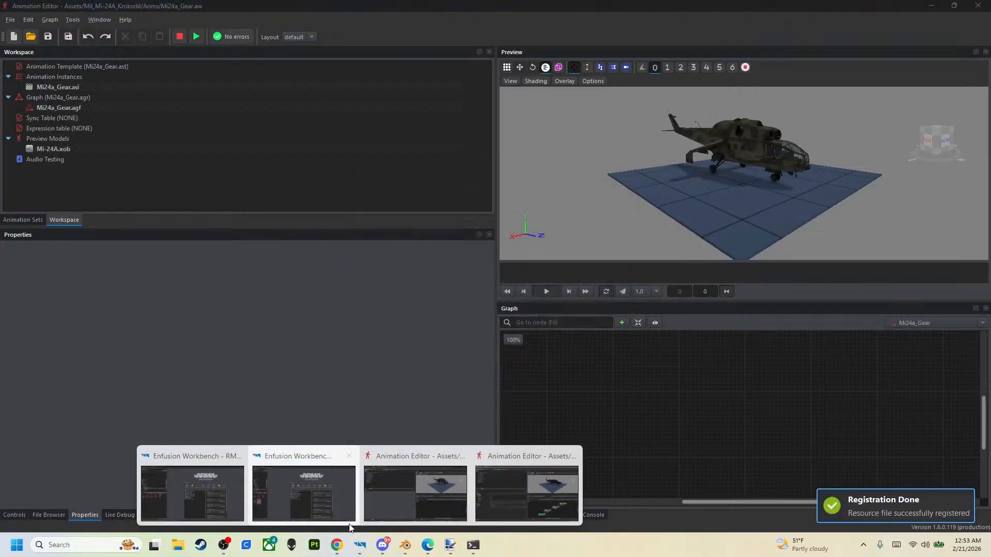
- Add a Float variable named Airspeed to the workspace's control variables
{"action": "left_click", "coordinate": [243, 510]}
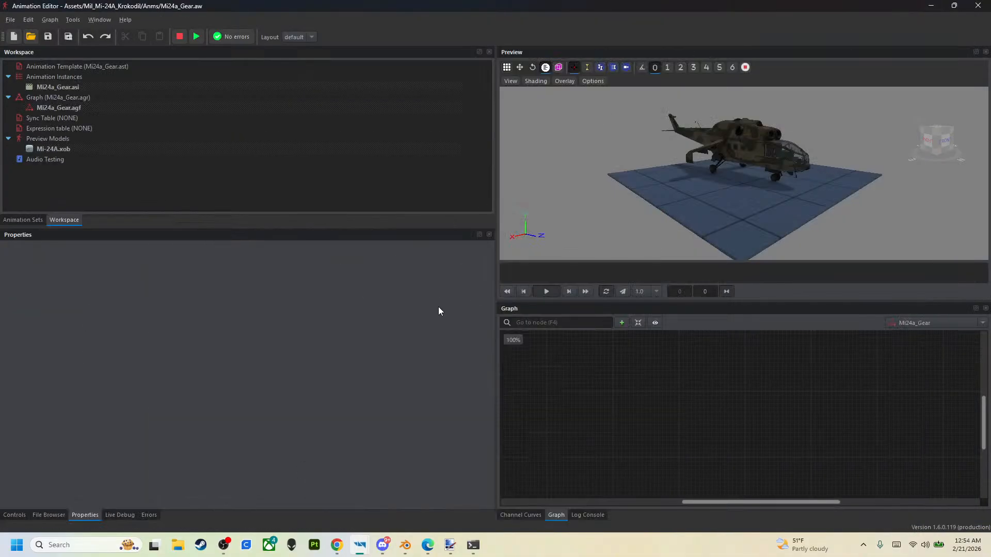
{"action": "left_click", "coordinate": [12, 515]}
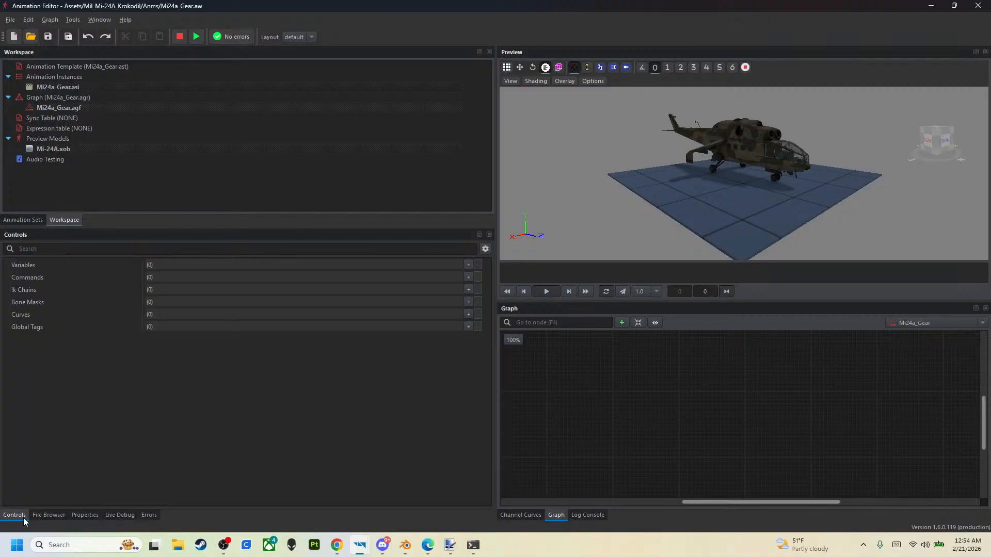
{"action": "left_click", "coordinate": [467, 265]}
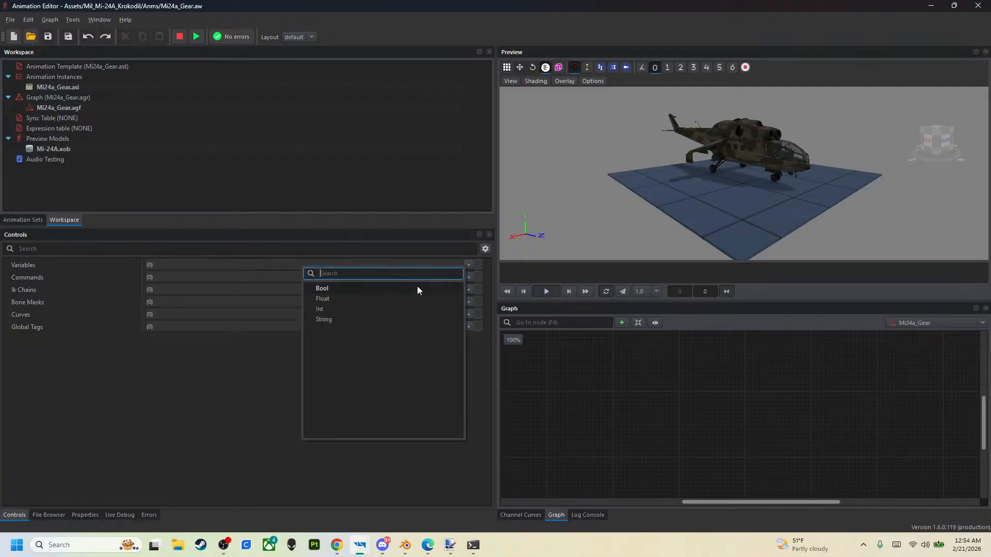
{"action": "left_click", "coordinate": [379, 298]}
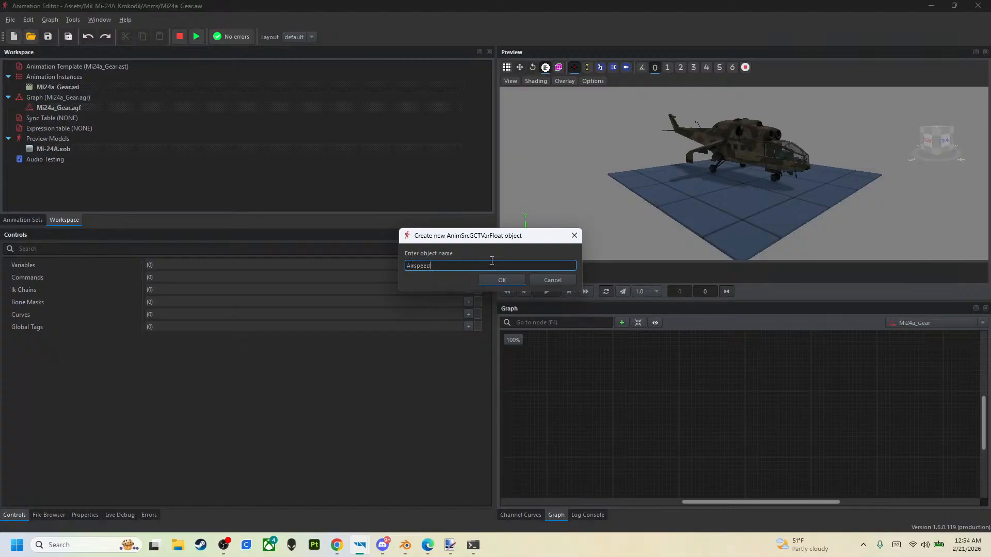
{"action": "left_click", "coordinate": [497, 281]}
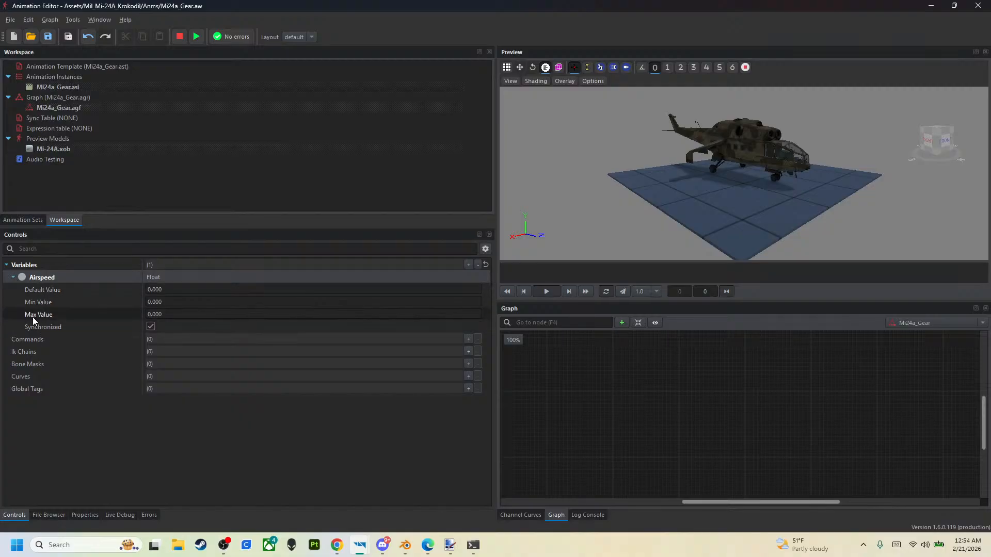
- Set the Airspeed variable's maximum value to 100
{"action": "left_click", "coordinate": [149, 315]}
{"action": "type", "text": "100"}
{"action": "key", "text": "Return"}
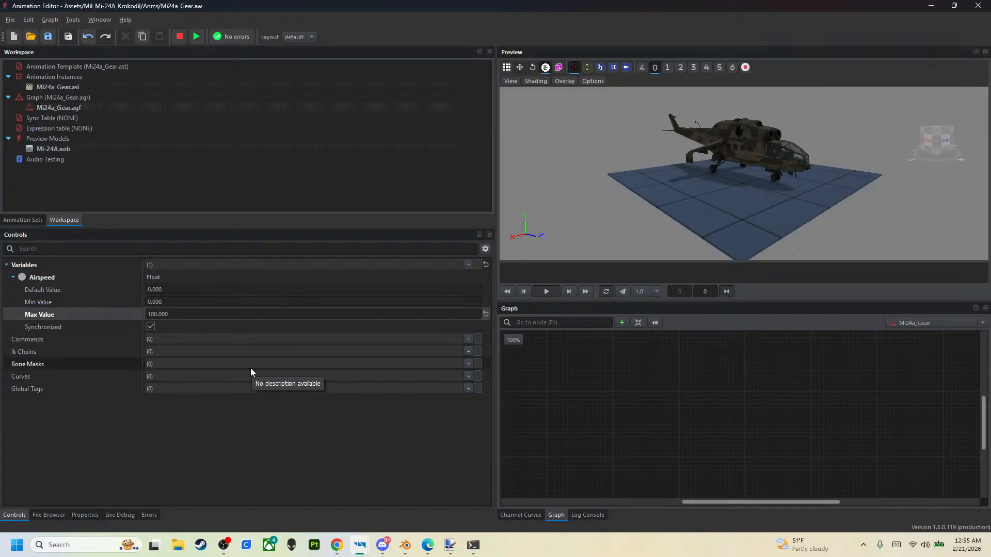
- Add a bone mask named Gear and expand it to show its bone list
{"action": "left_click", "coordinate": [468, 365]}
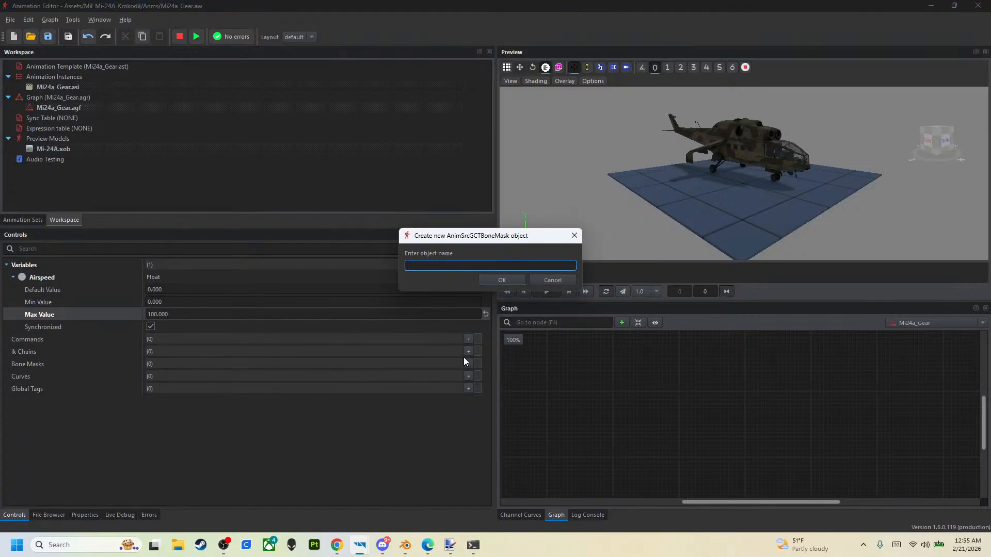
{"action": "type", "text": "Gear"}
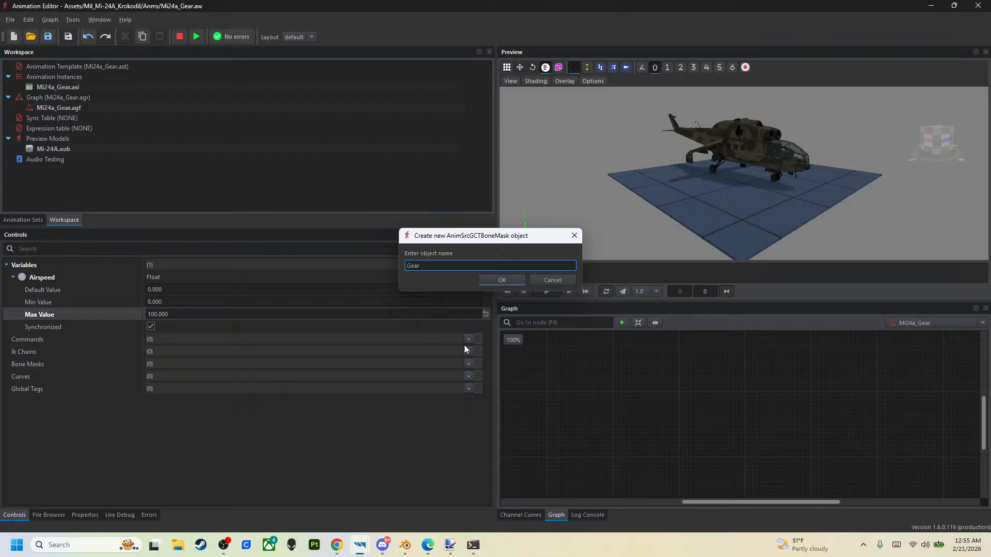
{"action": "key", "text": "Return"}
{"action": "left_click", "coordinate": [14, 376]}
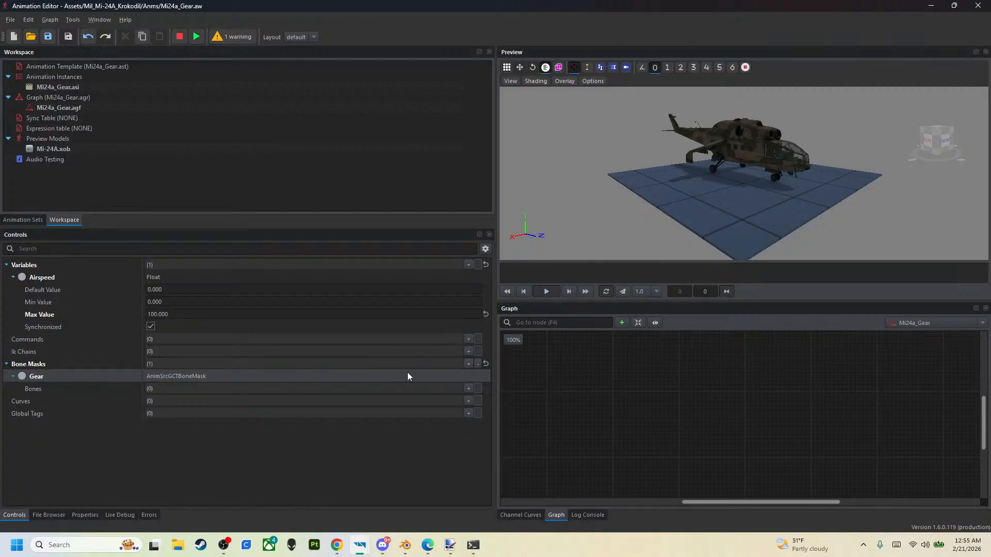
- Add seven empty bone entries to the Gear bone mask
{"action": "left_click", "coordinate": [468, 388]}
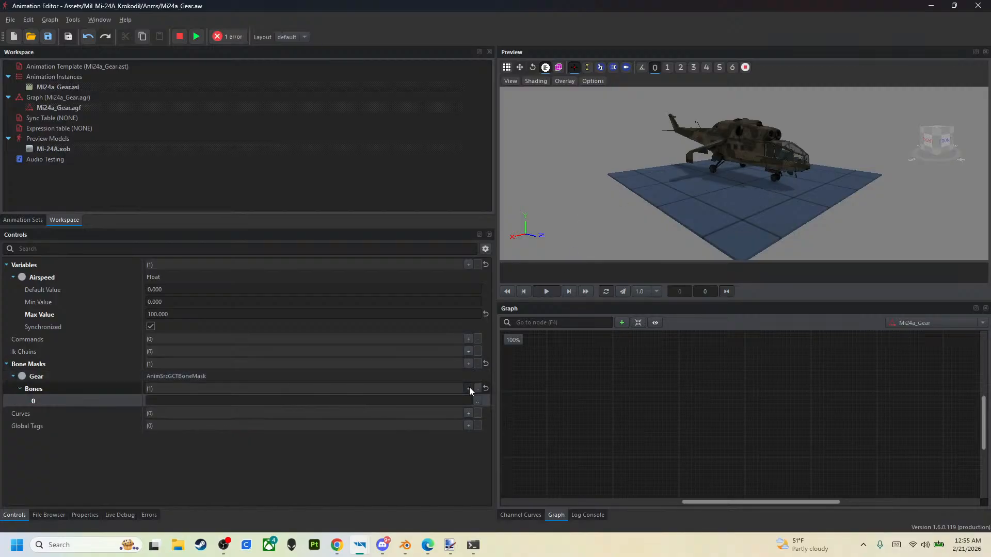
{"action": "left_click", "coordinate": [468, 389]}
{"action": "left_click", "coordinate": [468, 389]}
{"action": "left_click", "coordinate": [468, 388]}
{"action": "left_click", "coordinate": [469, 389]}
{"action": "left_click", "coordinate": [469, 389]}
{"action": "left_click", "coordinate": [469, 389]}
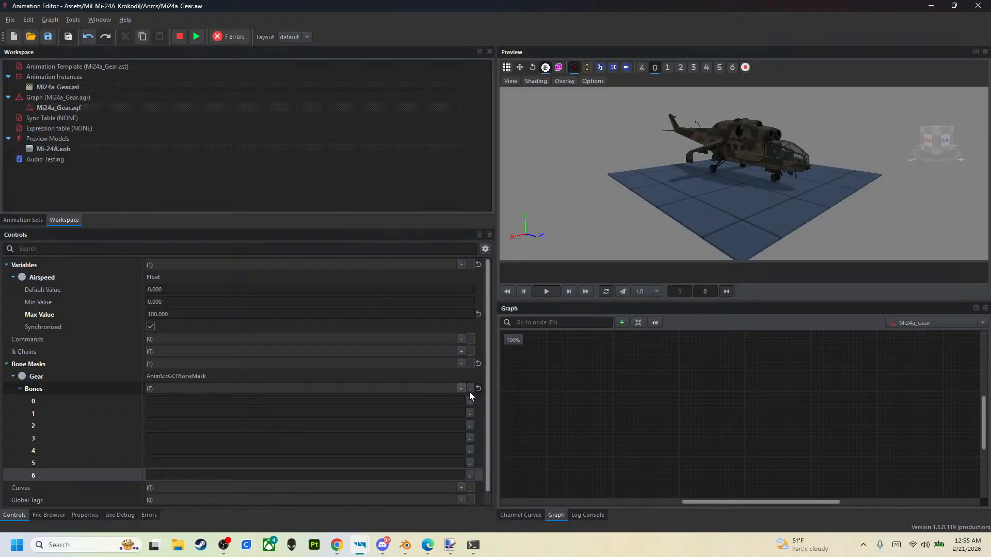
{"action": "scroll", "coordinate": [198, 321], "scroll_direction": "down", "scroll_amount": 2}
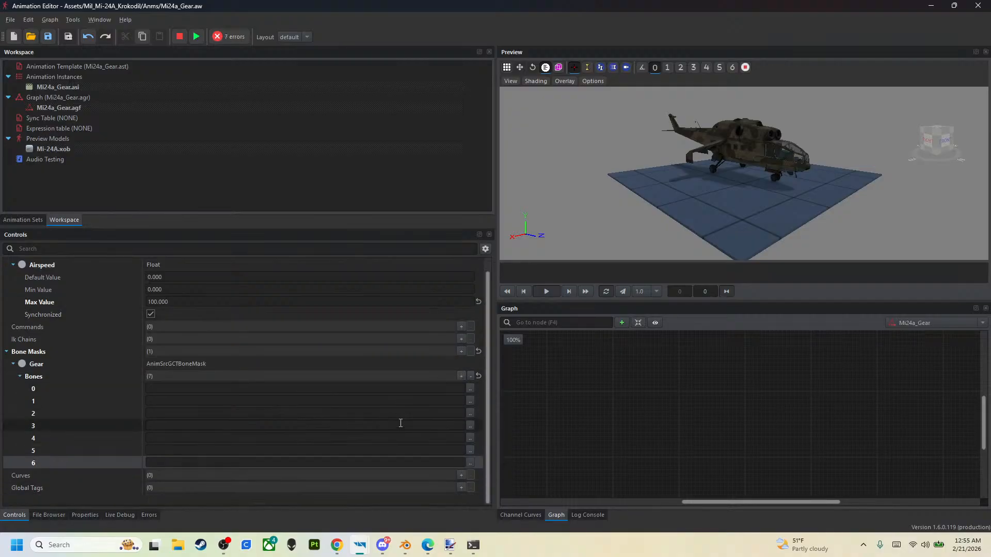
- Try to pick a bone for the first Gear entry, then reopen the Mi24a_Gear.aw workspace
{"action": "left_click", "coordinate": [471, 390]}
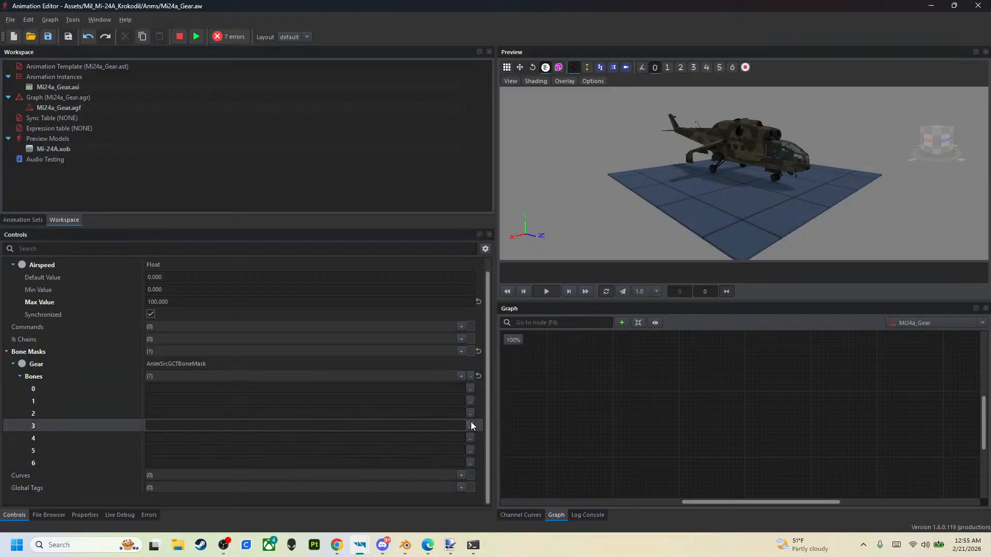
{"action": "left_click", "coordinate": [32, 37]}
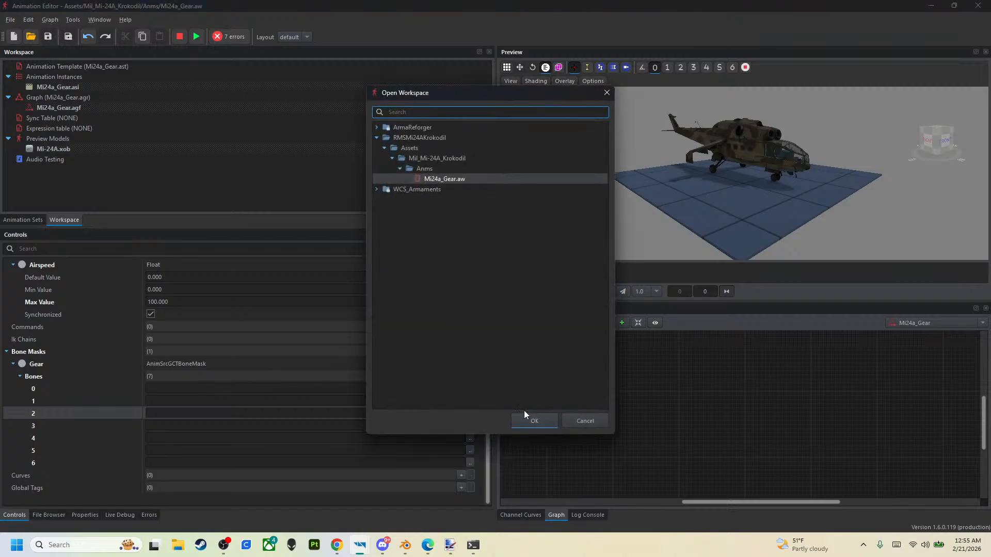
{"action": "left_click", "coordinate": [533, 421]}
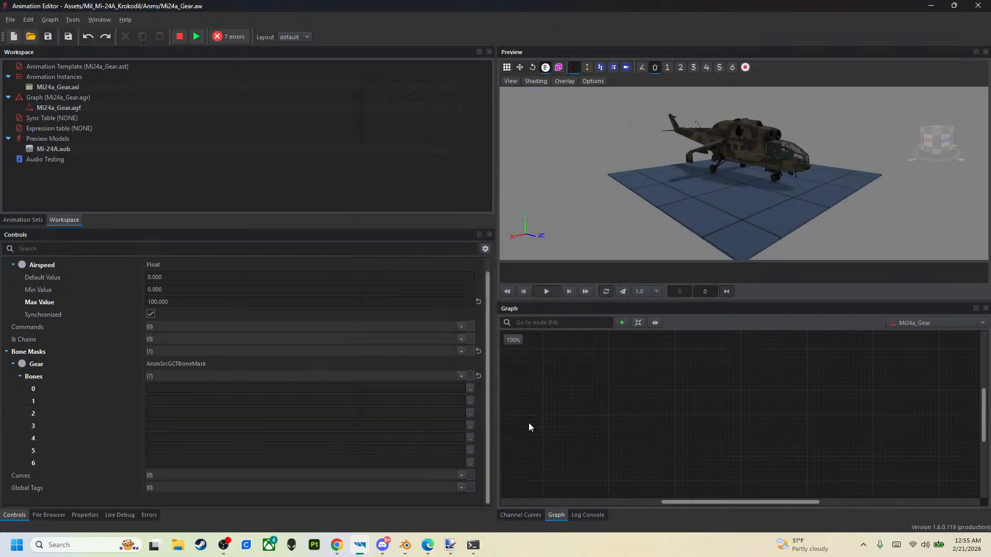
- Assign the GearDoorFL bone to entry 0 and GearDoorFR to entry 1 of the Gear mask
{"action": "left_click", "coordinate": [469, 389]}
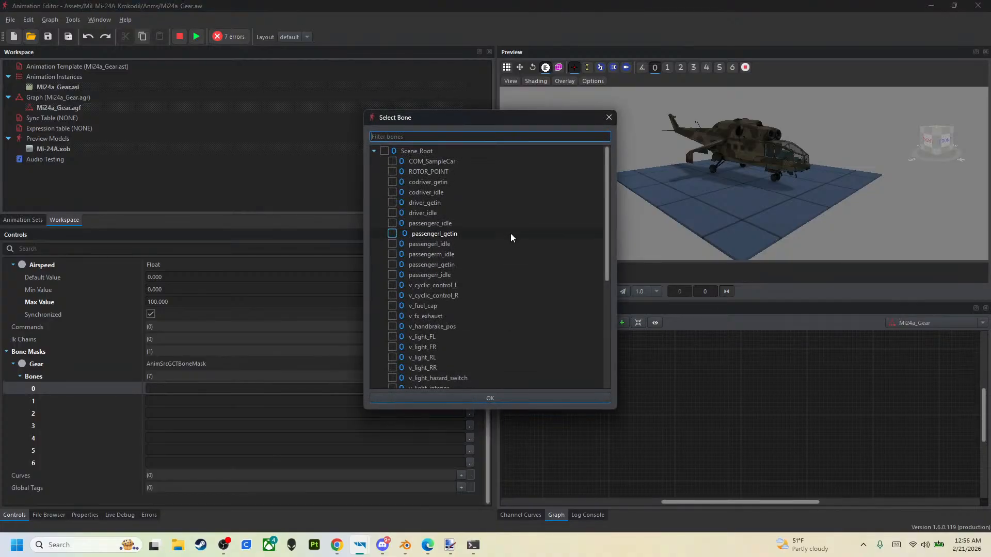
{"action": "scroll", "coordinate": [502, 248], "scroll_direction": "down", "scroll_amount": 4}
{"action": "scroll", "coordinate": [501, 266], "scroll_direction": "down", "scroll_amount": 2}
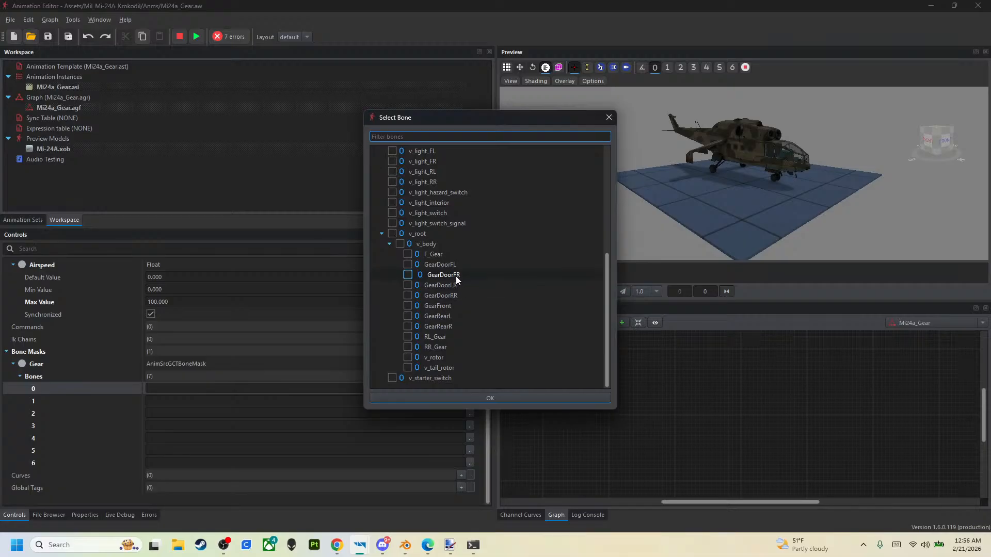
{"action": "left_click", "coordinate": [408, 265]}
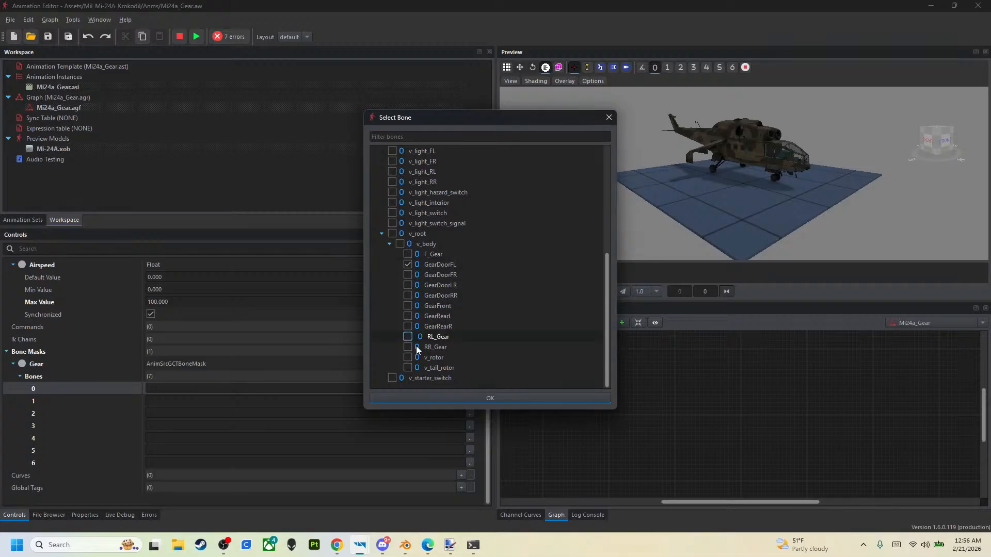
{"action": "left_click", "coordinate": [431, 396]}
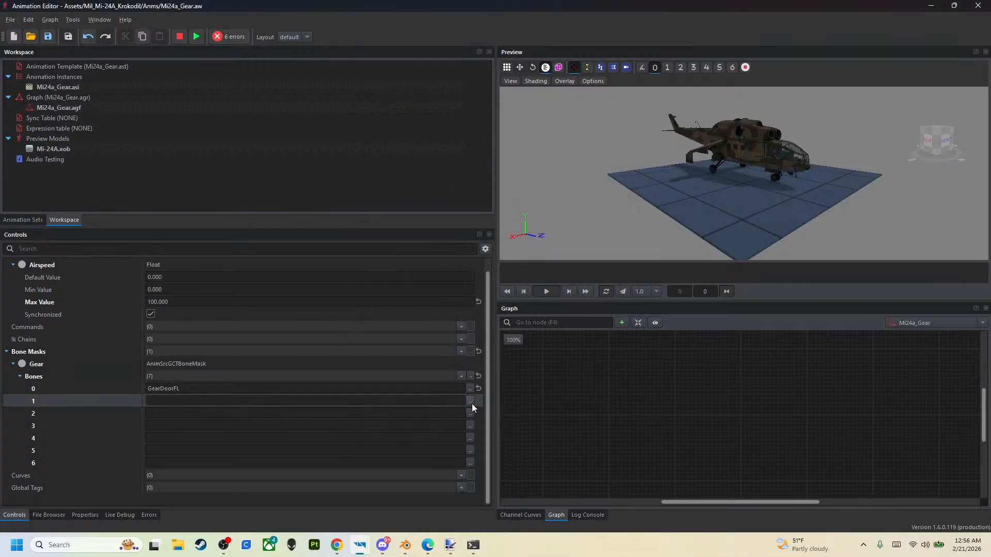
{"action": "left_click", "coordinate": [471, 403]}
{"action": "left_click", "coordinate": [407, 274]}
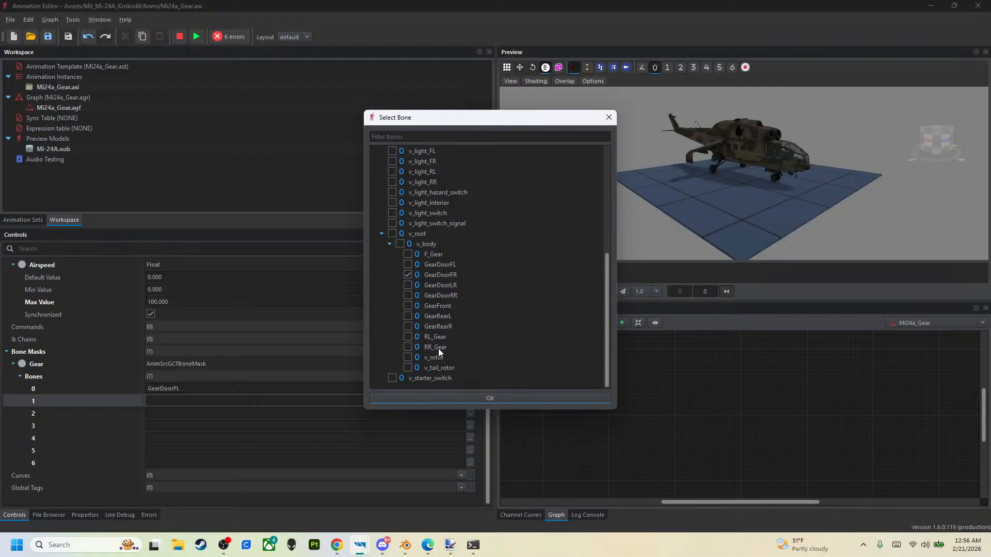
{"action": "left_click", "coordinate": [454, 398]}
- Assign the GearDoorLR bone to entry 2 and GearDoorRR to entry 3 of the Gear mask
{"action": "left_click", "coordinate": [470, 414]}
{"action": "left_click", "coordinate": [408, 285]}
{"action": "left_click", "coordinate": [480, 400]}
{"action": "left_click", "coordinate": [470, 426]}
{"action": "left_click", "coordinate": [408, 295]}
{"action": "left_click", "coordinate": [472, 397]}
- Assign the GearFront bone to entries 4 and 5 of the Gear mask
{"action": "left_click", "coordinate": [470, 438]}
{"action": "left_click", "coordinate": [407, 306]}
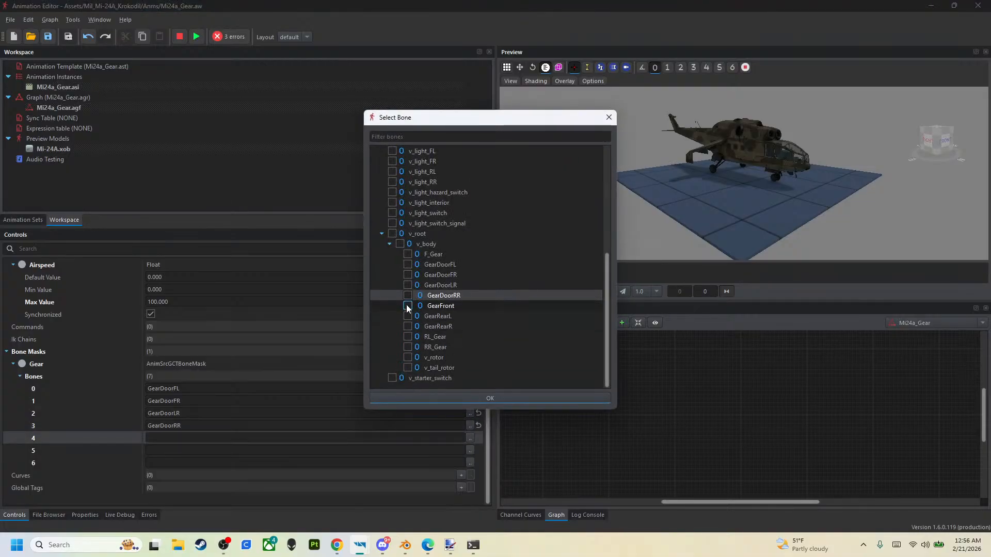
{"action": "left_click", "coordinate": [458, 398]}
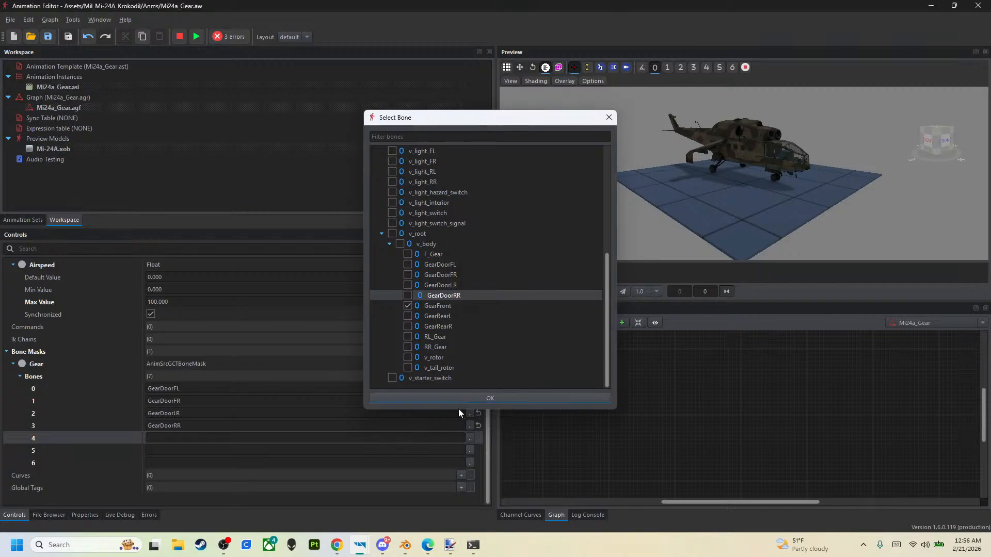
{"action": "left_click", "coordinate": [470, 450]}
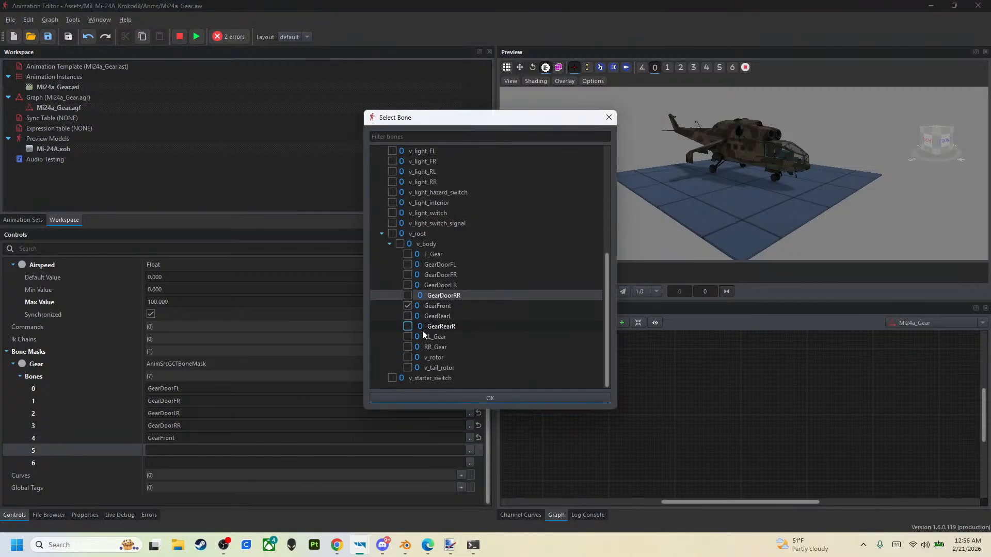
{"action": "left_click", "coordinate": [458, 399]}
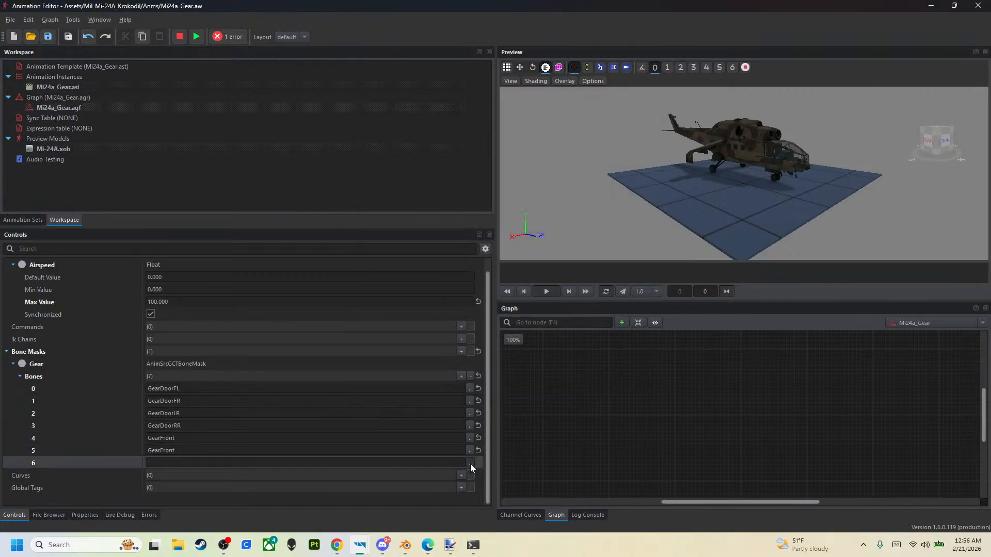
- Assign the GearRearR bone to entry 6 of the Gear mask and change entry 5 to GearRearL
{"action": "left_click", "coordinate": [470, 462]}
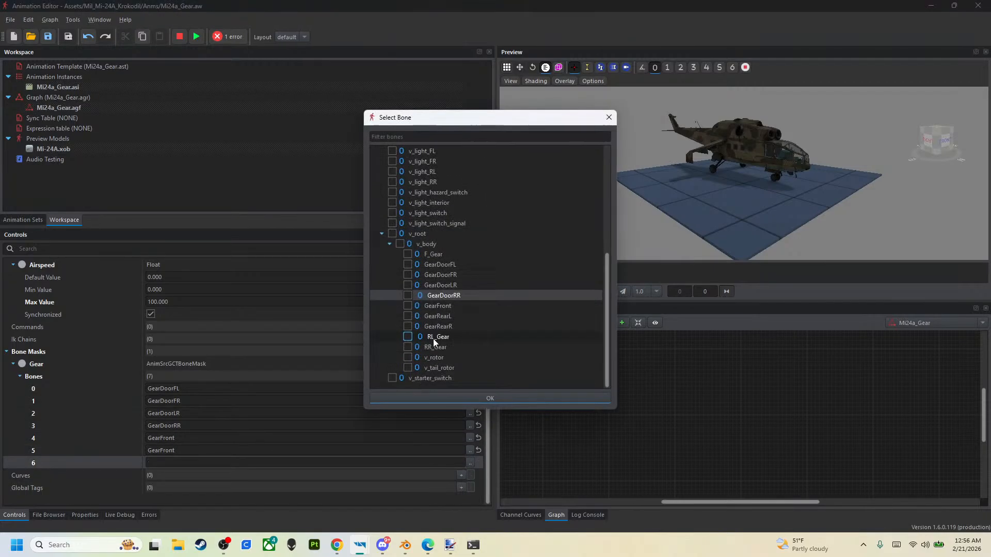
{"action": "left_click", "coordinate": [408, 326]}
{"action": "left_click", "coordinate": [453, 396]}
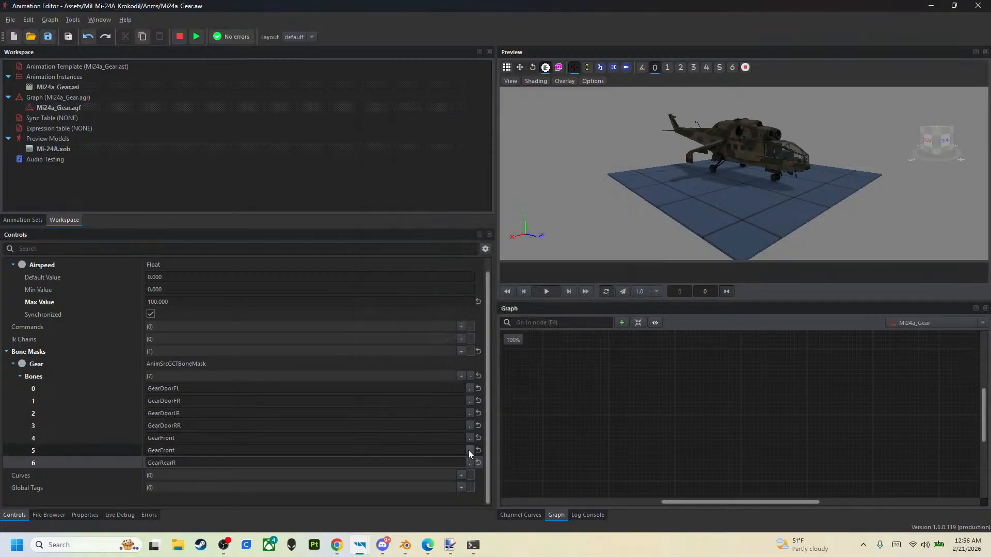
{"action": "left_click", "coordinate": [469, 450]}
{"action": "left_click", "coordinate": [407, 315]}
{"action": "left_click", "coordinate": [455, 400]}
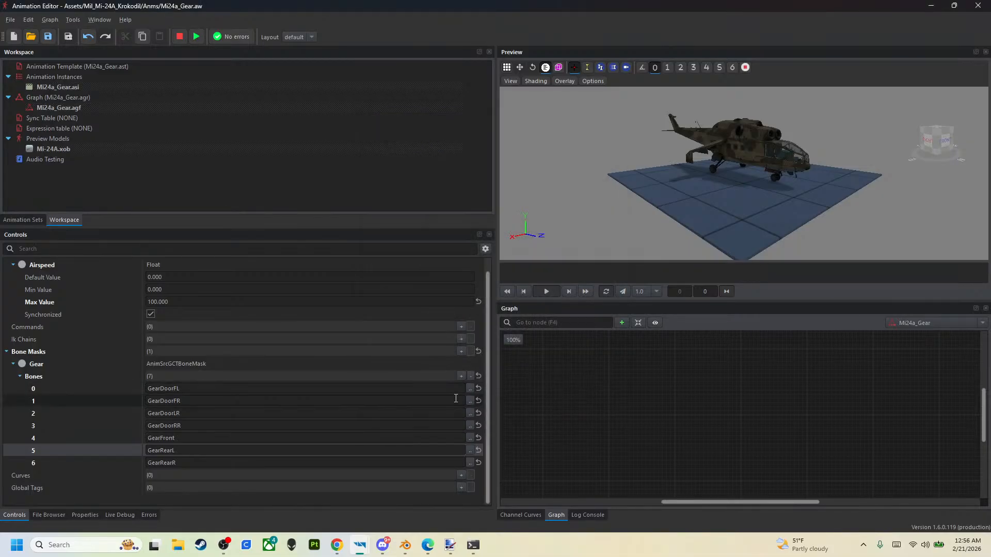
- Switch to Discord, watch another participant's live stream in the DEV VC channel, and stop watching it
{"action": "left_click", "coordinate": [381, 548]}
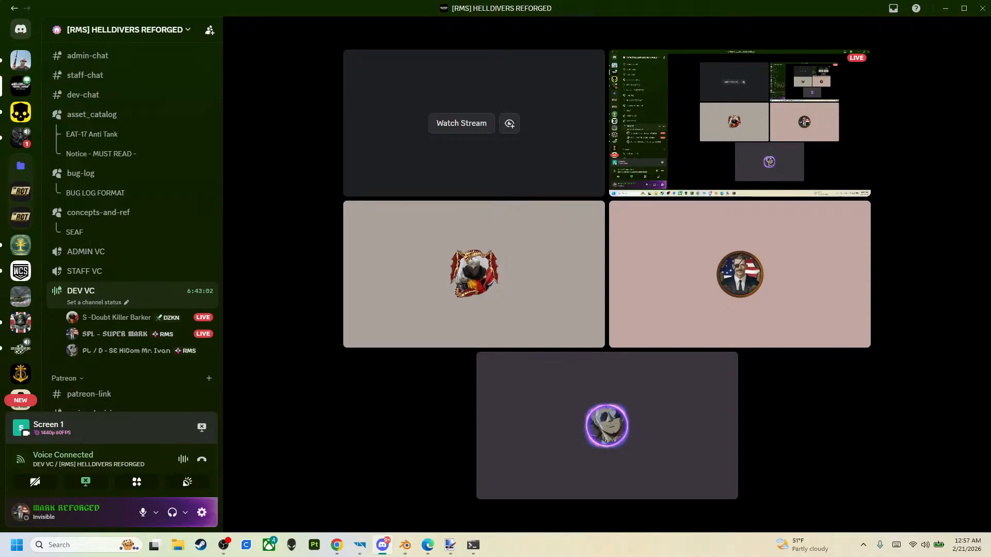
{"action": "key", "text": "alt+Tab"}
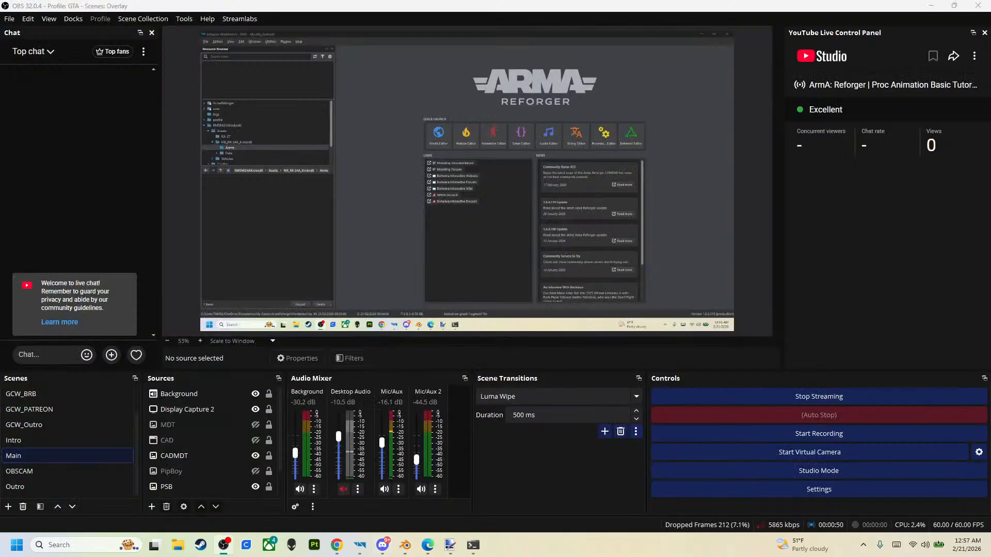
{"action": "left_click_drag", "start_coordinate": [372, 5], "coordinate": [990, 23]}
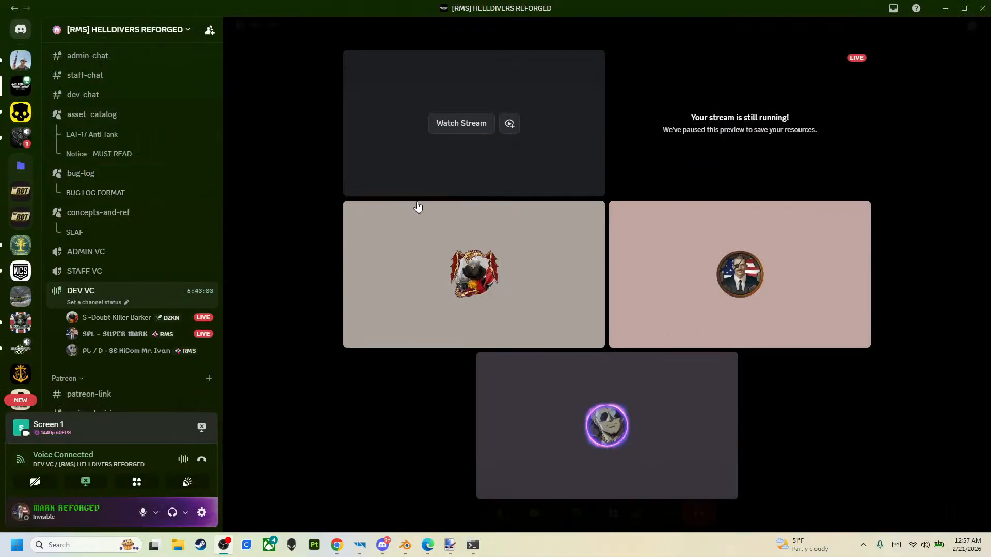
{"action": "left_click", "coordinate": [482, 126]}
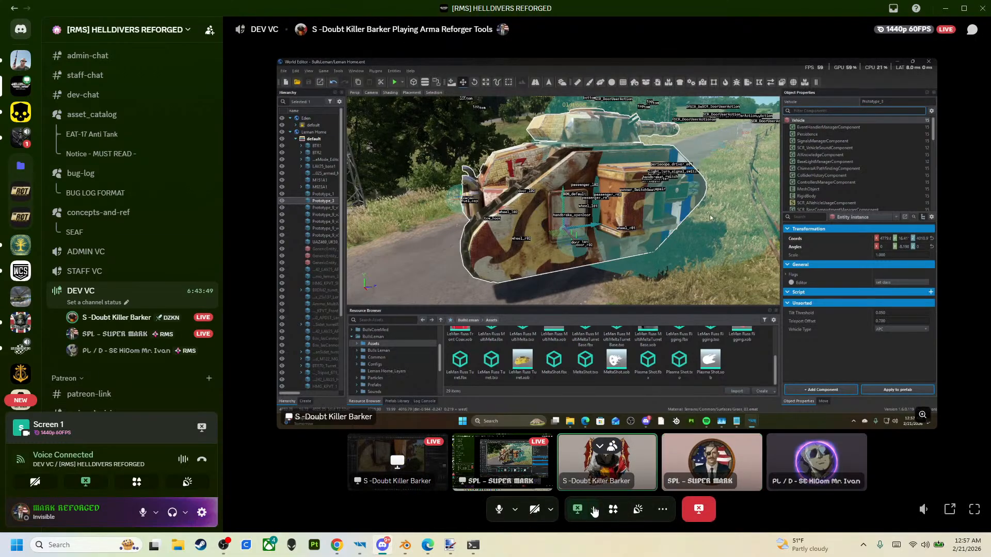
{"action": "left_click", "coordinate": [693, 510]}
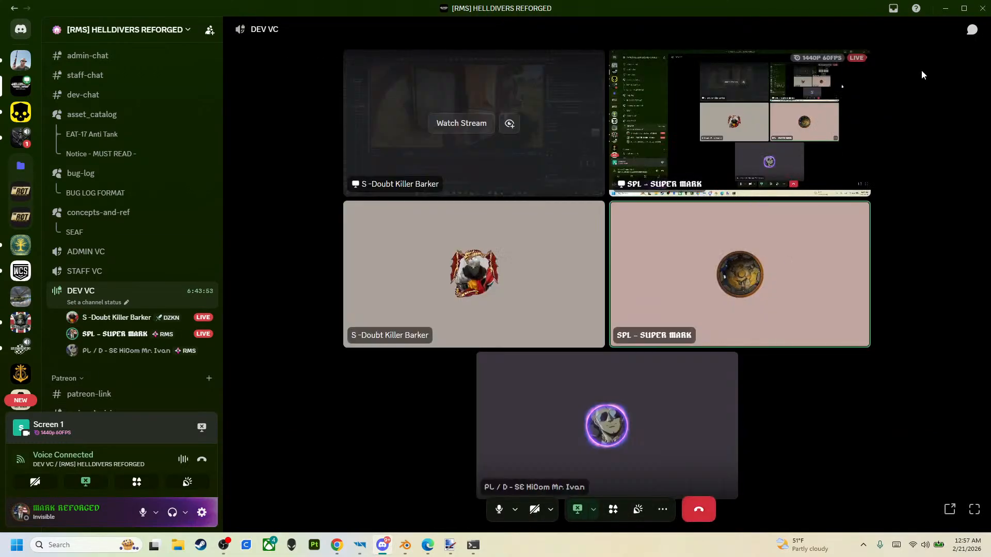
- Minimize Discord, return to the Animation Editor and collapse the Gear bone mask
{"action": "left_click", "coordinate": [945, 9]}
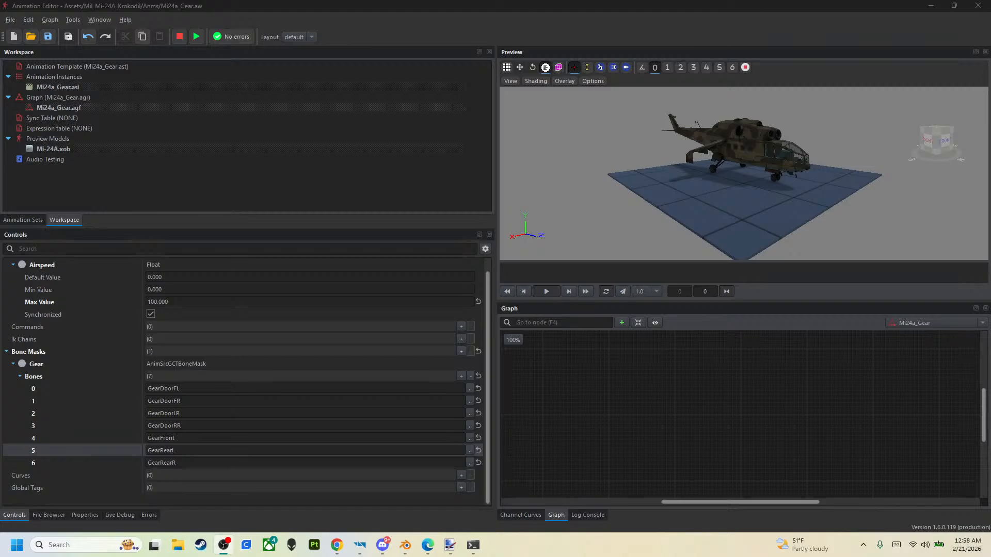
{"action": "key", "text": "alt+Tab"}
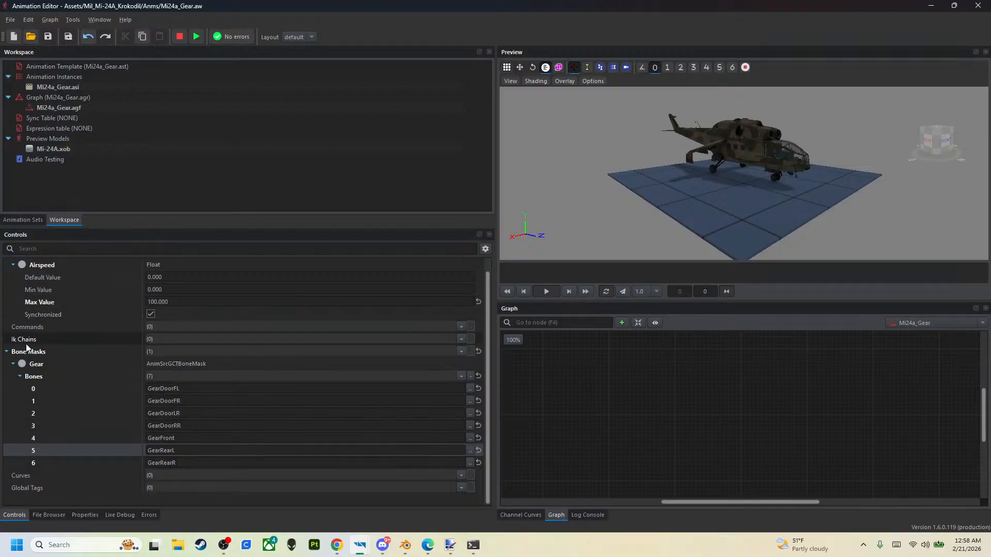
{"action": "left_click", "coordinate": [14, 365]}
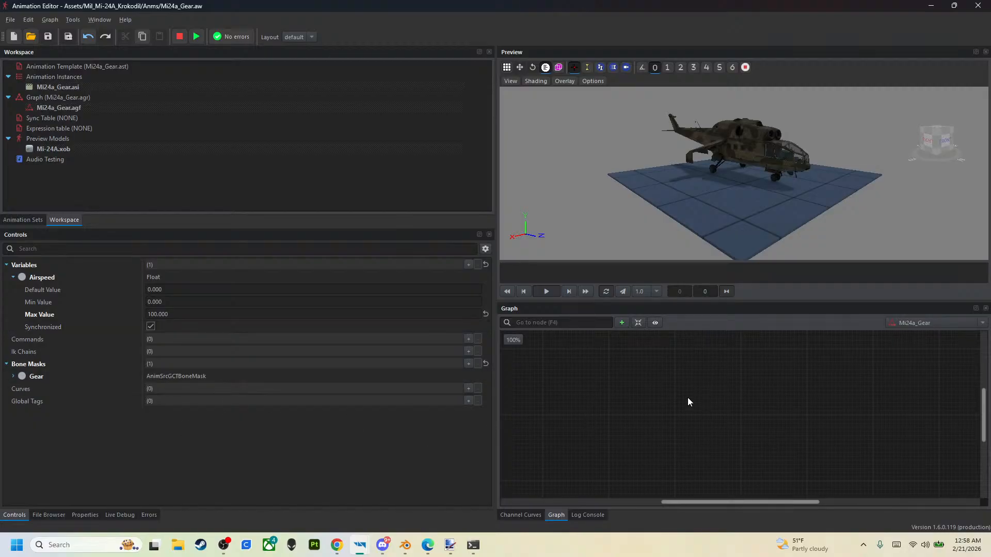
- Create a Queue blend node in the Mi24a_Gear graph and place it in the upper right area
{"action": "right_click", "coordinate": [675, 384]}
{"action": "mouse_move", "coordinate": [692, 393]}
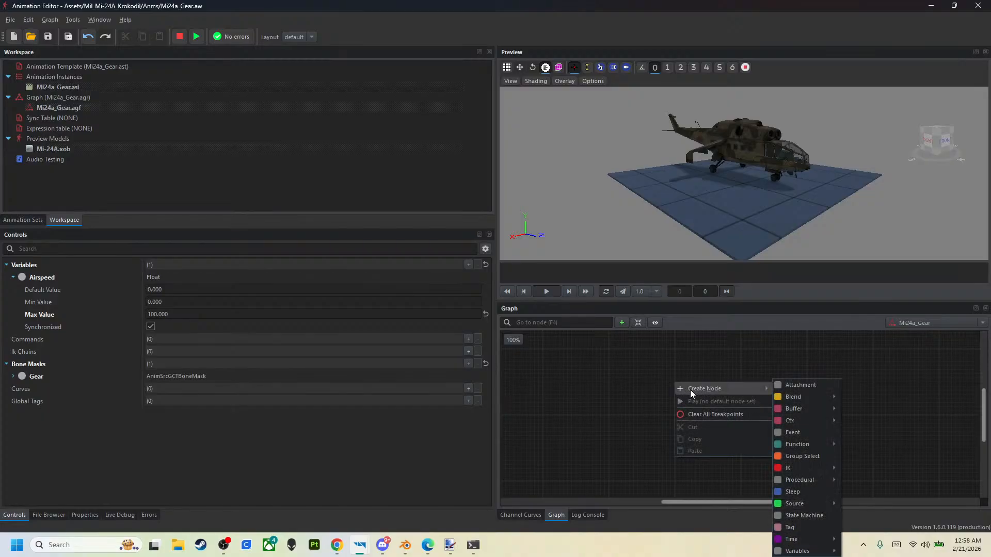
{"action": "mouse_move", "coordinate": [794, 395]}
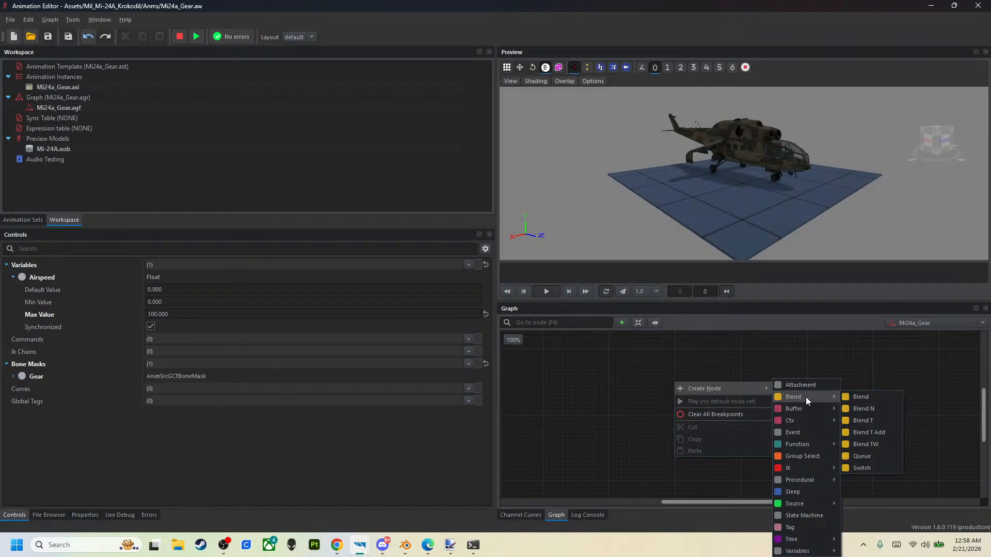
{"action": "left_click", "coordinate": [860, 456]}
{"action": "left_click_drag", "start_coordinate": [731, 394], "coordinate": [826, 357]}
- Create a Var Update node and place it below and to the left of the Queue node
{"action": "left_click", "coordinate": [686, 396]}
{"action": "right_click", "coordinate": [686, 397]}
{"action": "mouse_move", "coordinate": [723, 398]}
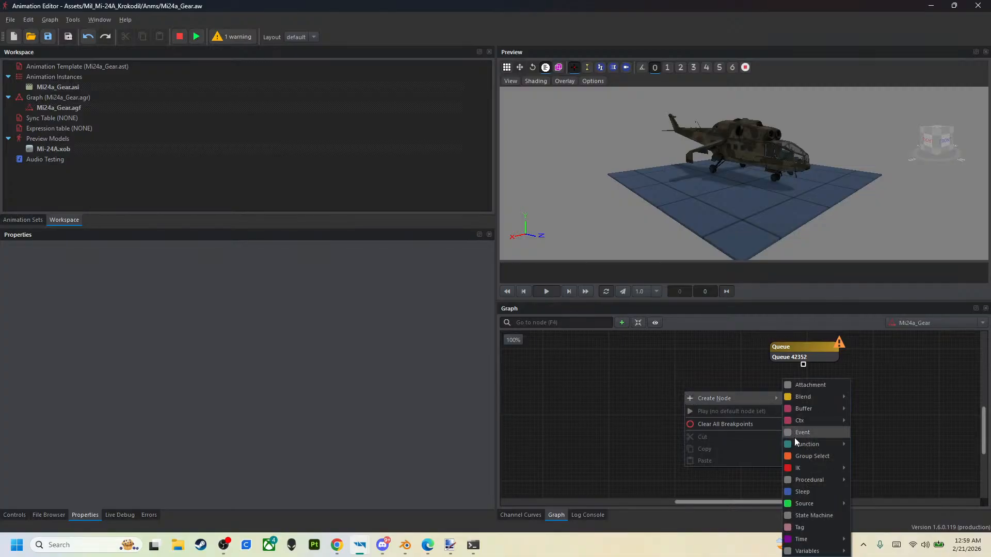
{"action": "mouse_move", "coordinate": [805, 551]}
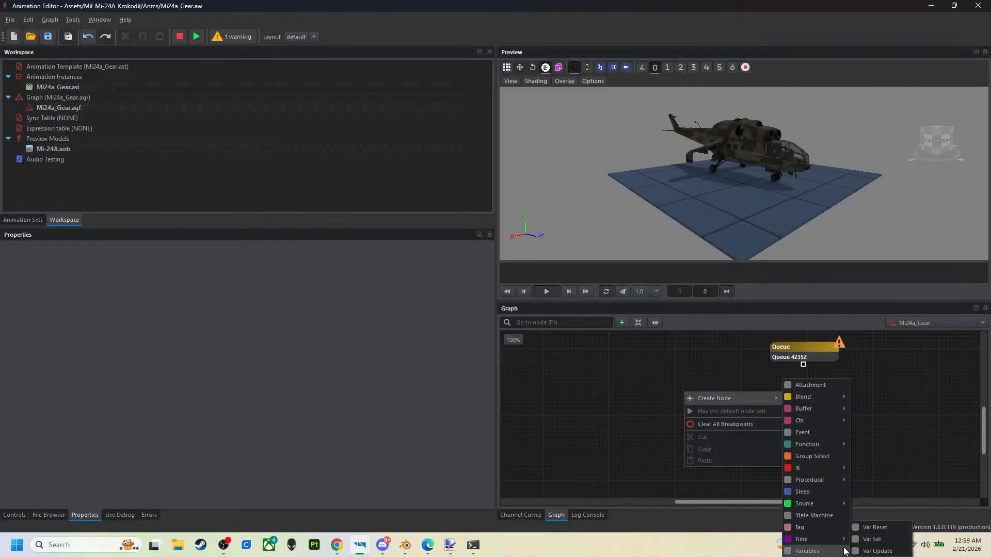
{"action": "left_click", "coordinate": [872, 551]}
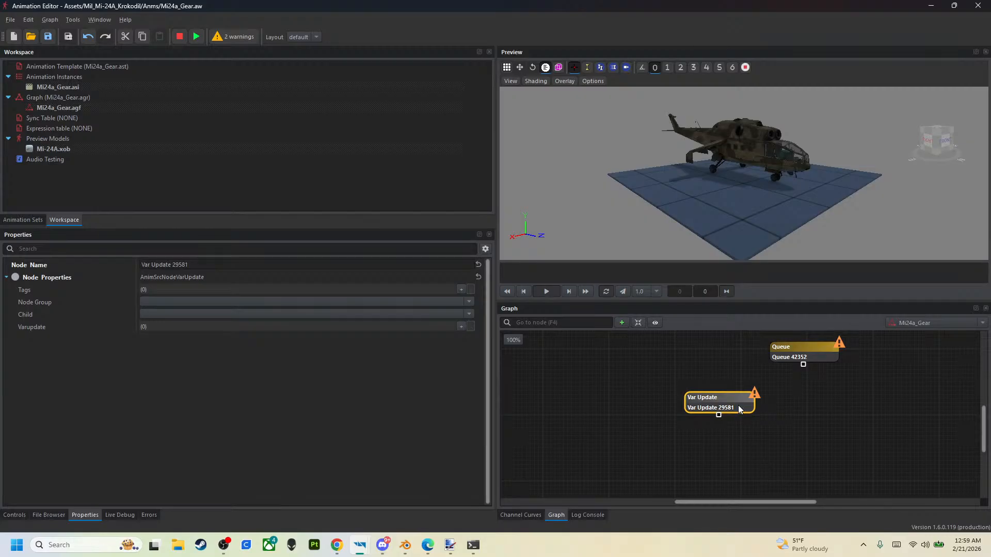
{"action": "left_click", "coordinate": [666, 424]}
- Create a Procedural node and place it below and to the left of the Var Update node
{"action": "right_click", "coordinate": [611, 385]}
{"action": "mouse_move", "coordinate": [669, 393]}
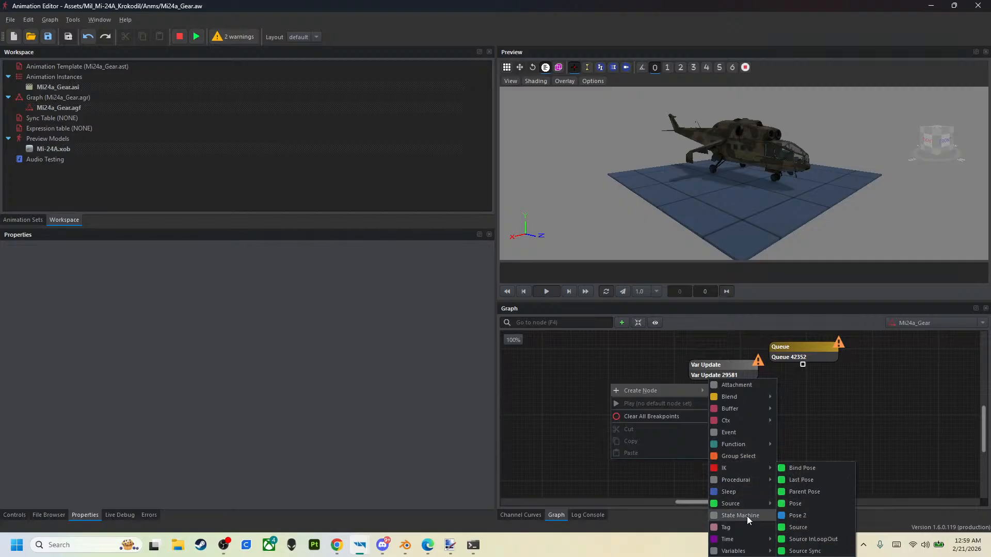
{"action": "mouse_move", "coordinate": [720, 480]}
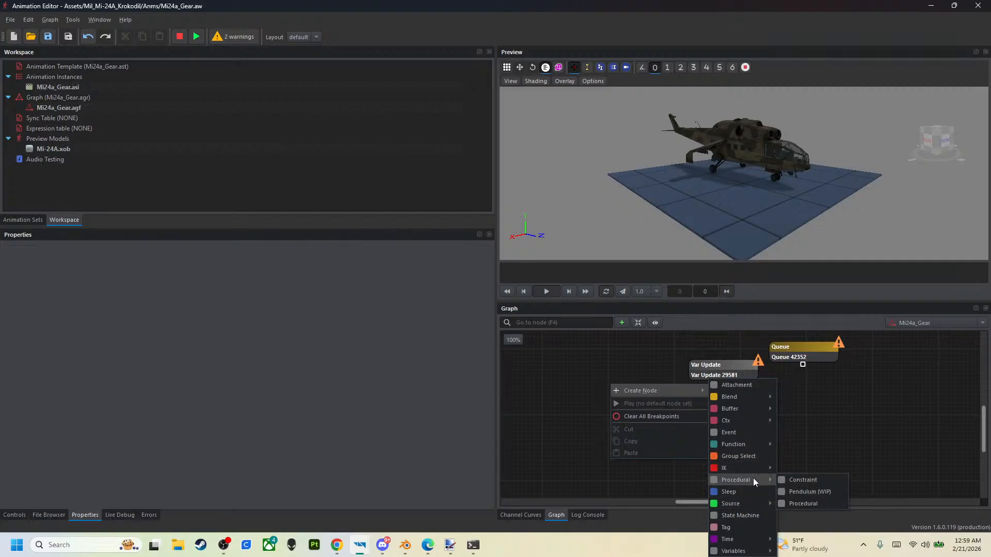
{"action": "left_click", "coordinate": [800, 507]}
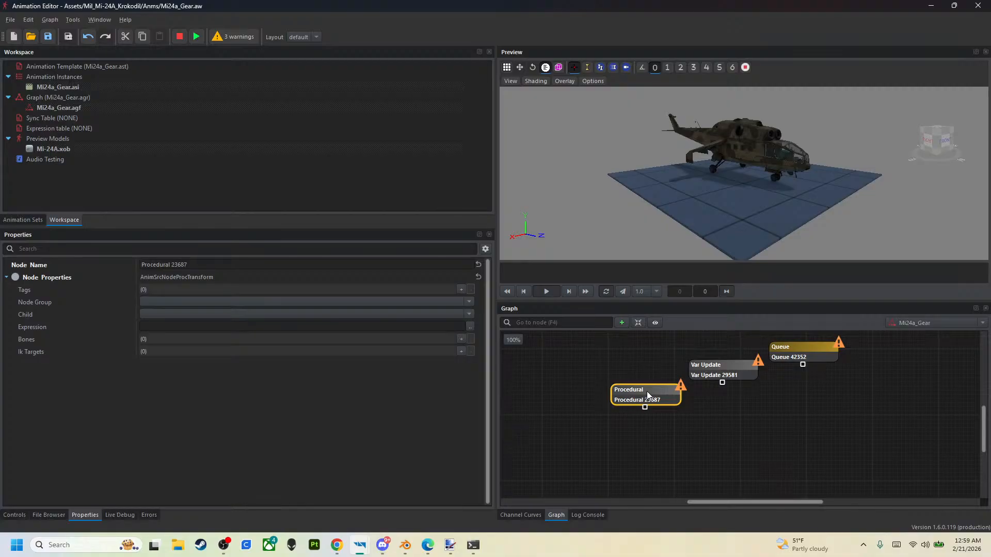
{"action": "left_click_drag", "start_coordinate": [646, 396], "coordinate": [653, 398]}
- Create a Bind Pose source node and place it below and to the left of the Procedural node
{"action": "left_click", "coordinate": [561, 452]}
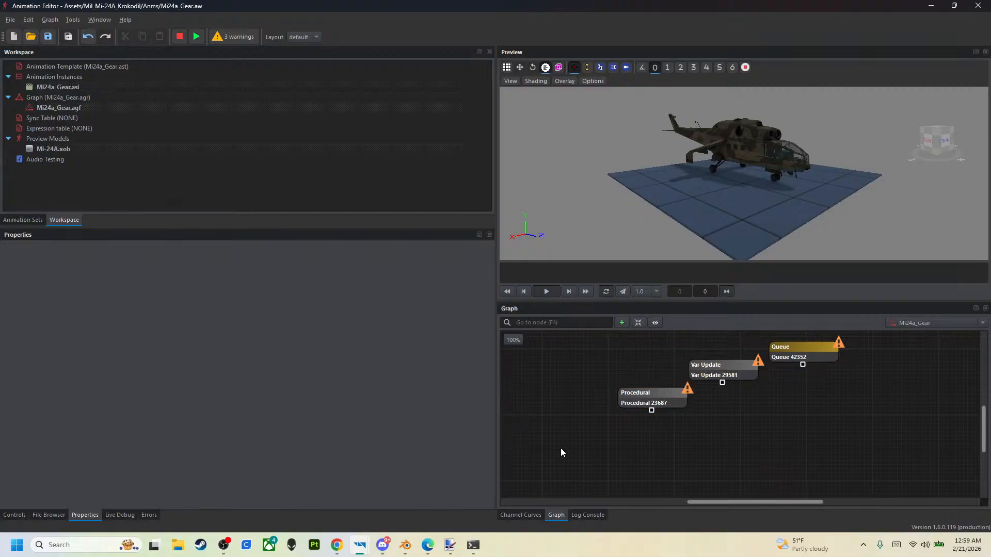
{"action": "right_click", "coordinate": [562, 453]}
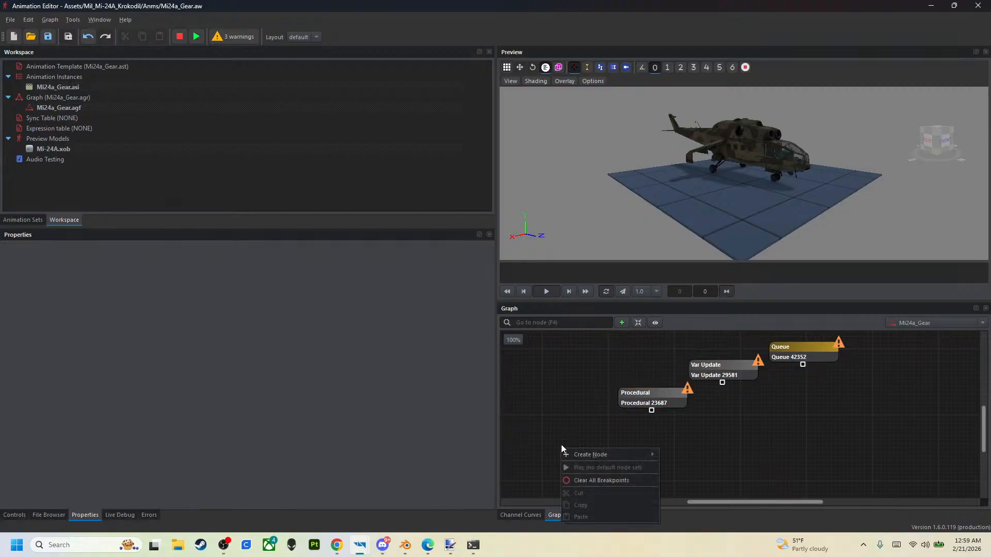
{"action": "mouse_move", "coordinate": [565, 456]}
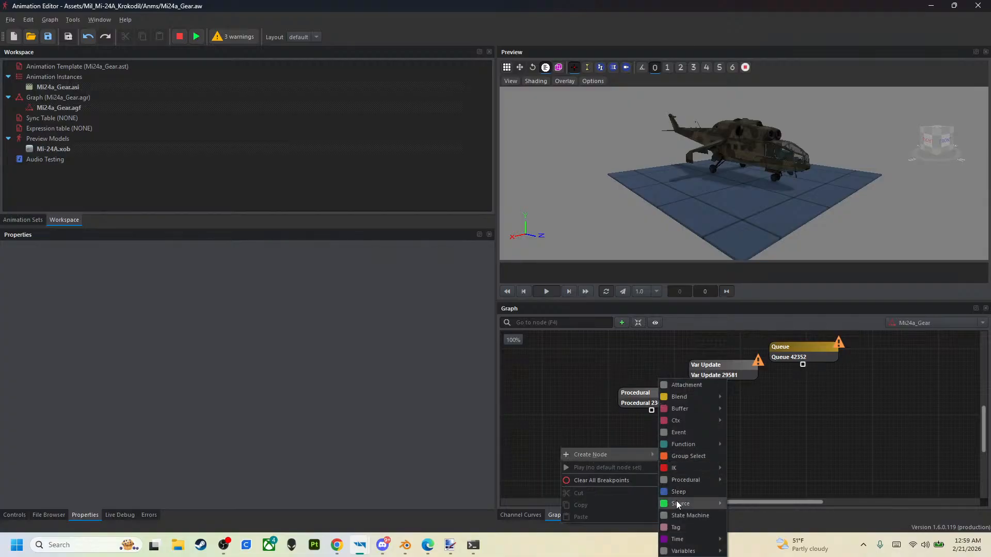
{"action": "mouse_move", "coordinate": [677, 505]}
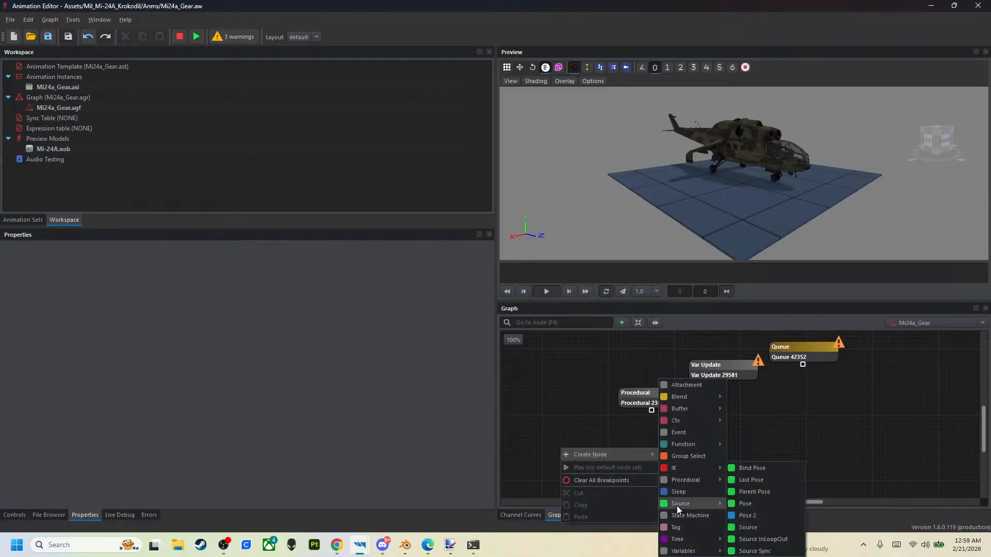
{"action": "left_click", "coordinate": [748, 467]}
{"action": "left_click_drag", "start_coordinate": [628, 462], "coordinate": [613, 430]}
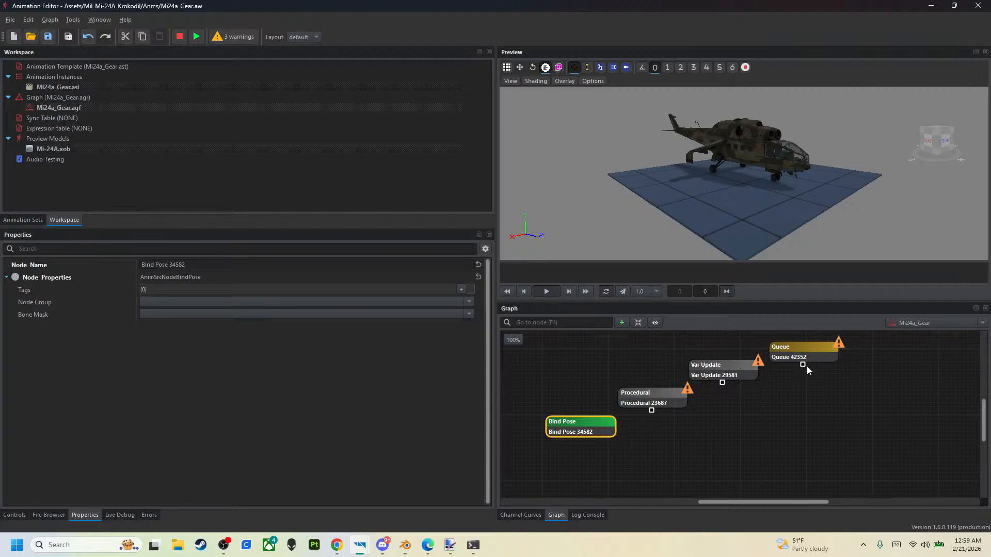
- Link the nodes in a chain from Queue to Var Update to Procedural to Bind Pose
{"action": "left_click_drag", "start_coordinate": [802, 365], "coordinate": [708, 363]}
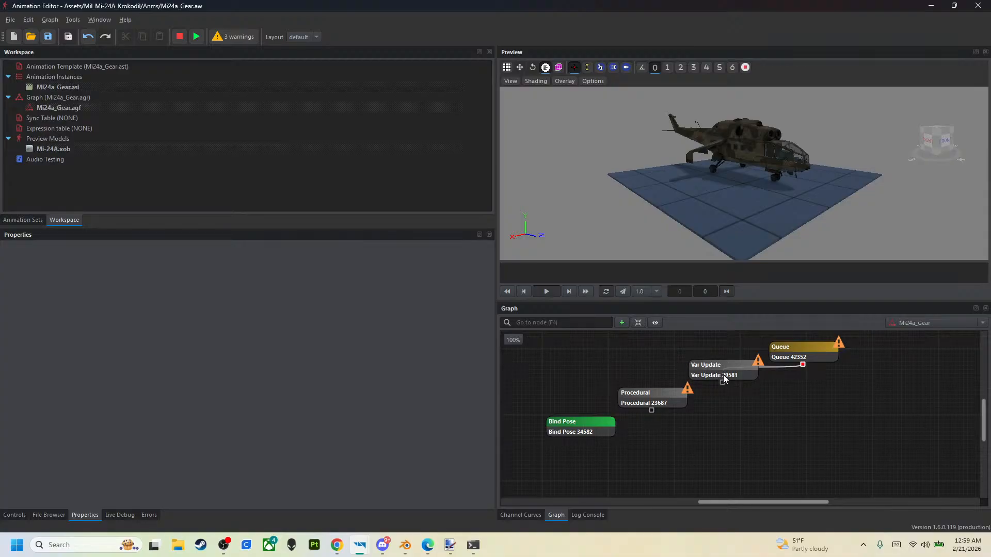
{"action": "left_click_drag", "start_coordinate": [722, 388], "coordinate": [570, 422]}
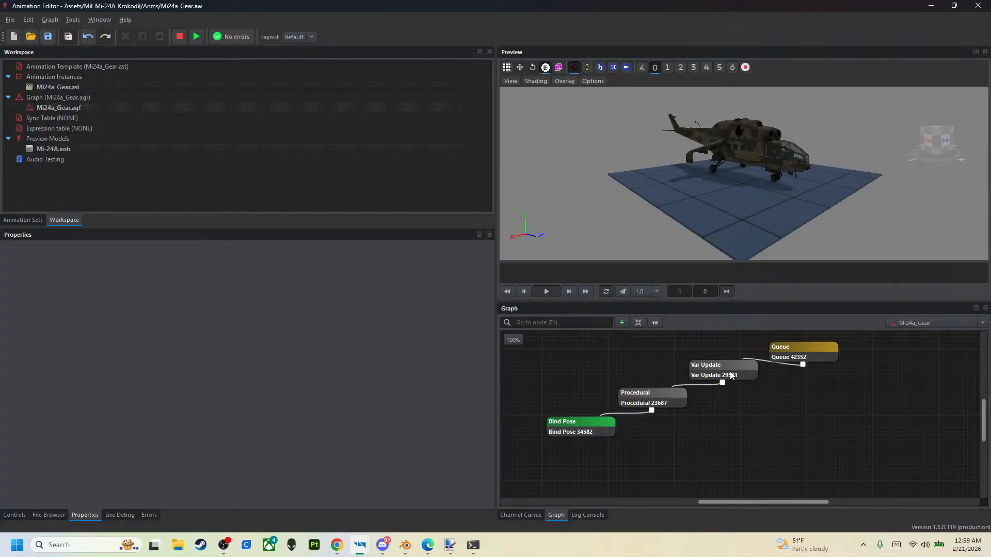
- Rename the Queue node to Mi24a_Gear
{"action": "left_click", "coordinate": [798, 354]}
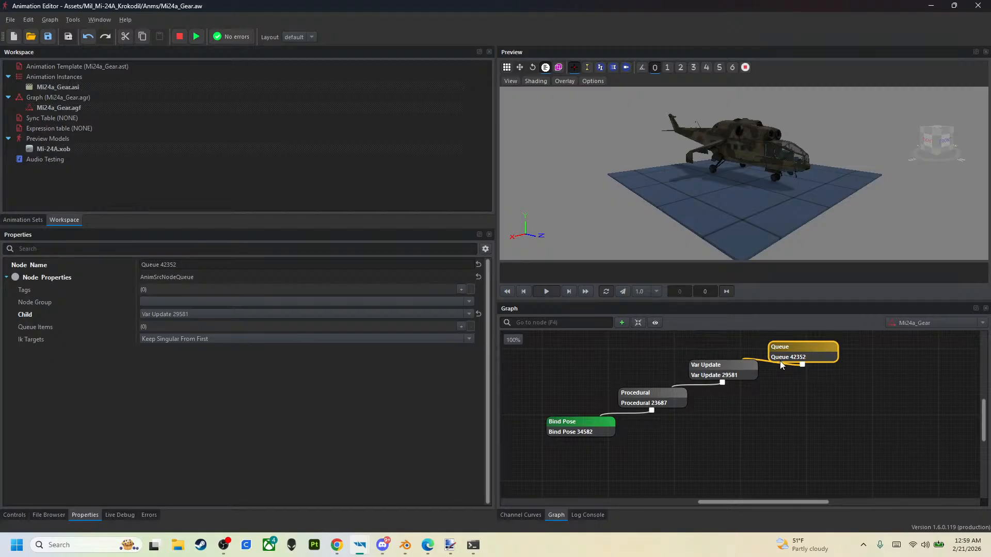
{"action": "left_click", "coordinate": [277, 262]}
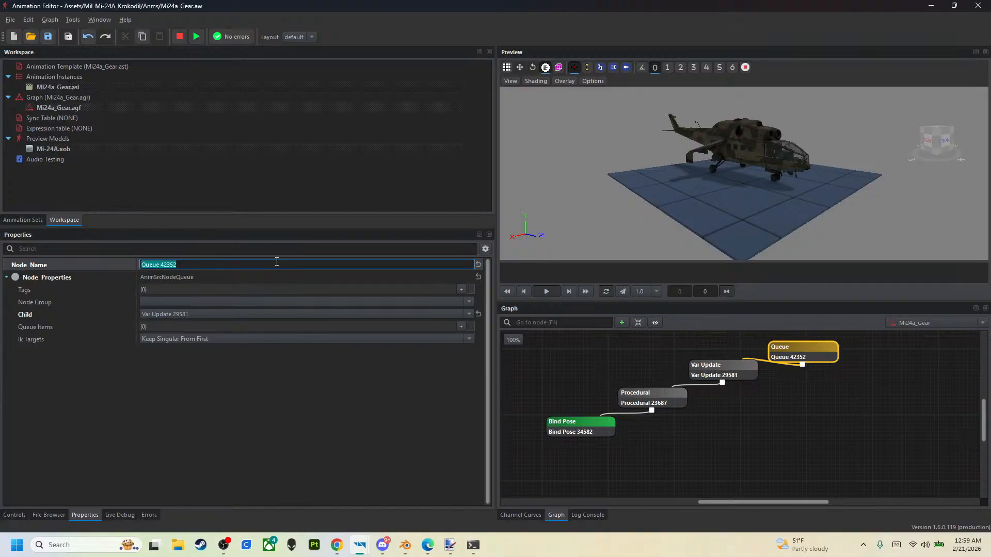
{"action": "key", "text": "BackSpace"}
{"action": "type", "text": "Mi24a_Gear"}
{"action": "key", "text": "Return"}
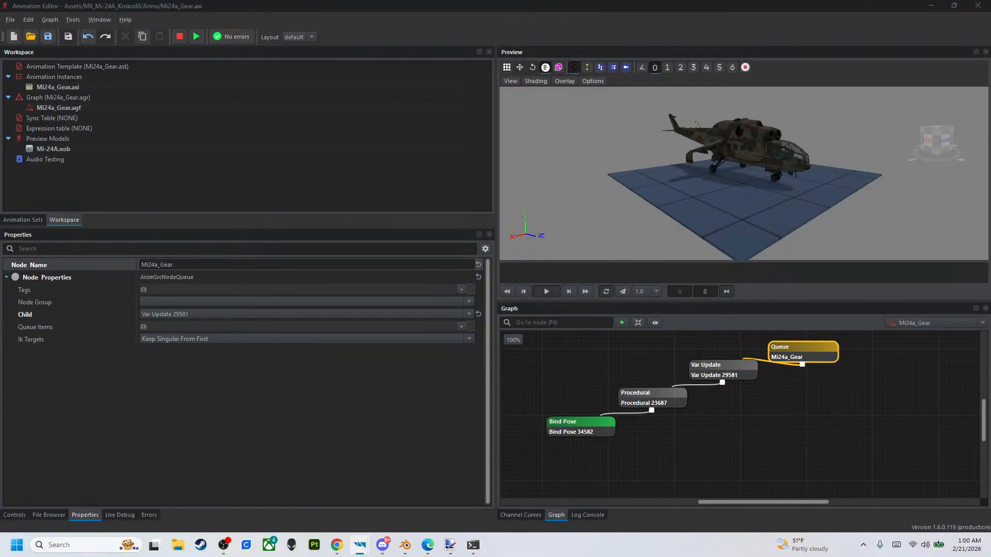
- Add a Varupdate entry to the Var Update node and set its variable name to Airspeed
{"action": "left_click", "coordinate": [737, 375]}
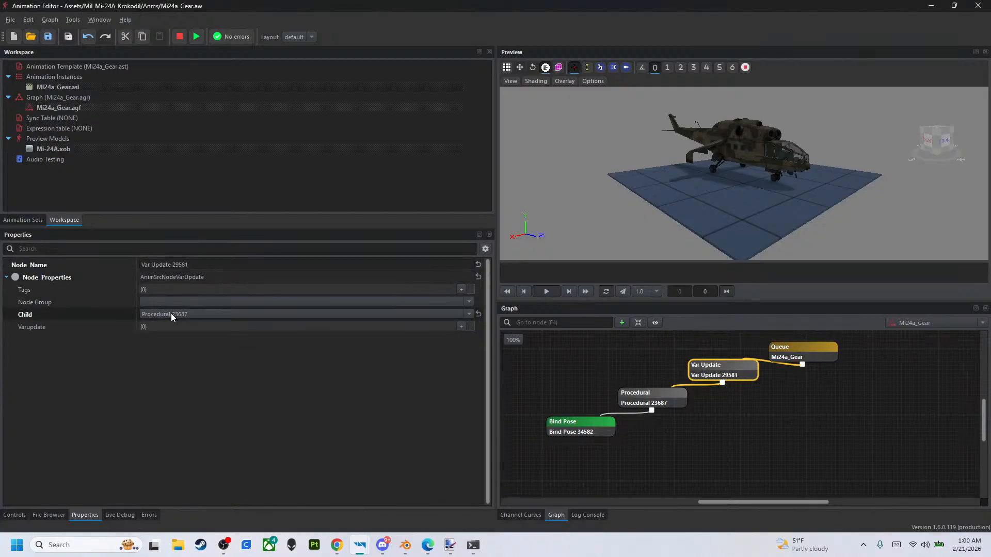
{"action": "left_click", "coordinate": [460, 326]}
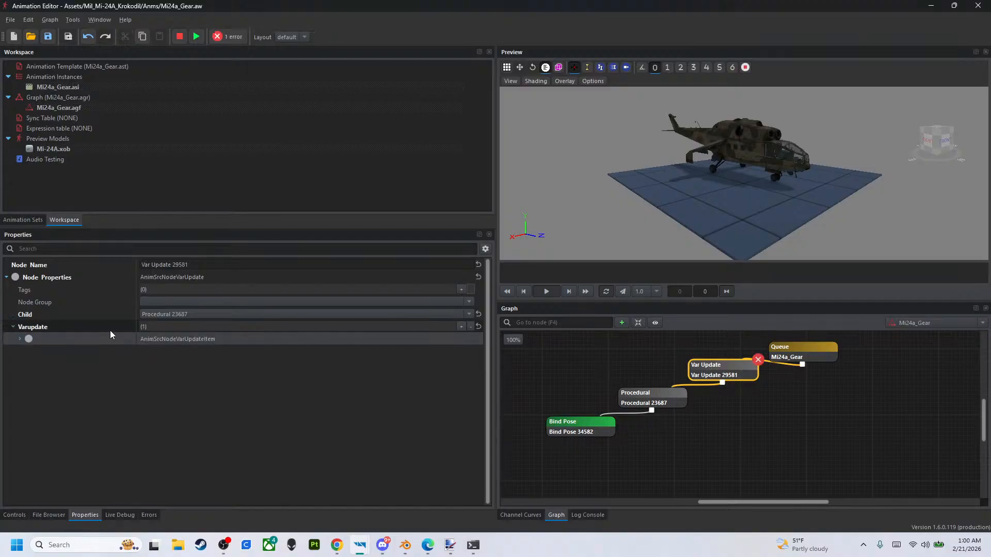
{"action": "left_click", "coordinate": [20, 339]}
{"action": "left_click", "coordinate": [181, 352]}
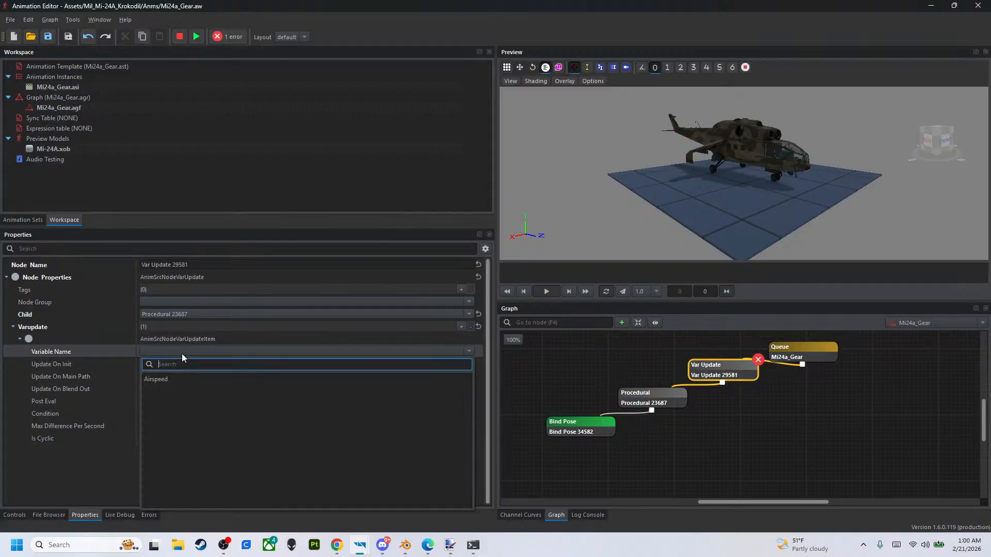
{"action": "left_click", "coordinate": [168, 380]}
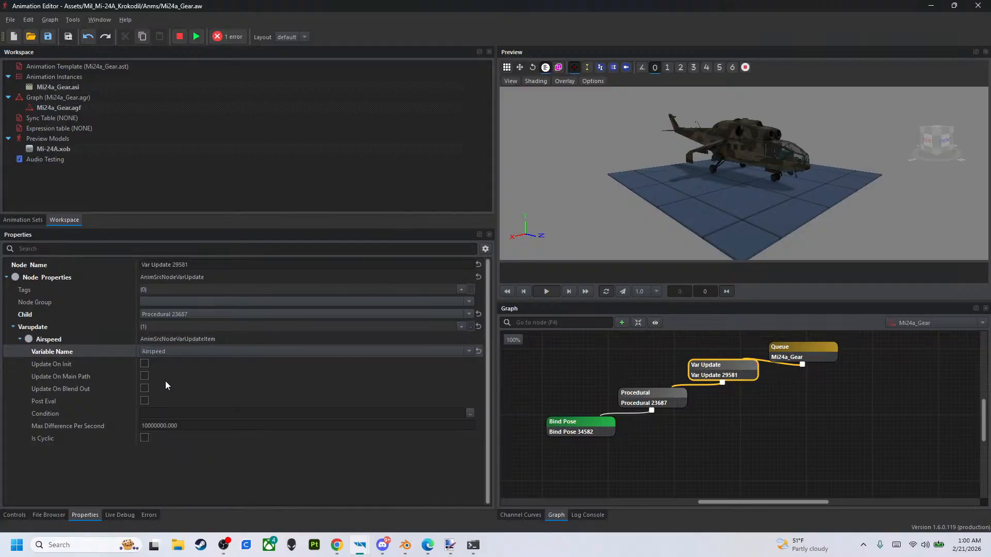
- Review the Airspeed variable's control settings and return to the Airspeed entry of the Var Update node
{"action": "left_click", "coordinate": [25, 515]}
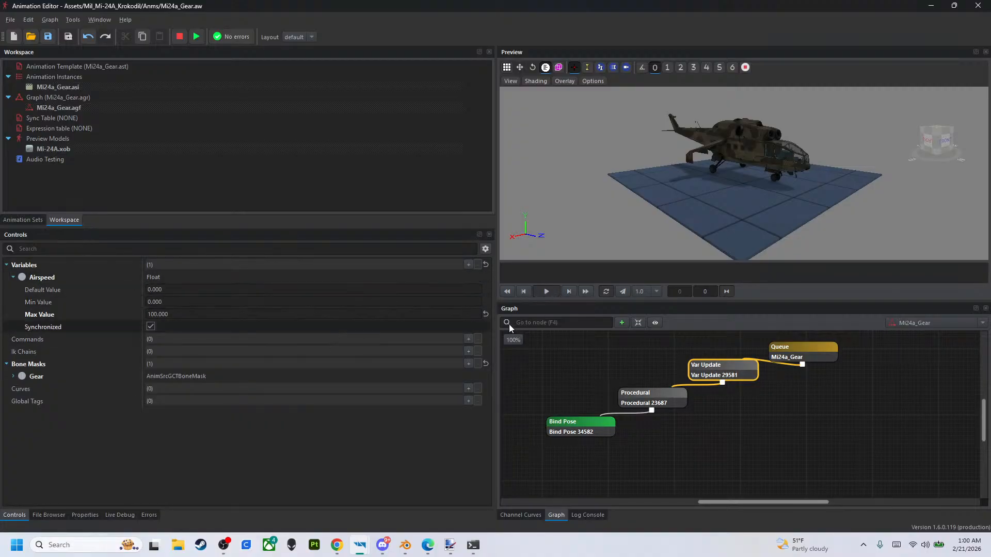
{"action": "left_click", "coordinate": [661, 404]}
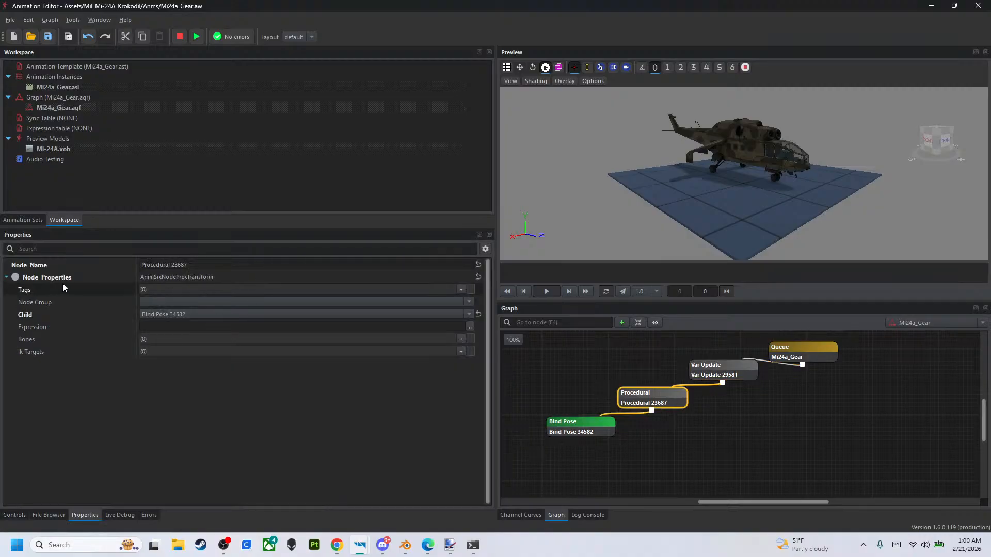
{"action": "left_click", "coordinate": [720, 370]}
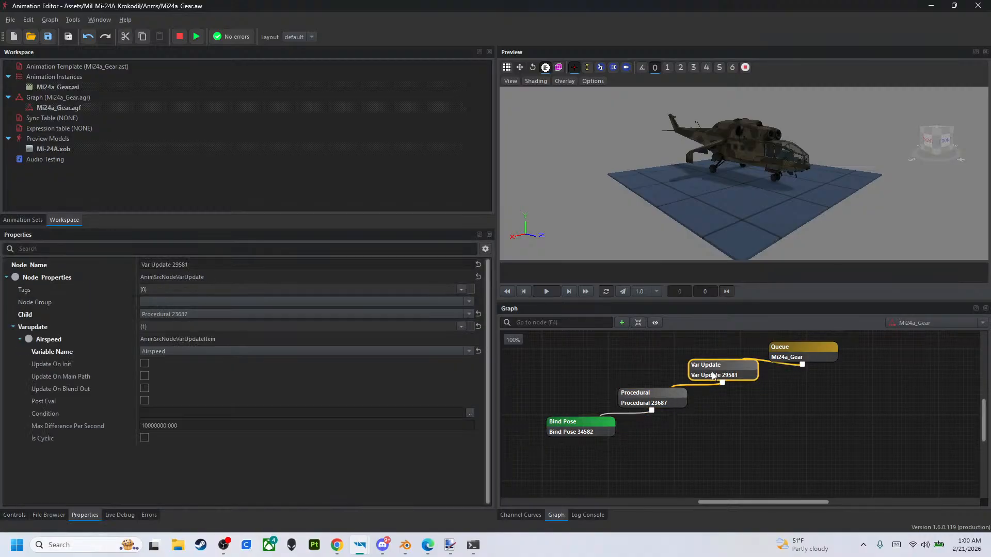
{"action": "left_click", "coordinate": [20, 339]}
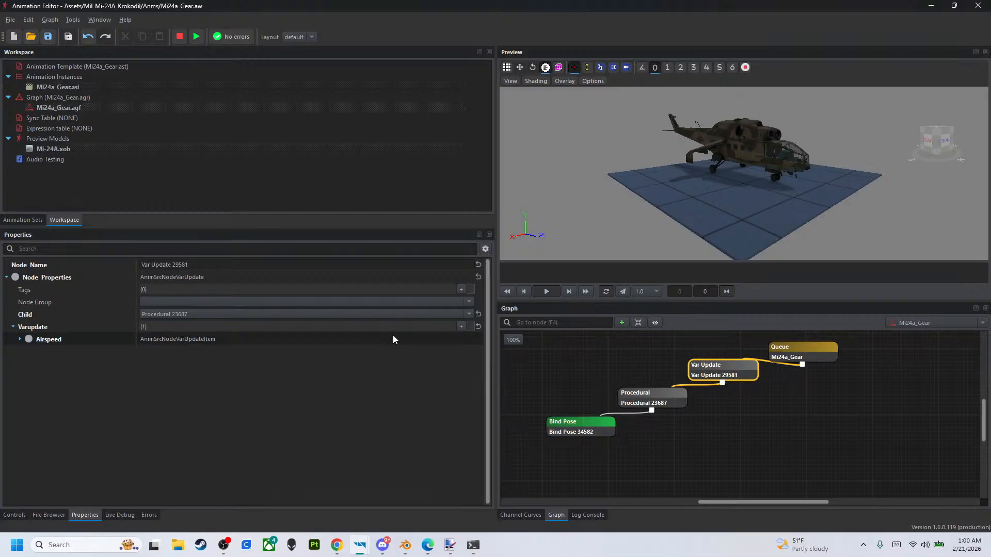
{"action": "left_click", "coordinate": [29, 339]}
{"action": "left_click", "coordinate": [20, 339]}
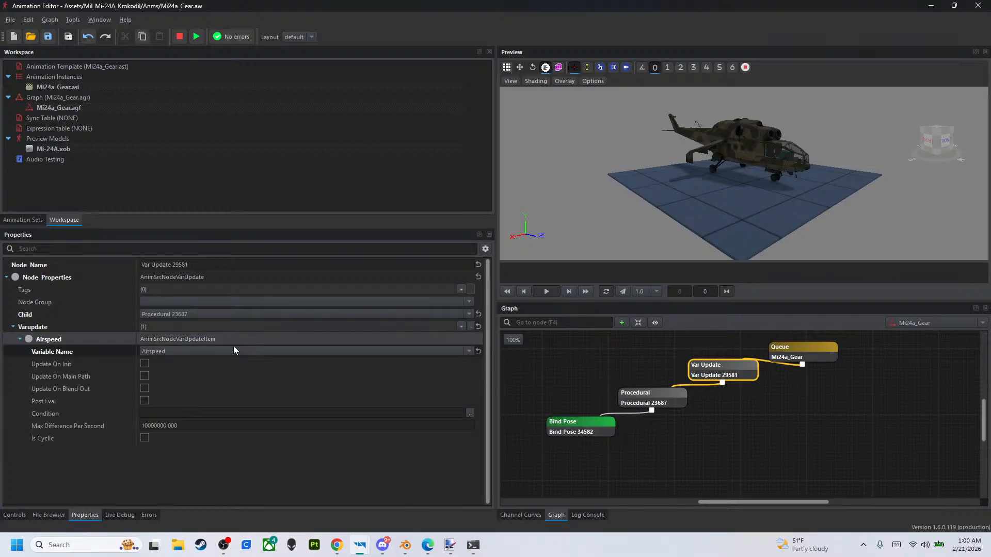
- Reselect Airspeed as the entry's variable and enable Update On Init, Update On Main Path and Update On Blend Out
{"action": "left_click", "coordinate": [234, 349]}
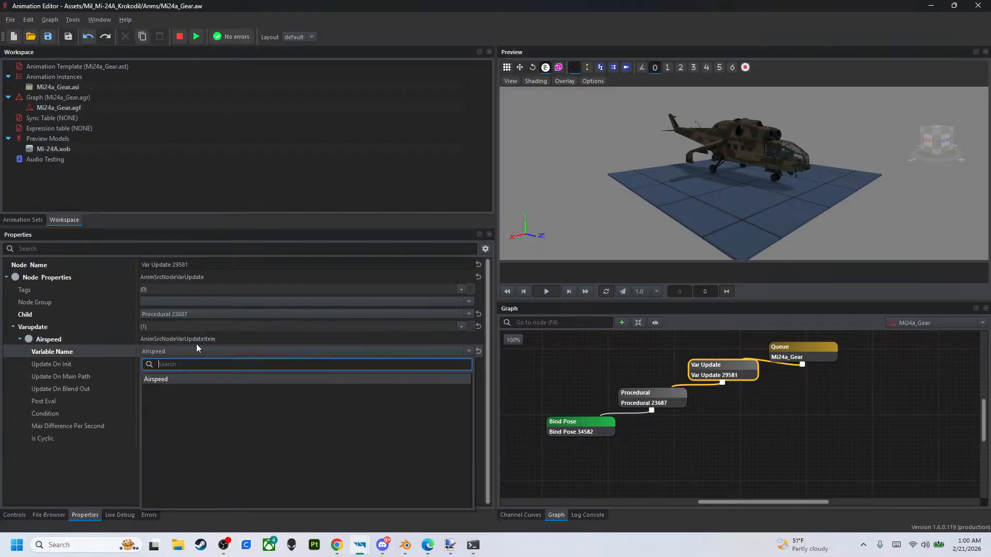
{"action": "left_click", "coordinate": [165, 379]}
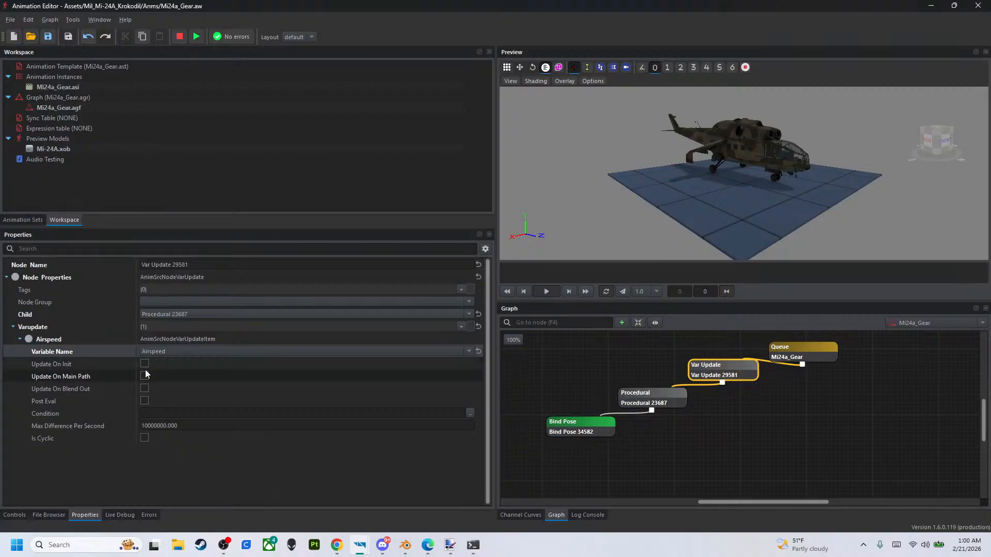
{"action": "left_click", "coordinate": [144, 363]}
{"action": "left_click", "coordinate": [145, 376]}
{"action": "left_click", "coordinate": [145, 388]}
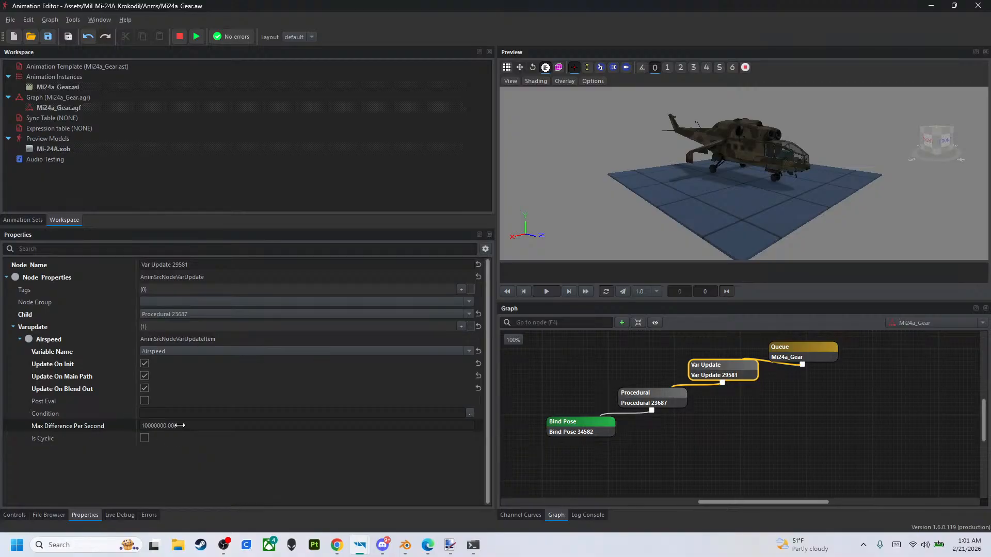
- Set the Airspeed entry's Max Difference Per Second to 50
{"action": "left_click", "coordinate": [198, 429]}
{"action": "type", "text": "50"}
{"action": "key", "text": "Return"}
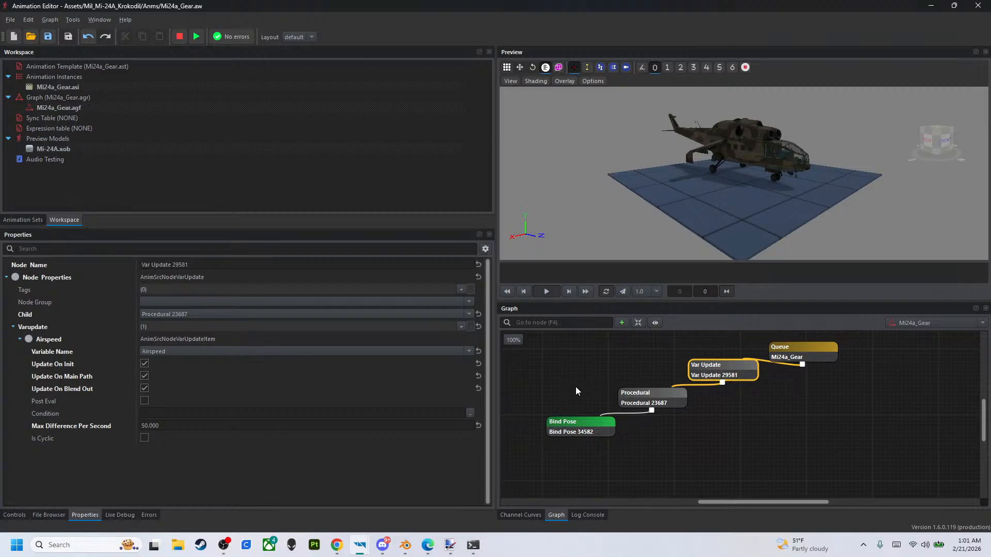
- Add a first bone entry to the Procedural node's Bones list
{"action": "left_click", "coordinate": [634, 403]}
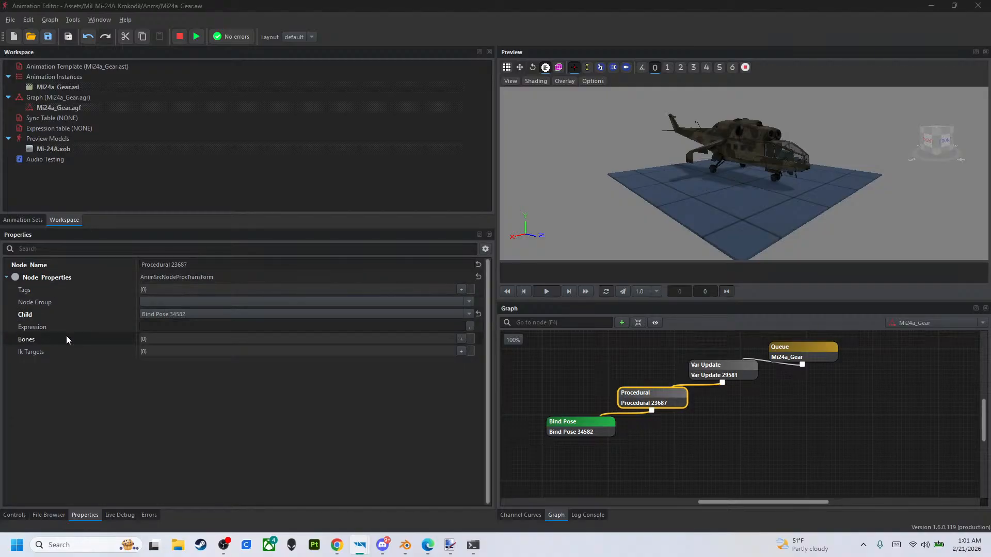
{"action": "left_click", "coordinate": [461, 339]}
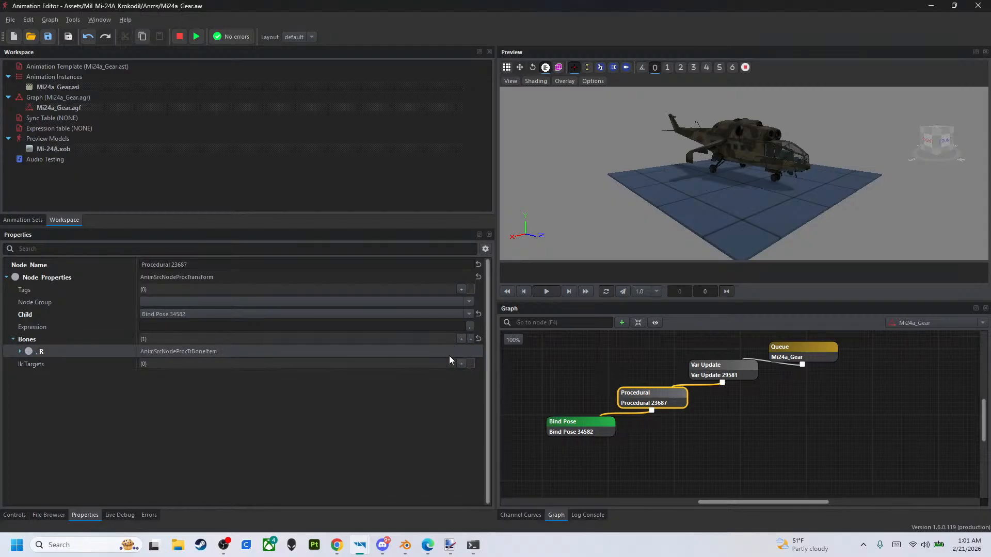
{"action": "left_click", "coordinate": [20, 351]}
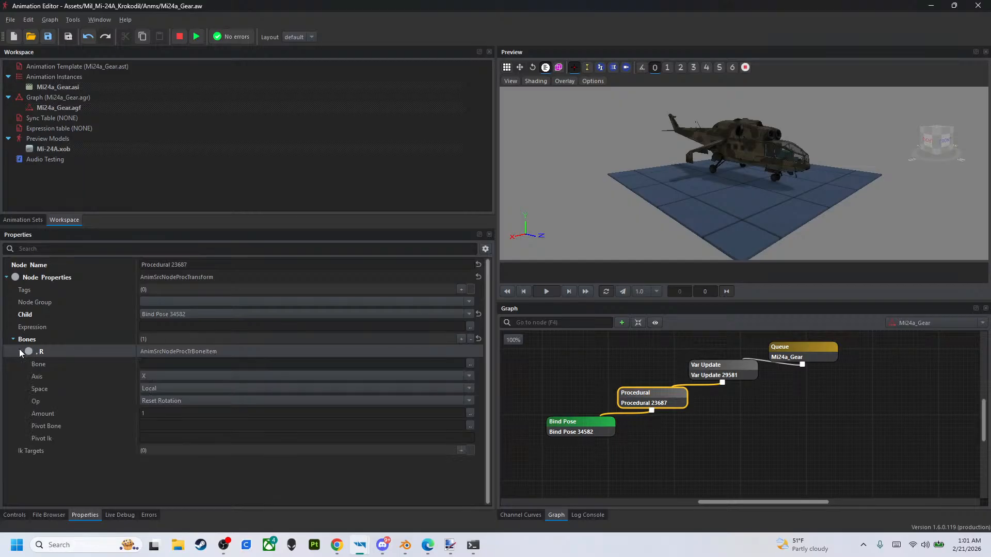
{"action": "left_click", "coordinate": [469, 363]}
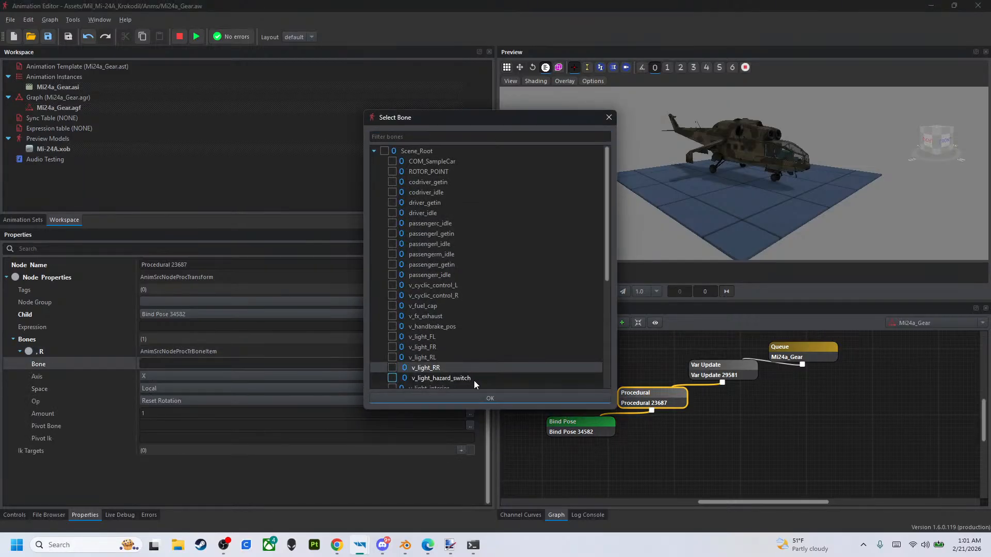
{"action": "left_click", "coordinate": [609, 117]}
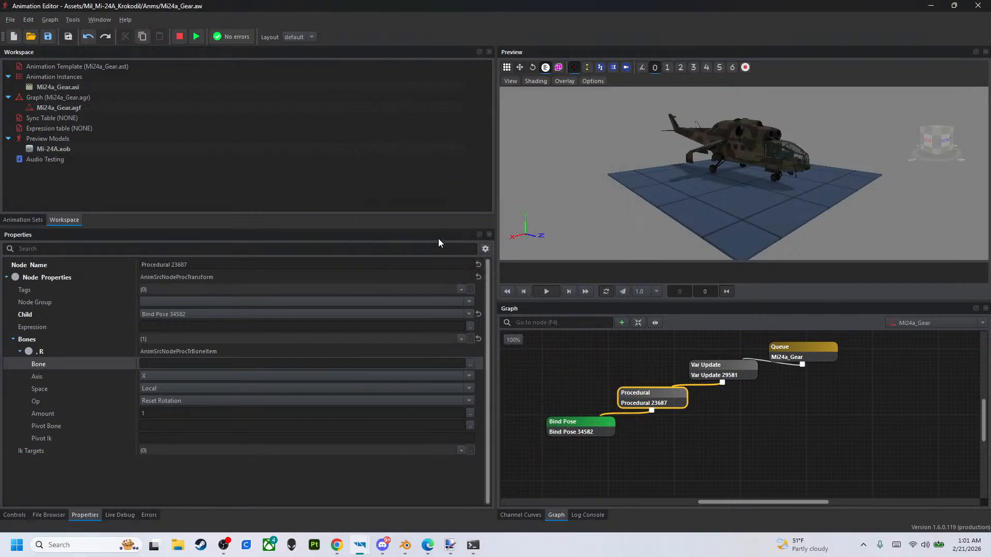
{"action": "left_click", "coordinate": [20, 352]}
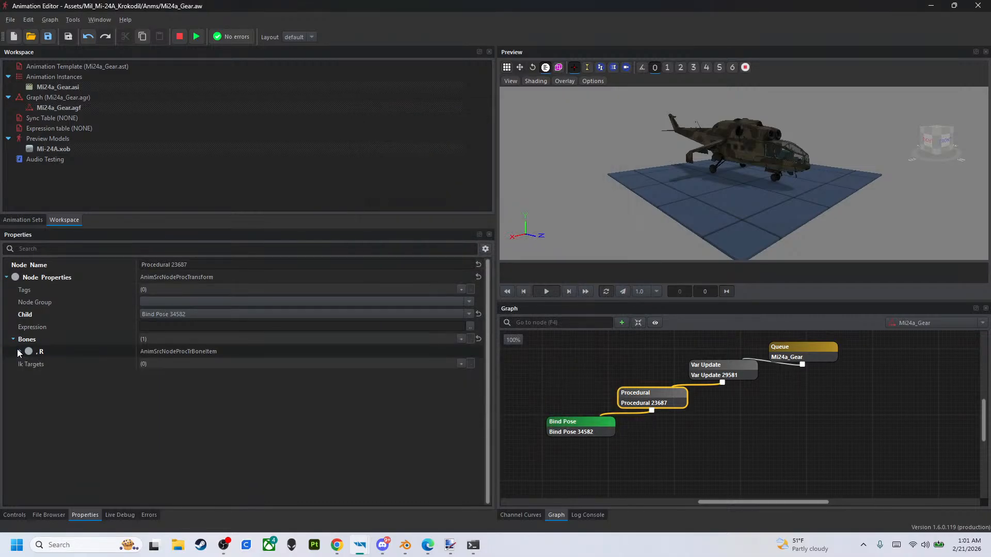
- Extend the Procedural node's Bones list to seven entries
{"action": "left_click", "coordinate": [461, 338]}
{"action": "left_click", "coordinate": [461, 339]}
{"action": "left_click", "coordinate": [461, 339]}
{"action": "left_click", "coordinate": [461, 338]}
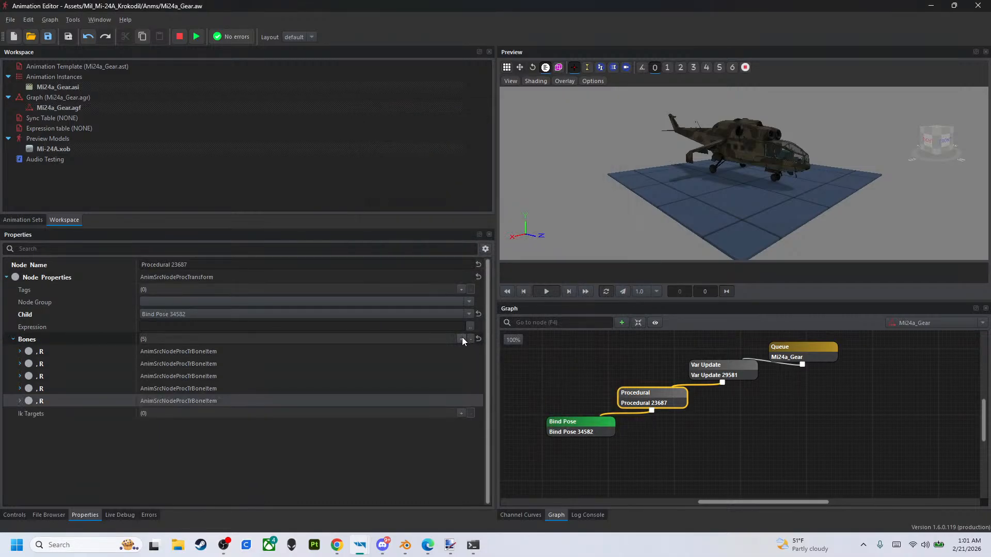
{"action": "left_click", "coordinate": [461, 338]}
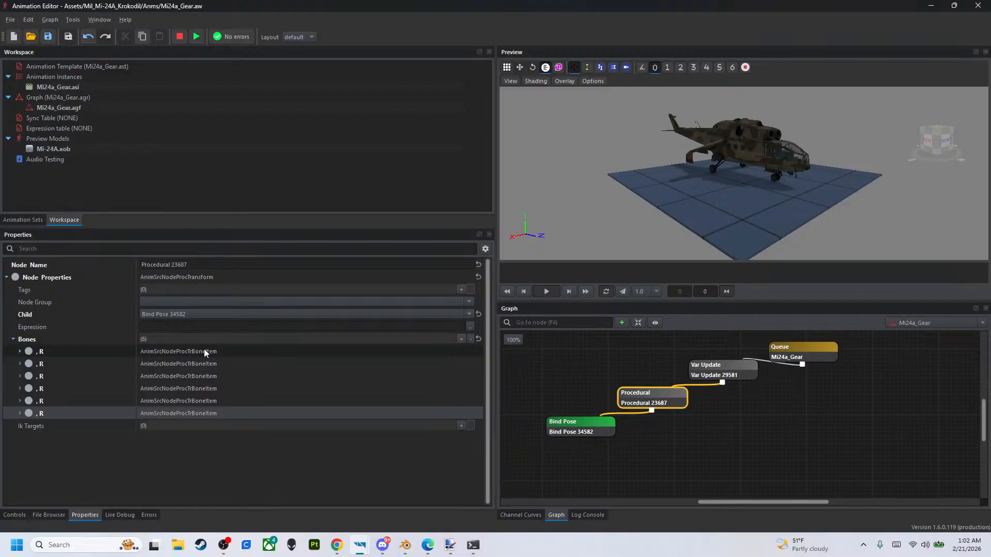
{"action": "left_click", "coordinate": [461, 339]}
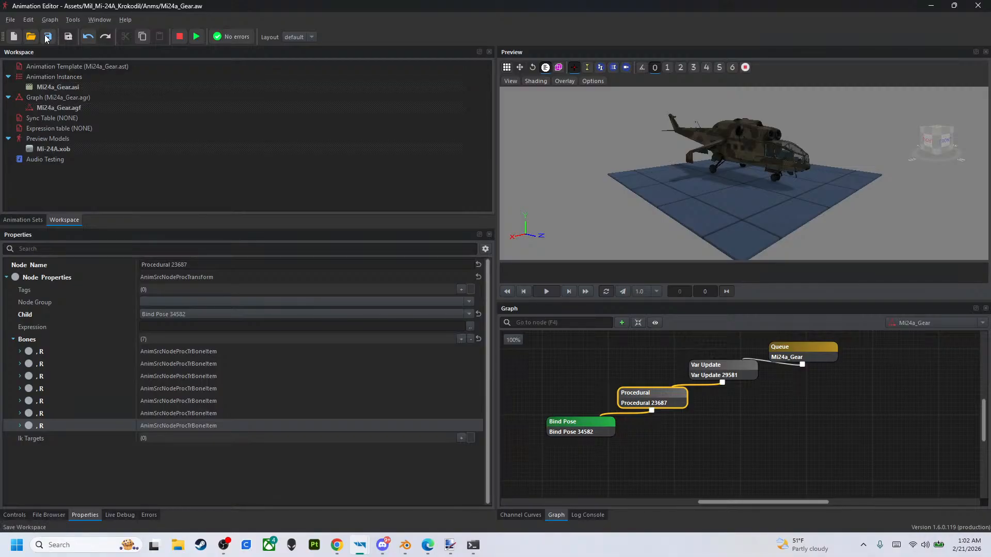
- Assign the GearDoorFL bone to the first entry of the Procedural node's Bones list
{"action": "left_click", "coordinate": [19, 351]}
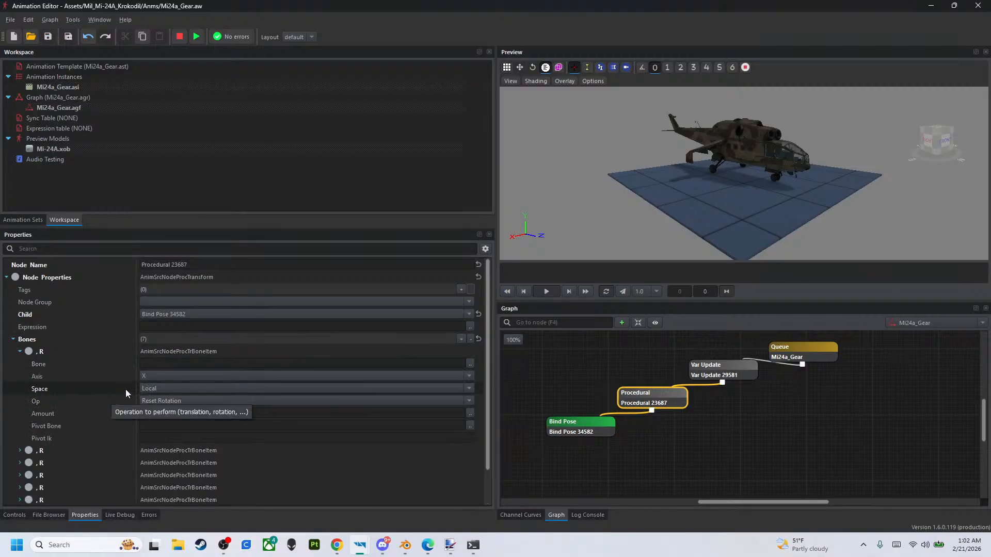
{"action": "left_click", "coordinate": [471, 363]}
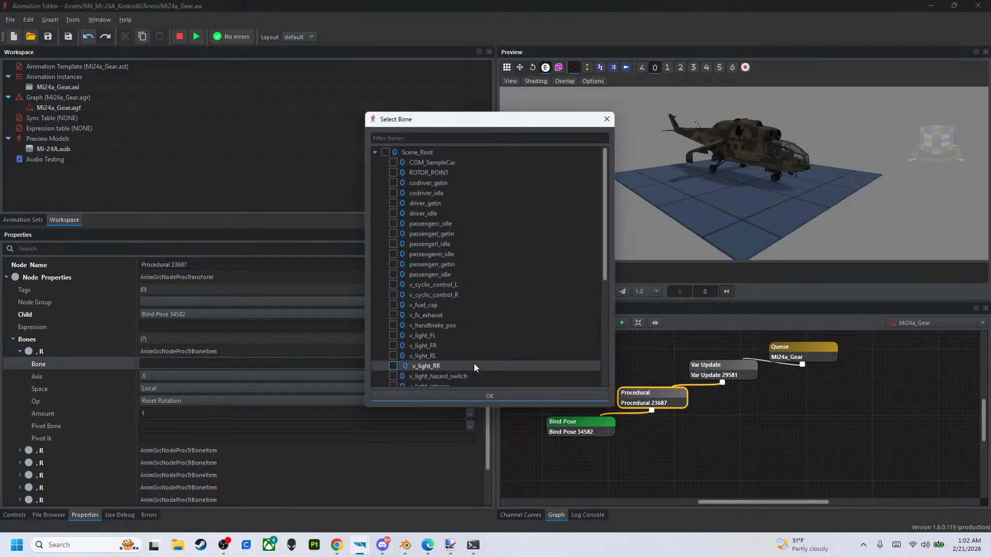
{"action": "scroll", "coordinate": [464, 364], "scroll_direction": "down", "scroll_amount": 1}
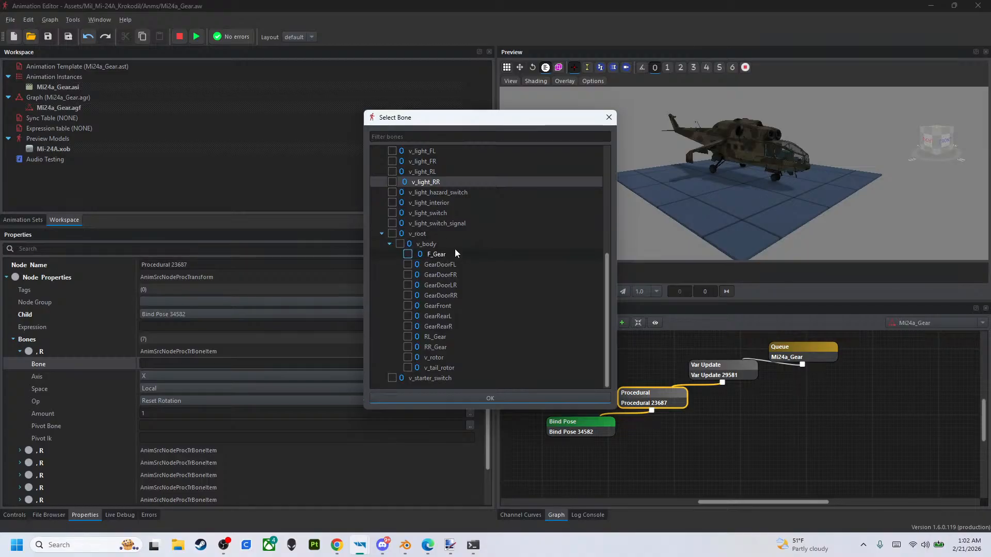
{"action": "left_click", "coordinate": [408, 264]}
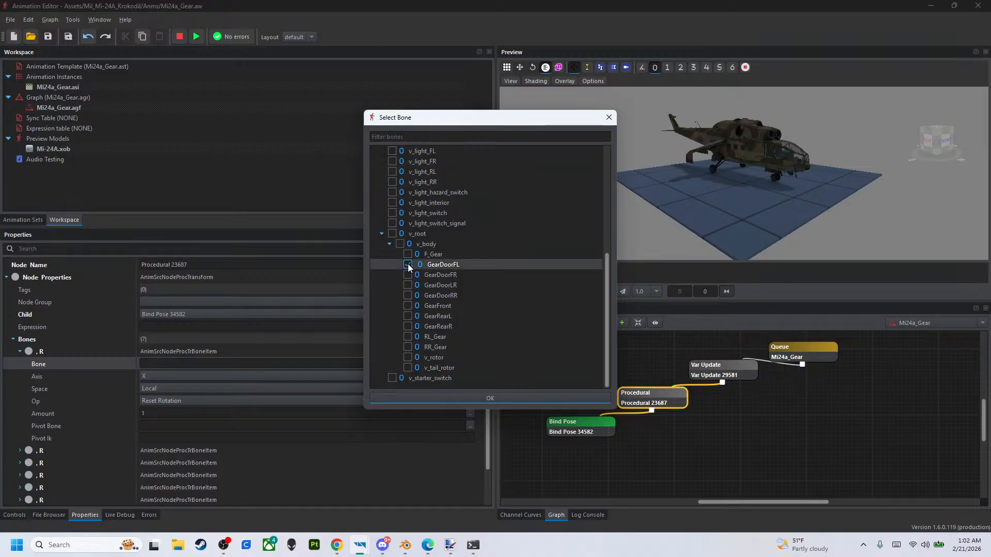
{"action": "left_click", "coordinate": [407, 397]}
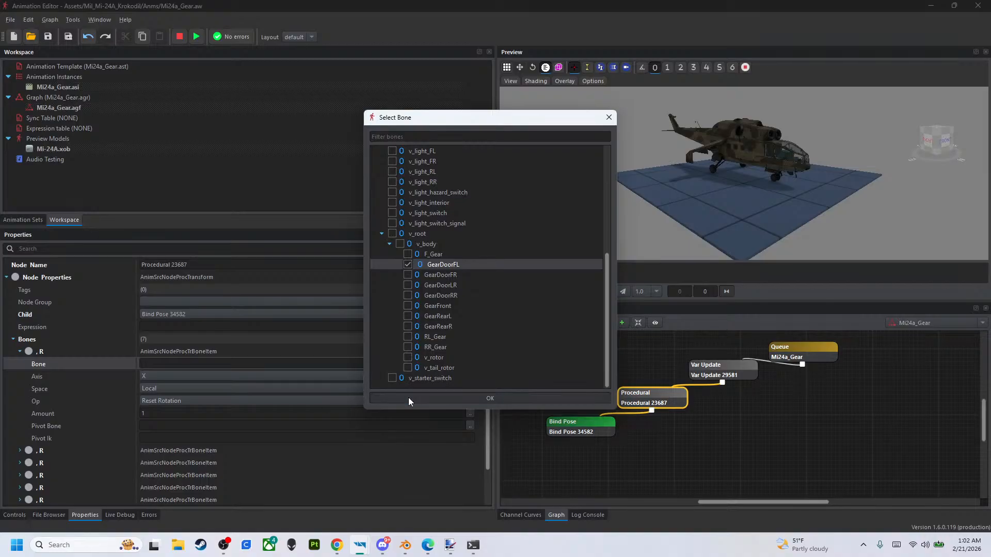
- Assign the GearDoorFR bone to the second entry of the Procedural node's Bones list
{"action": "left_click", "coordinate": [20, 451]}
{"action": "scroll", "coordinate": [24, 448], "scroll_direction": "down", "scroll_amount": 3}
{"action": "left_click", "coordinate": [470, 352]}
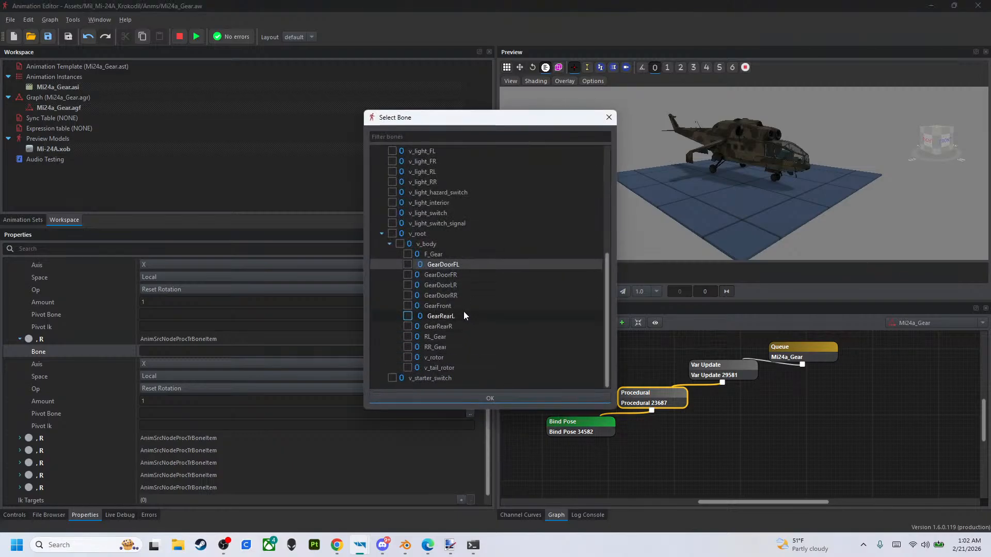
{"action": "left_click", "coordinate": [407, 275]}
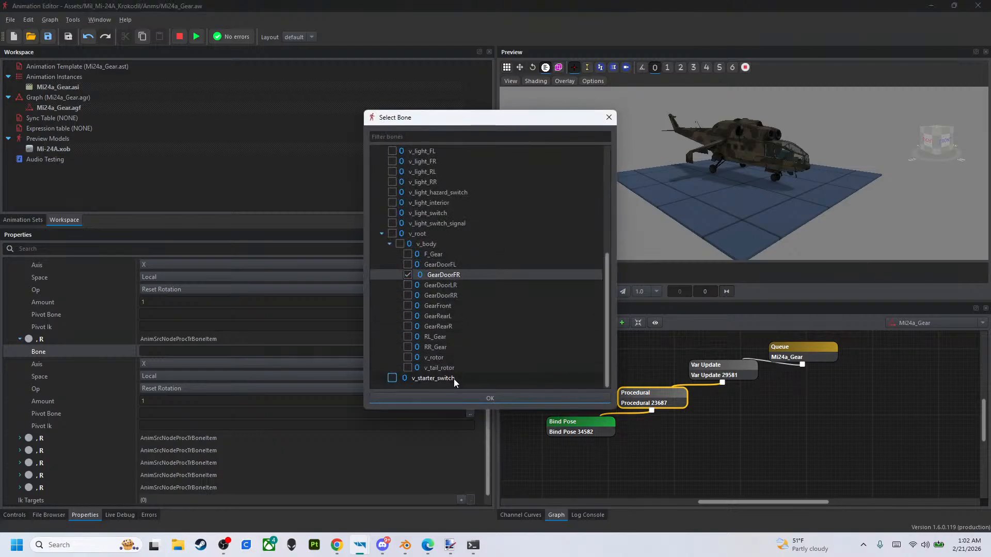
{"action": "left_click", "coordinate": [489, 398]}
- Set the operation of both the GearDoorFL and GearDoorFR bone entries to Rotate
{"action": "scroll", "coordinate": [428, 377], "scroll_direction": "up", "scroll_amount": 1}
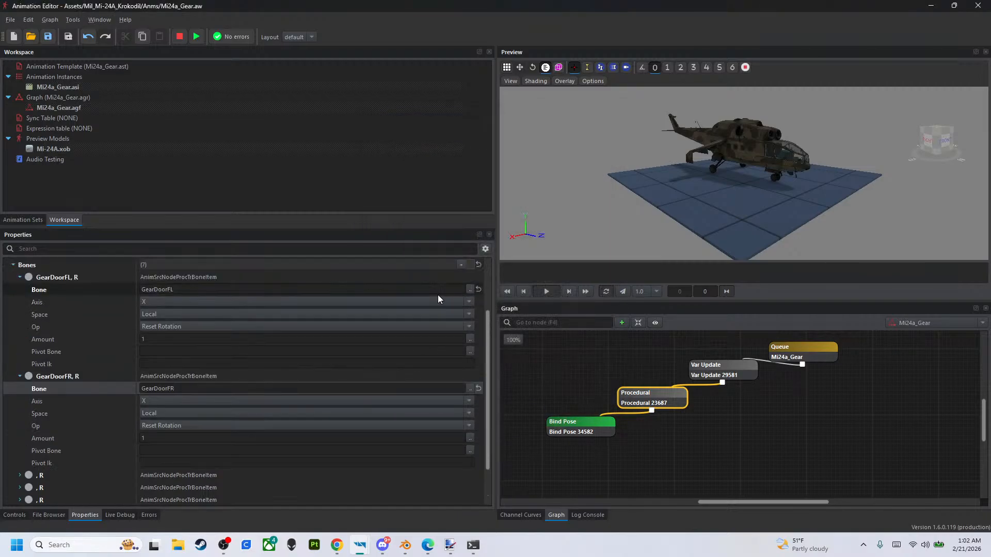
{"action": "scroll", "coordinate": [766, 206], "scroll_direction": "up", "scroll_amount": 5}
{"action": "right_click_drag", "start_coordinate": [766, 203], "coordinate": [788, 179]}
{"action": "key", "text": "w"}
{"action": "key", "text": "s"}
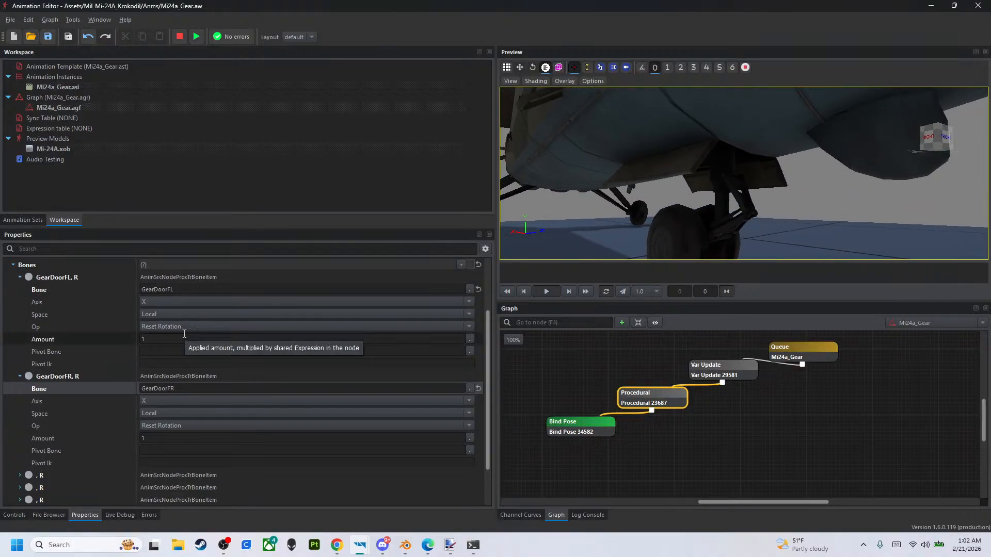
{"action": "left_click", "coordinate": [184, 326]}
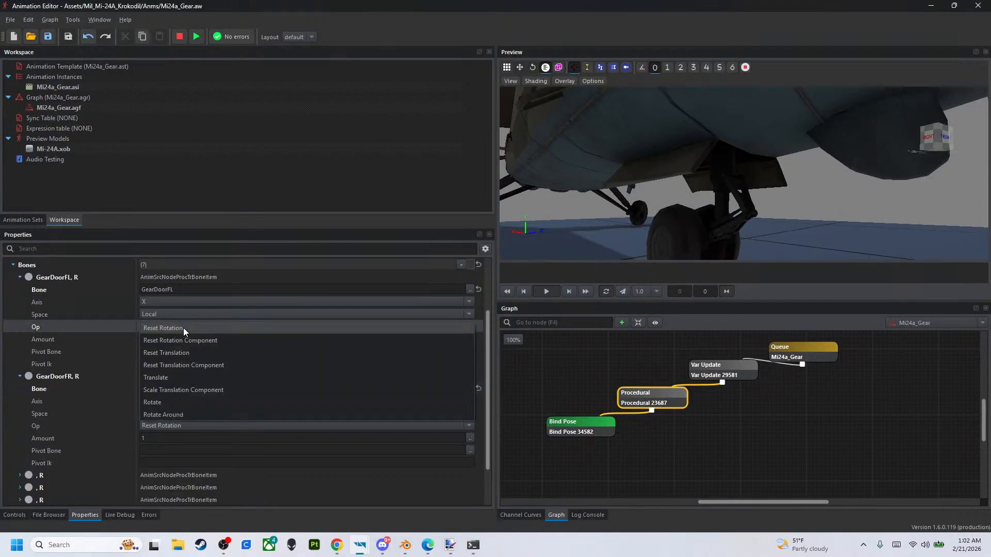
{"action": "left_click", "coordinate": [175, 402]}
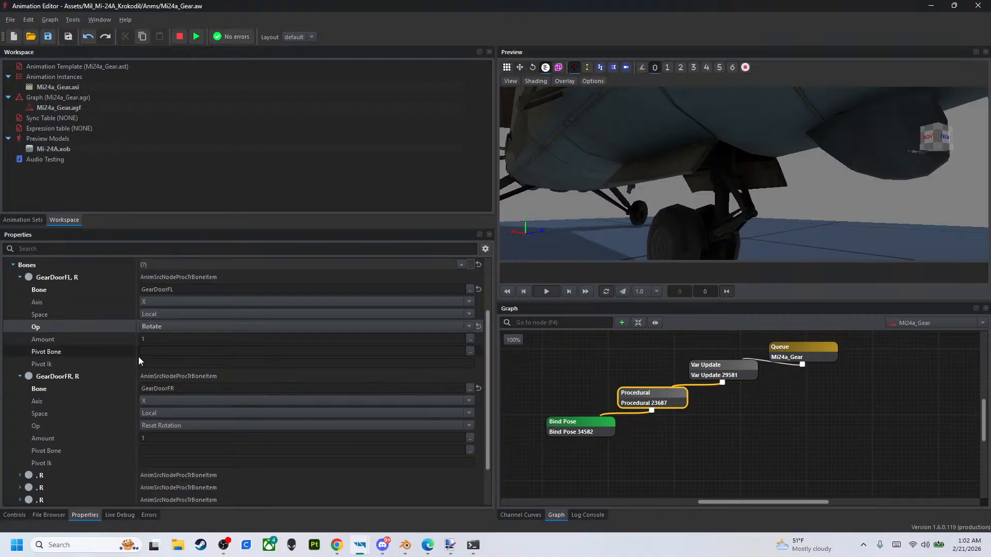
{"action": "left_click", "coordinate": [173, 425]}
{"action": "left_click", "coordinate": [165, 498]}
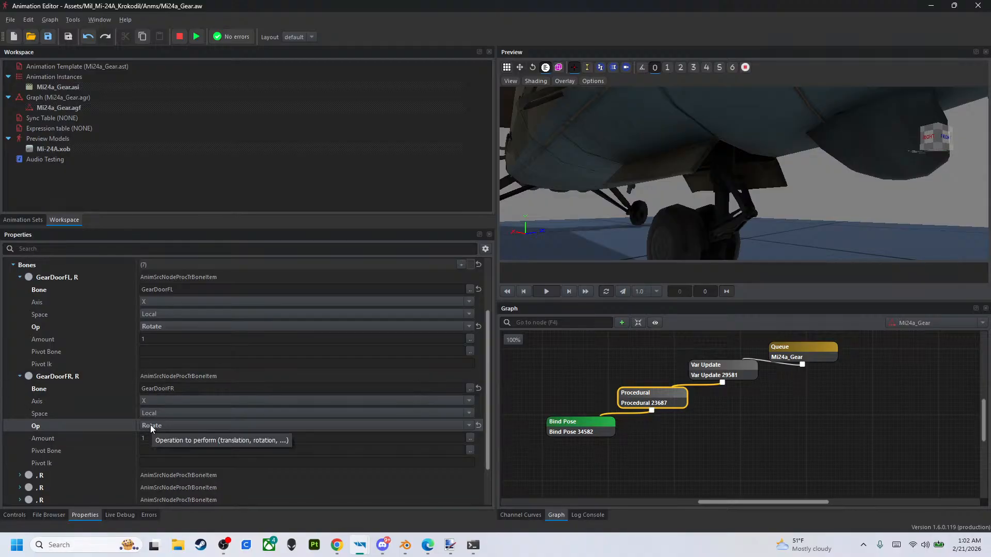
{"action": "left_click", "coordinate": [150, 425]}
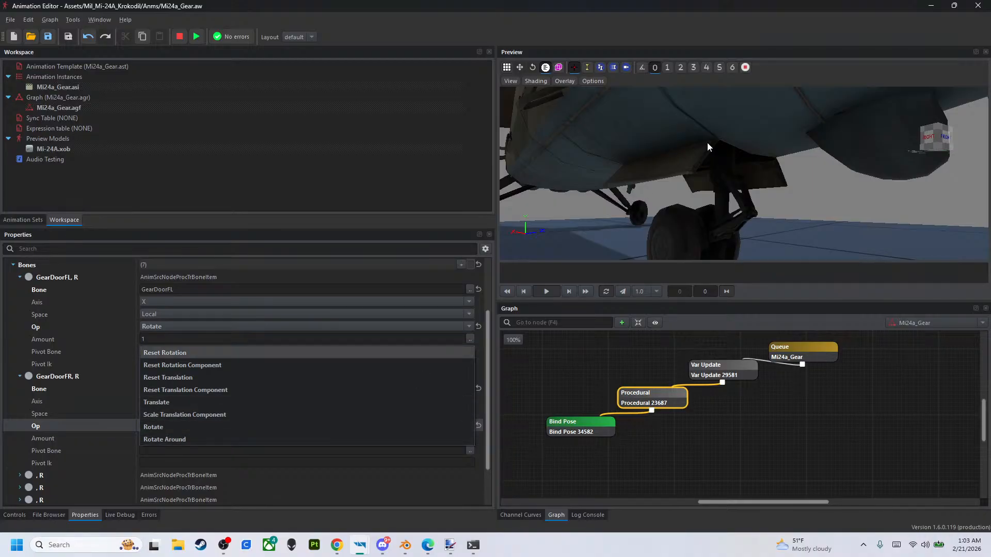
- Set the GearDoorFL entry's Amount to the expression rad(-clamp(Airspeed,0,85))
{"action": "right_click_drag", "start_coordinate": [722, 214], "coordinate": [592, 188]}
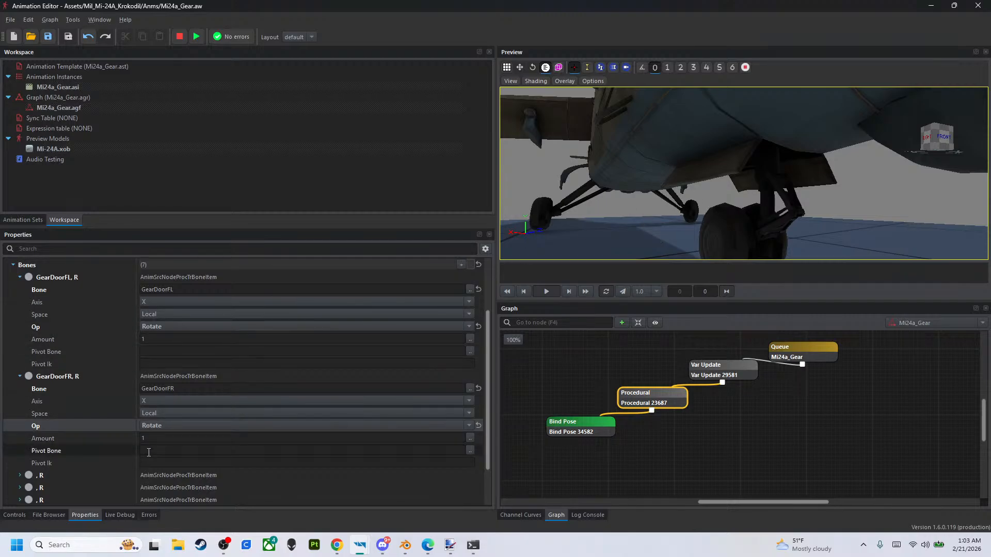
{"action": "left_click_drag", "start_coordinate": [739, 215], "coordinate": [758, 217]}
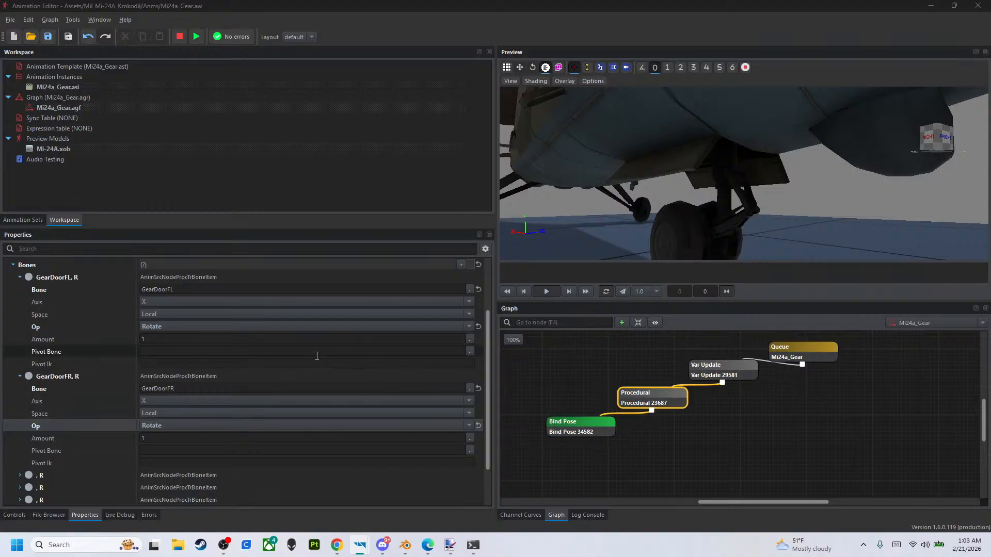
{"action": "left_click", "coordinate": [260, 340]}
{"action": "type", "text": "rad(-clamp(Airspeed,0,65))"}
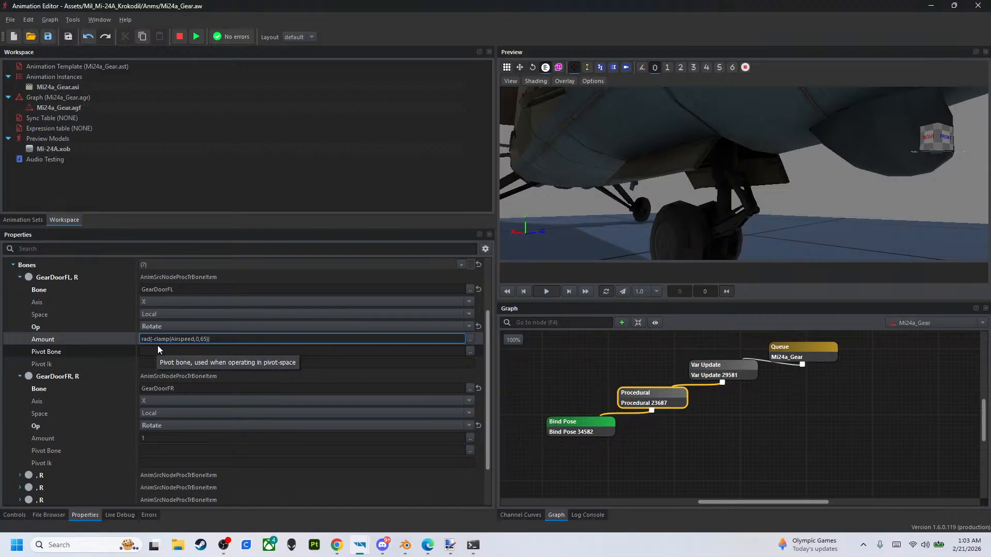
{"action": "double_click", "coordinate": [153, 339]}
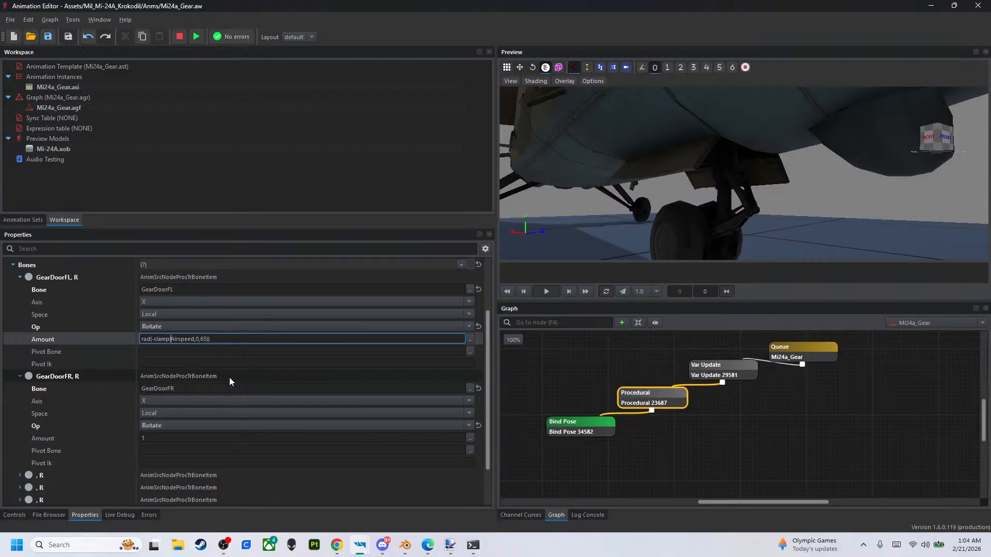
{"action": "key", "text": "Right"}
{"action": "key", "text": "Right"}
{"action": "key", "text": "Right"}
{"action": "key", "text": "Right"}
{"action": "key", "text": "Right"}
{"action": "key", "text": "Right"}
{"action": "key", "text": "Right"}
{"action": "key", "text": "Right"}
{"action": "key", "text": "Delete"}
{"action": "key", "text": "Delete"}
{"action": "type", "text": "5"}
{"action": "key", "text": "Return"}
{"action": "left_click", "coordinate": [223, 339]}
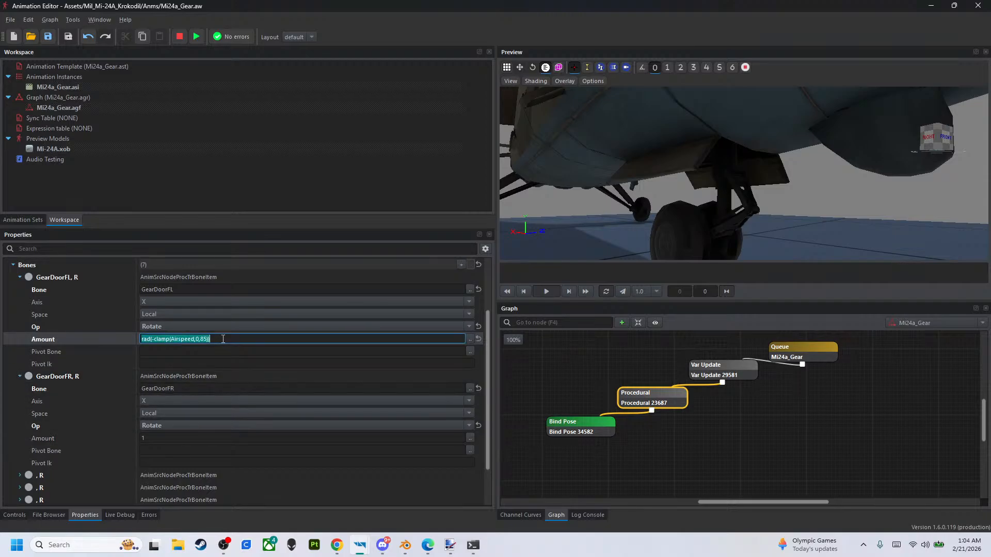
{"action": "left_click", "coordinate": [211, 449]}
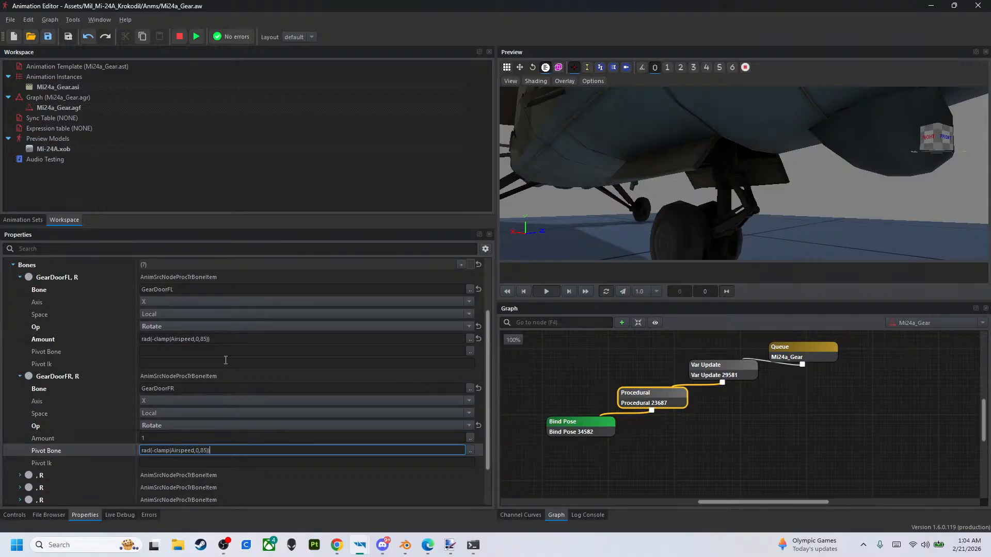
{"action": "left_click", "coordinate": [212, 443]}
{"action": "left_click", "coordinate": [211, 438]}
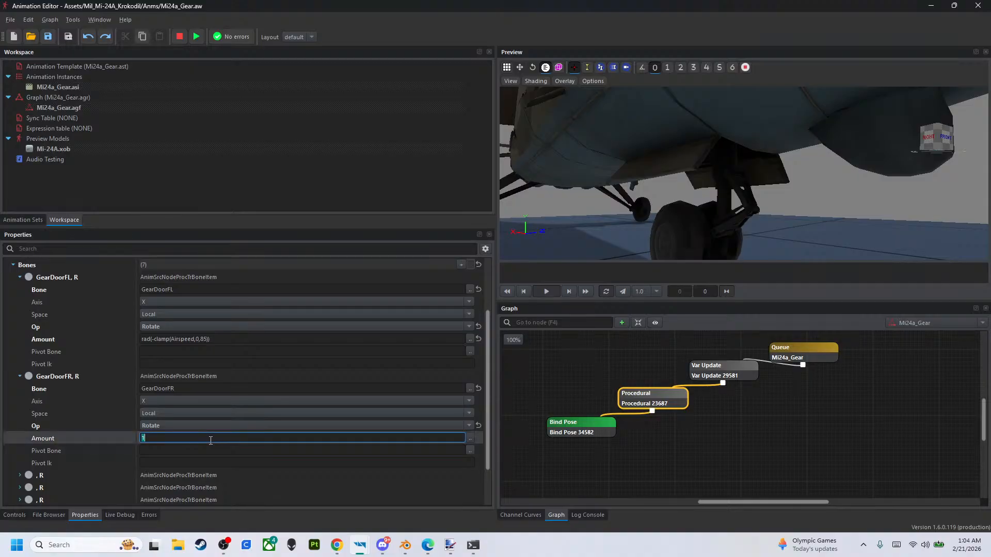
{"action": "type", "text": "11"}
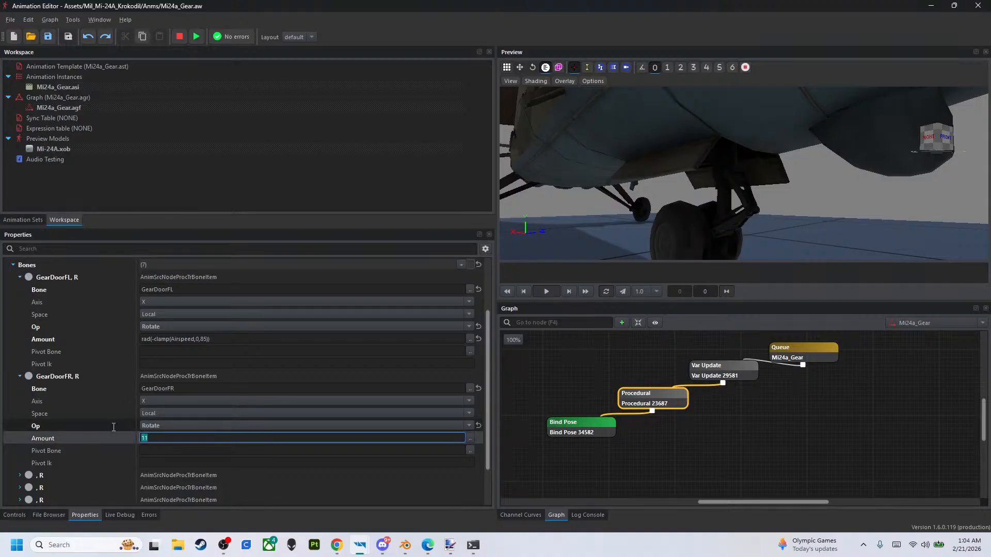
- Copy GearDoorFL's Amount expression rad(-clamp(Airspeed,0,85)) into the GearDoorFR entry's Amount
{"action": "left_click", "coordinate": [235, 339]}
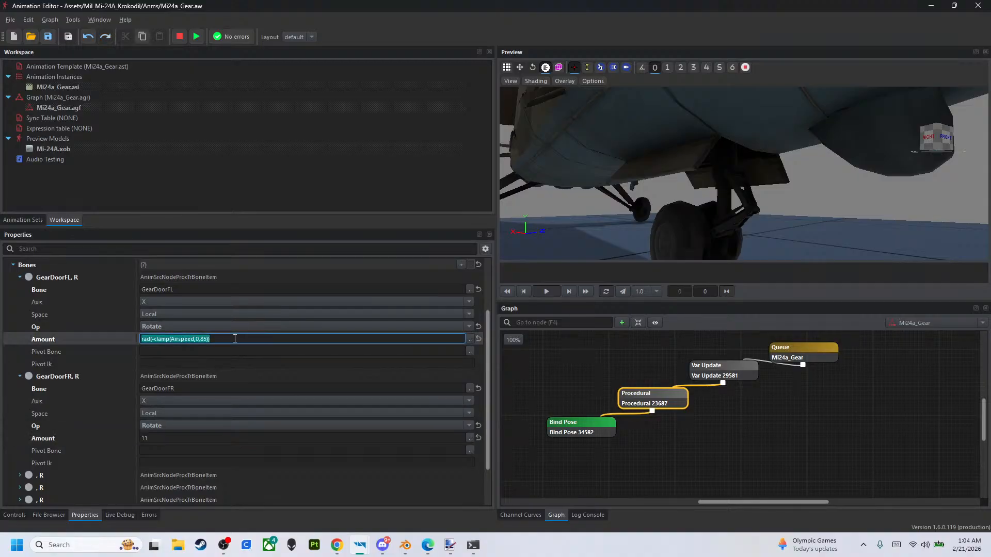
{"action": "left_click", "coordinate": [213, 435]}
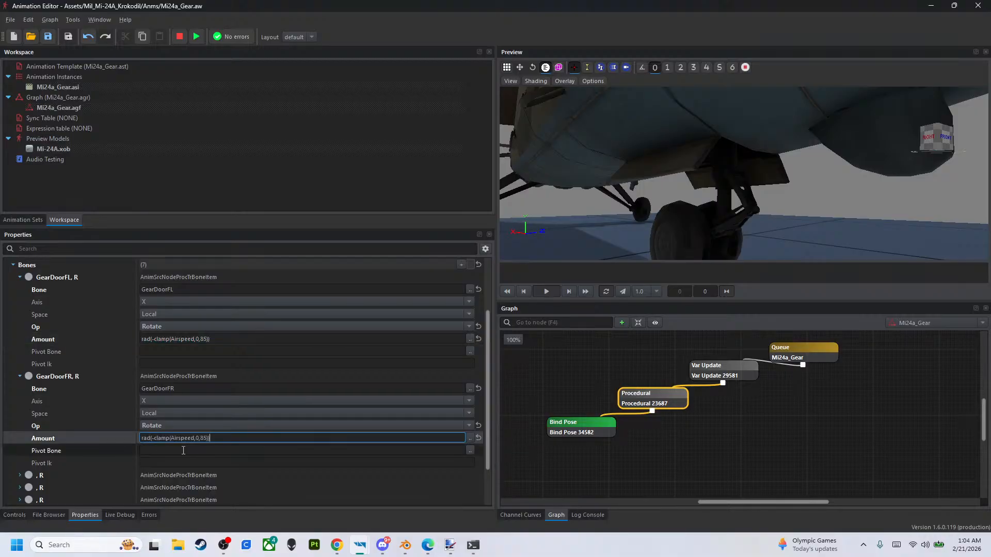
{"action": "left_click", "coordinate": [91, 433]}
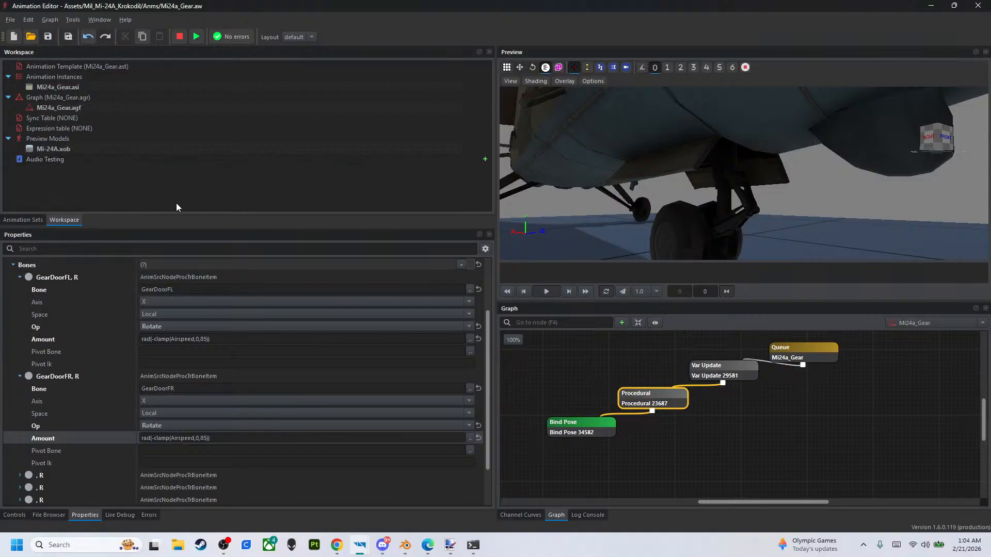
- Set the Bind Pose node's Bone Mask to Gear
{"action": "left_click", "coordinate": [577, 438]}
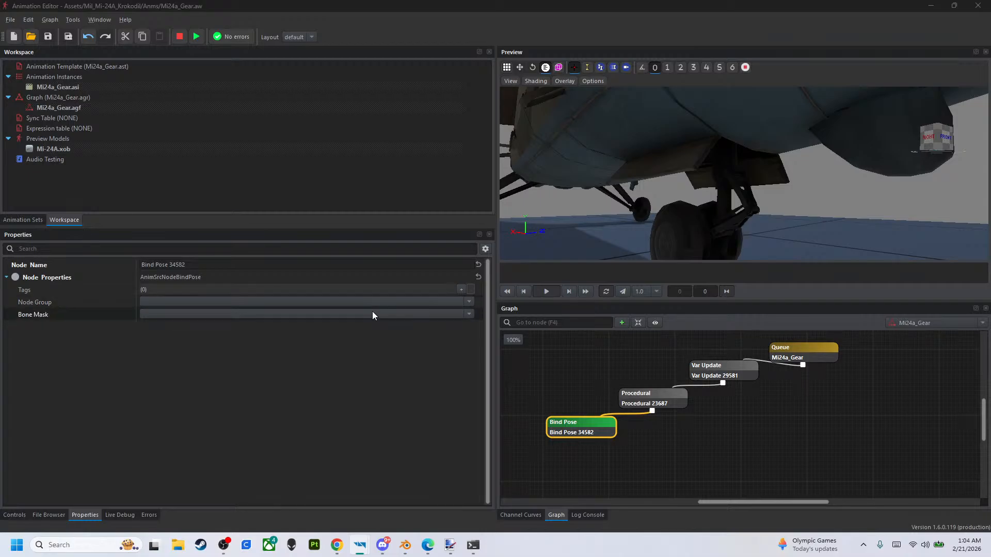
{"action": "left_click", "coordinate": [433, 313]}
{"action": "left_click", "coordinate": [251, 352]}
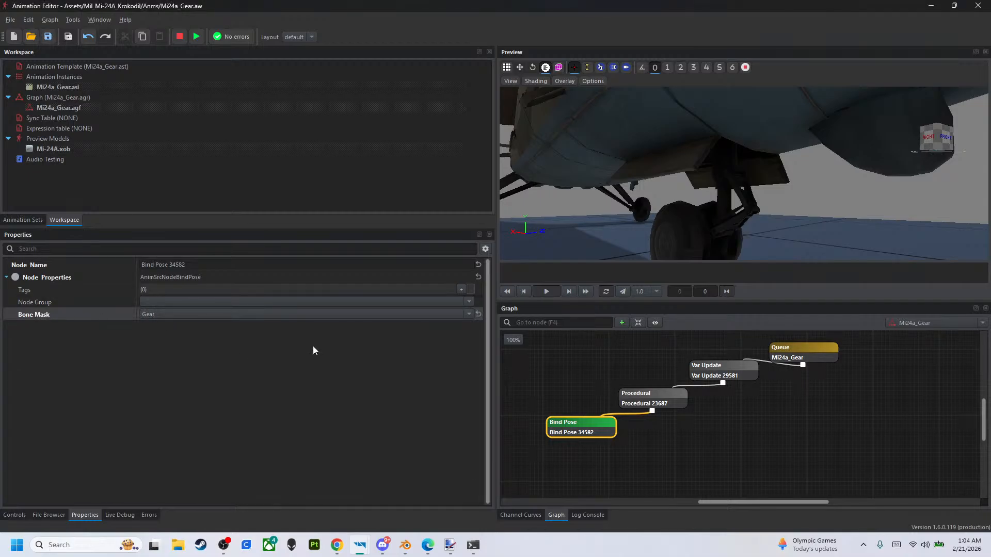
- Play the graph from the Queue node and sweep the Airspeed variable to 100 and back to 0 to test the gear doors
{"action": "left_click", "coordinate": [653, 408]}
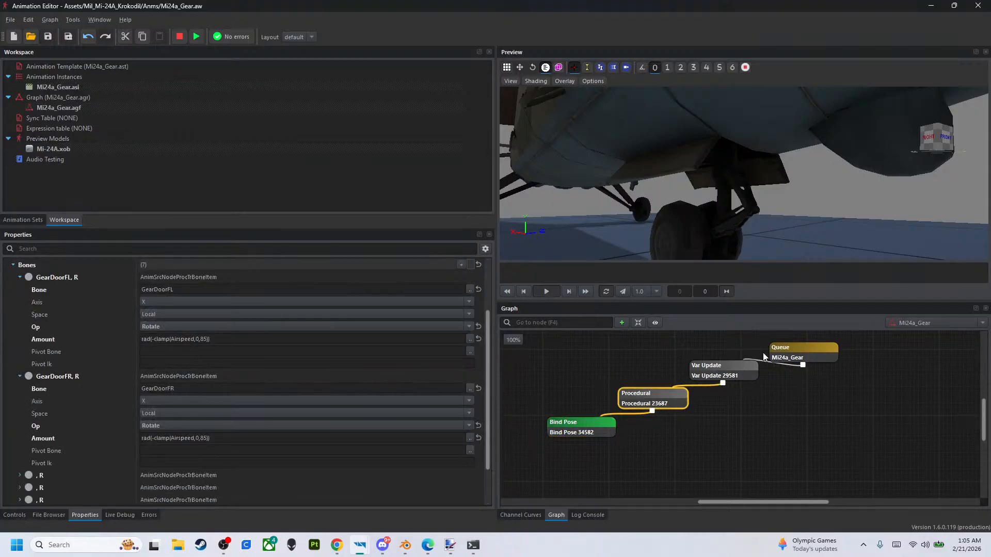
{"action": "left_click", "coordinate": [812, 437]}
{"action": "left_click", "coordinate": [784, 354]}
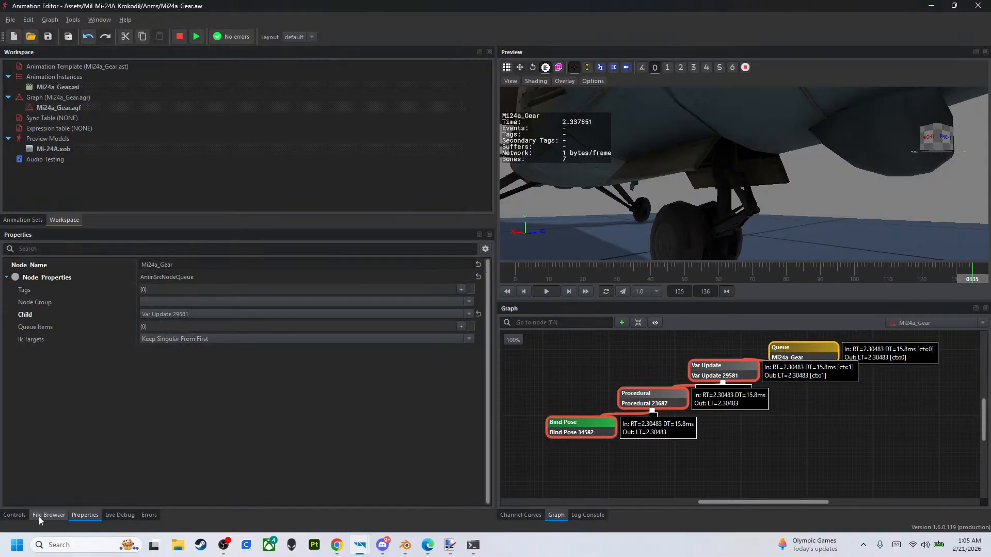
{"action": "left_click", "coordinate": [15, 515]}
{"action": "left_click_drag", "start_coordinate": [87, 280], "coordinate": [490, 289]}
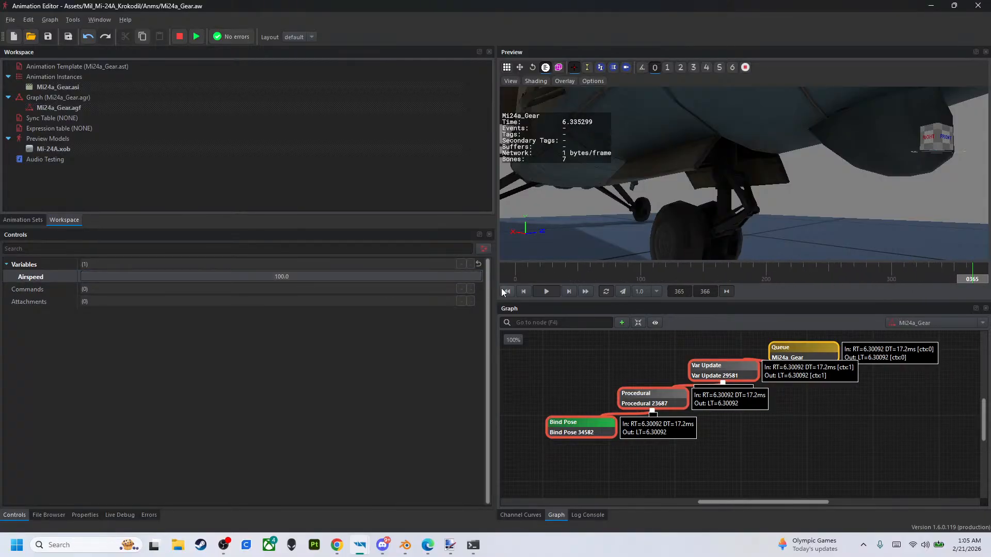
{"action": "right_click_drag", "start_coordinate": [582, 239], "coordinate": [582, 239]}
{"action": "left_click_drag", "start_coordinate": [449, 277], "coordinate": [31, 376]}
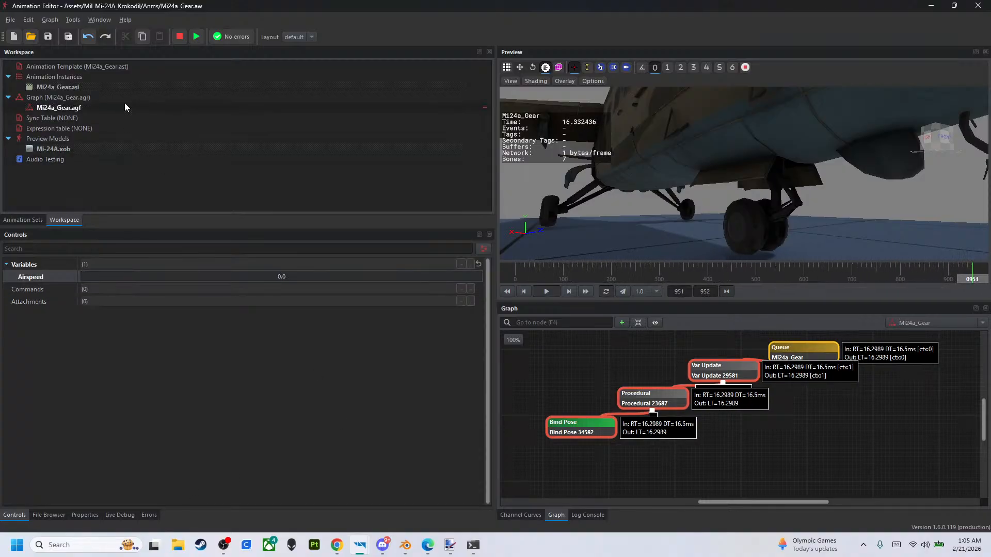
- Stop the preview and check the Var Update node's Max Difference Per Second and the Procedural node's bone entries
{"action": "left_click", "coordinate": [178, 38]}
{"action": "left_click", "coordinate": [733, 366]}
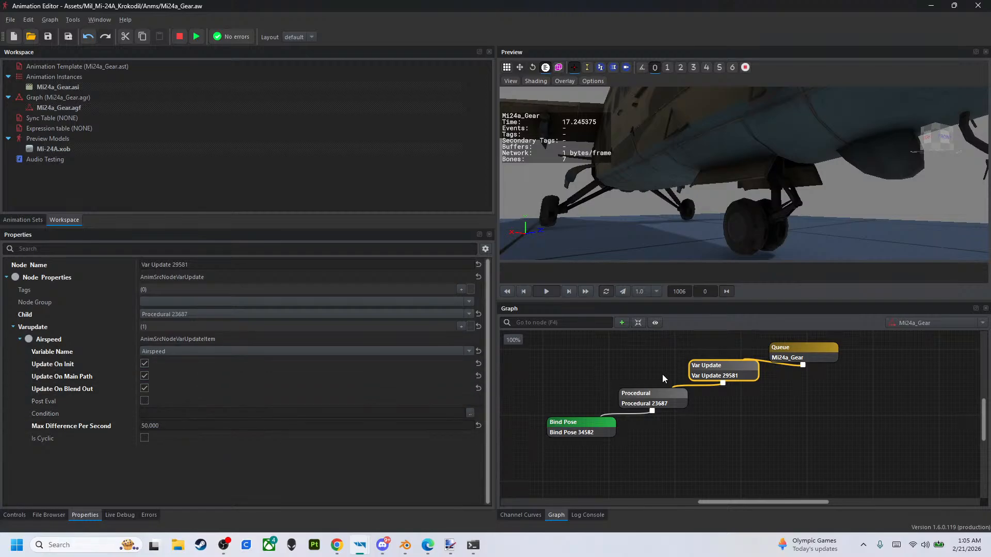
{"action": "left_click", "coordinate": [307, 426]}
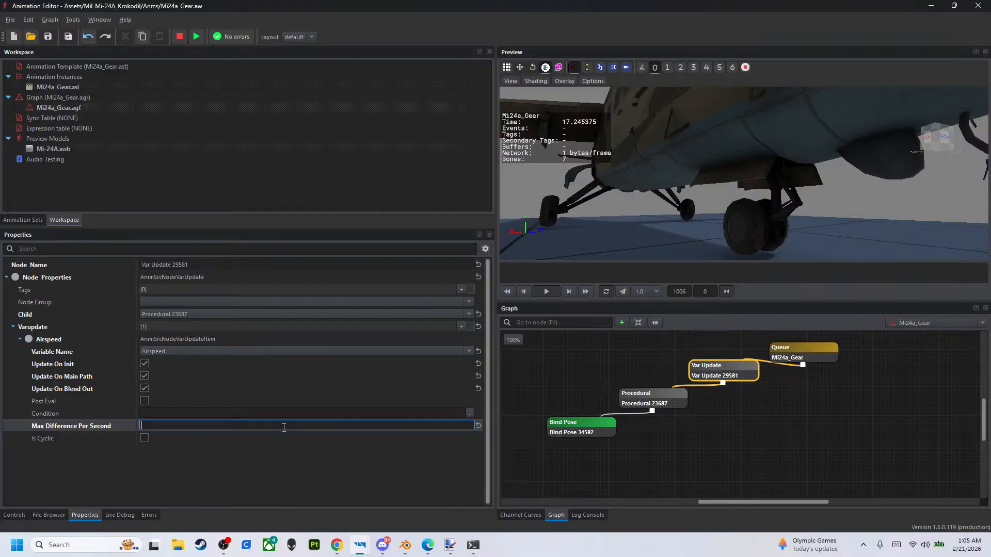
{"action": "key", "text": "Escape"}
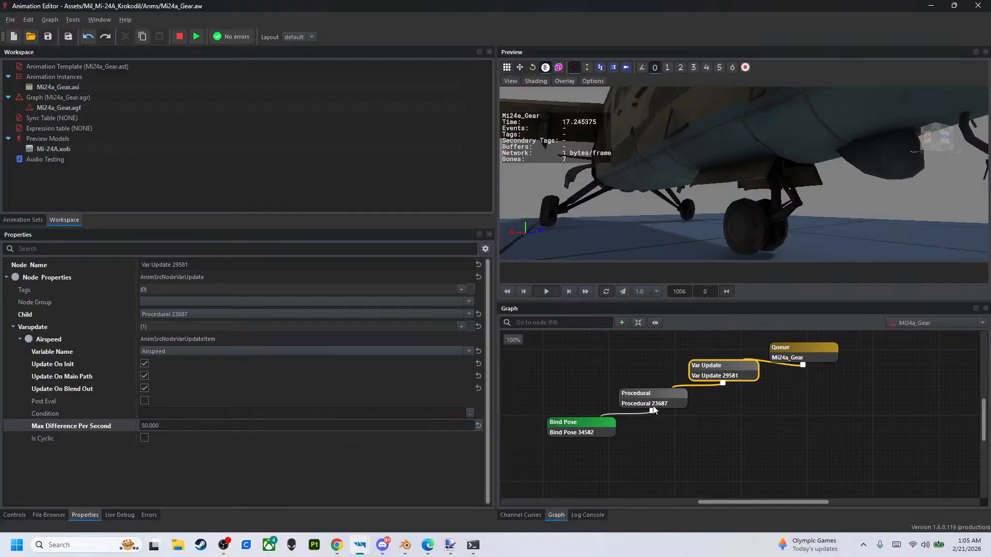
{"action": "left_click", "coordinate": [619, 406]}
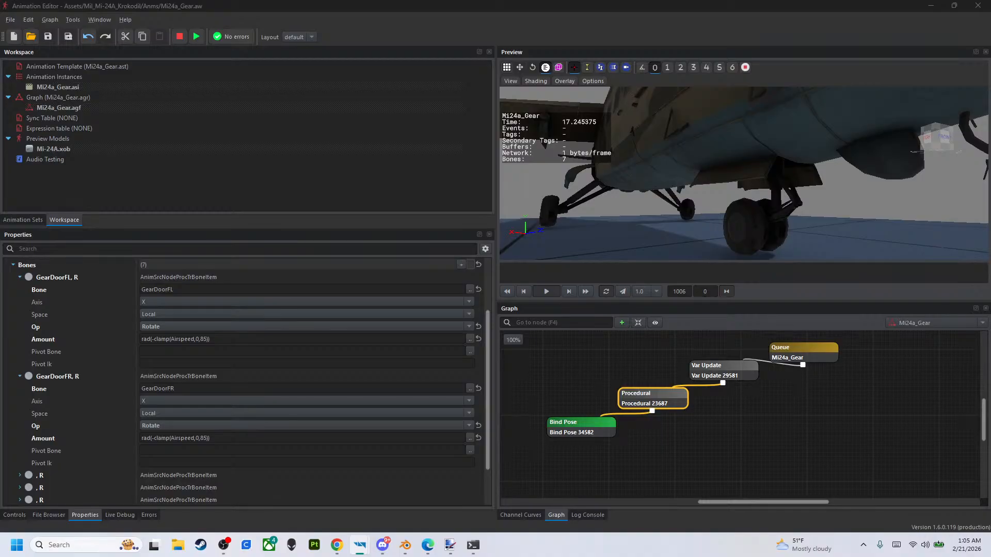
- Reopen the Mi24a_Gear.aw workspace and play the graph from the Queue node with Airspeed set to 100
{"action": "left_click", "coordinate": [30, 37]}
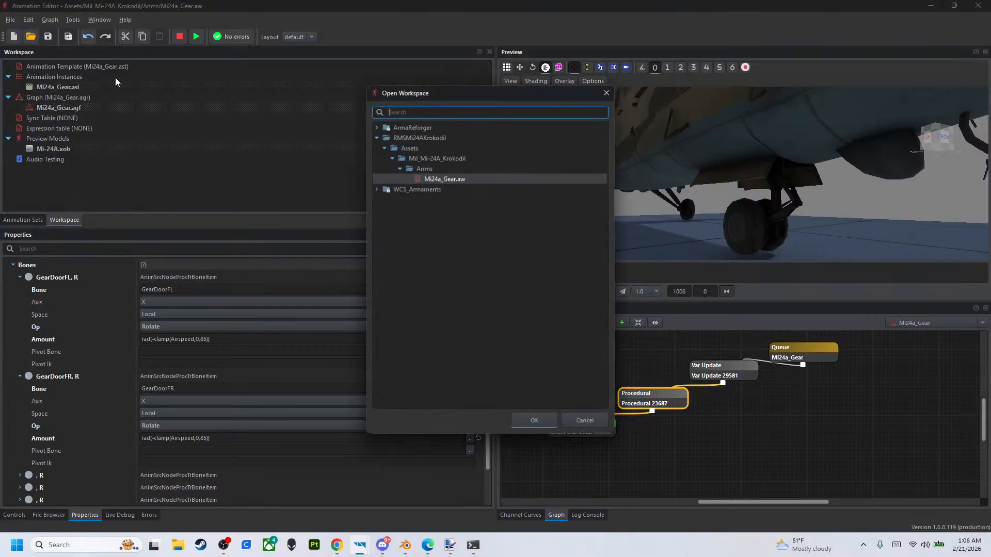
{"action": "left_click", "coordinate": [517, 418]}
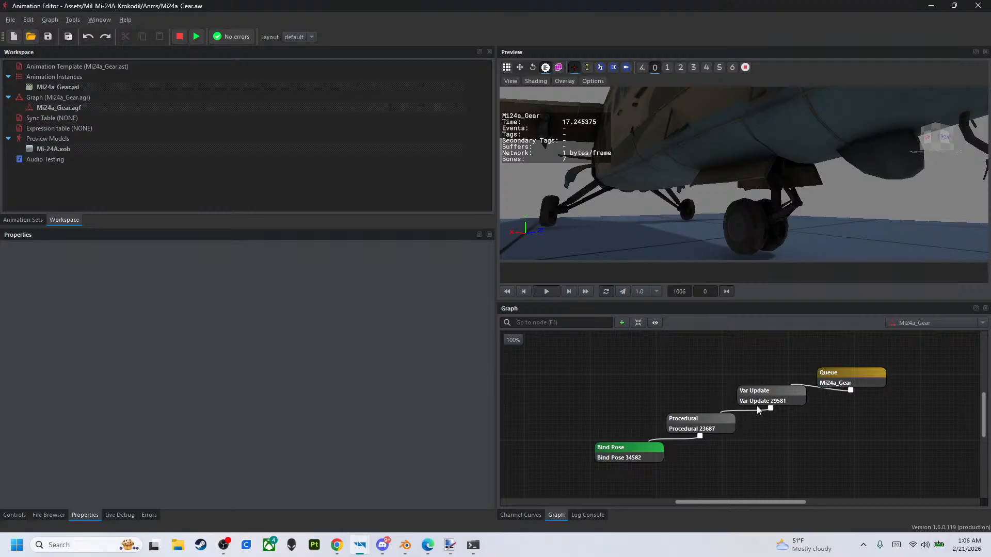
{"action": "left_click", "coordinate": [842, 377]}
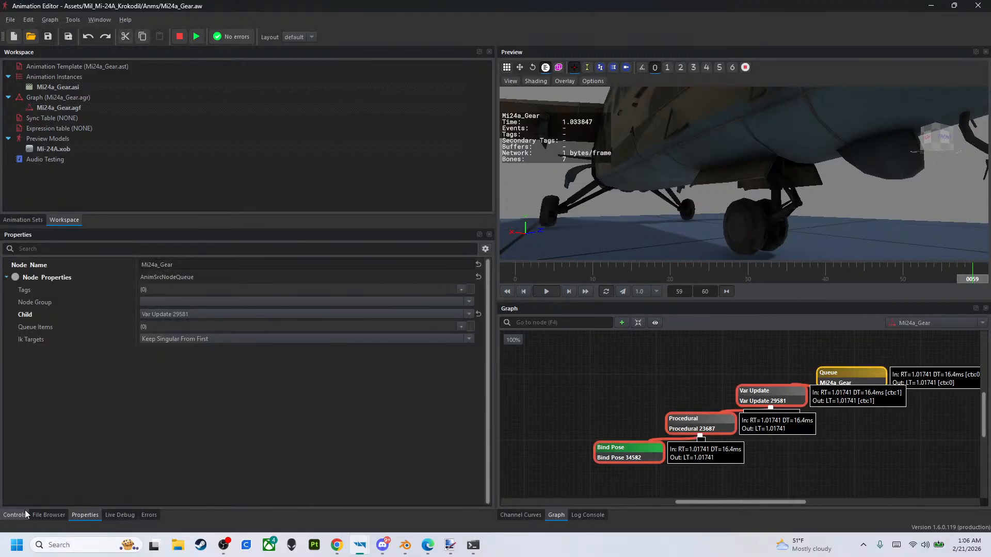
{"action": "left_click", "coordinate": [10, 517]}
{"action": "left_click_drag", "start_coordinate": [276, 276], "coordinate": [458, 276]}
{"action": "left_click", "coordinate": [468, 277]}
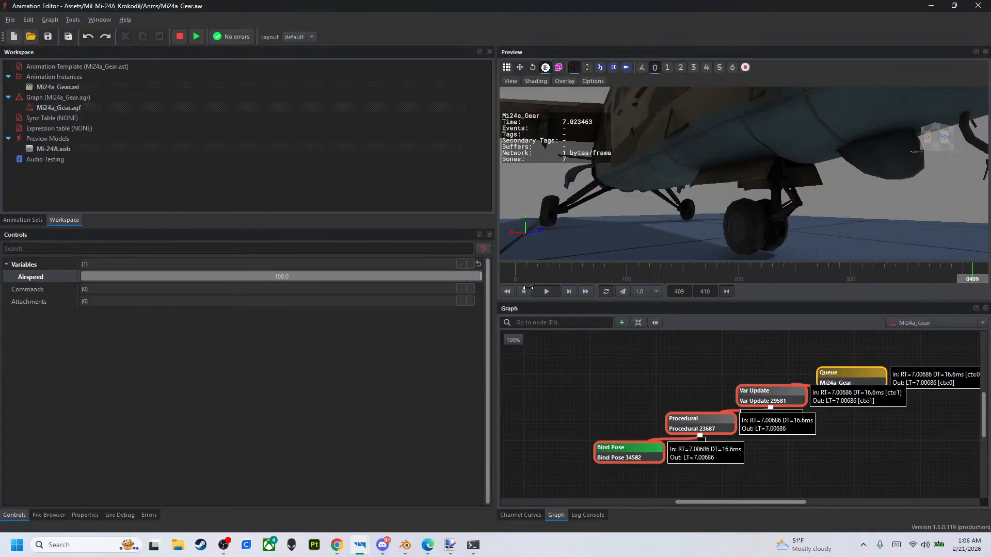
- Try a Max Difference Per Second of 10 for Airspeed in the Var Update node, and set it to 100 instead
{"action": "left_click", "coordinate": [789, 392]}
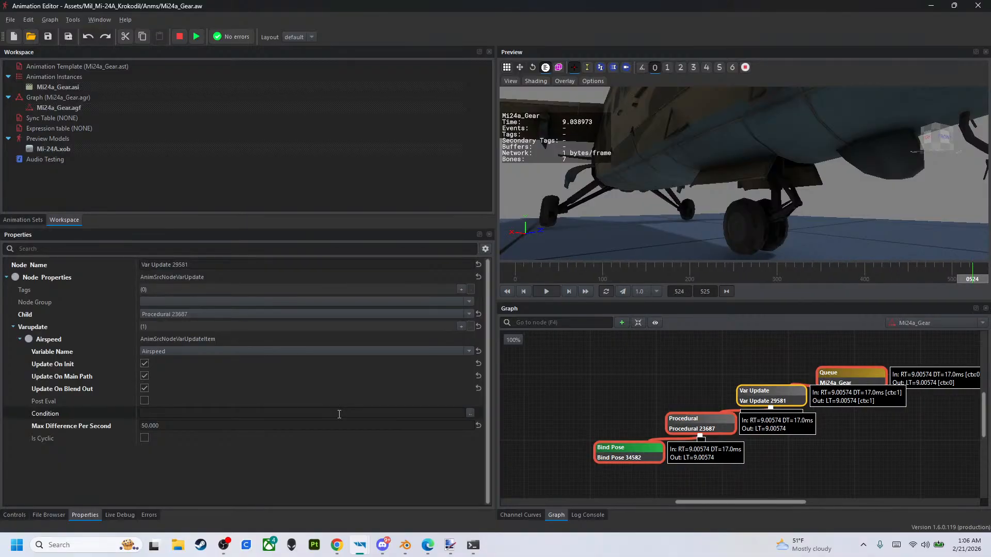
{"action": "left_click", "coordinate": [230, 424]}
{"action": "type", "text": "10"}
{"action": "key", "text": "Return"}
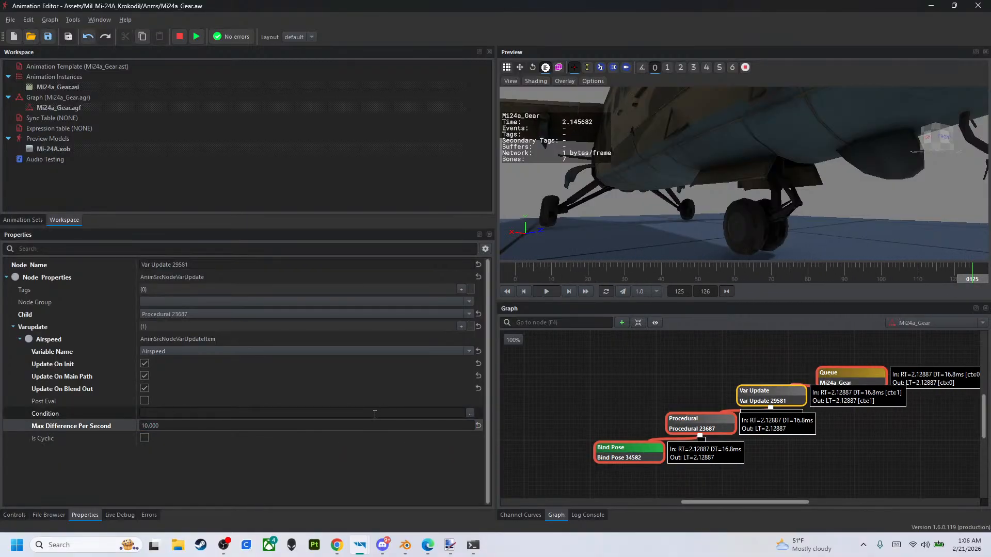
{"action": "left_click", "coordinate": [352, 422]}
{"action": "type", "text": "100"}
{"action": "key", "text": "Return"}
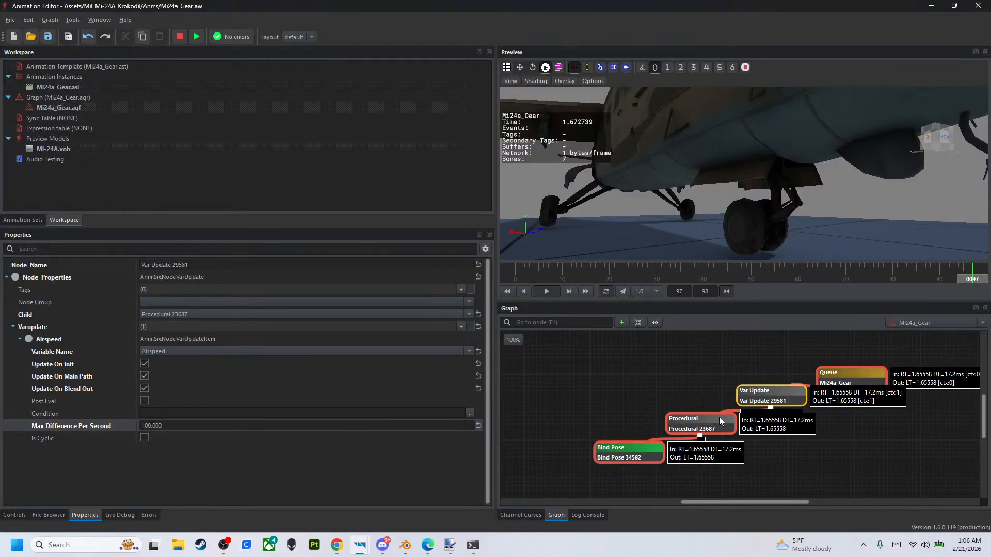
- Remove the five empty bone entries from the Procedural node, keeping only GearDoorFL and GearDoorFR
{"action": "left_click", "coordinate": [720, 418]}
{"action": "scroll", "coordinate": [286, 413], "scroll_direction": "down", "scroll_amount": 1}
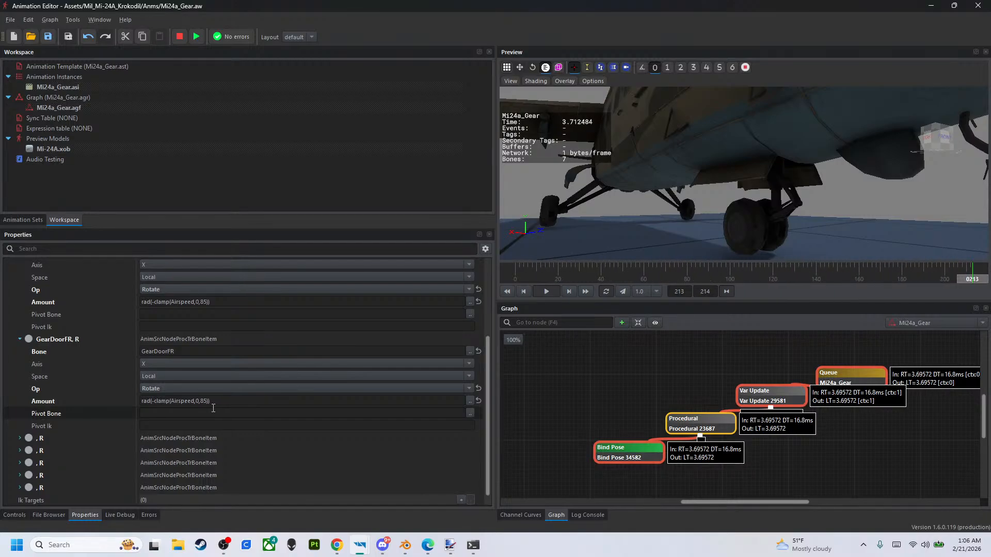
{"action": "scroll", "coordinate": [214, 408], "scroll_direction": "up", "scroll_amount": 1}
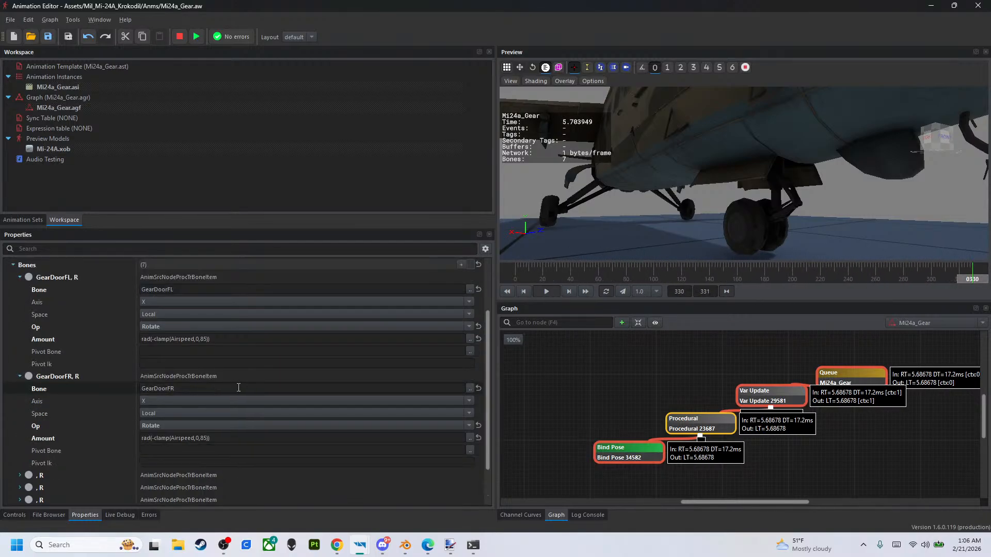
{"action": "scroll", "coordinate": [470, 390], "scroll_direction": "down", "scroll_amount": 2}
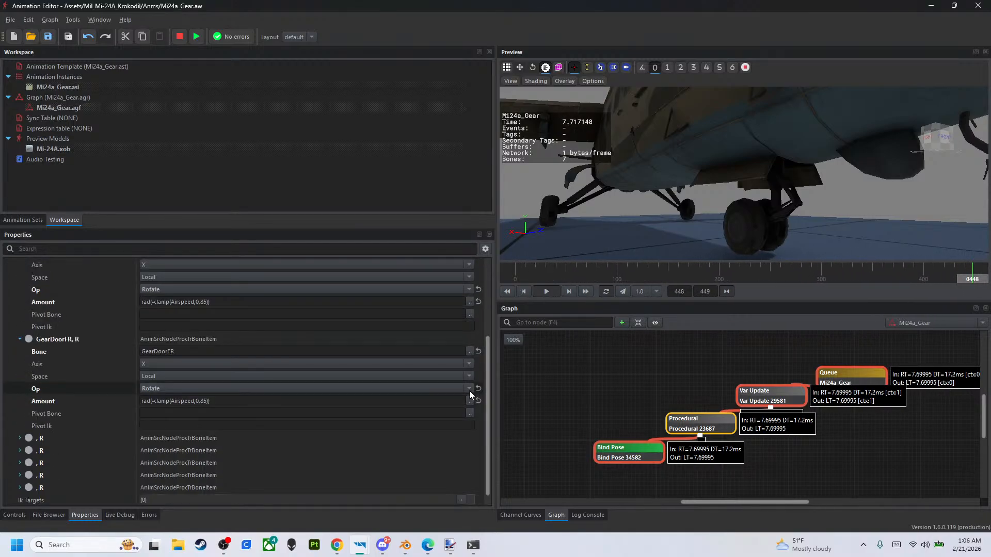
{"action": "scroll", "coordinate": [385, 413], "scroll_direction": "up", "scroll_amount": 3}
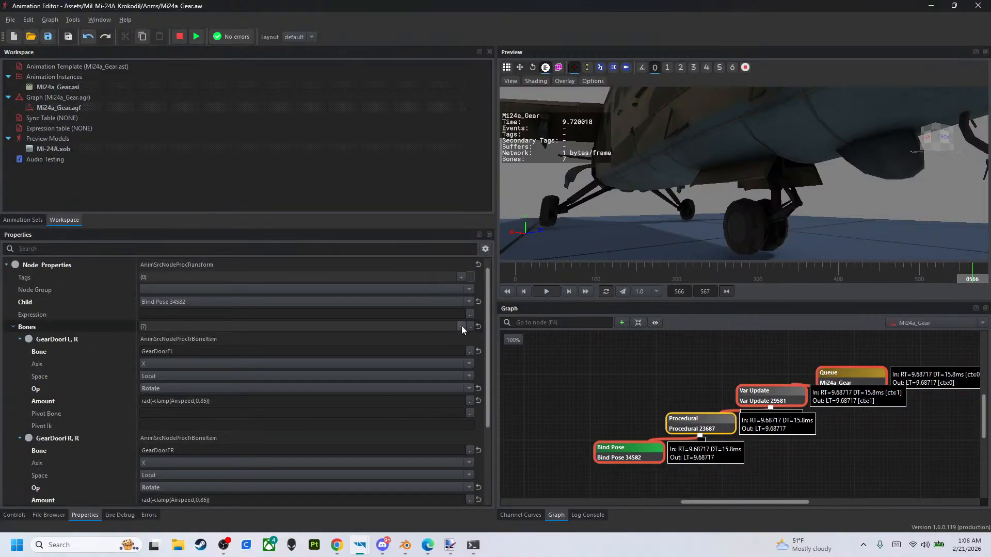
{"action": "left_click", "coordinate": [470, 326]}
{"action": "left_click", "coordinate": [470, 326]}
{"action": "left_click", "coordinate": [470, 326]}
{"action": "left_click", "coordinate": [470, 326]}
{"action": "left_click", "coordinate": [470, 326]}
{"action": "scroll", "coordinate": [368, 345], "scroll_direction": "down", "scroll_amount": 2}
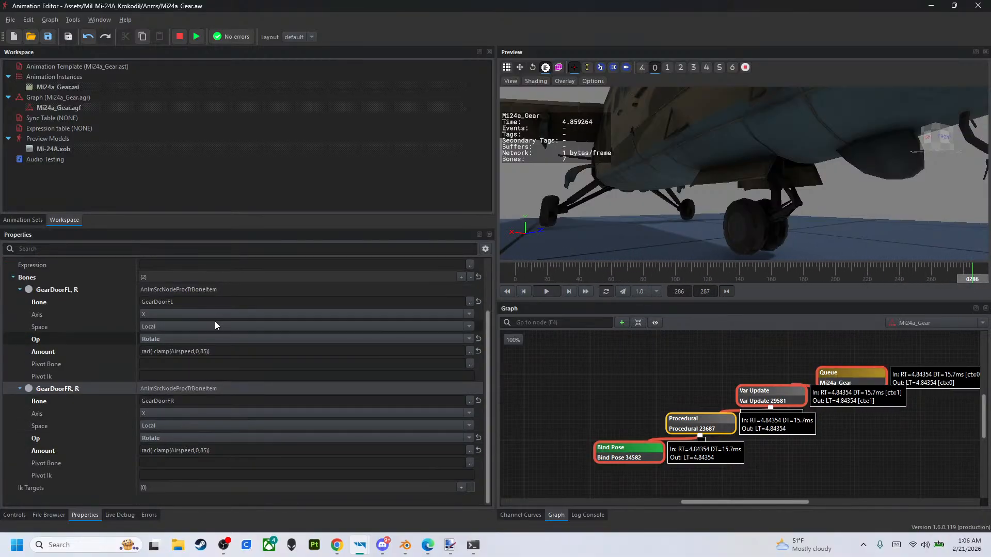
{"action": "scroll", "coordinate": [214, 325], "scroll_direction": "up", "scroll_amount": 2}
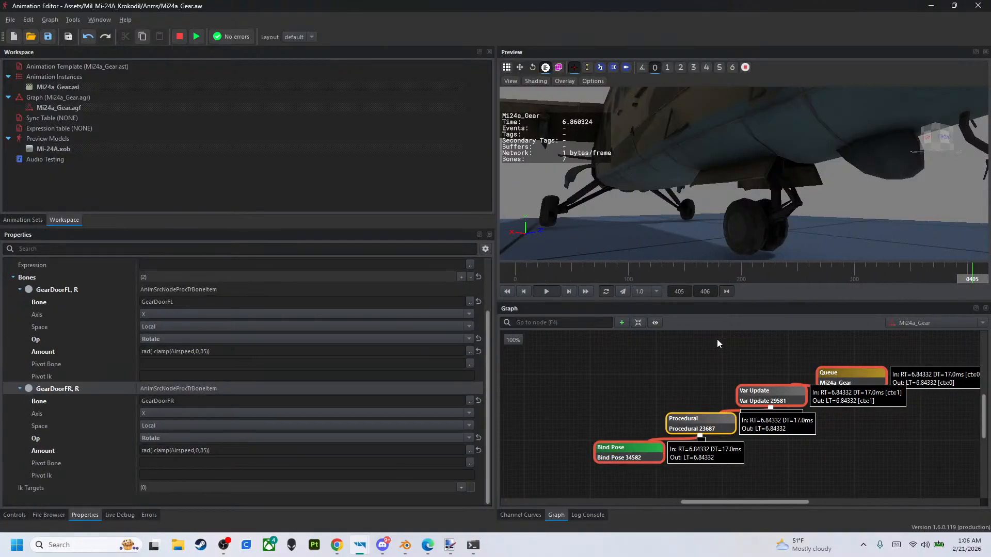
- Check the Var Update settings and the Airspeed value, and set the Procedural node's Expression to 1
{"action": "left_click", "coordinate": [773, 395]}
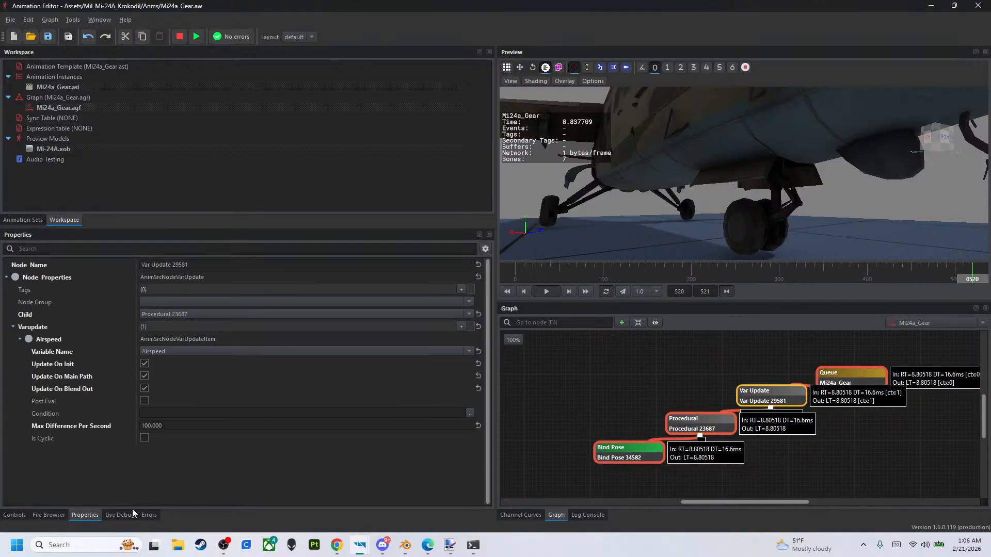
{"action": "left_click", "coordinate": [14, 515]}
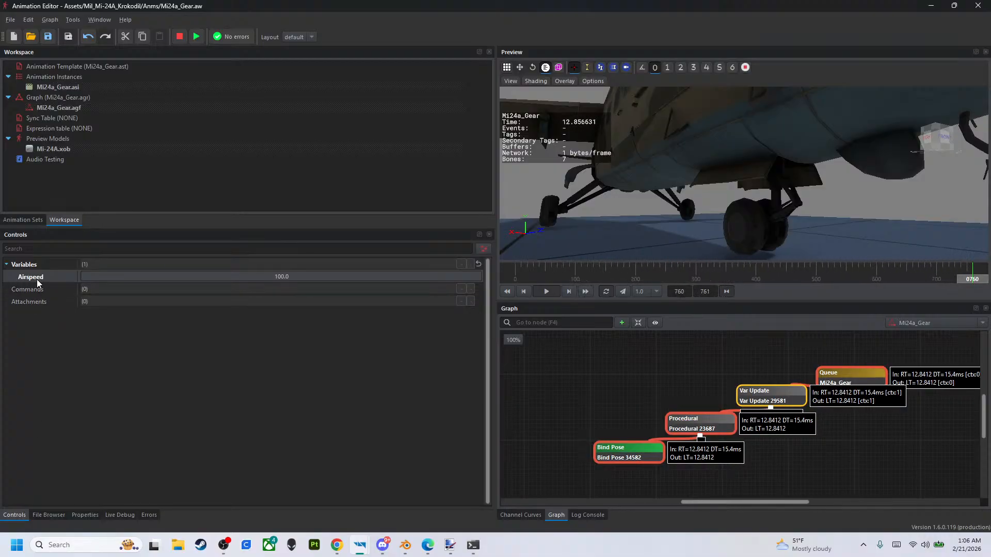
{"action": "left_click", "coordinate": [715, 419]}
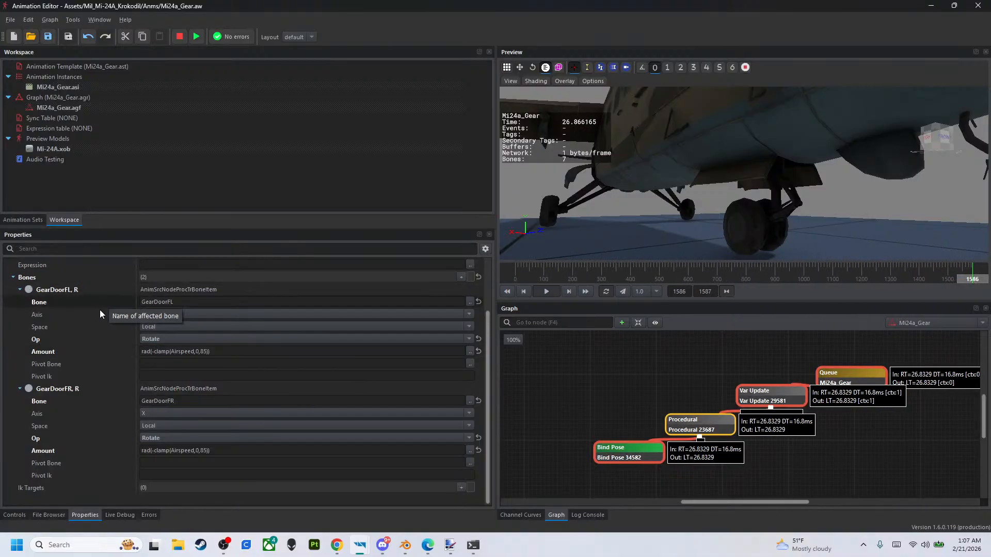
{"action": "scroll", "coordinate": [91, 325], "scroll_direction": "up", "scroll_amount": 2}
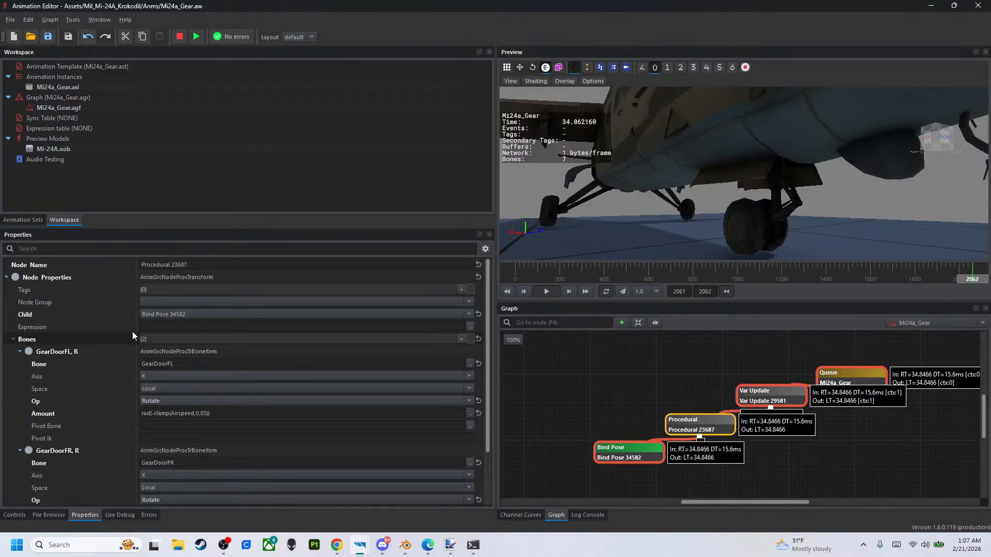
{"action": "left_click", "coordinate": [162, 327]}
{"action": "type", "text": "1"}
{"action": "key", "text": "Return"}
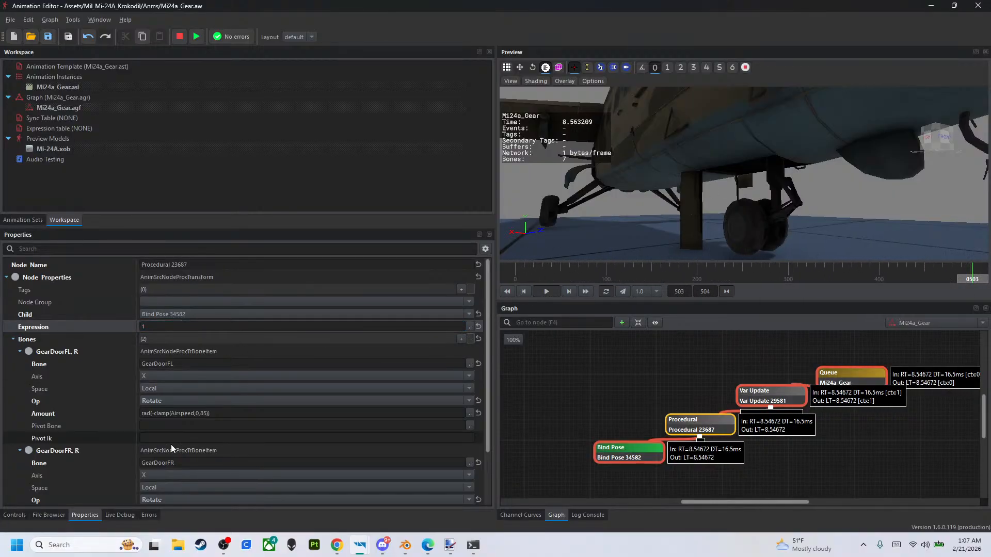
- Sweep Airspeed down to 0 and back up to 100 to test the gear door rotation
{"action": "left_click", "coordinate": [13, 515]}
{"action": "left_click_drag", "start_coordinate": [474, 278], "coordinate": [4, 264]}
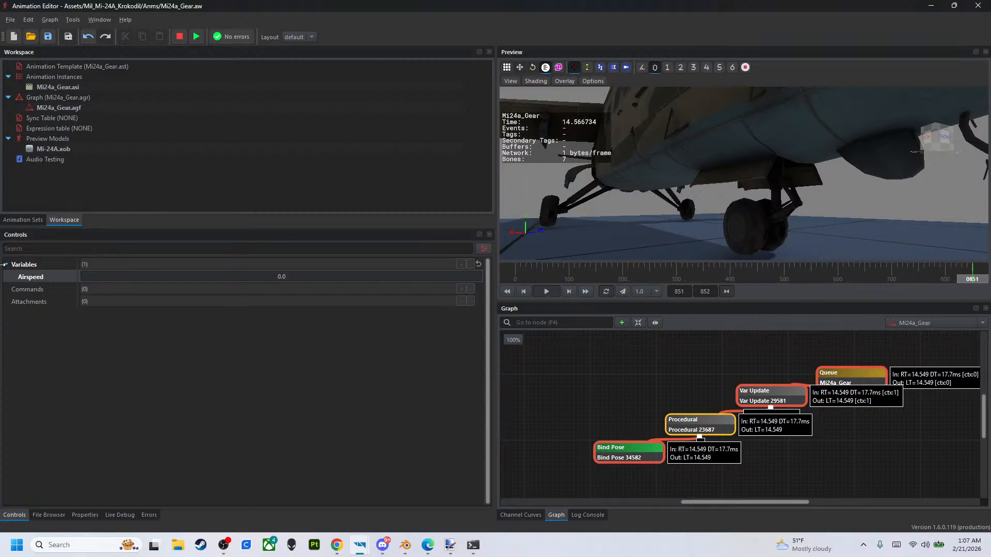
{"action": "left_click_drag", "start_coordinate": [84, 278], "coordinate": [481, 277]}
- Set the Axis of both the GearDoorFL and GearDoorFR entries in the Procedural node to Z, trying Y on GearDoorFL first
{"action": "left_click", "coordinate": [708, 419]}
{"action": "double_click", "coordinate": [753, 396]}
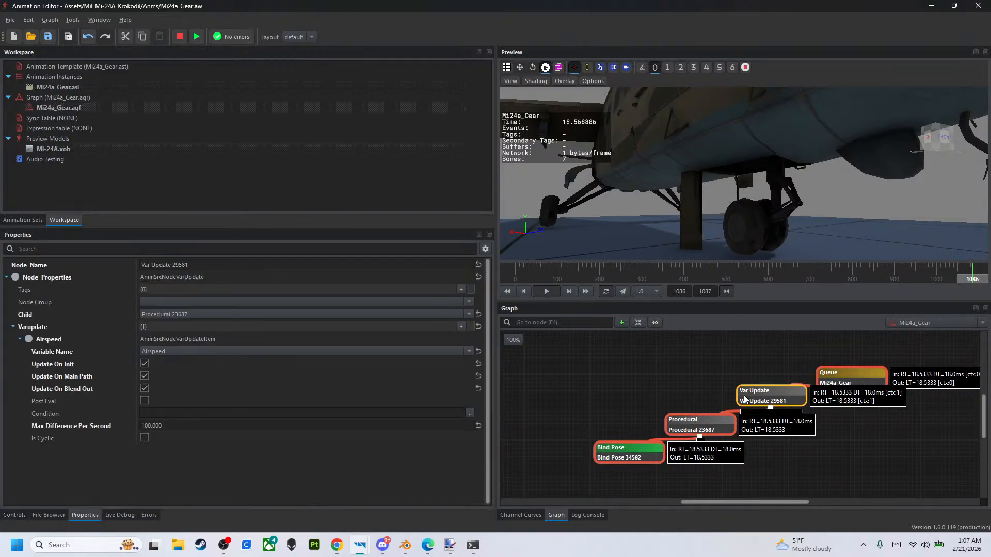
{"action": "left_click", "coordinate": [711, 420]}
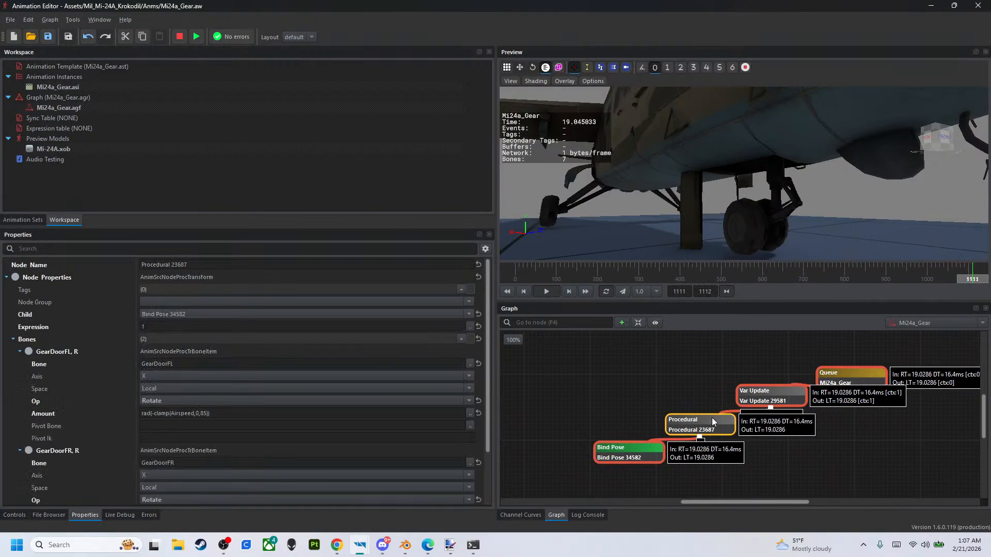
{"action": "left_click", "coordinate": [155, 377]}
{"action": "left_click", "coordinate": [156, 386]}
{"action": "left_click", "coordinate": [157, 376]}
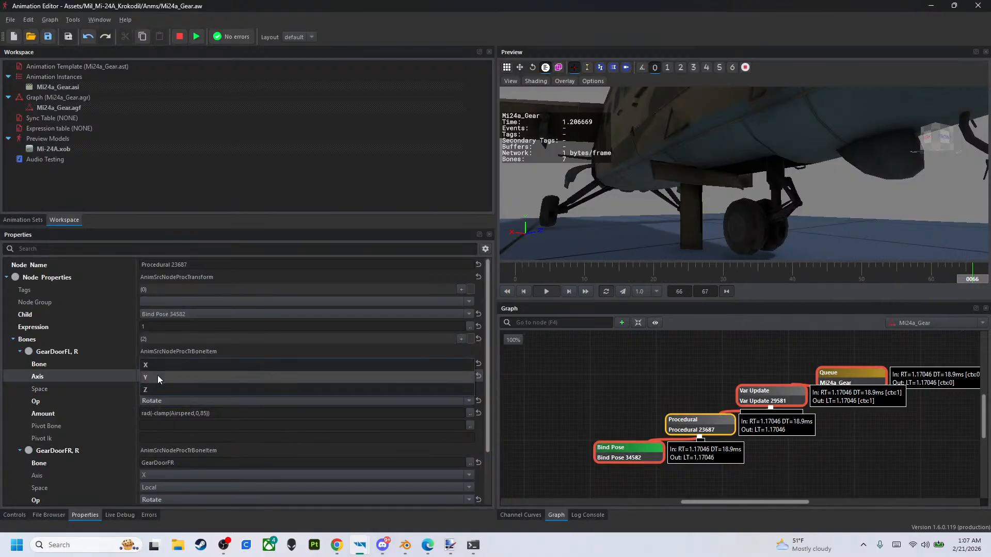
{"action": "left_click", "coordinate": [156, 392]}
{"action": "left_click", "coordinate": [160, 475]}
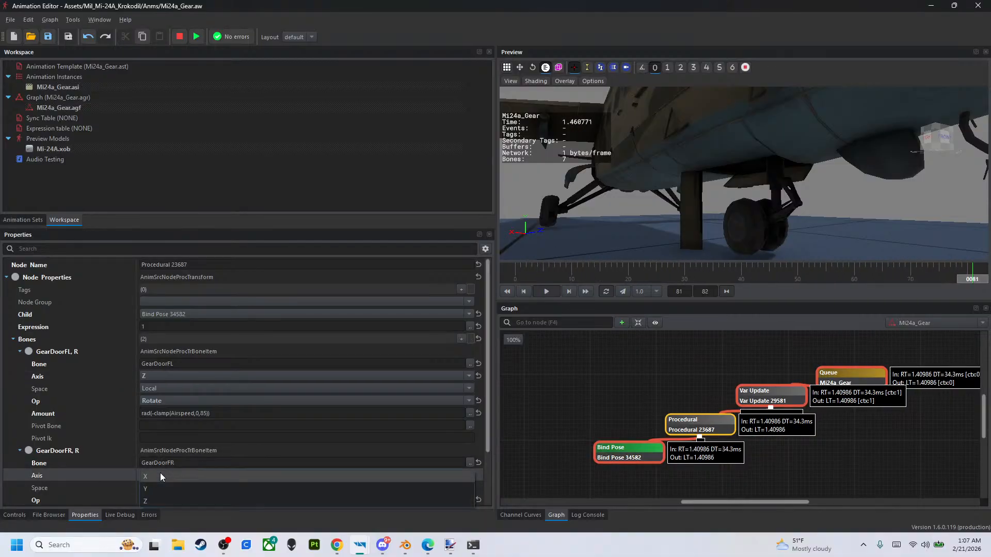
{"action": "left_click", "coordinate": [158, 497]}
- View the gear bay from below and vary Airspeed up to 100 to check how both doors rotate
{"action": "right_click_drag", "start_coordinate": [717, 212], "coordinate": [658, 184]}
{"action": "key", "text": "w"}
{"action": "key", "text": "s"}
{"action": "left_click", "coordinate": [14, 515]}
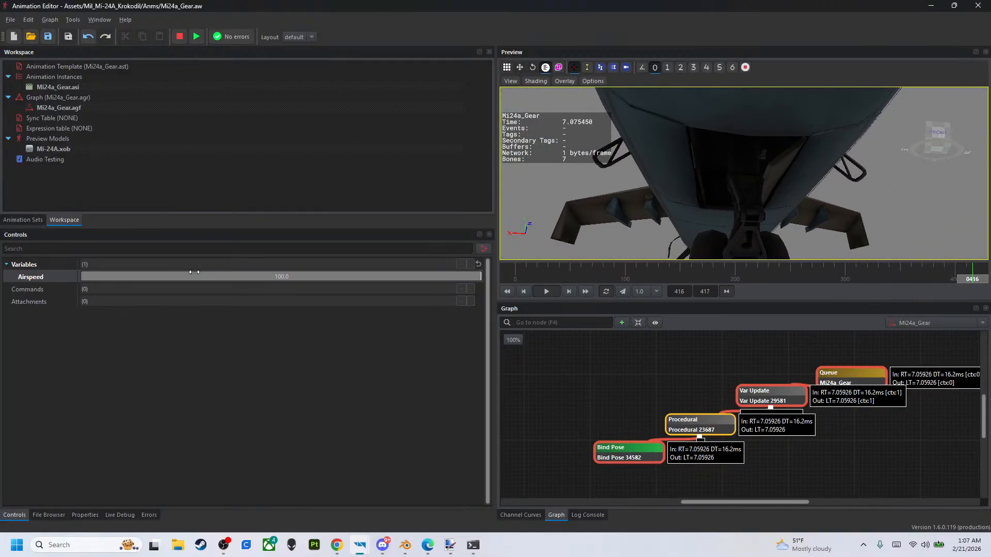
{"action": "left_click_drag", "start_coordinate": [472, 277], "coordinate": [446, 277]}
{"action": "left_click_drag", "start_coordinate": [143, 280], "coordinate": [485, 282]}
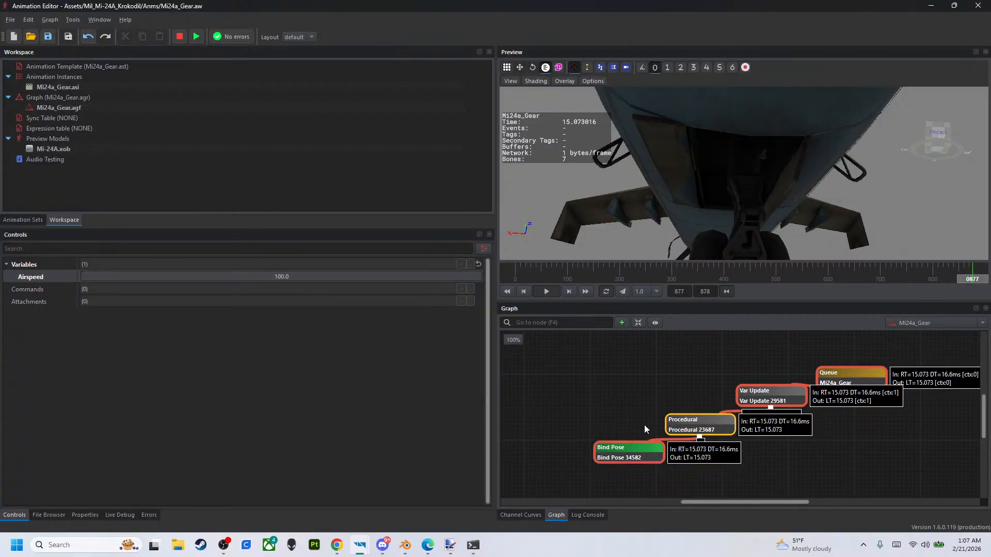
- Remove the minus sign from the GearDoorFR Amount in the Procedural node so it reads rad(clamp(Airspeed,0,85))
{"action": "left_click", "coordinate": [94, 519]}
{"action": "scroll", "coordinate": [129, 433], "scroll_direction": "down", "scroll_amount": 3}
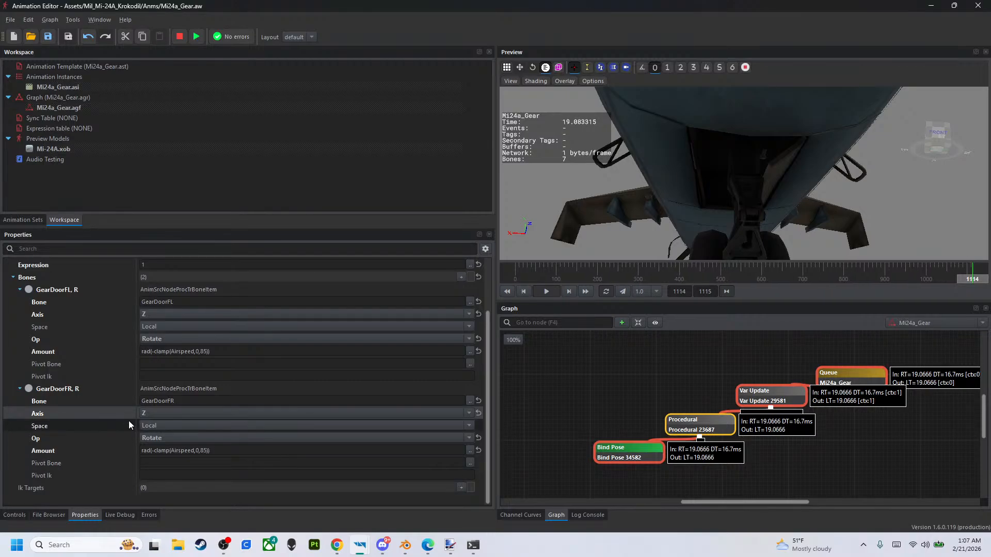
{"action": "double_click", "coordinate": [153, 451]}
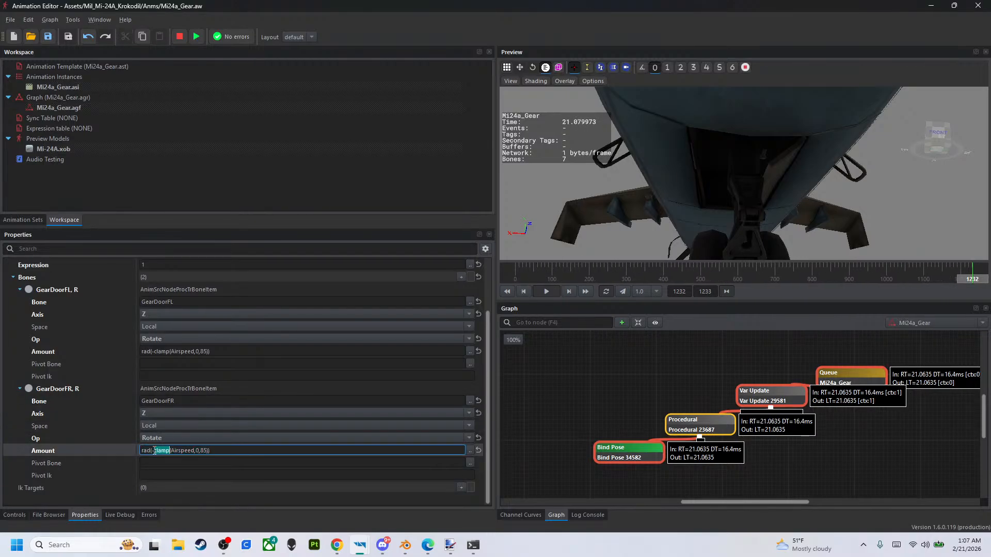
{"action": "key", "text": "Left"}
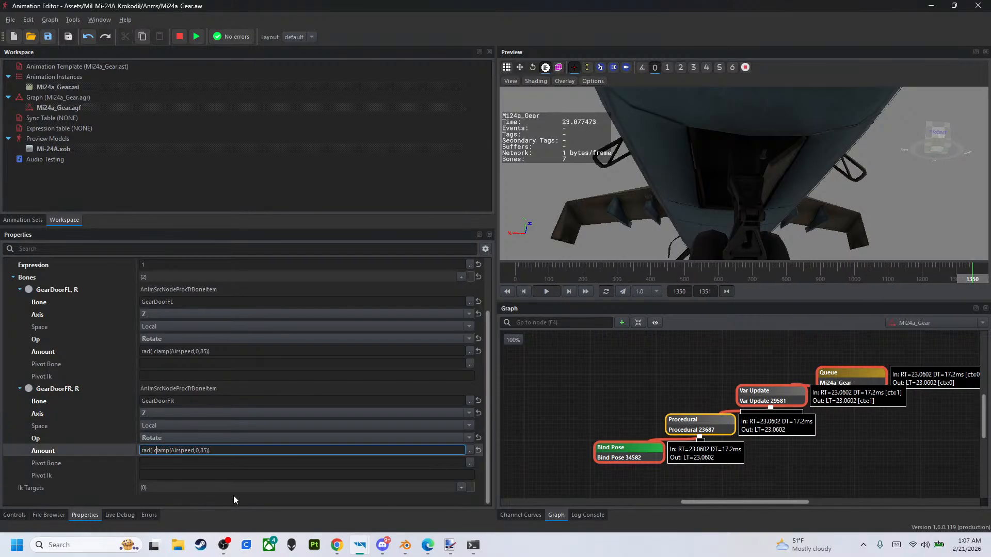
{"action": "key", "text": "BackSpace"}
{"action": "key", "text": "Return"}
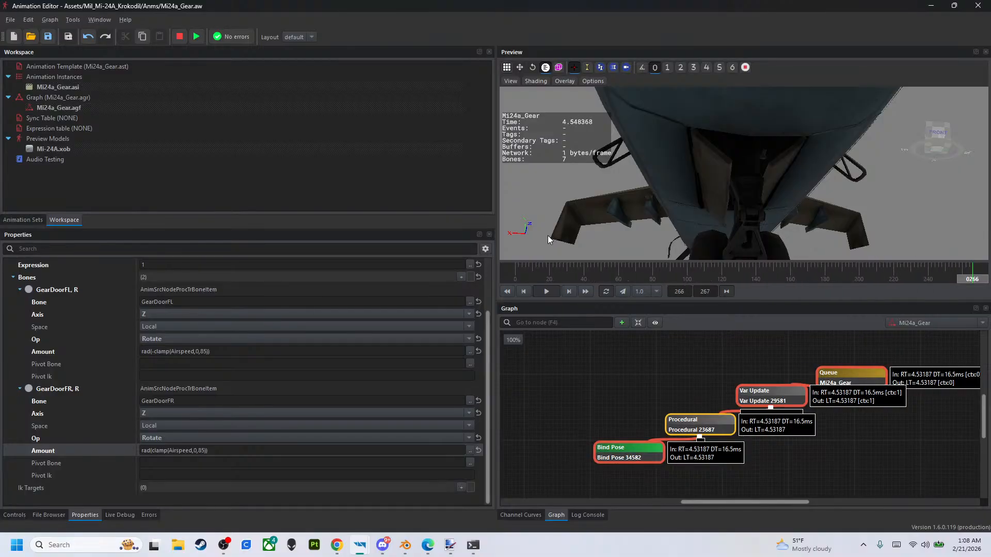
- Try upper clamp limits of 95 and 120 in the Amount expression of the GearDoorFL entry
{"action": "left_click", "coordinate": [212, 354]}
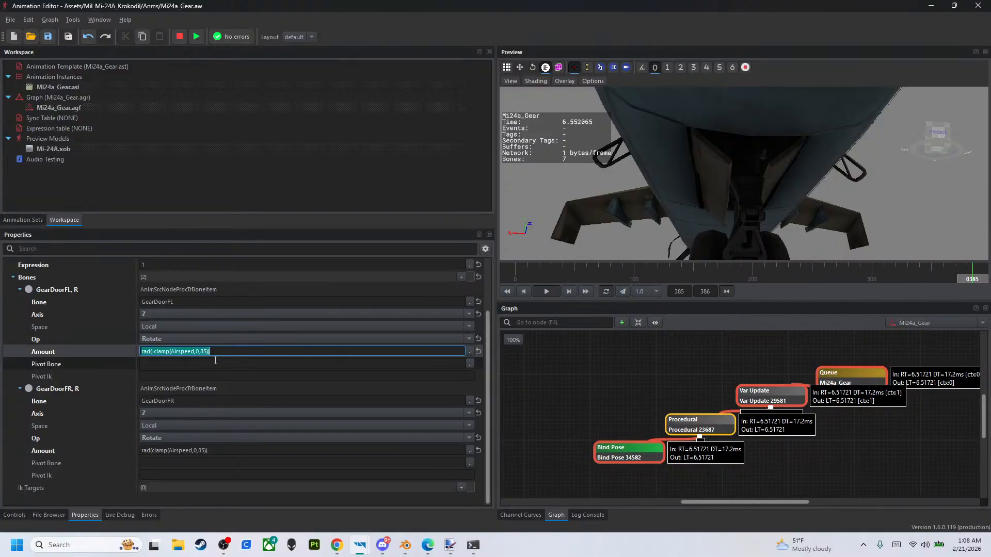
{"action": "key", "text": "Left"}
{"action": "key", "text": "Left"}
{"action": "key", "text": "Left"}
{"action": "key", "text": "Left"}
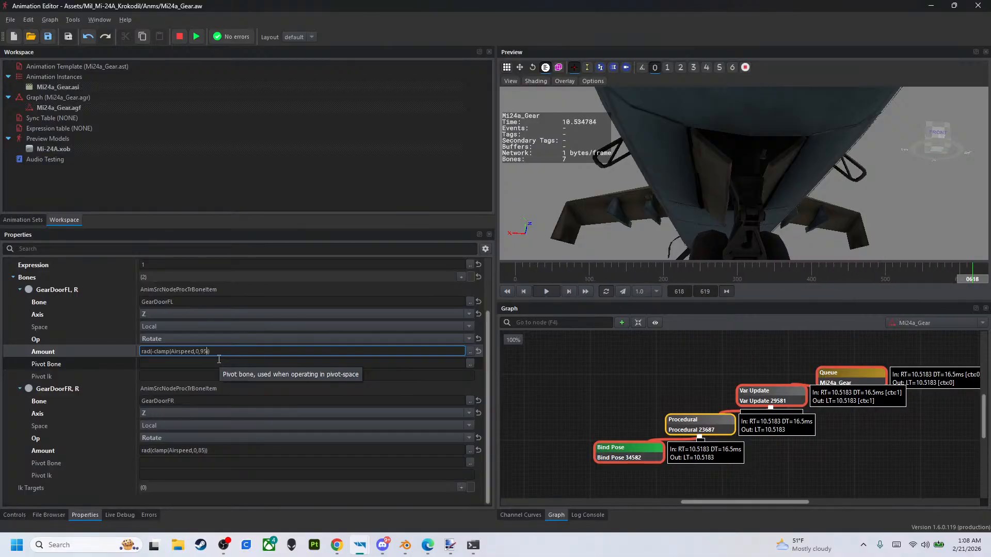
{"action": "key", "text": "Return"}
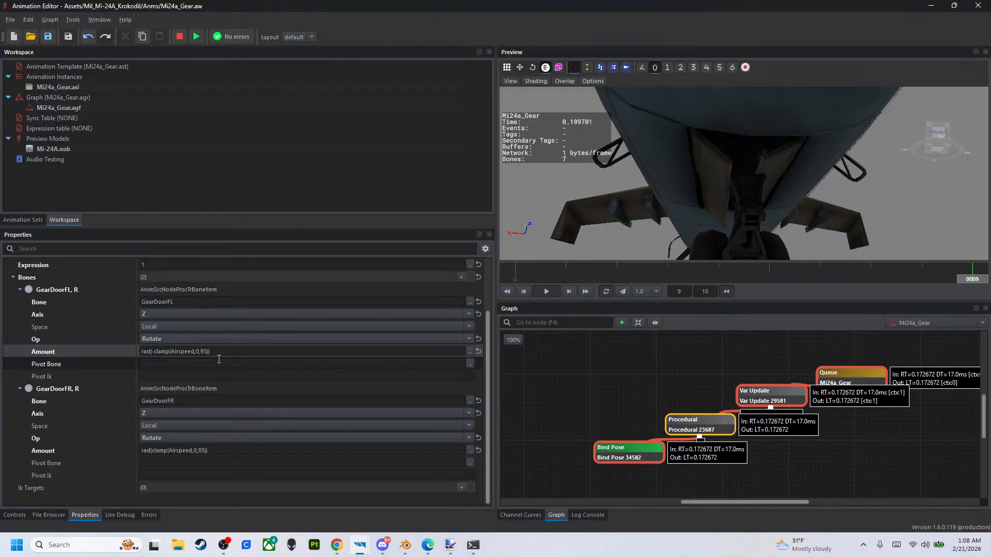
{"action": "left_click", "coordinate": [203, 351]}
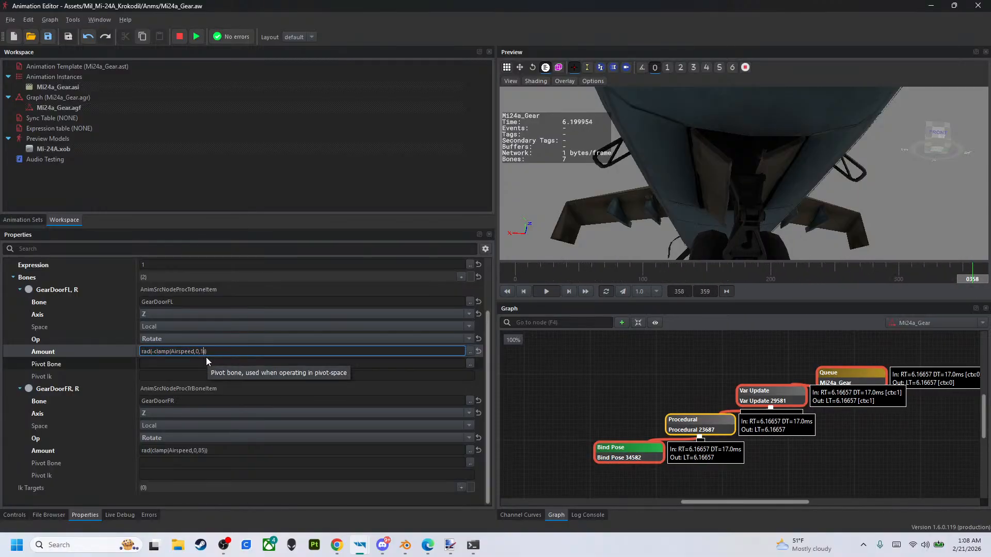
{"action": "type", "text": "0"}
{"action": "key", "text": "Return"}
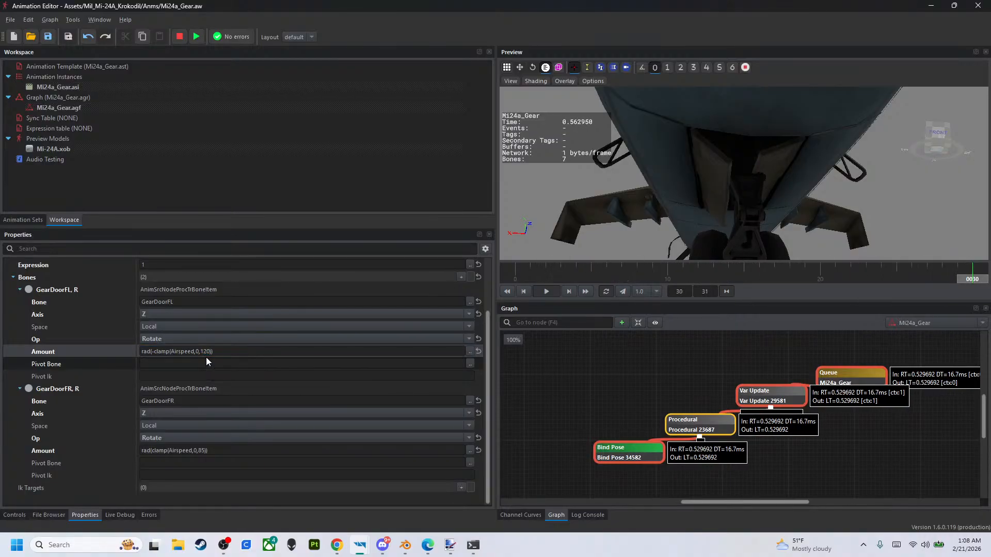
- Raise the upper clamp limit to 150 in the Amount expressions of both GearDoorFL and GearDoorFR
{"action": "left_click", "coordinate": [206, 353]}
{"action": "double_click", "coordinate": [207, 353]}
{"action": "left_click", "coordinate": [207, 353]}
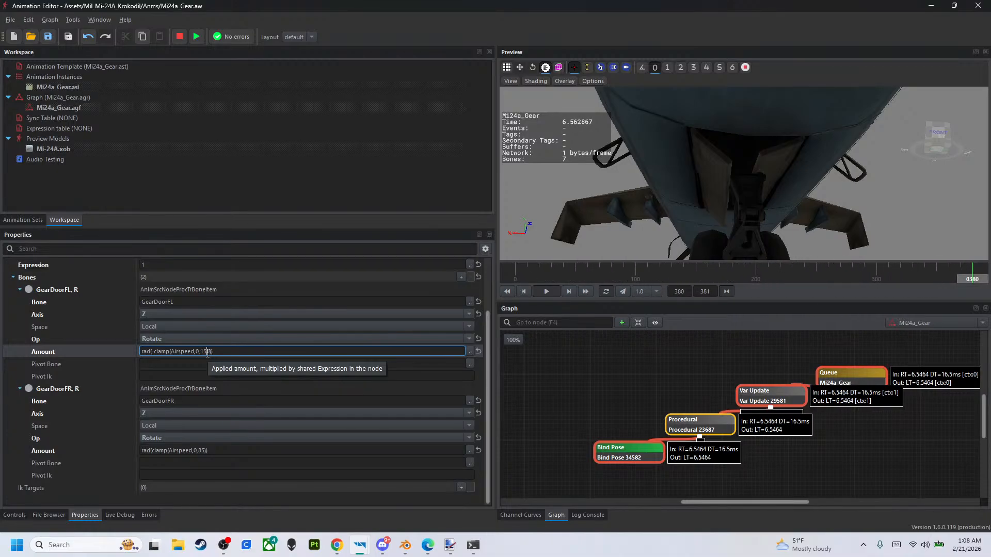
{"action": "key", "text": "Return"}
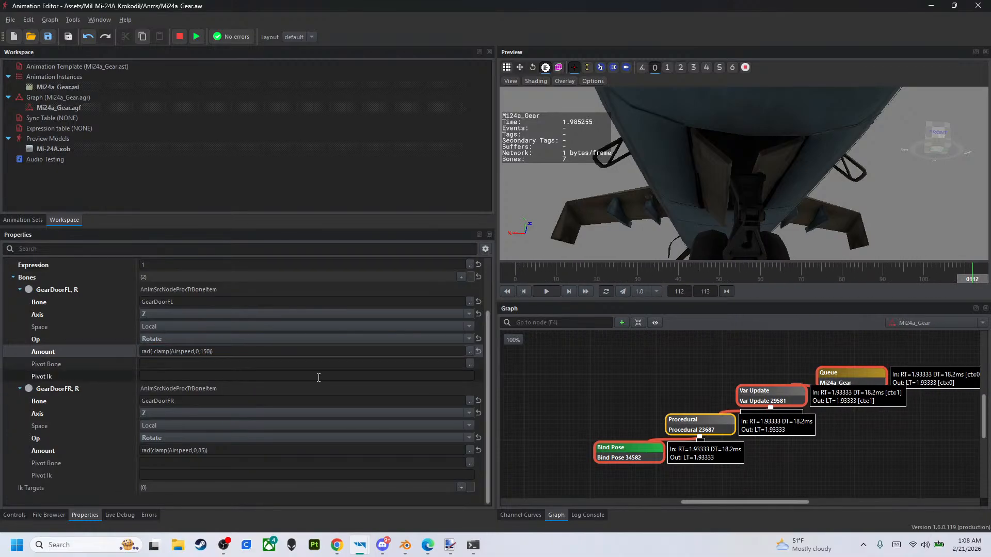
{"action": "left_click", "coordinate": [200, 451]}
{"action": "triple_click", "coordinate": [201, 451]}
{"action": "left_click", "coordinate": [202, 452]}
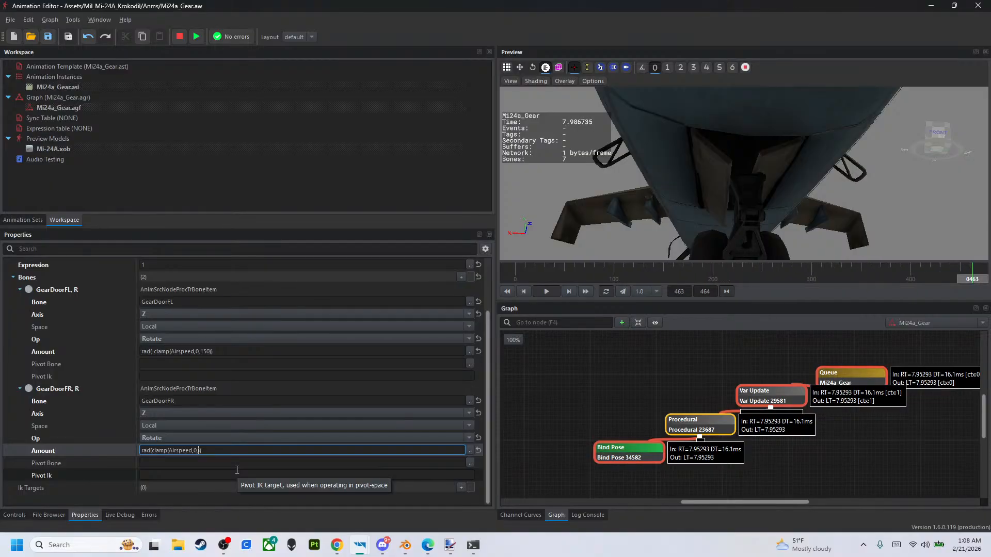
{"action": "key", "text": "Return"}
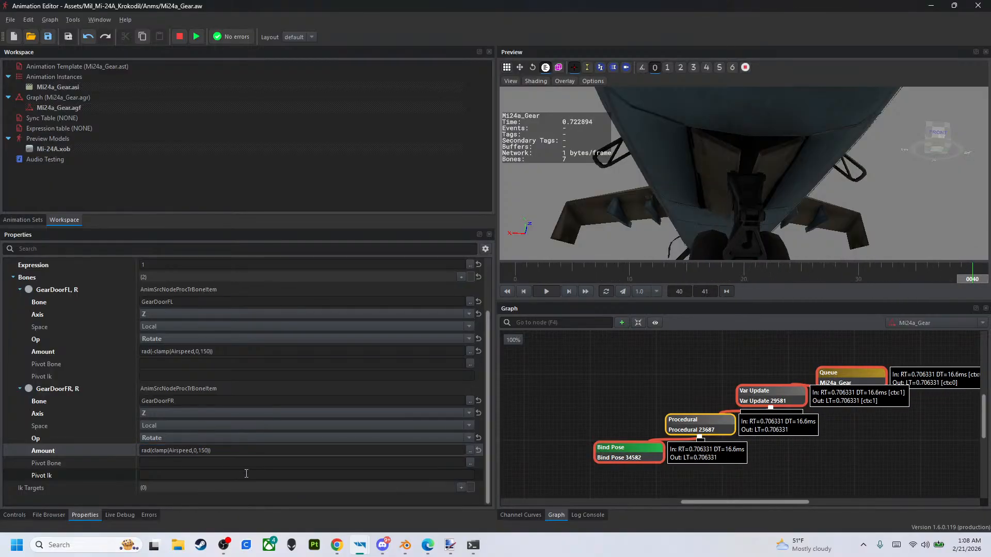
- Stop the preview and set the Airspeed variable's Max Value to 200
{"action": "left_click", "coordinate": [20, 514]}
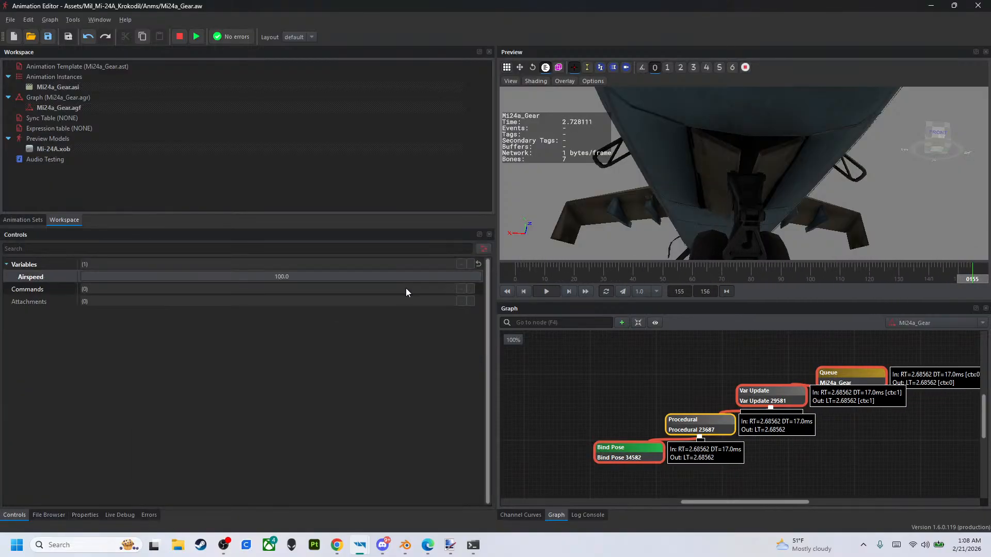
{"action": "left_click", "coordinate": [179, 36]}
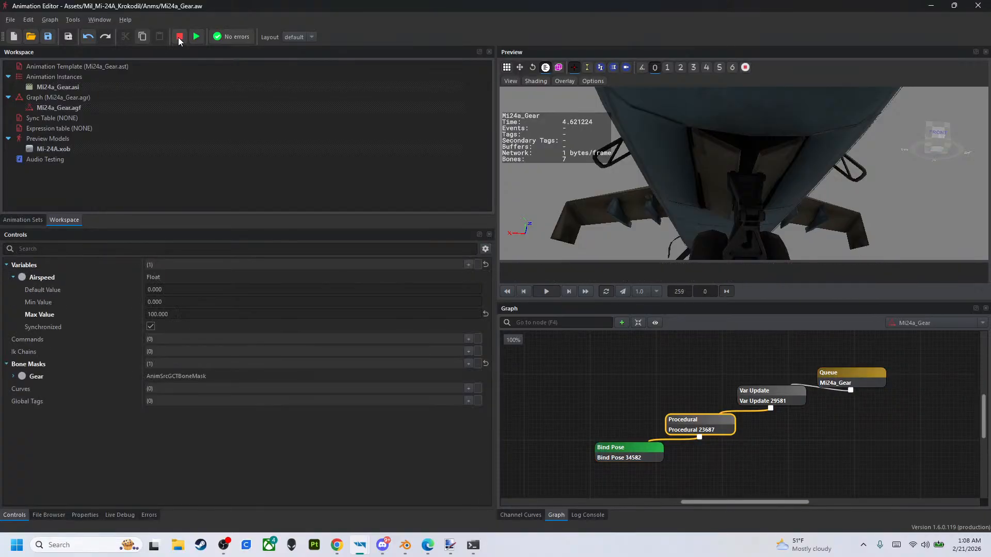
{"action": "left_click", "coordinate": [235, 312]}
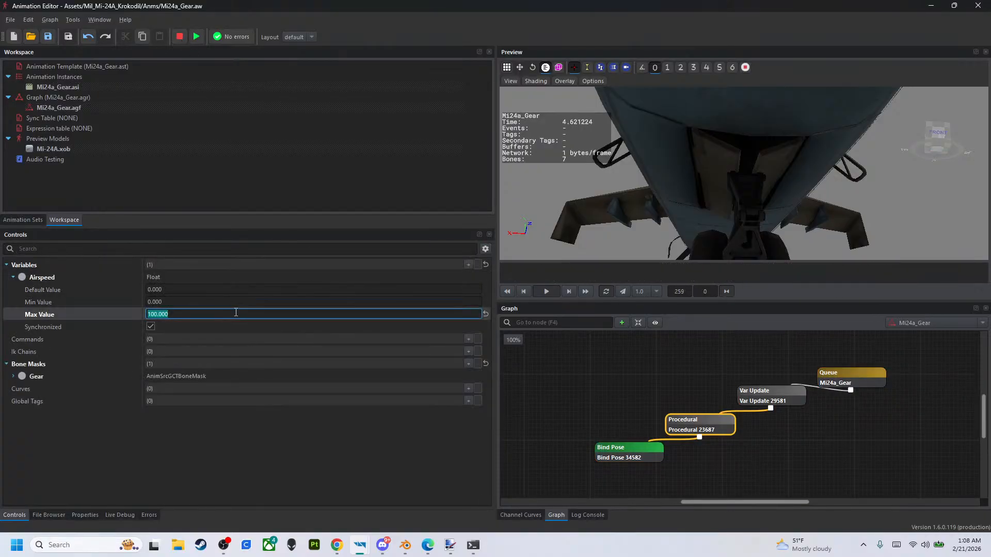
{"action": "type", "text": "200"}
{"action": "key", "text": "Return"}
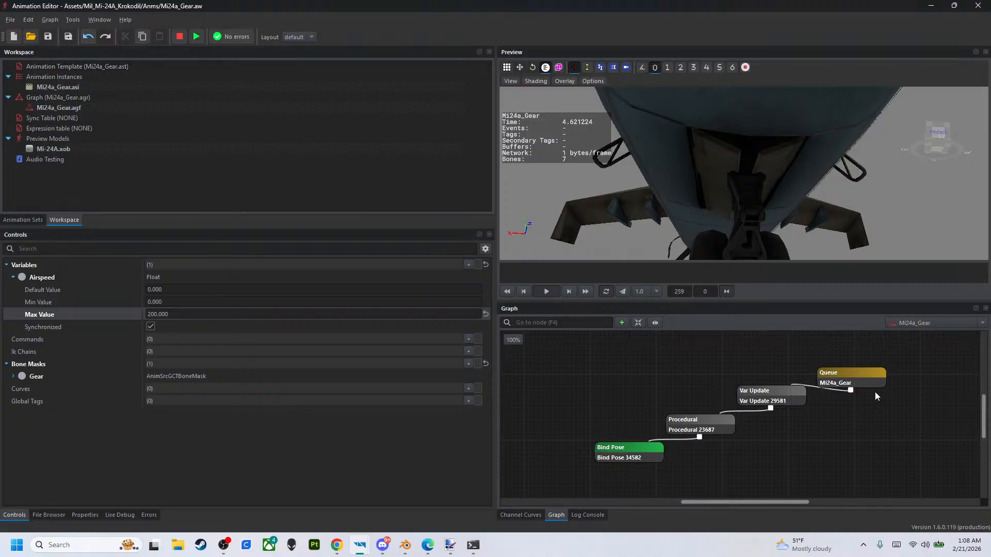
- Run the graph preview, raise Airspeed to about 123.65, and inspect how the gear doors close from below
{"action": "left_click", "coordinate": [870, 377]}
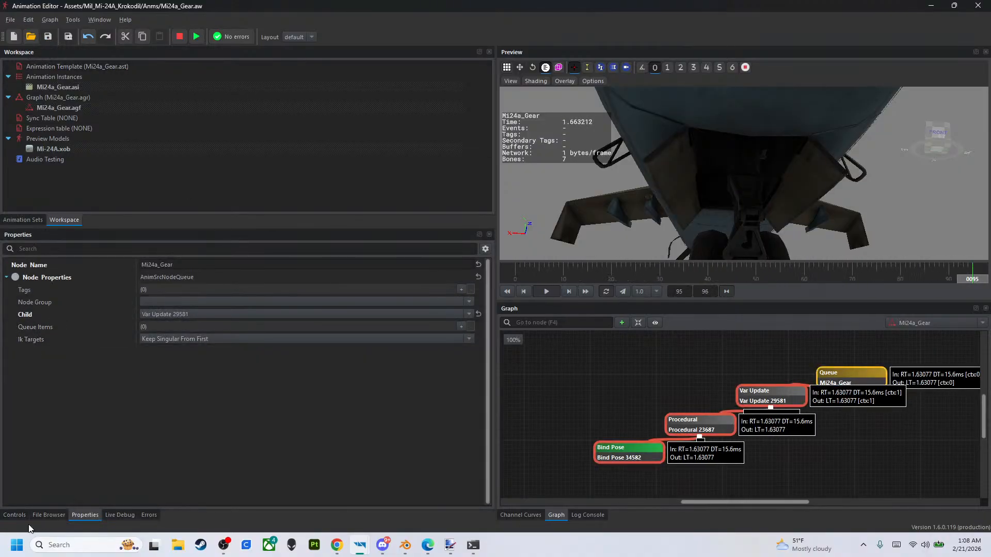
{"action": "left_click", "coordinate": [14, 514]}
{"action": "left_click_drag", "start_coordinate": [244, 274], "coordinate": [328, 278]}
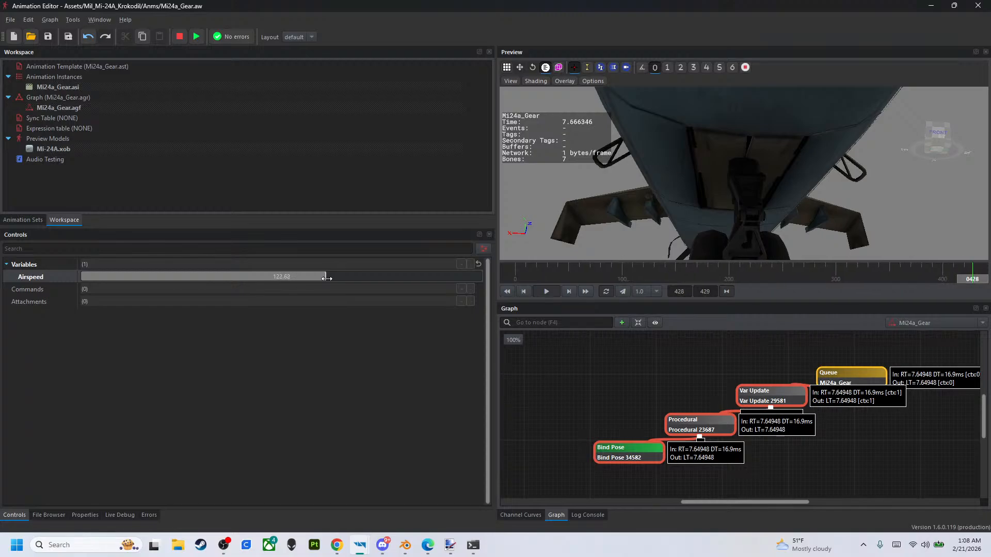
{"action": "left_click_drag", "start_coordinate": [324, 278], "coordinate": [330, 278]}
{"action": "right_click_drag", "start_coordinate": [705, 182], "coordinate": [816, 164]}
{"action": "key", "text": "s"}
{"action": "right_click_drag", "start_coordinate": [722, 161], "coordinate": [613, 154]}
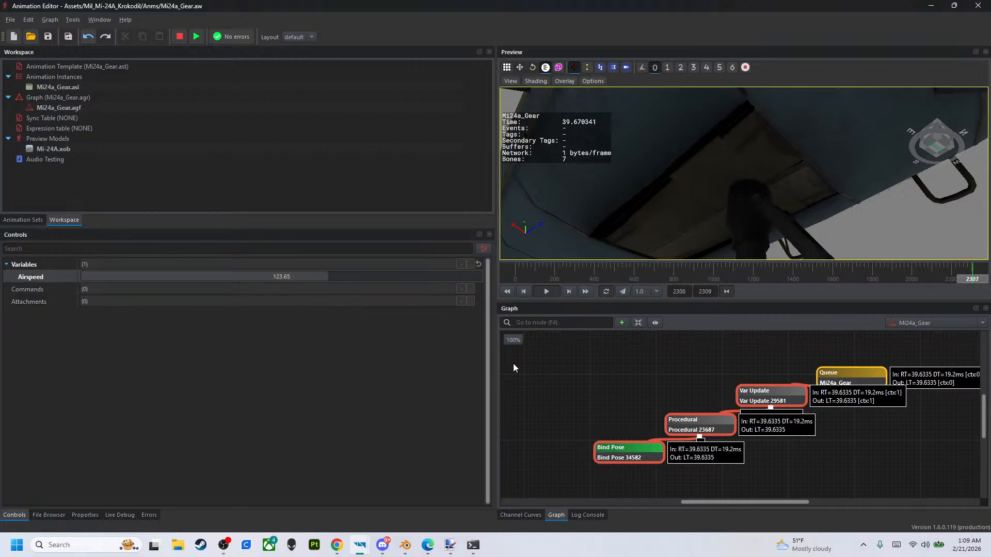
- Set the upper clamp limit to 123 in the Amount expressions of both GearDoorFL and GearDoorFR
{"action": "left_click", "coordinate": [703, 427]}
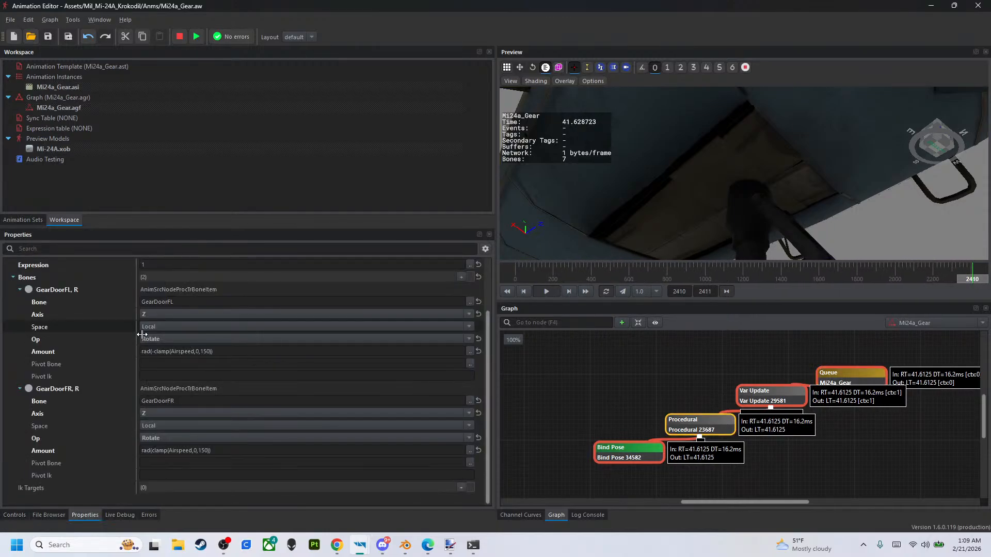
{"action": "left_click", "coordinate": [207, 353]}
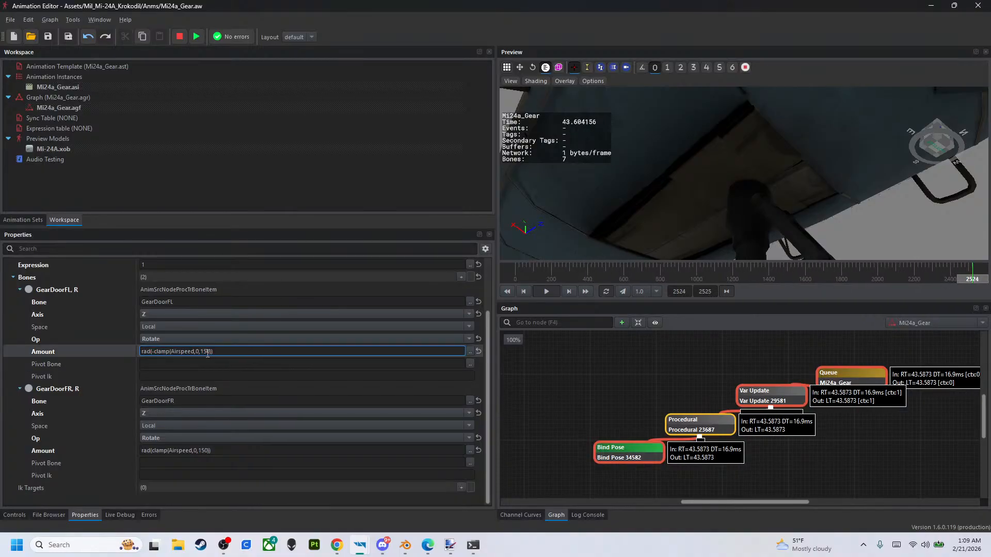
{"action": "type", "text": "23"}
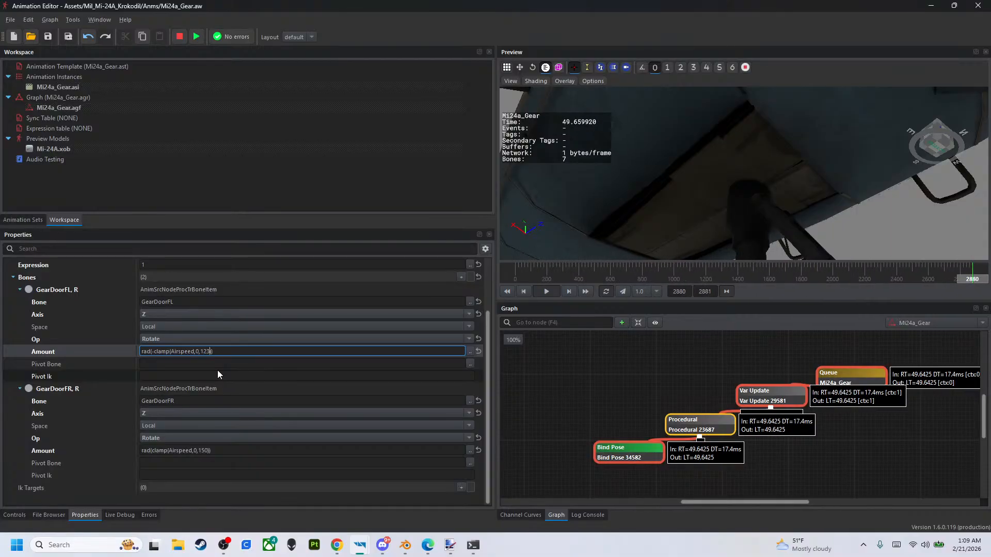
{"action": "key", "text": "Return"}
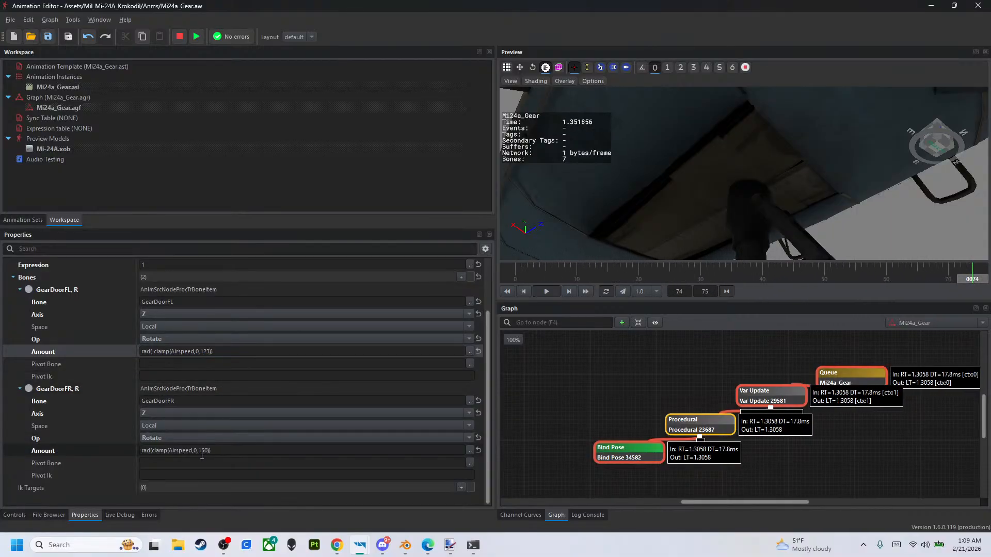
{"action": "double_click", "coordinate": [203, 450]}
{"action": "type", "text": "123"}
{"action": "key", "text": "Return"}
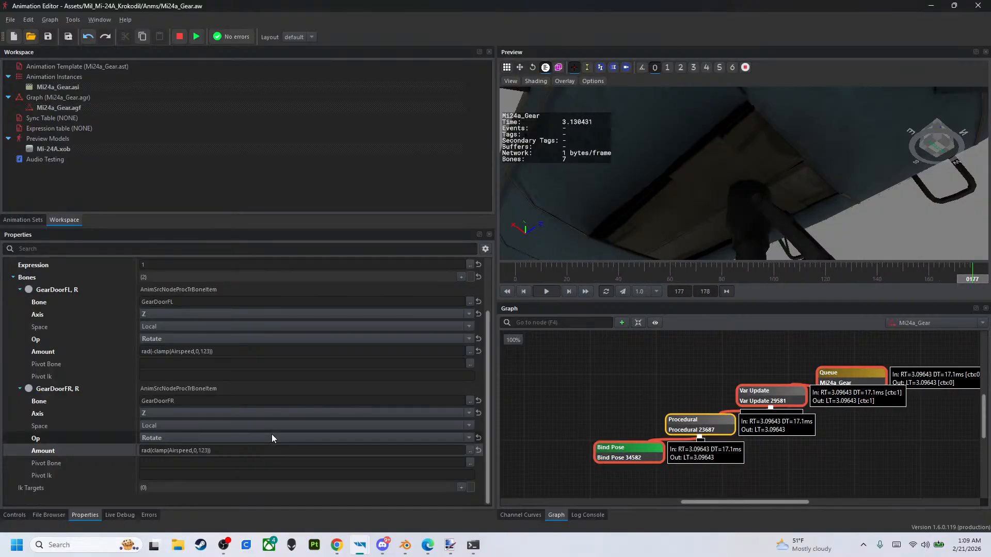
- Sweep Airspeed down to 0 and vary it while viewing the front gear from the side to test the doors
{"action": "left_click", "coordinate": [22, 517]}
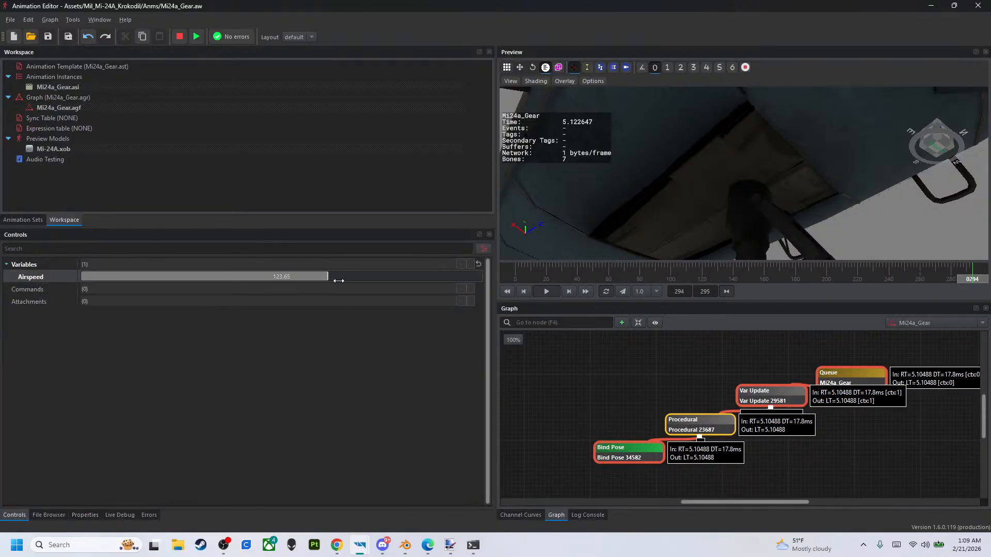
{"action": "left_click_drag", "start_coordinate": [329, 276], "coordinate": [42, 252]}
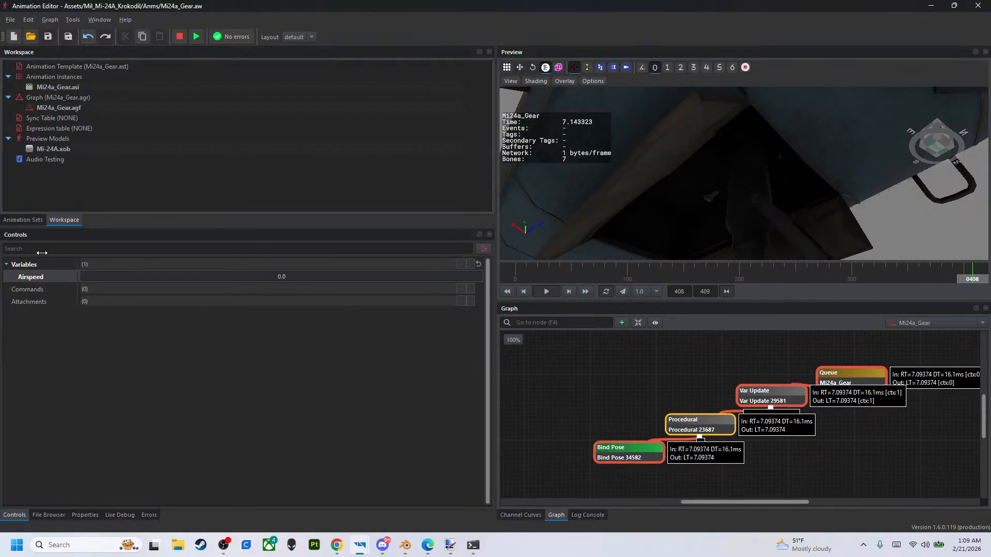
{"action": "right_click_drag", "start_coordinate": [614, 191], "coordinate": [622, 232]}
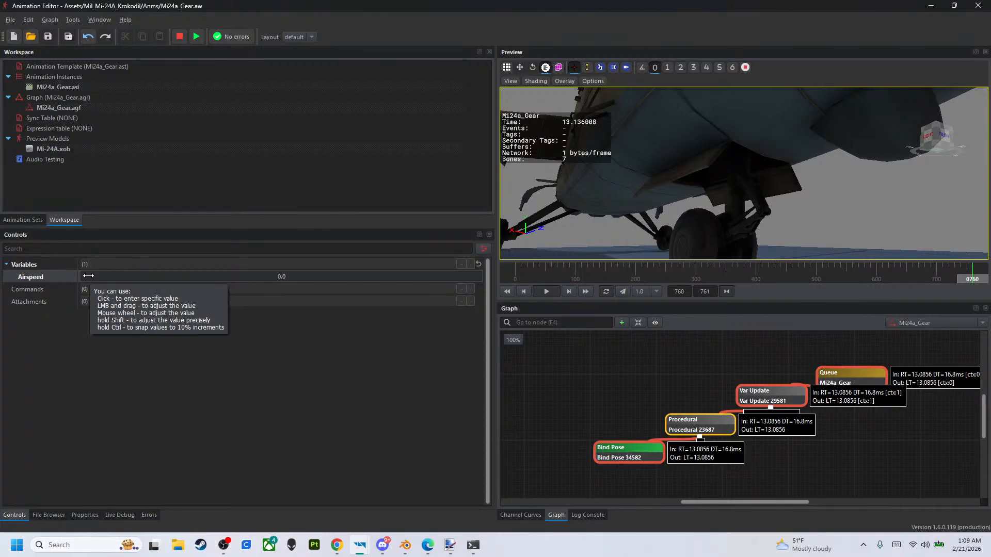
{"action": "left_click_drag", "start_coordinate": [88, 276], "coordinate": [111, 166]}
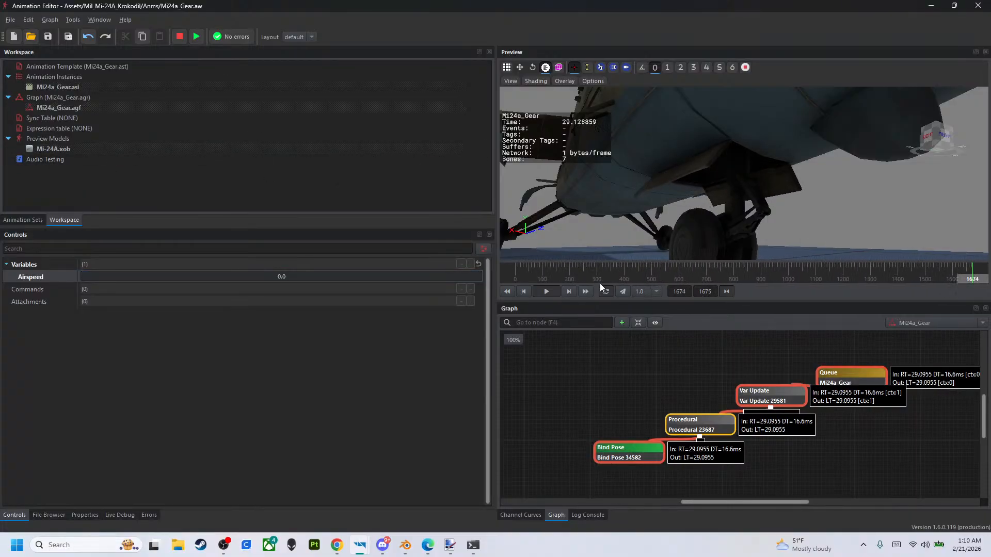
- Collapse the two door entries in the Procedural node, add a third entry to its Bones list, and expand it
{"action": "left_click", "coordinate": [704, 428]}
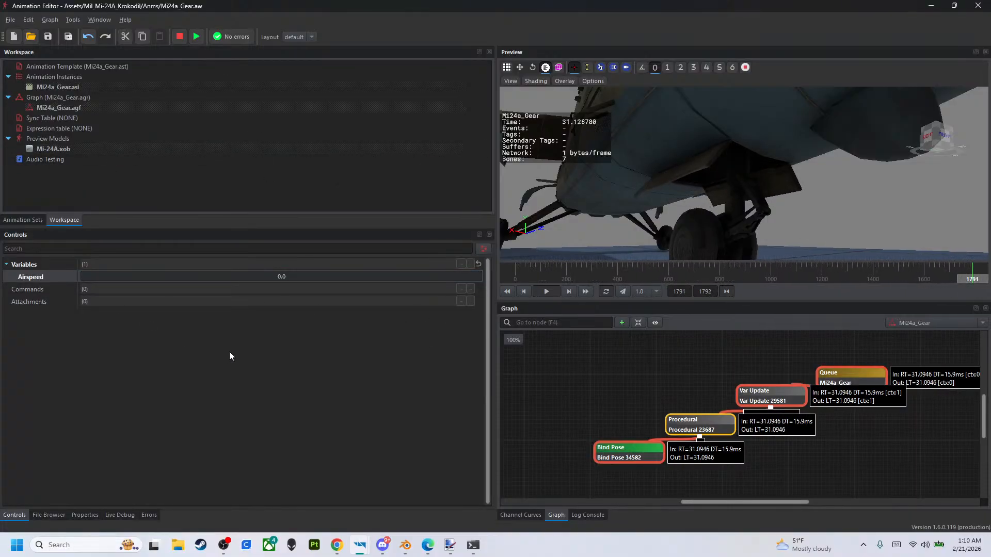
{"action": "left_click", "coordinate": [81, 518]}
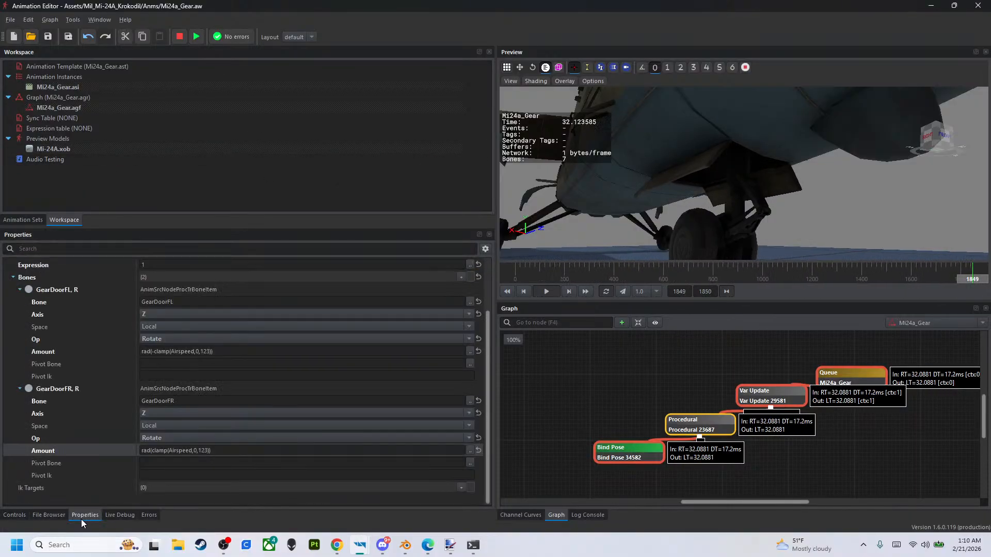
{"action": "left_click", "coordinate": [20, 290]}
{"action": "left_click", "coordinate": [20, 364]}
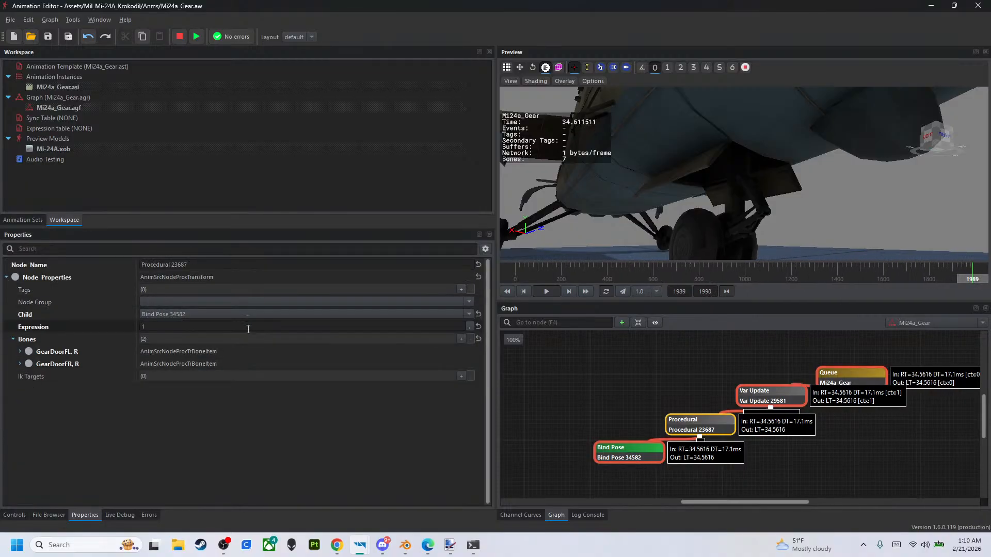
{"action": "left_click", "coordinate": [461, 340]}
{"action": "left_click", "coordinate": [17, 376]}
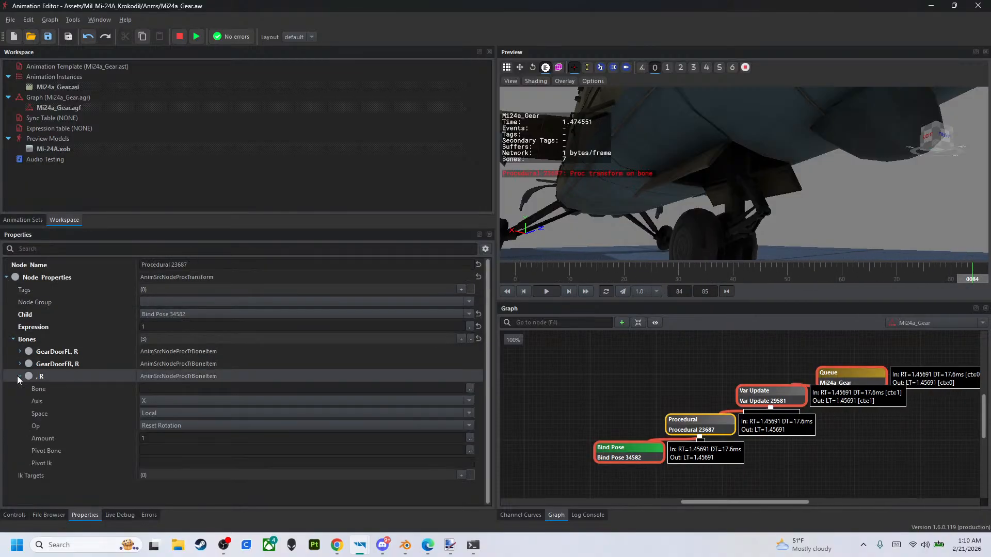
- Copy the GearDoorFR entry's settings and paste them into the new third bone entry
{"action": "right_click", "coordinate": [191, 365]}
{"action": "left_click", "coordinate": [211, 384]}
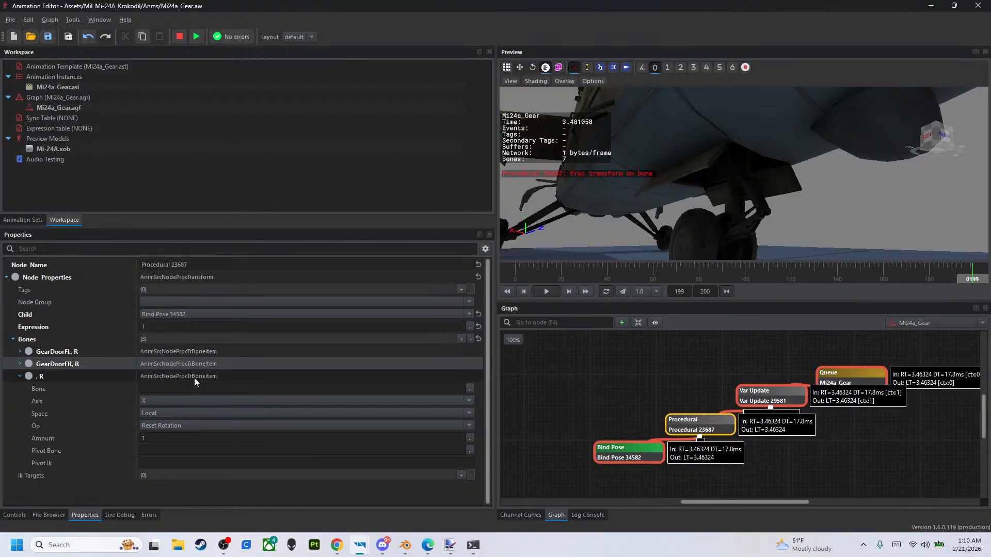
{"action": "right_click", "coordinate": [71, 375]}
{"action": "left_click", "coordinate": [123, 400]}
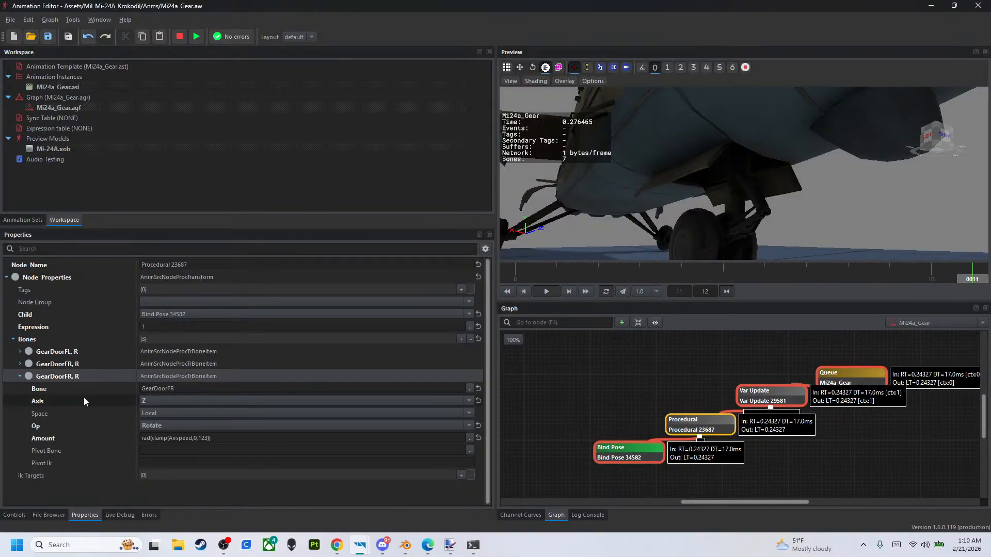
- Assign the GearFront bone to the third entry in the Procedural node's Bones list
{"action": "left_click", "coordinate": [470, 391]}
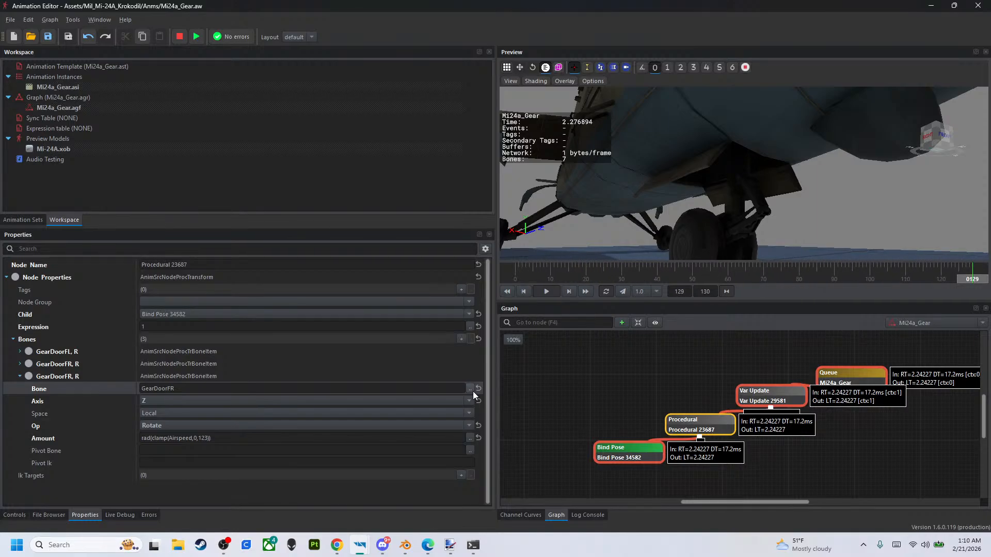
{"action": "left_click", "coordinate": [32, 37]}
{"action": "left_click", "coordinate": [533, 422]}
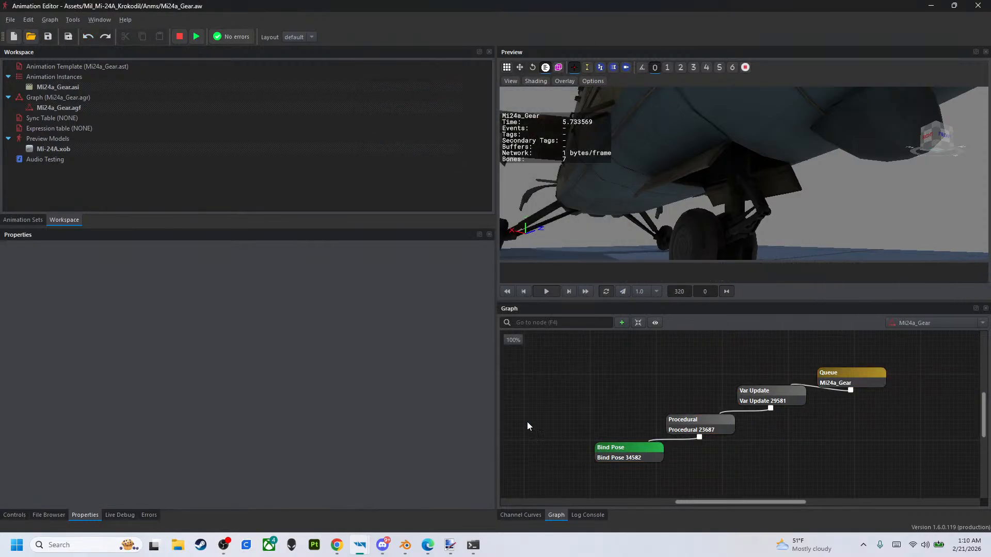
{"action": "left_click", "coordinate": [688, 426]}
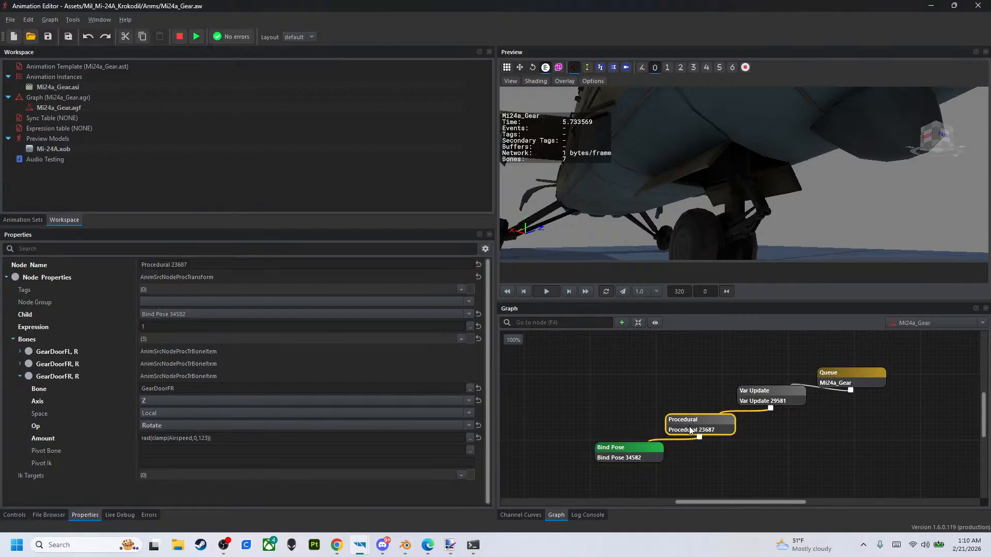
{"action": "left_click", "coordinate": [472, 388]}
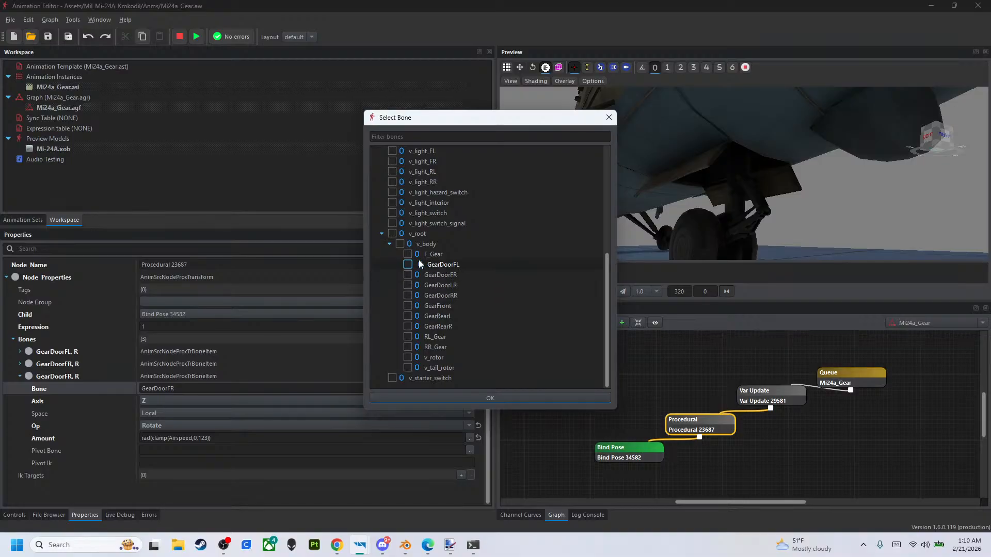
{"action": "left_click", "coordinate": [408, 306]}
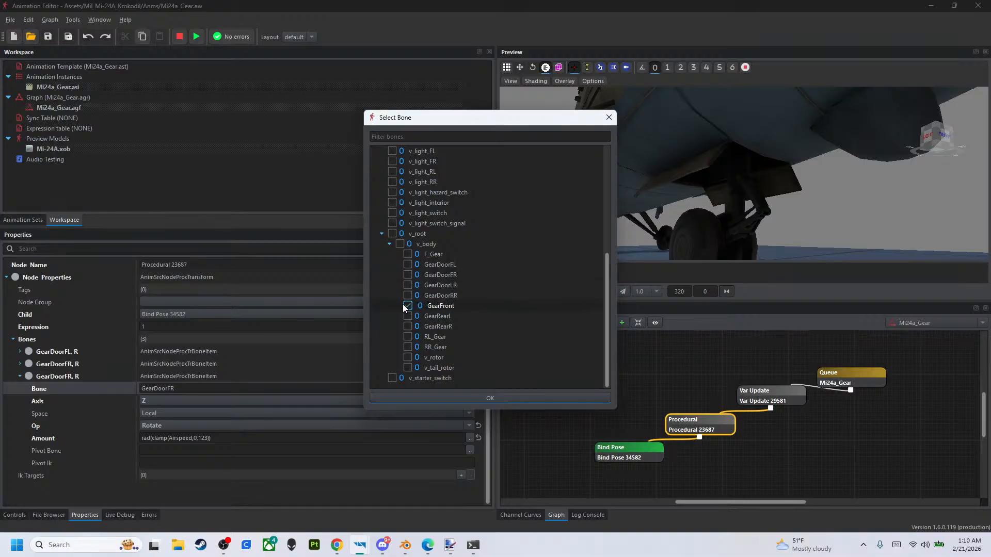
{"action": "left_click", "coordinate": [438, 398]}
- Set the upper clamp limit to 90 in GearFront's Amount expression, then run the graph and raise Airspeed to 200
{"action": "left_click", "coordinate": [208, 438]}
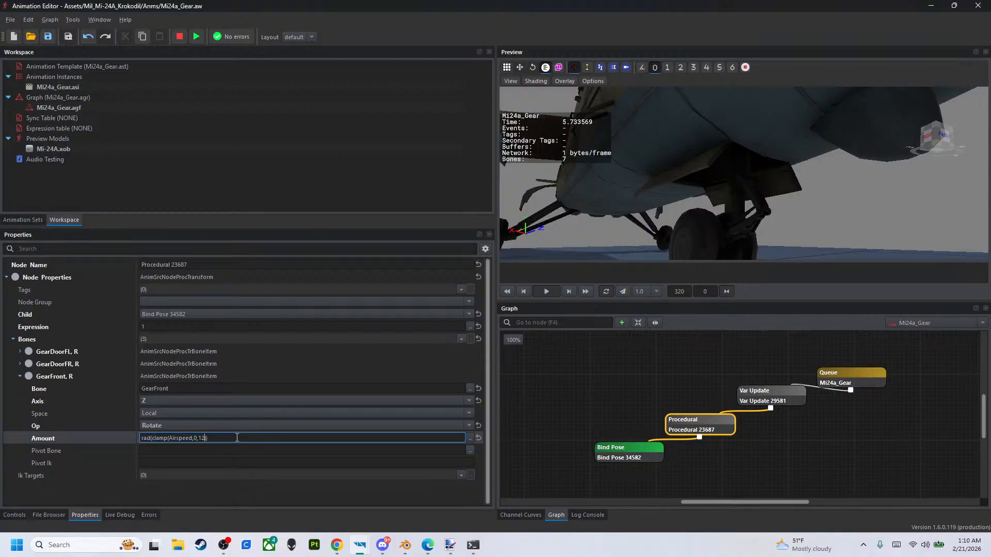
{"action": "type", "text": "0)"}
{"action": "key", "text": "Return"}
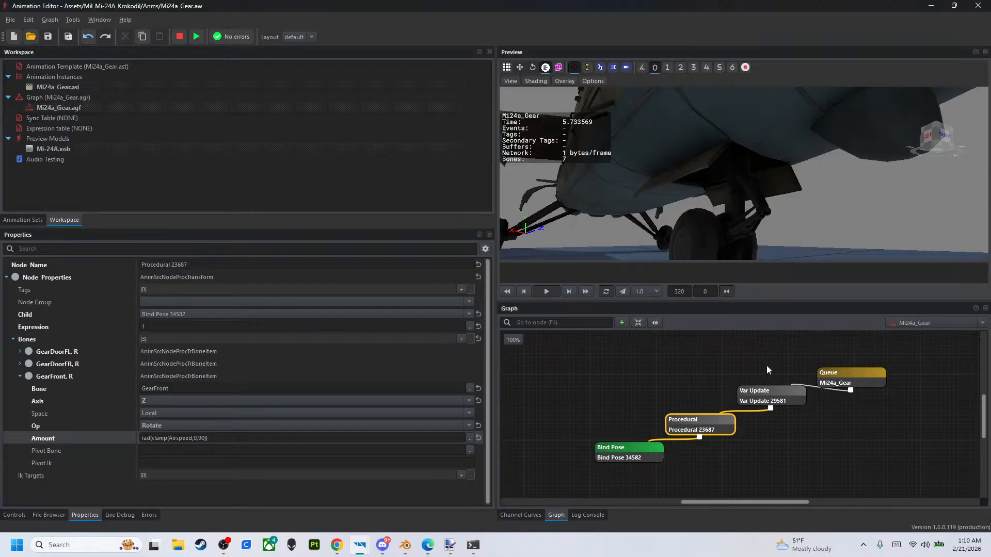
{"action": "left_click", "coordinate": [845, 381]}
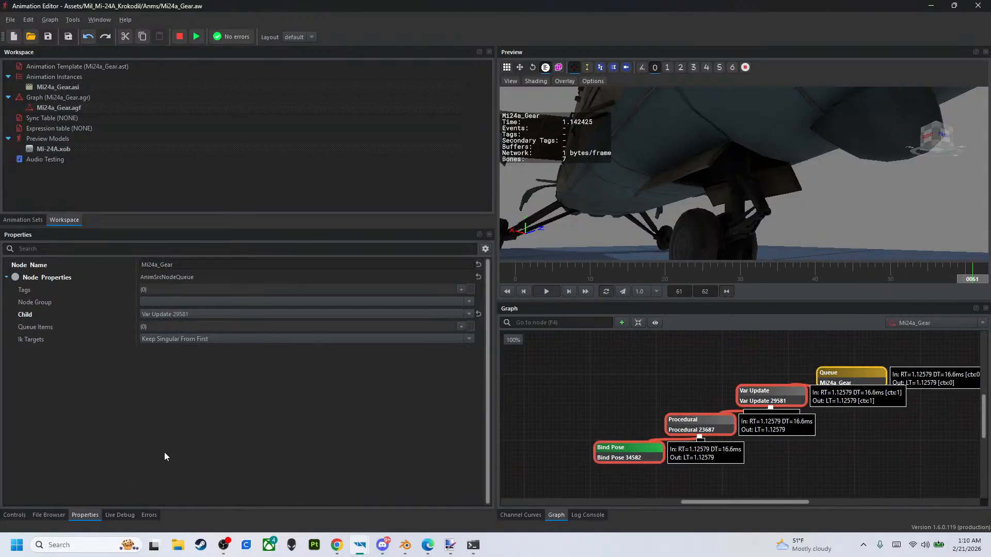
{"action": "left_click", "coordinate": [15, 515]}
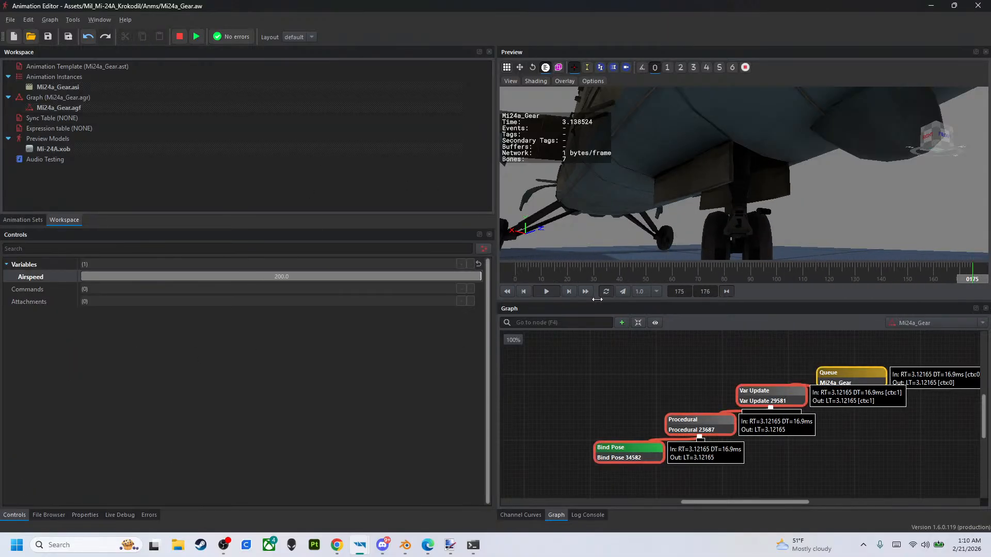
- Change the rotation axis of the GearFront entry in the Procedural node to Y
{"action": "left_click", "coordinate": [694, 421]}
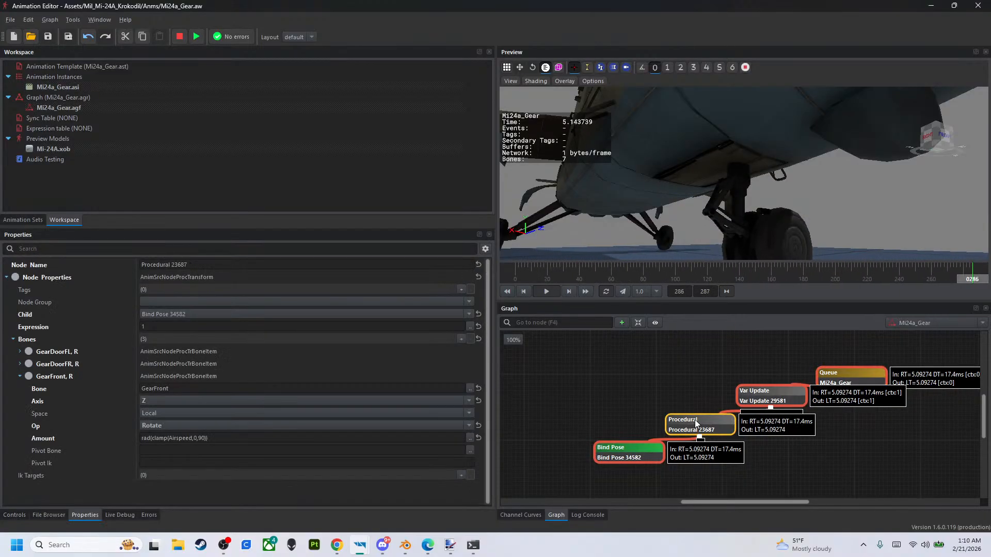
{"action": "left_click", "coordinate": [295, 397]}
{"action": "left_click", "coordinate": [292, 382]}
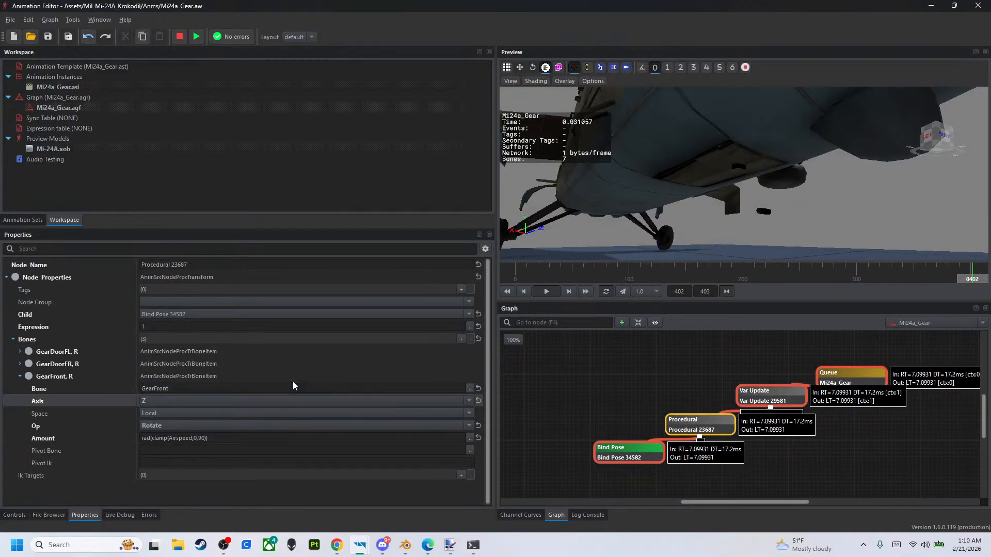
{"action": "left_click", "coordinate": [288, 400]}
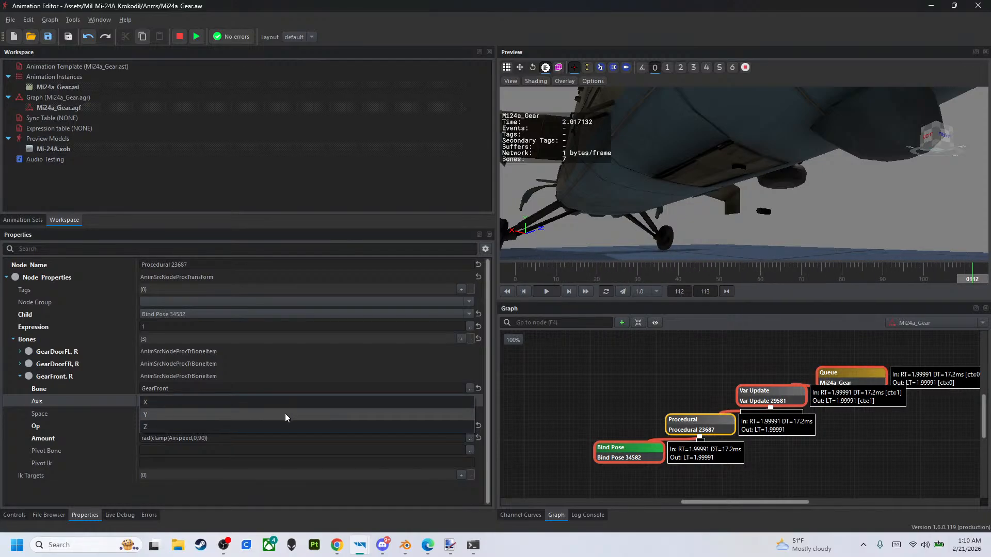
{"action": "left_click", "coordinate": [284, 413]}
- Inspect the retracted front gear inside its bay and set GearFront's upper clamp limit to 80
{"action": "right_click_drag", "start_coordinate": [666, 201], "coordinate": [724, 183]}
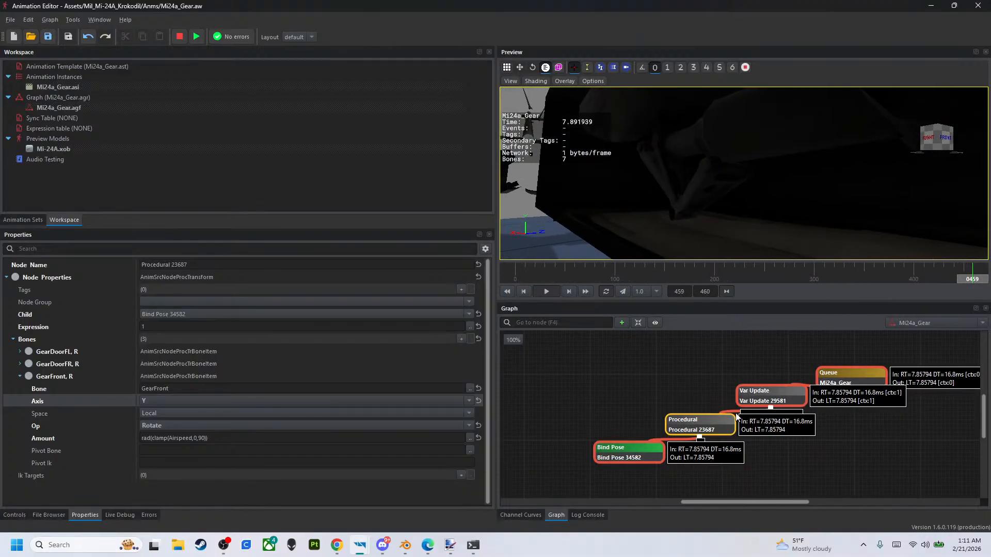
{"action": "left_click_drag", "start_coordinate": [714, 433], "coordinate": [716, 433]}
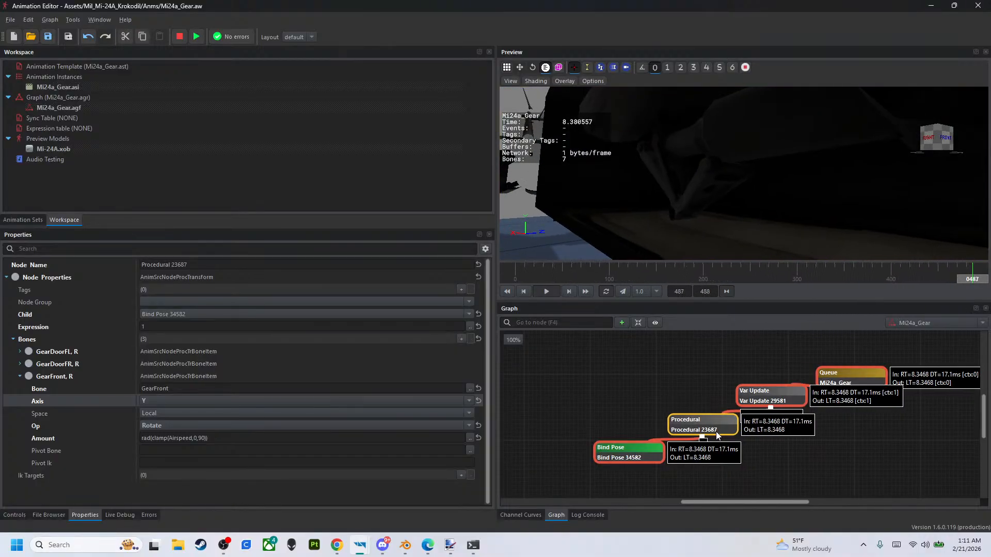
{"action": "left_click", "coordinate": [200, 438]}
{"action": "type", "text": "8"}
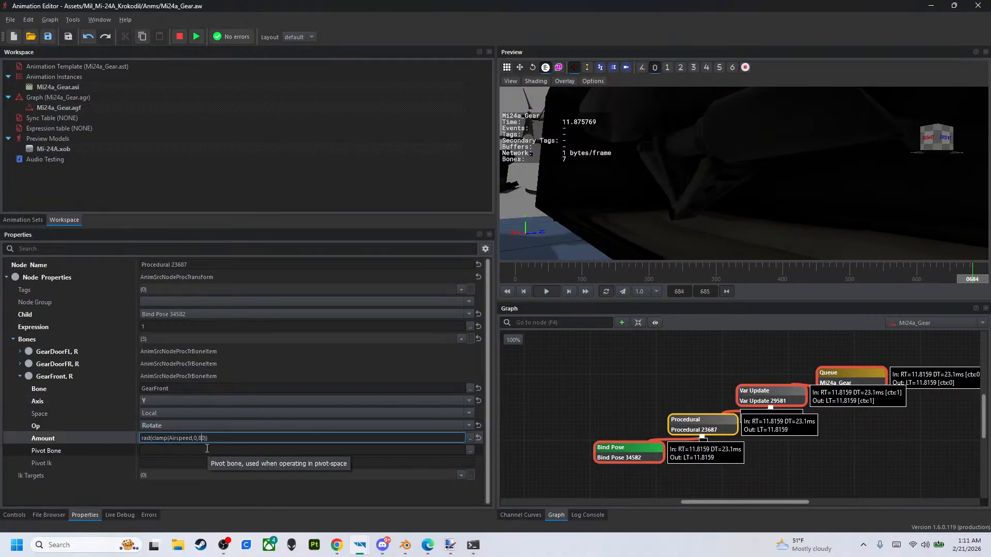
{"action": "key", "text": "Return"}
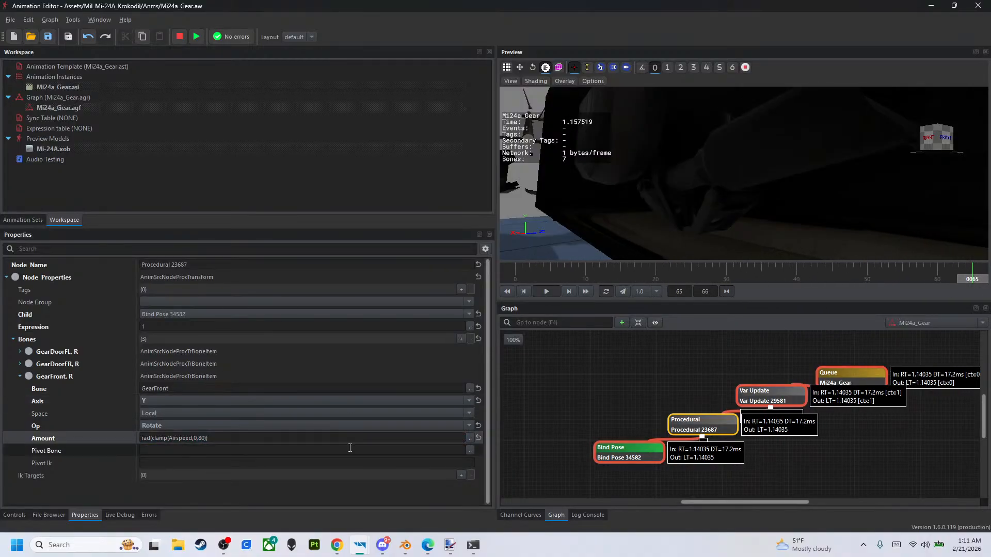
- Set the upper clamp limit in GearFront's Amount expression to 85
{"action": "left_click", "coordinate": [206, 438]}
{"action": "left_click", "coordinate": [206, 438]}
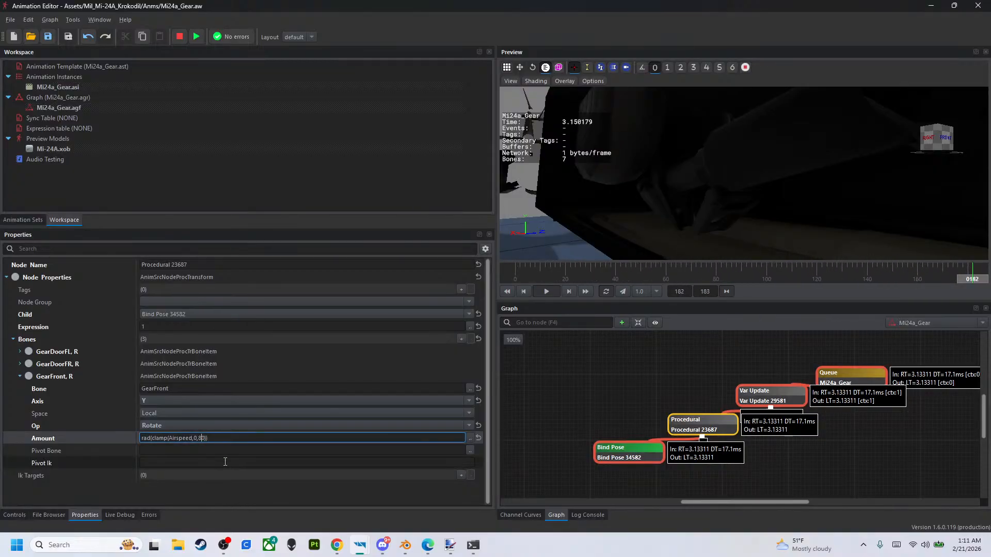
{"action": "key", "text": "Delete"}
{"action": "key", "text": "Delete"}
{"action": "type", "text": "5)"}
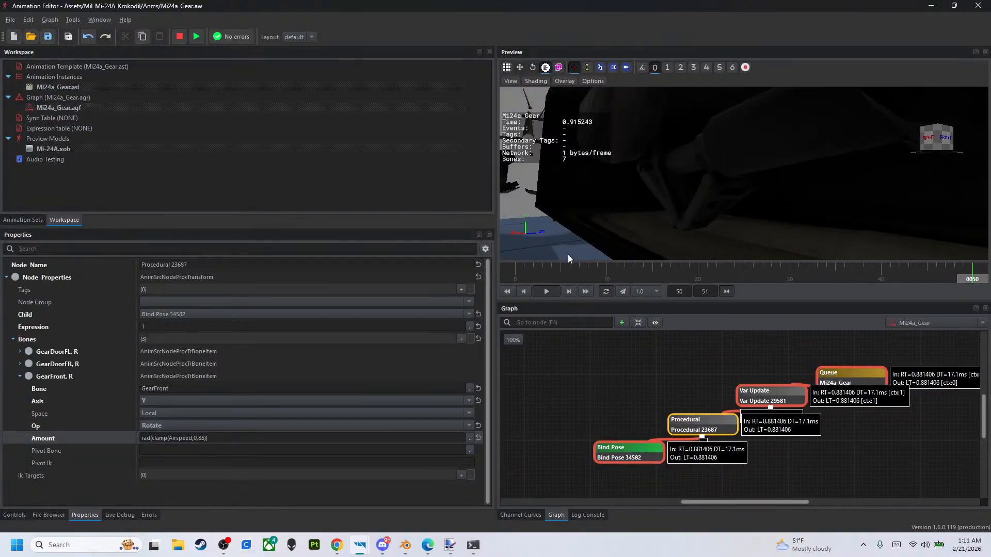
{"action": "key", "text": "Return"}
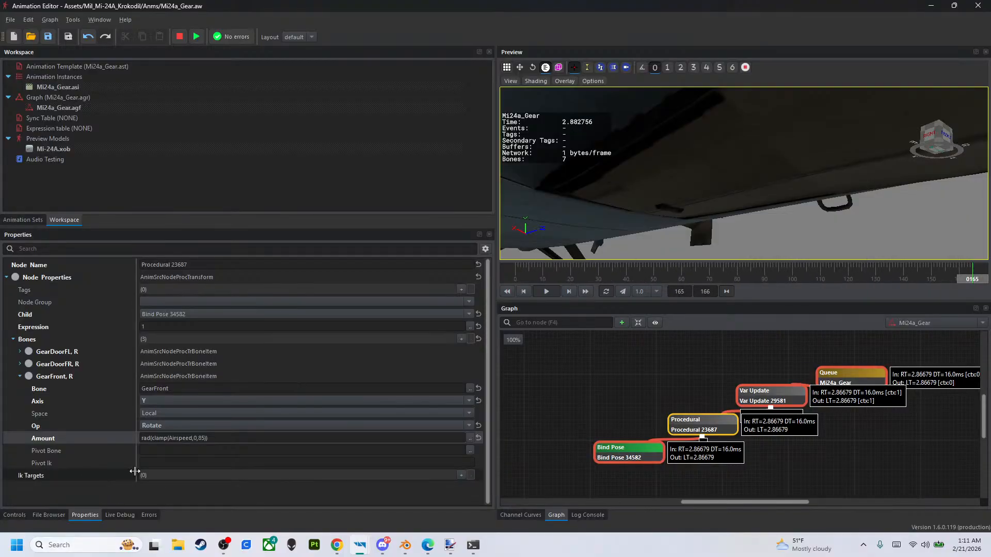
- Try 86 as GearFront's upper clamp limit, then set the Amount expression to rad(clamp(Airspeed,0,87))
{"action": "left_click", "coordinate": [200, 438]}
{"action": "left_click", "coordinate": [201, 438]}
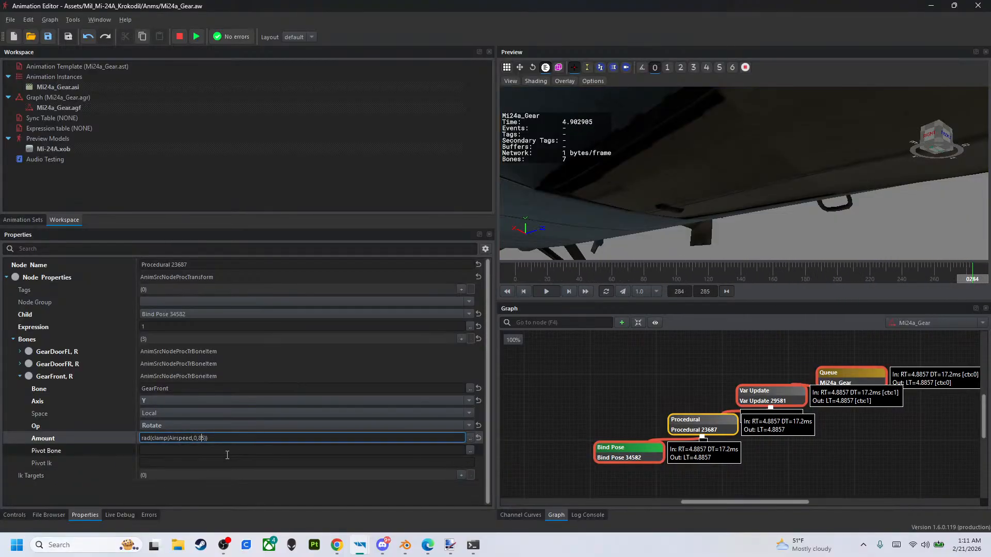
{"action": "key", "text": "Right"}
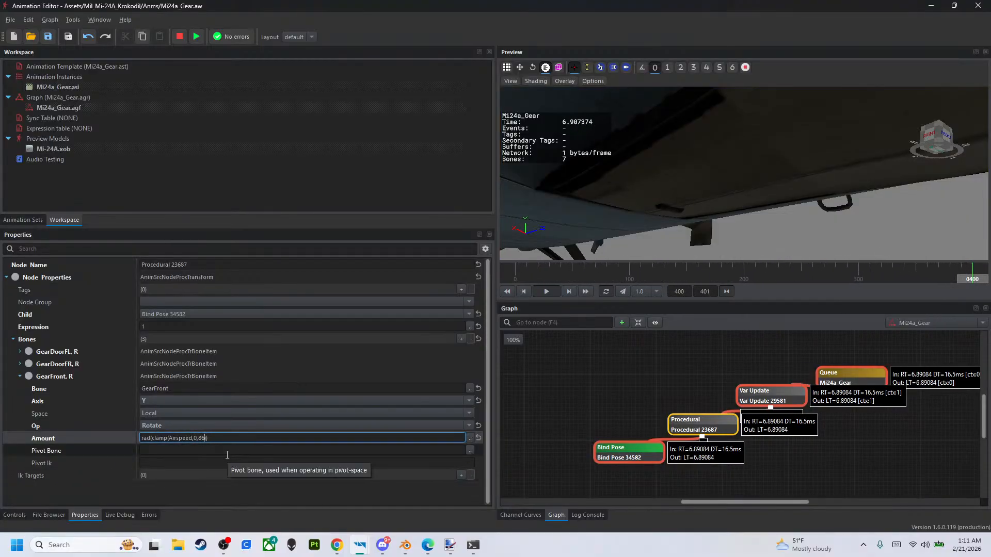
{"action": "key", "text": "Return"}
{"action": "left_click", "coordinate": [200, 436]}
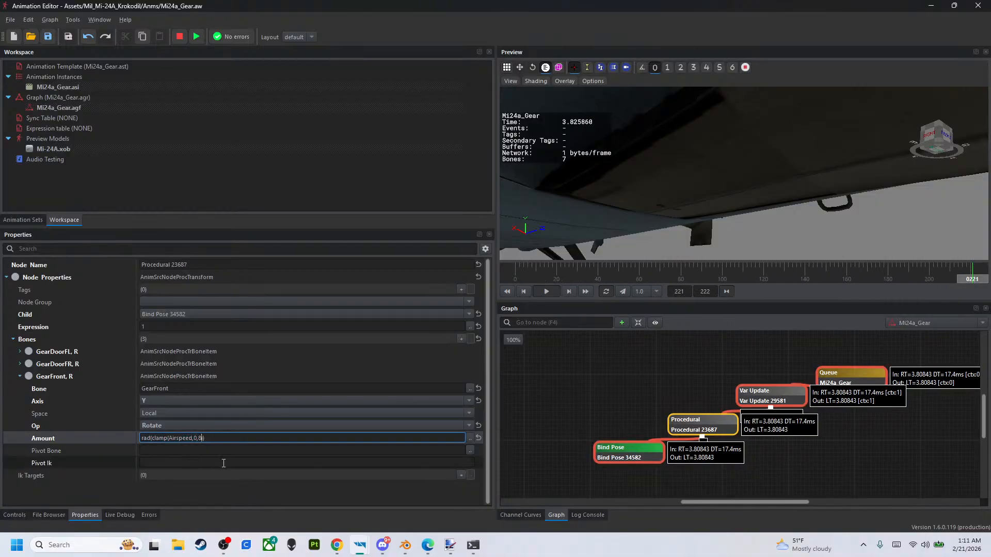
{"action": "key", "text": "Return"}
- Sweep Airspeed down to 0 and back up to 200 while viewing the front gear and doors from the side
{"action": "scroll", "coordinate": [586, 354], "scroll_direction": "down", "scroll_amount": 3}
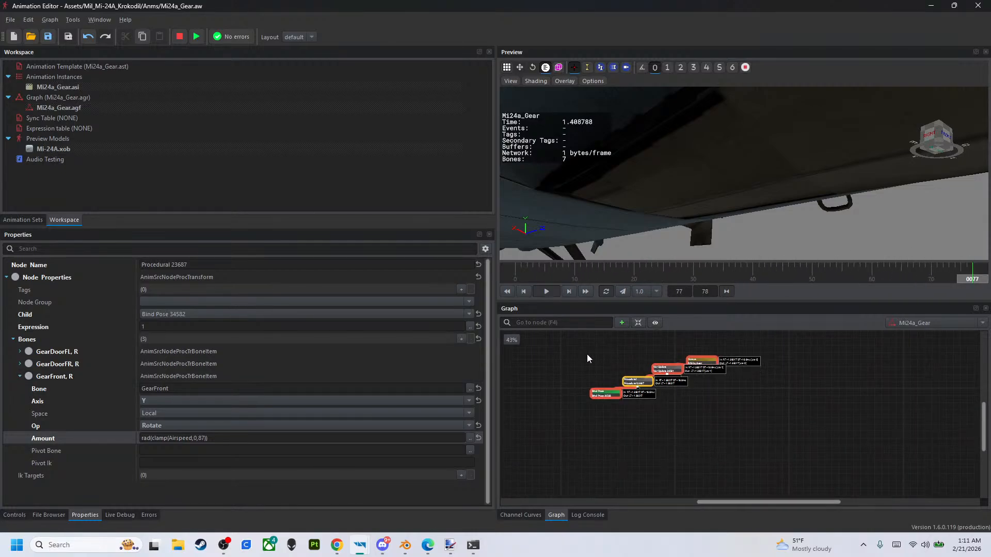
{"action": "left_click", "coordinate": [14, 514]}
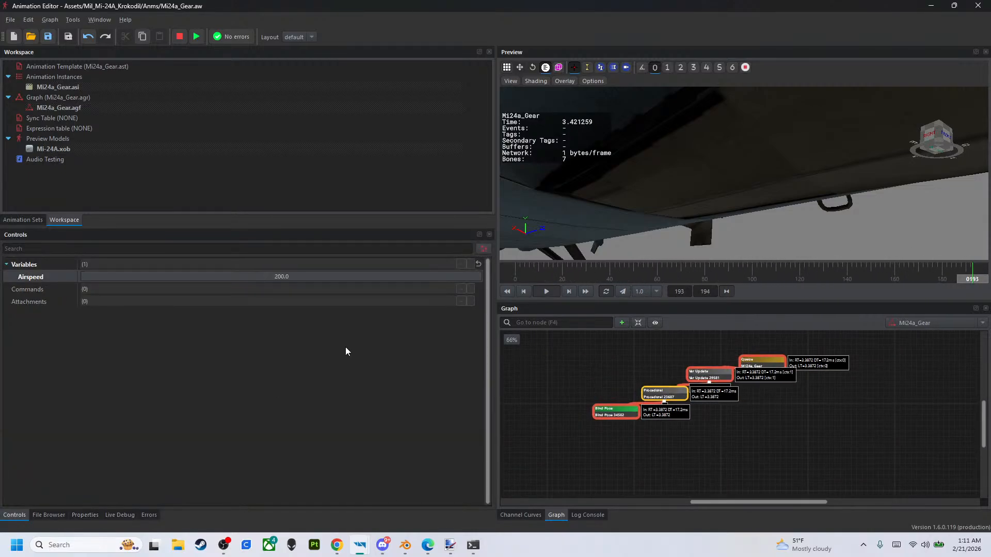
{"action": "scroll", "coordinate": [603, 211], "scroll_direction": "down", "scroll_amount": 4}
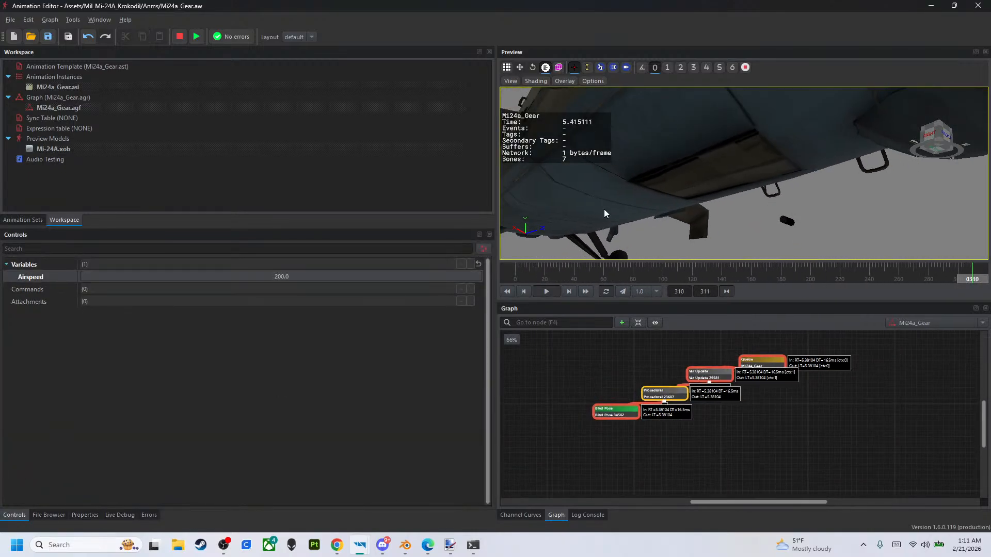
{"action": "left_click_drag", "start_coordinate": [443, 277], "coordinate": [2, 286]}
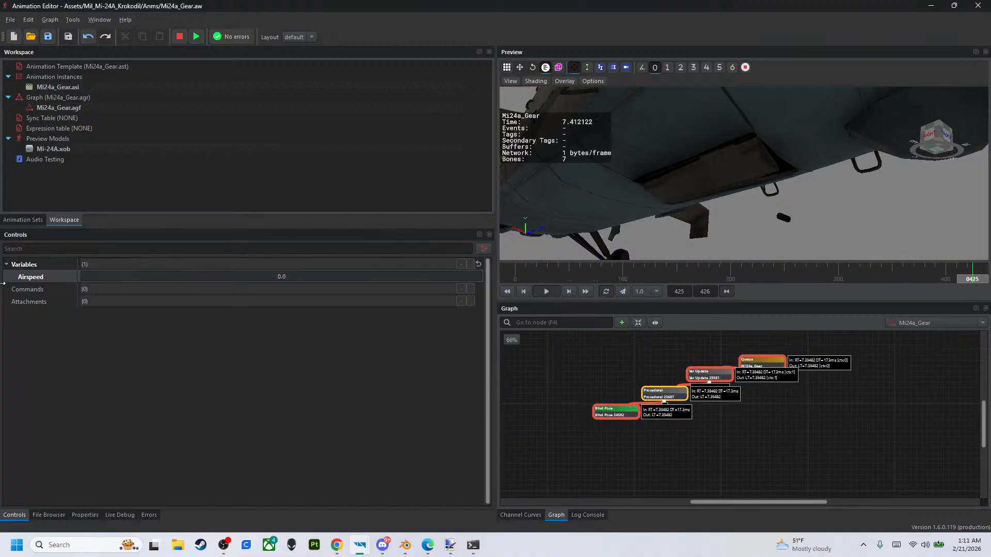
{"action": "left_click_drag", "start_coordinate": [590, 183], "coordinate": [595, 199]}
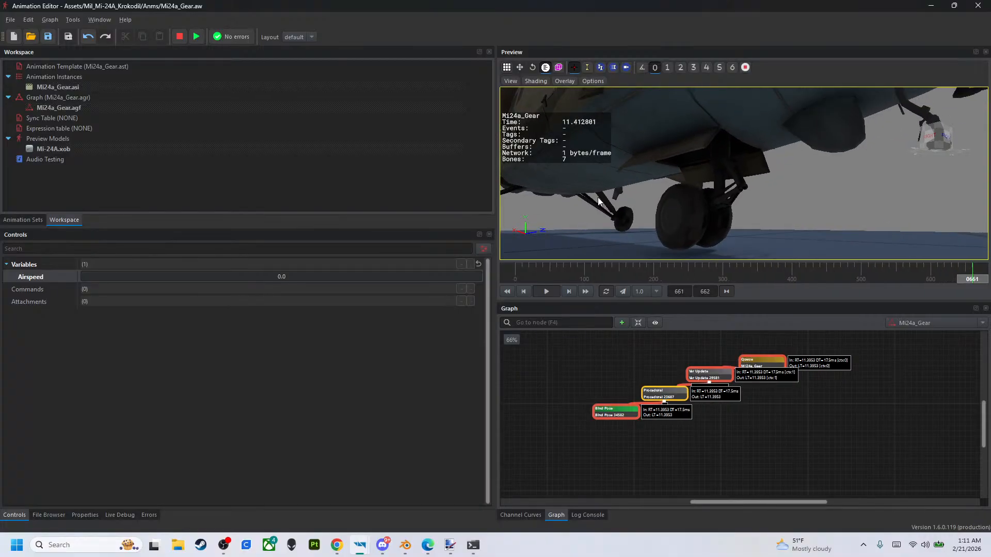
{"action": "left_click_drag", "start_coordinate": [220, 277], "coordinate": [749, 277]}
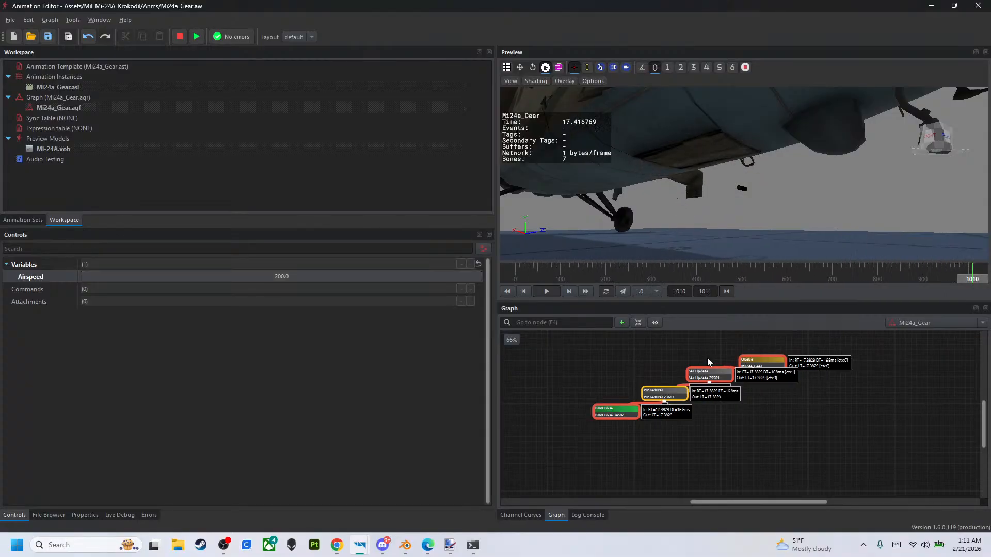
- Set Max Difference Per Second to 50 for Airspeed in the Var Update node
{"action": "left_click", "coordinate": [708, 373]}
{"action": "left_click", "coordinate": [163, 425]}
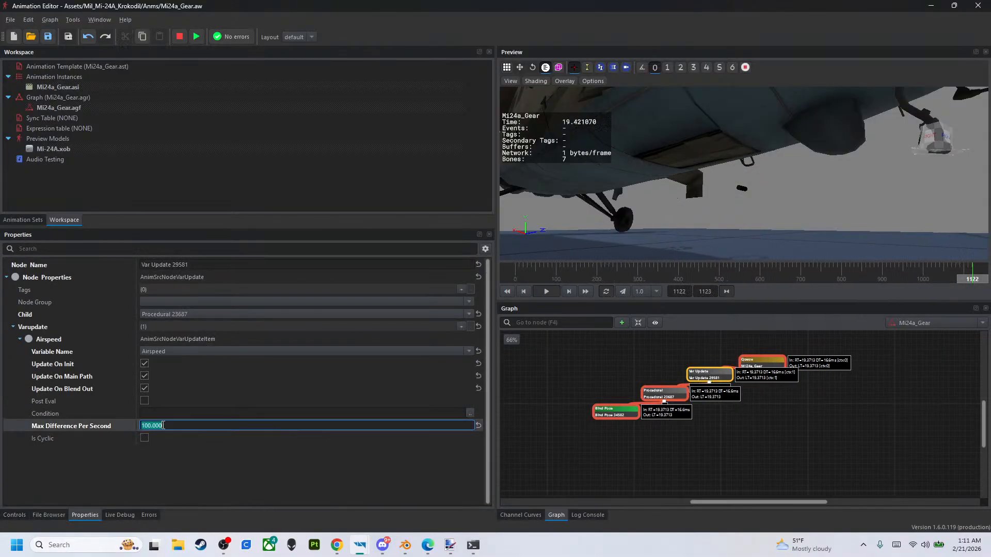
{"action": "type", "text": "5"}
{"action": "key", "text": "Return"}
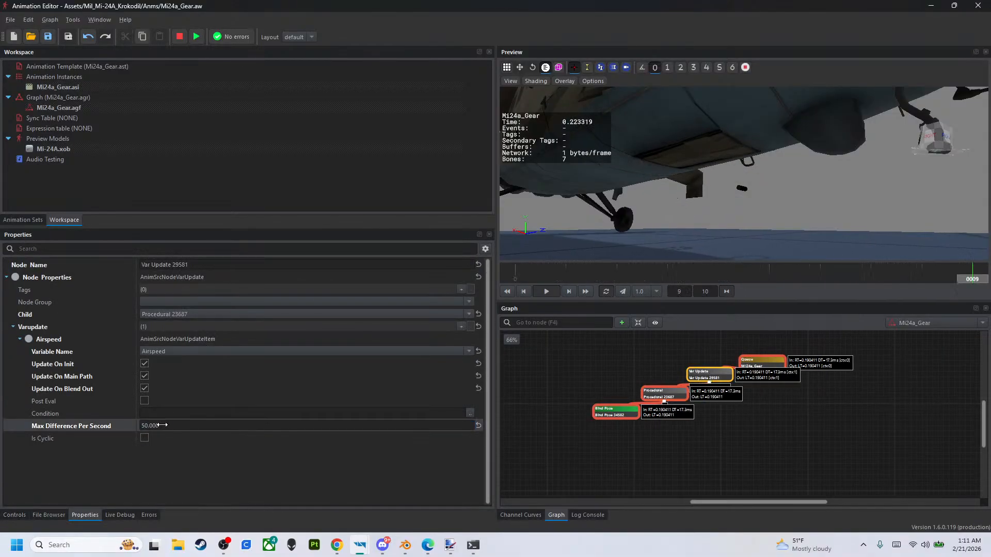
- Sweep Airspeed repeatedly between 0 and 200 to test the front gear's slower extension and retraction
{"action": "left_click", "coordinate": [672, 396]}
{"action": "left_click", "coordinate": [23, 515]}
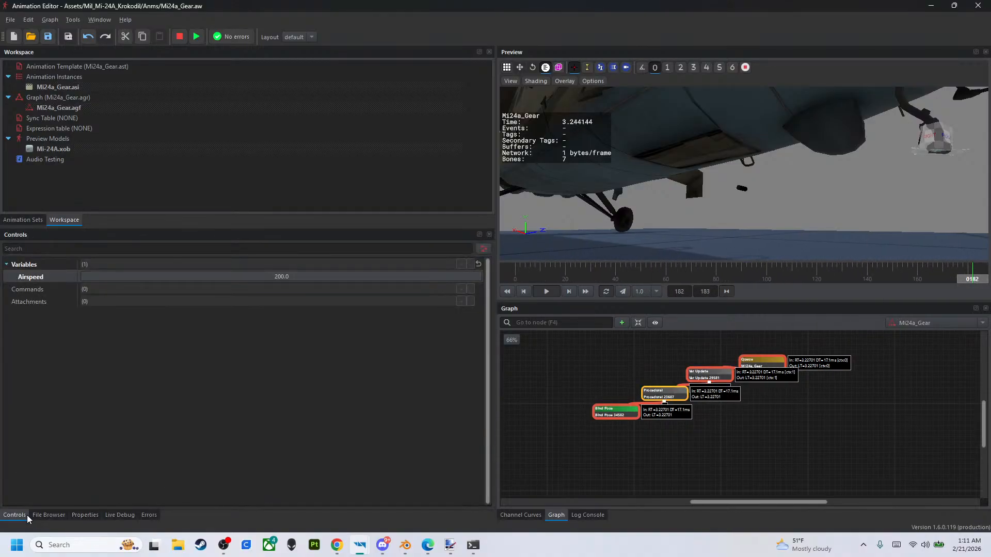
{"action": "left_click_drag", "start_coordinate": [412, 278], "coordinate": [2, 309]}
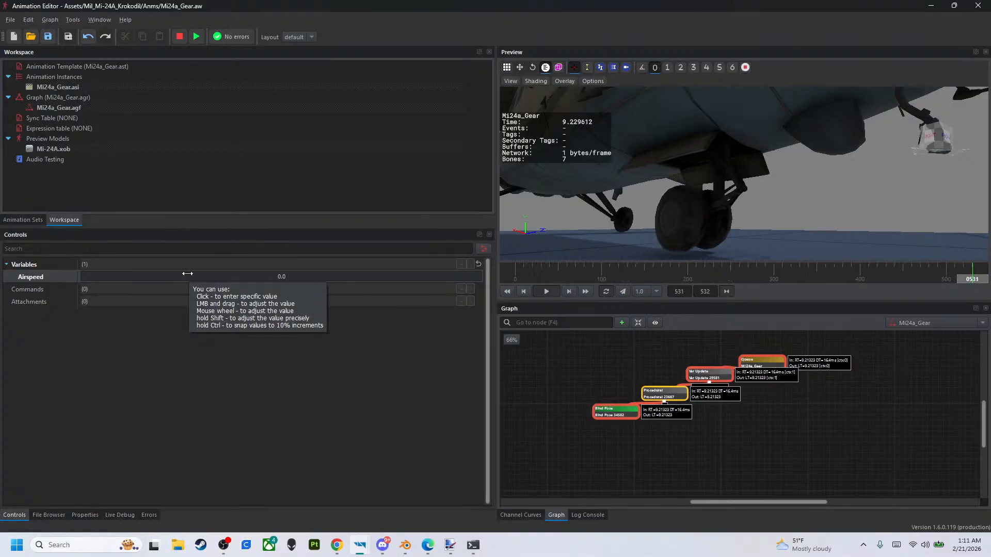
{"action": "left_click_drag", "start_coordinate": [187, 274], "coordinate": [724, 295]}
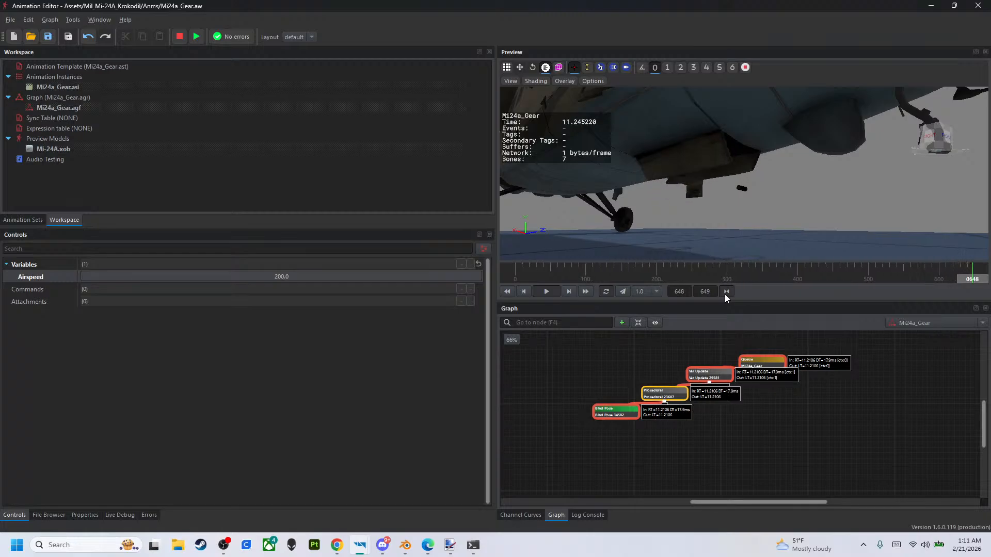
{"action": "left_click_drag", "start_coordinate": [479, 273], "coordinate": [93, 285]}
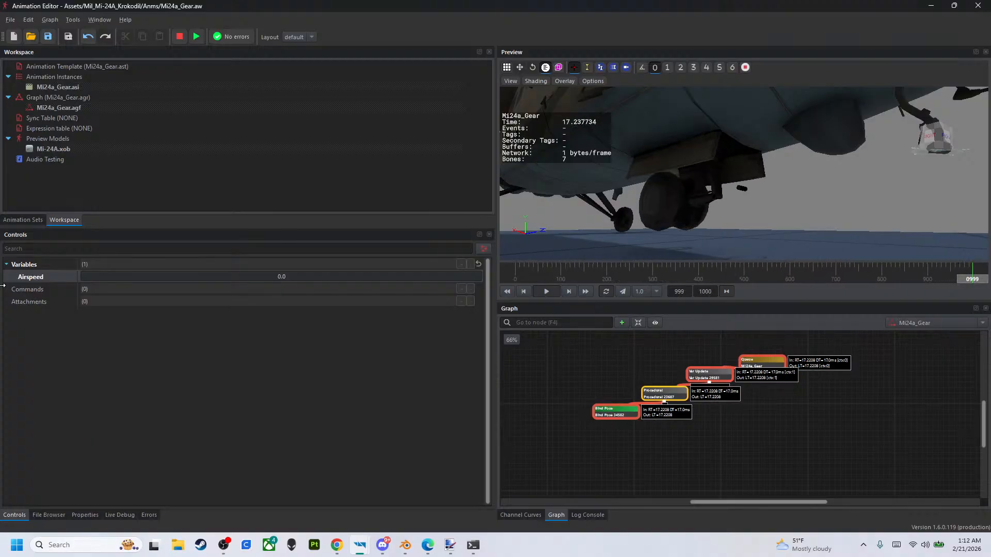
{"action": "left_click_drag", "start_coordinate": [3, 285], "coordinate": [484, 284]}
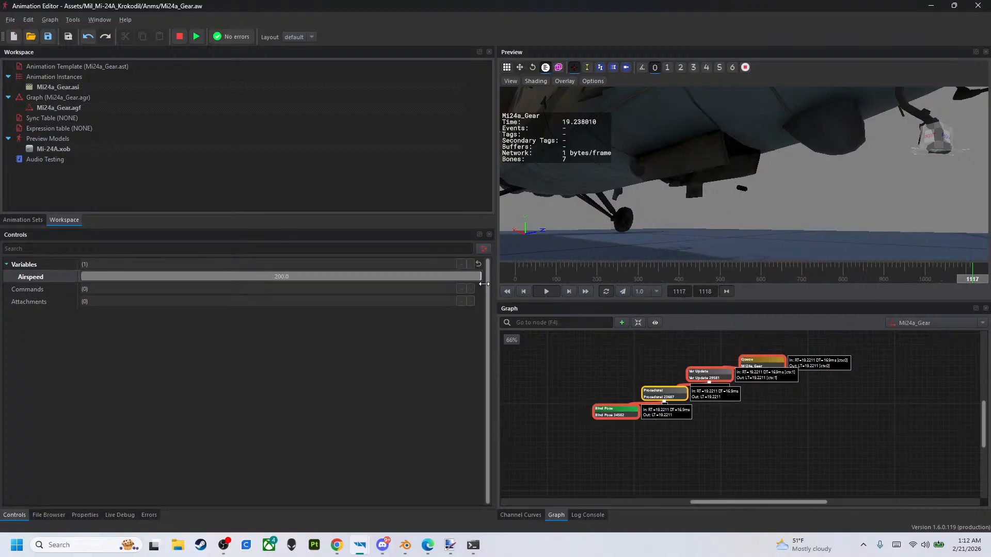
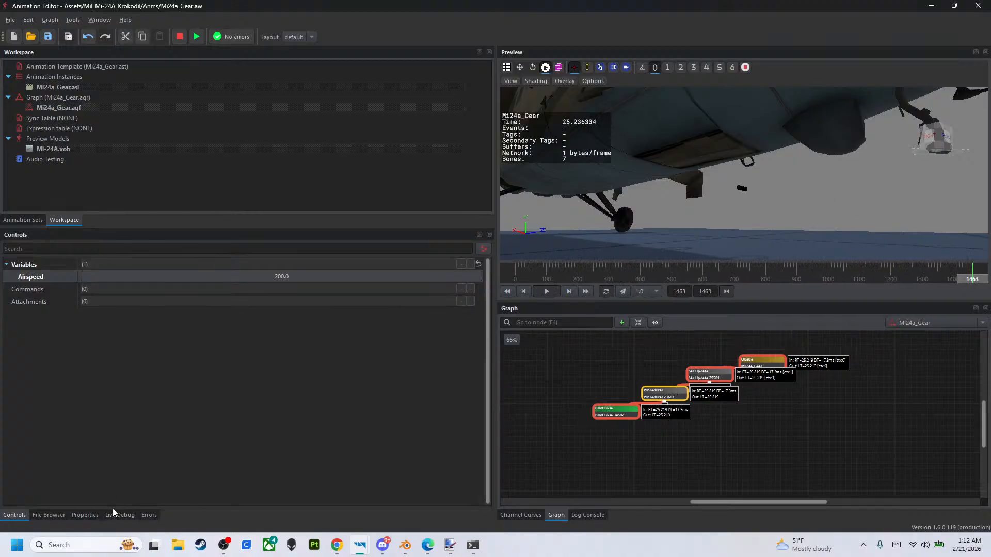
- Add a fourth bone entry to the Procedural node and assign the GearRearL bone to it
{"action": "left_click", "coordinate": [85, 515]}
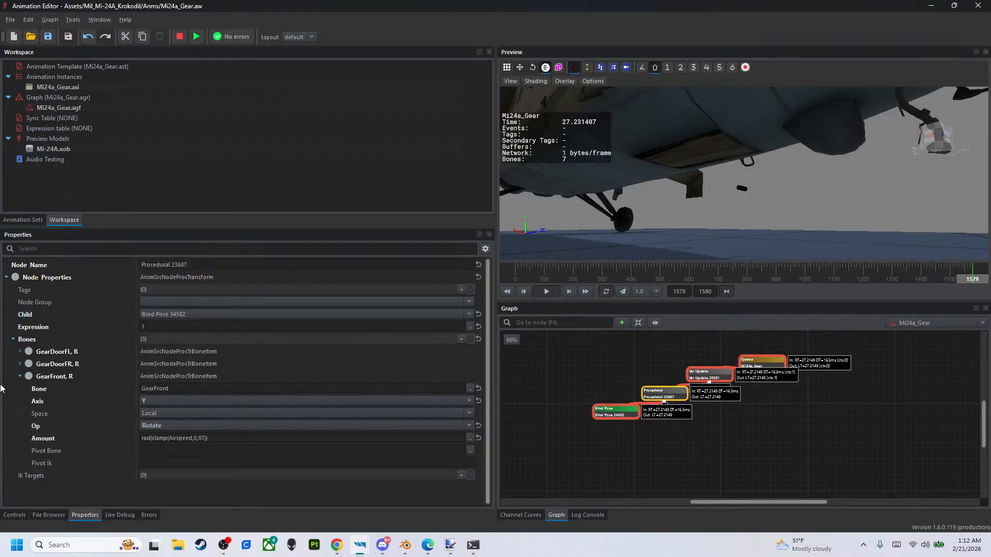
{"action": "left_click", "coordinate": [20, 376]}
{"action": "right_click_drag", "start_coordinate": [743, 176], "coordinate": [619, 174]}
{"action": "mouse_move", "coordinate": [872, 122]}
{"action": "right_mouse_down"}
{"action": "mouse_move", "coordinate": [892, 111]}
{"action": "mouse_move", "coordinate": [877, 103]}
{"action": "mouse_move", "coordinate": [871, 122]}
{"action": "right_mouse_up"}
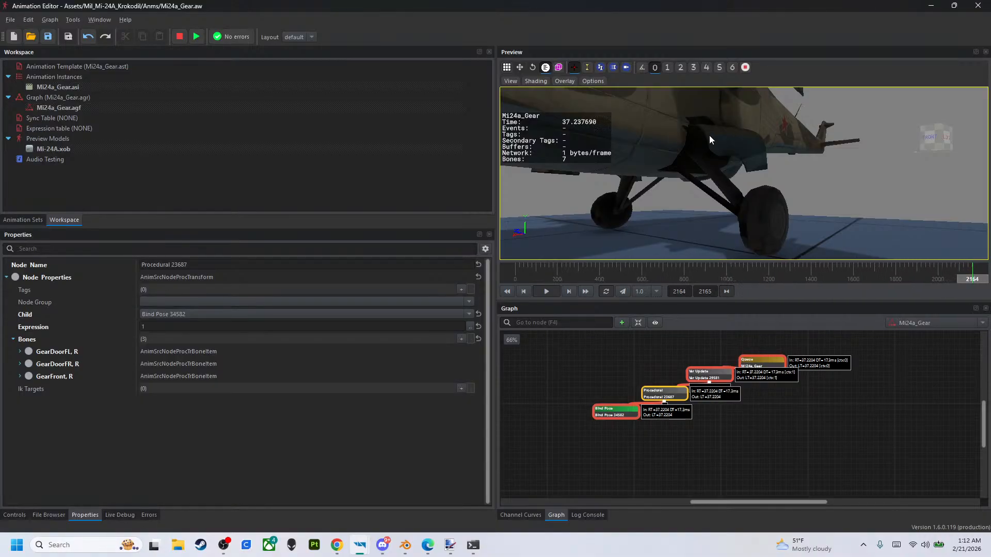
{"action": "left_click", "coordinate": [461, 339]}
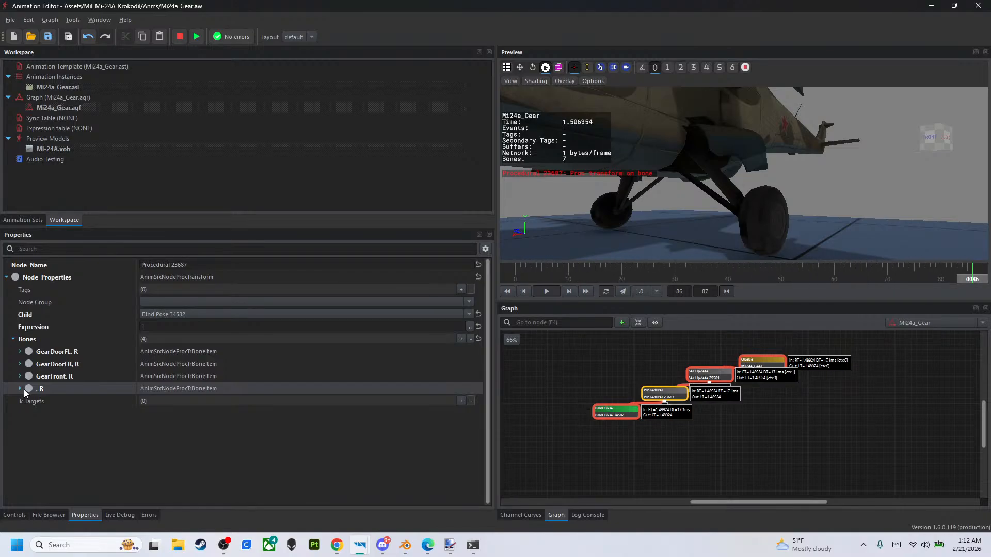
{"action": "left_click", "coordinate": [18, 390]}
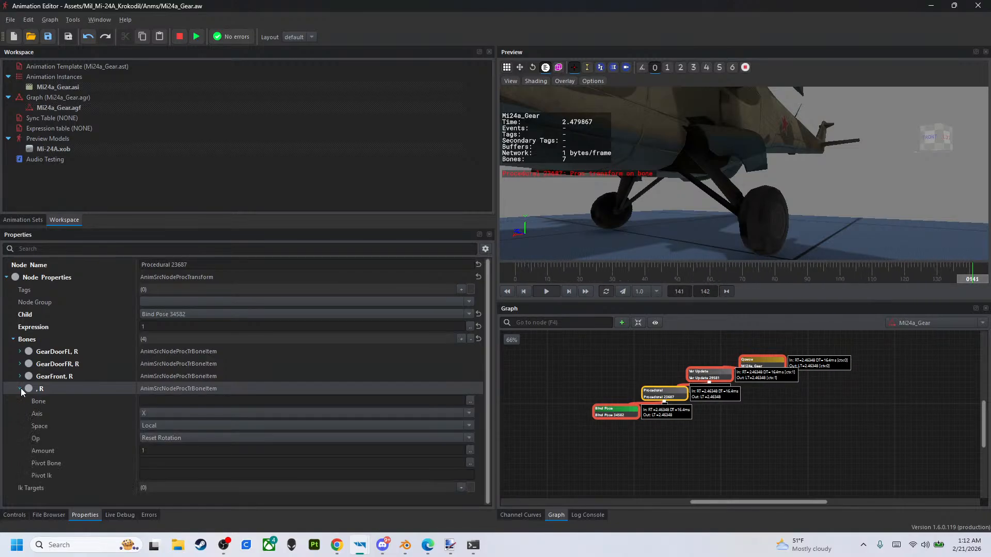
{"action": "left_click", "coordinate": [469, 401]}
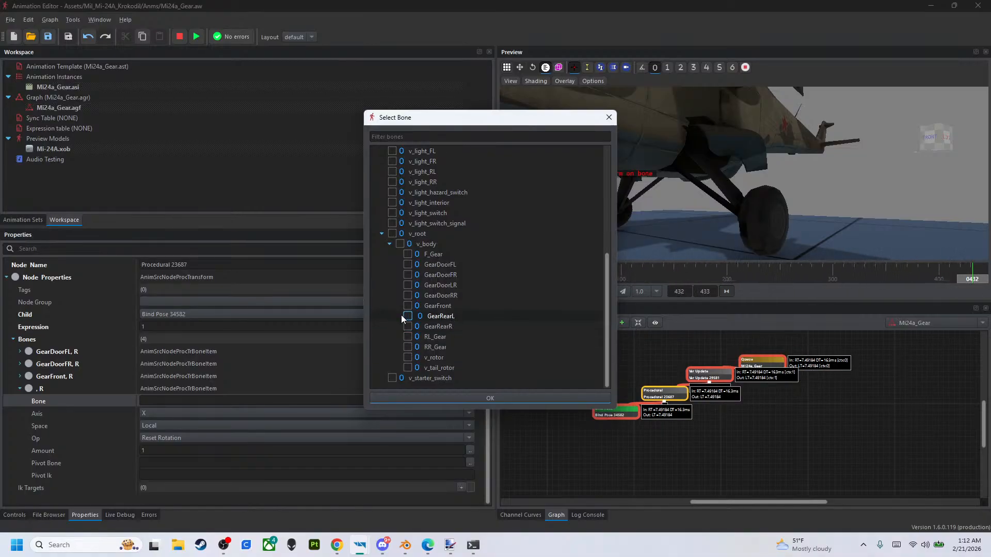
{"action": "left_click", "coordinate": [440, 395]}
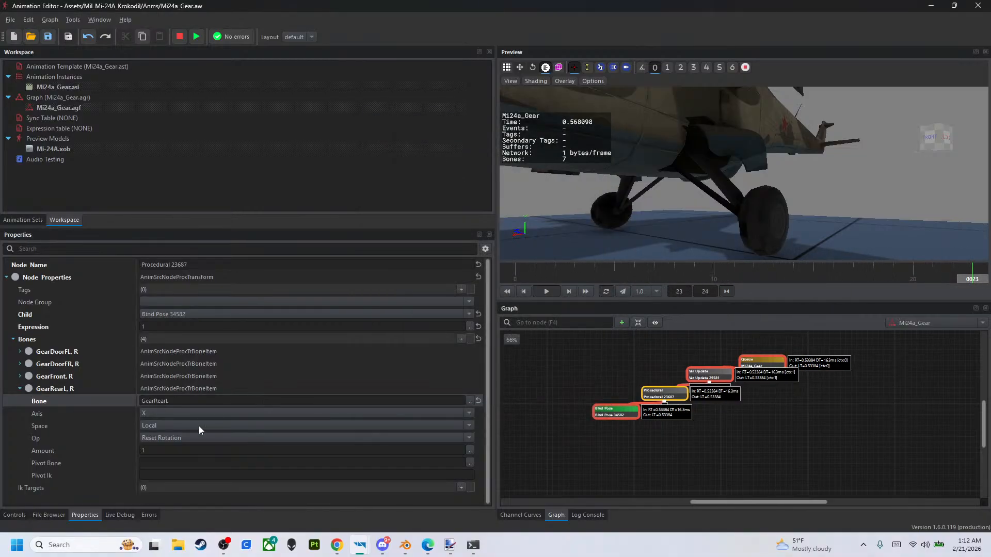
- Set the GearRearL entry's operation to Translate, keeping its space as Local
{"action": "left_click", "coordinate": [226, 423]}
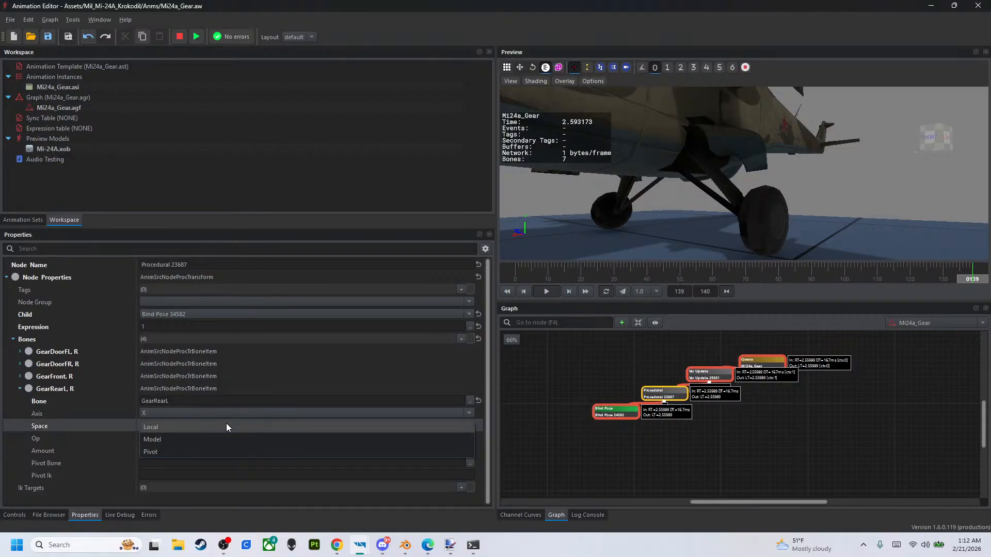
{"action": "left_click", "coordinate": [223, 438]}
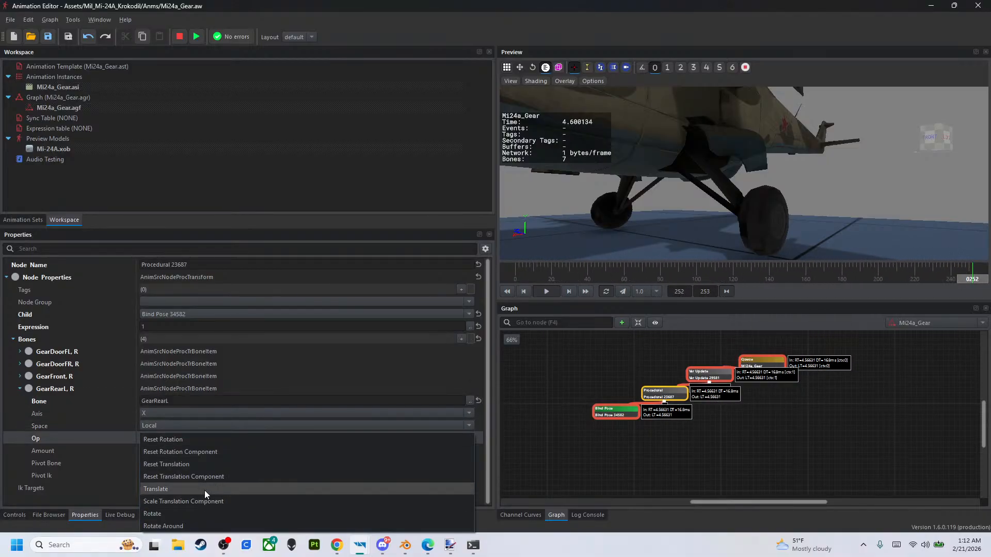
{"action": "left_click", "coordinate": [204, 489]}
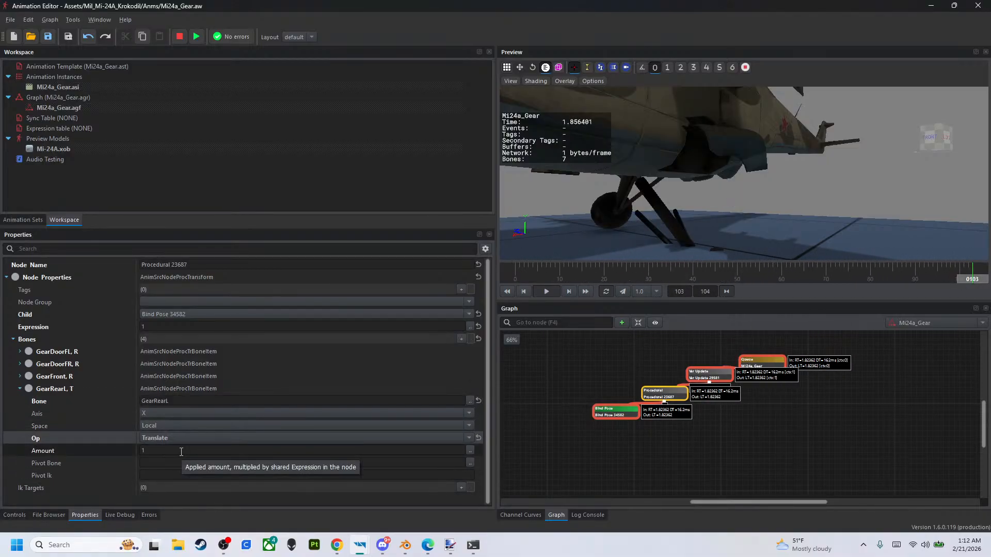
- Copy GearDoorFL's Amount expression, rad(-clamp(Airspeed,0,123)), into the GearRearL entry's Amount
{"action": "left_click", "coordinate": [20, 351]}
{"action": "left_click", "coordinate": [244, 416]}
{"action": "key", "text": "ctrl+c"}
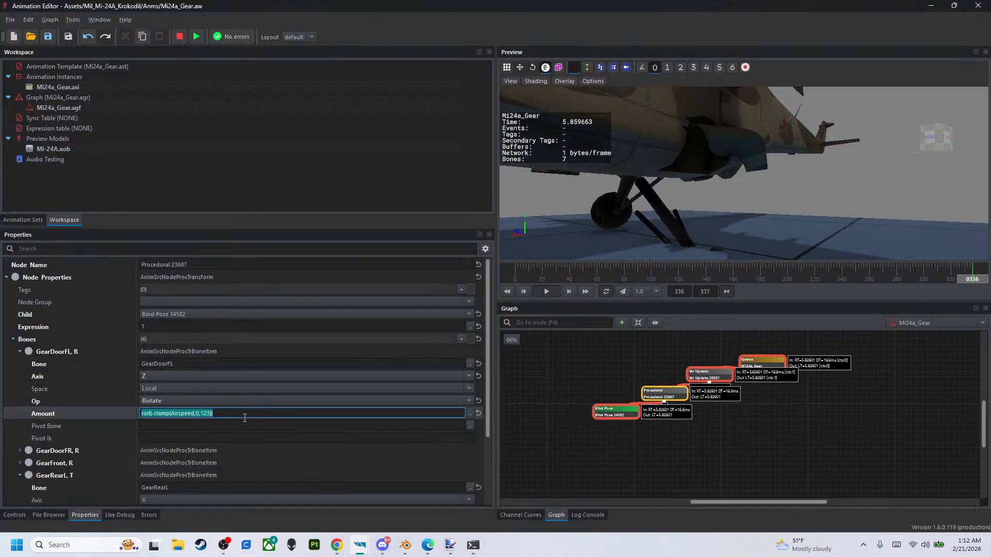
{"action": "left_click", "coordinate": [19, 352]}
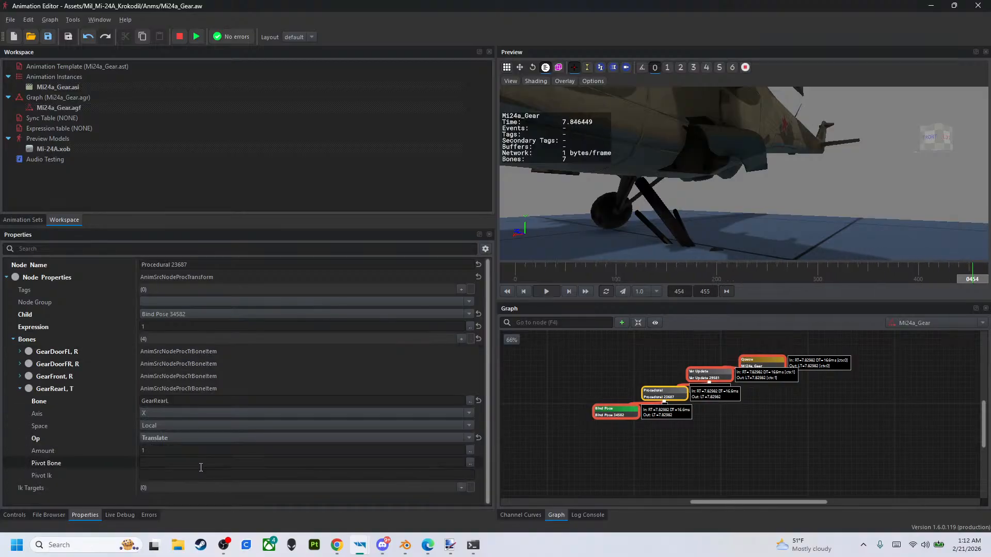
{"action": "left_click", "coordinate": [206, 452]}
{"action": "key", "text": "ctrl+v"}
{"action": "key", "text": "Return"}
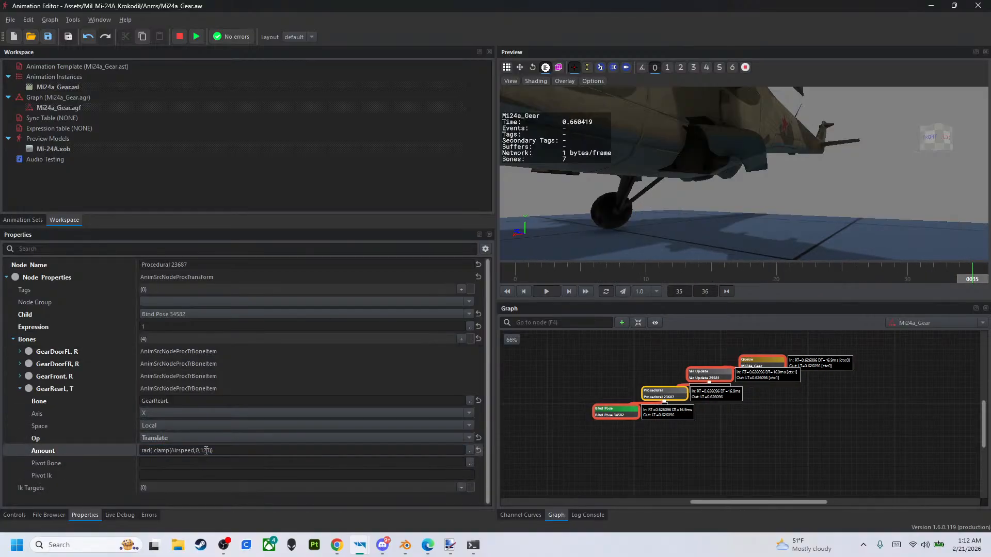
- Try 10 as GearRearL's upper clamp limit, making the Amount rad(-clamp(Airspeed,0,10)), and inspect the rear gear from the front
{"action": "right_click_drag", "start_coordinate": [706, 180], "coordinate": [508, 253]}
{"action": "left_click", "coordinate": [210, 450]}
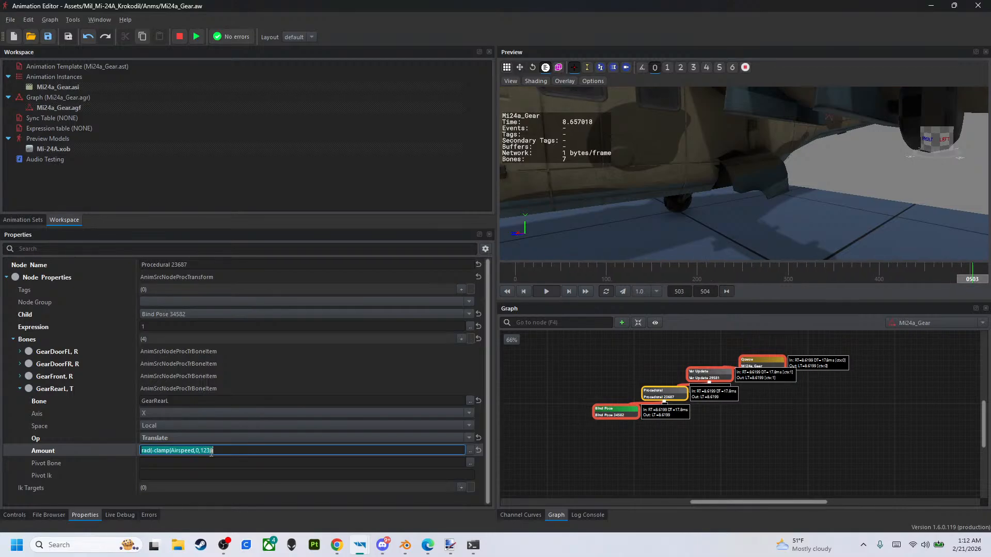
{"action": "left_click", "coordinate": [209, 454]}
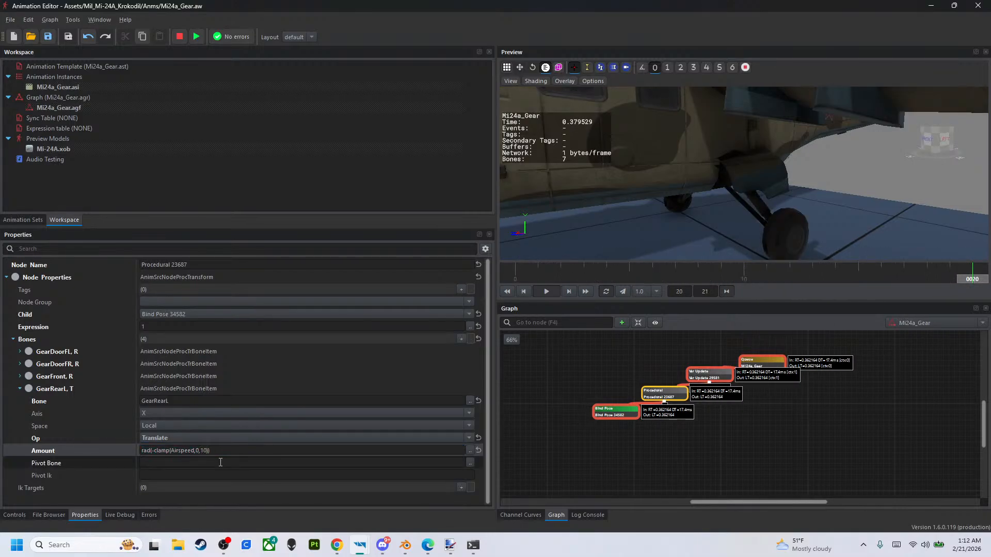
{"action": "key", "text": "Return"}
{"action": "mouse_move", "coordinate": [718, 218]}
{"action": "right_mouse_down"}
{"action": "mouse_move", "coordinate": [707, 217]}
{"action": "mouse_move", "coordinate": [730, 211]}
{"action": "mouse_move", "coordinate": [718, 218]}
{"action": "right_mouse_up"}
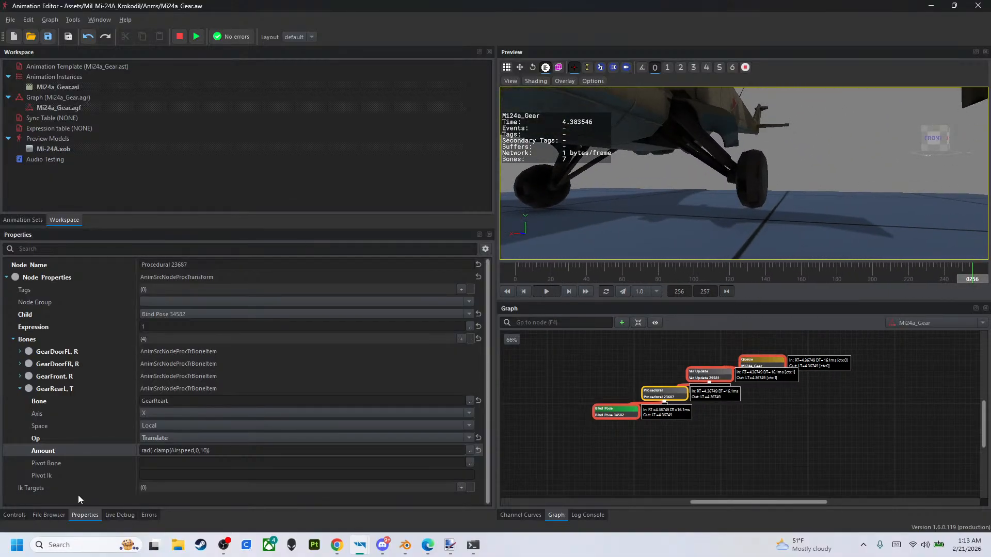
- Lower Airspeed to 0 and set its Max Difference Per Second to 100 in the Var Update node
{"action": "left_click", "coordinate": [15, 514]}
{"action": "left_click_drag", "start_coordinate": [382, 276], "coordinate": [3, 273]}
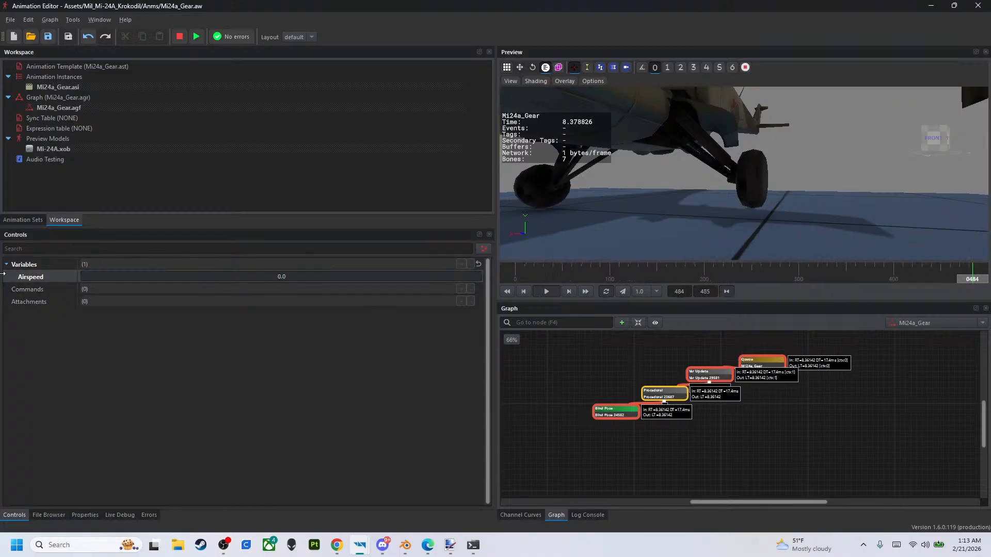
{"action": "left_click", "coordinate": [710, 372]}
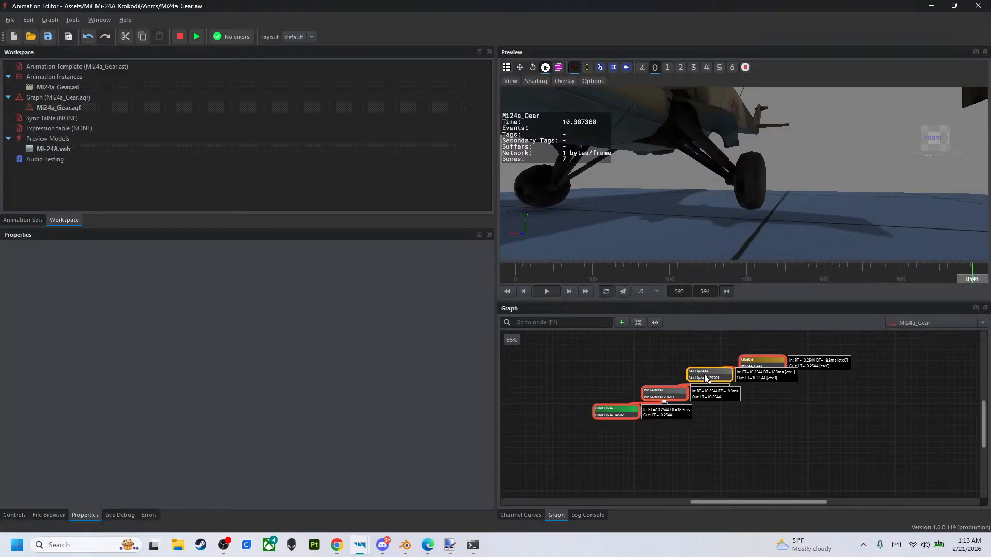
{"action": "double_click", "coordinate": [234, 425]}
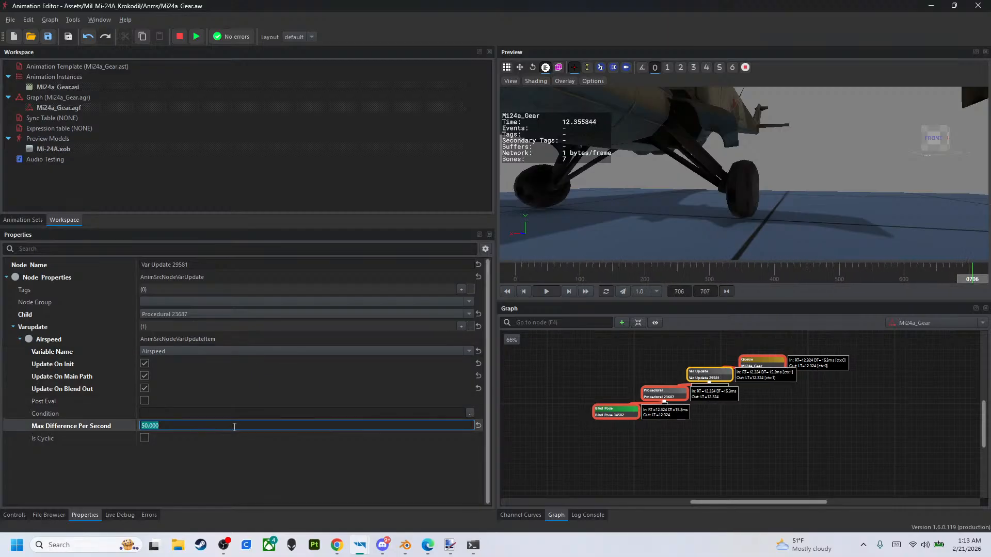
{"action": "type", "text": "100"}
{"action": "key", "text": "Return"}
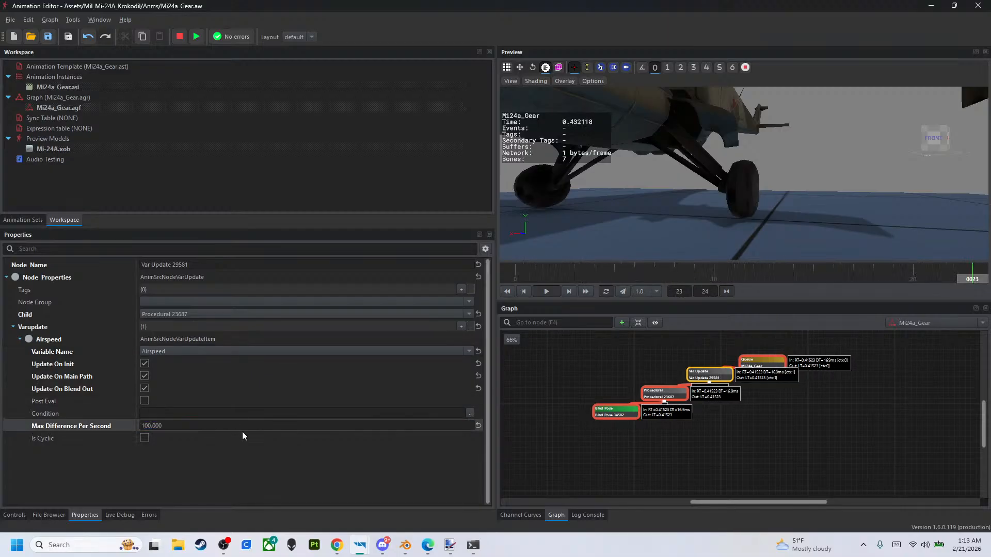
- Raise Airspeed to 200 to test GearRearL's translation along the X axis
{"action": "left_click", "coordinate": [675, 400]}
{"action": "left_click", "coordinate": [15, 515]}
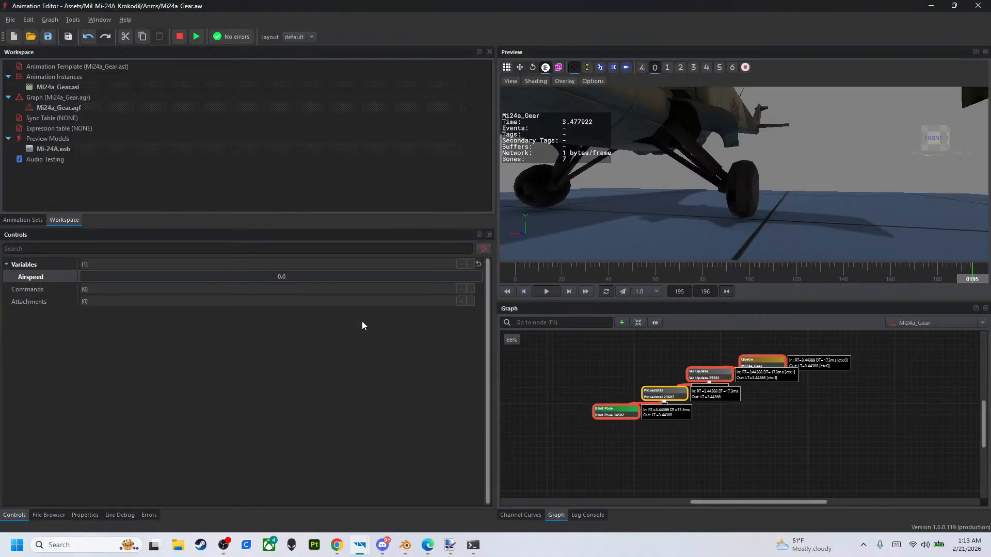
{"action": "left_click_drag", "start_coordinate": [327, 281], "coordinate": [503, 309]}
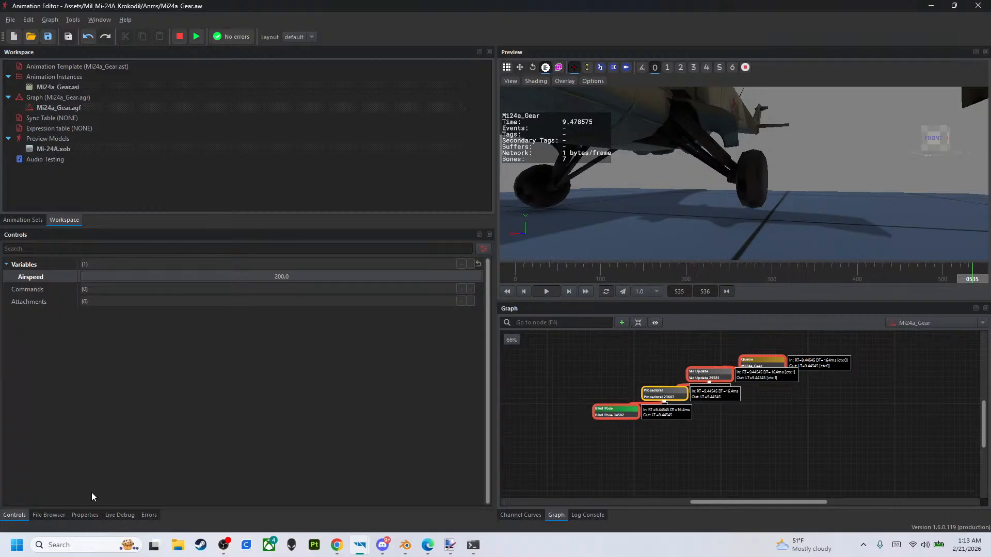
- Try Y as GearRearL's translation axis and sweep Airspeed down to test the movement
{"action": "left_click", "coordinate": [70, 515]}
{"action": "left_click", "coordinate": [190, 411]}
{"action": "left_click", "coordinate": [189, 426]}
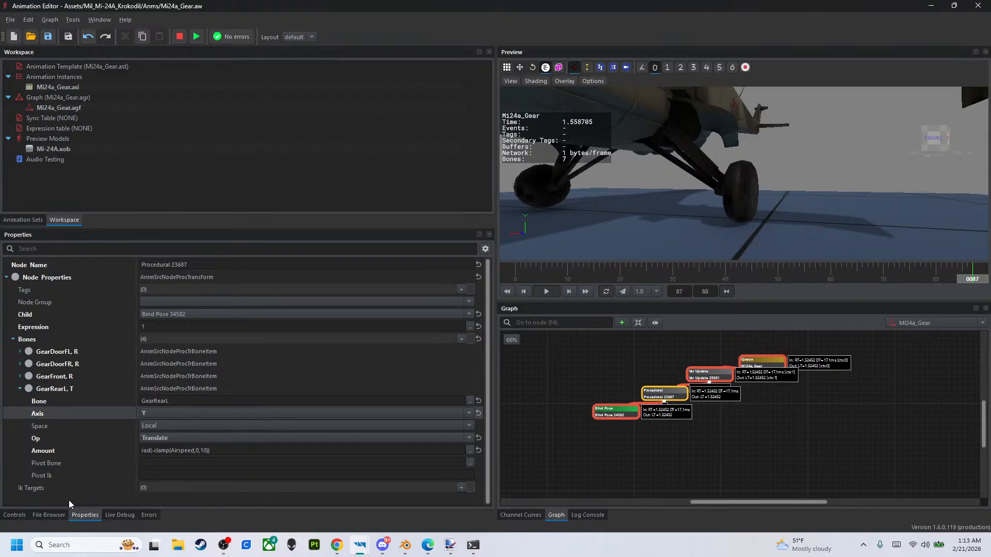
{"action": "left_click", "coordinate": [25, 510]}
{"action": "left_click_drag", "start_coordinate": [425, 276], "coordinate": [101, 265]}
- Set GearRearL's translation axis to Z and sweep Airspeed down to 0 and slightly back up to test it
{"action": "left_click", "coordinate": [85, 515]}
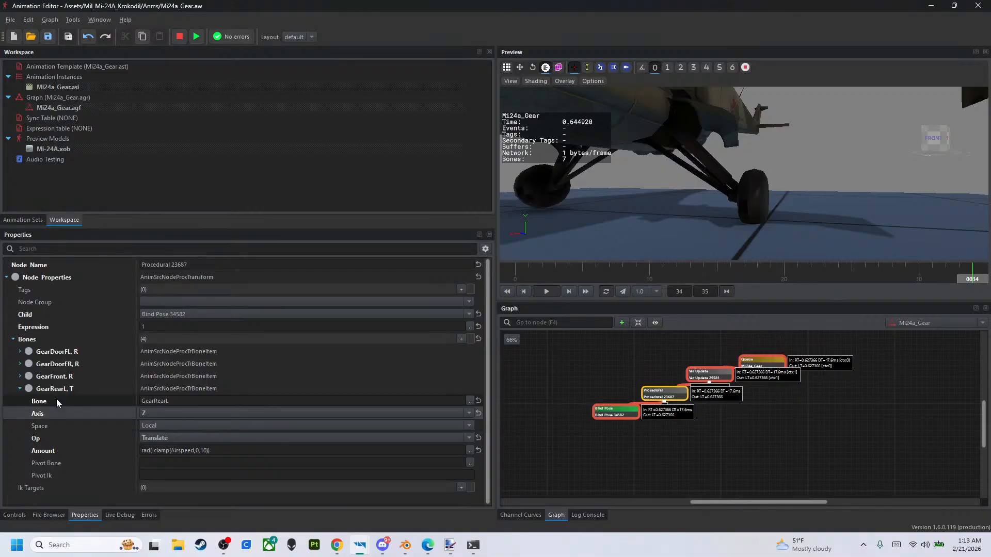
{"action": "left_click", "coordinate": [13, 515]}
{"action": "left_click_drag", "start_coordinate": [170, 279], "coordinate": [159, 287]}
{"action": "left_click_drag", "start_coordinate": [3, 295], "coordinate": [107, 297]}
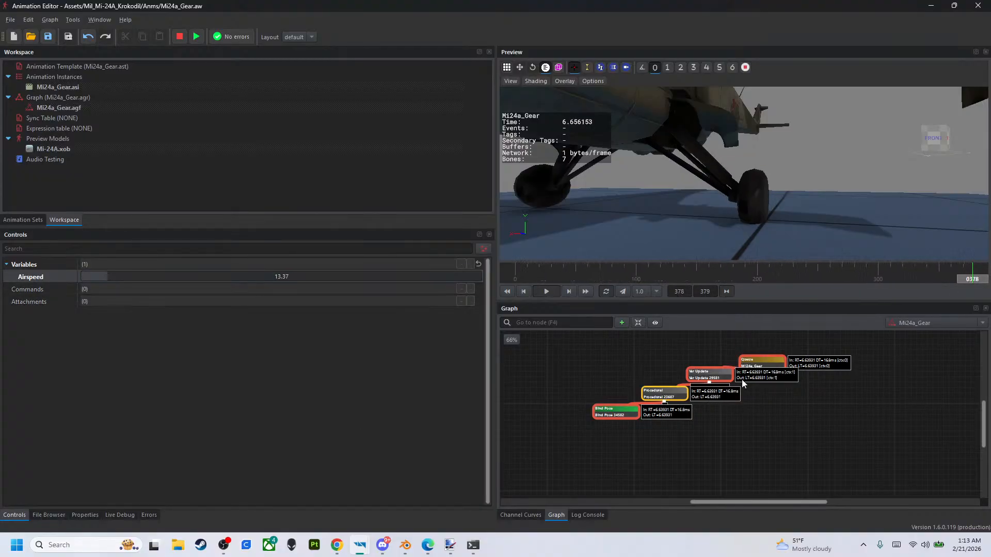
- Reverse GearRearL's translation by removing the minus sign, making the Amount rad(clamp(Airspeed,0,10))
{"action": "left_click", "coordinate": [723, 376]}
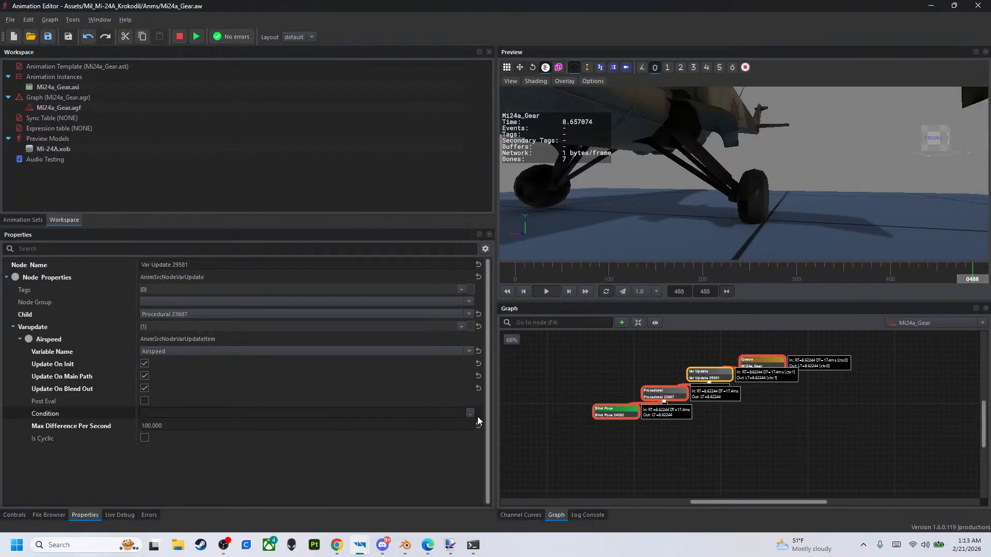
{"action": "left_click", "coordinate": [681, 394]}
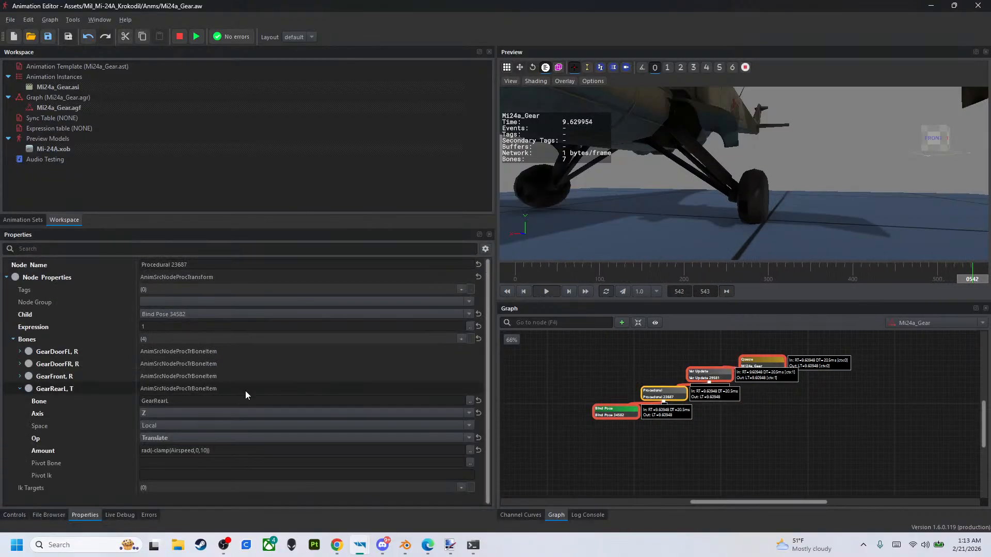
{"action": "double_click", "coordinate": [155, 451]}
{"action": "key", "text": "Left"}
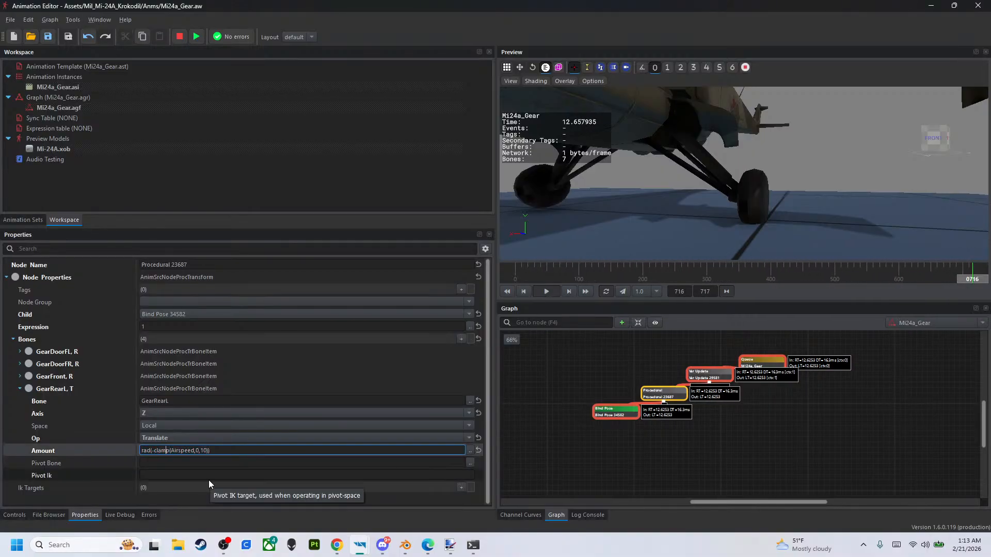
{"action": "key", "text": "BackSpace"}
{"action": "key", "text": "Return"}
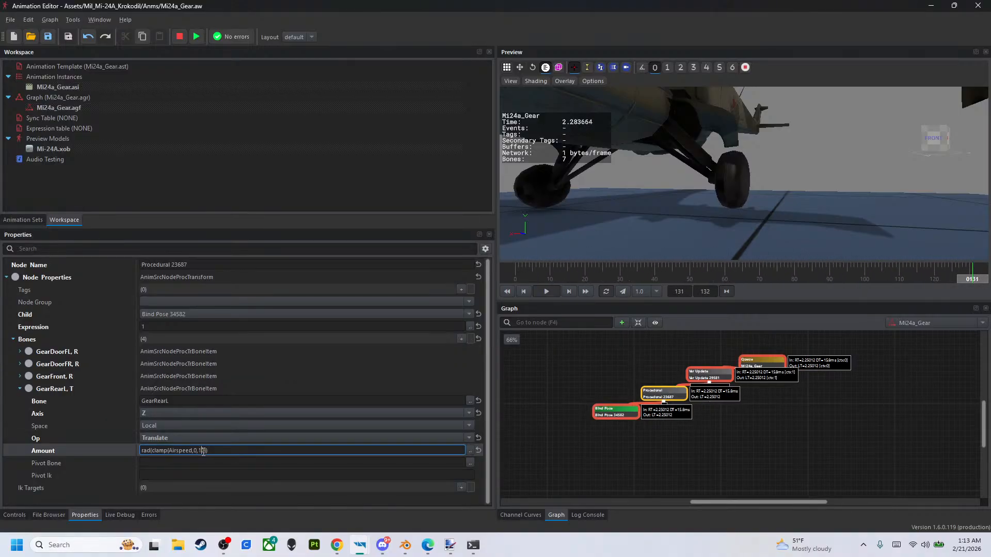
- Try 50 as GearRearL's upper clamp limit, making the Amount rad(clamp(Airspeed,0,50))
{"action": "key", "text": "BackSpace"}
{"action": "key", "text": "BackSpace"}
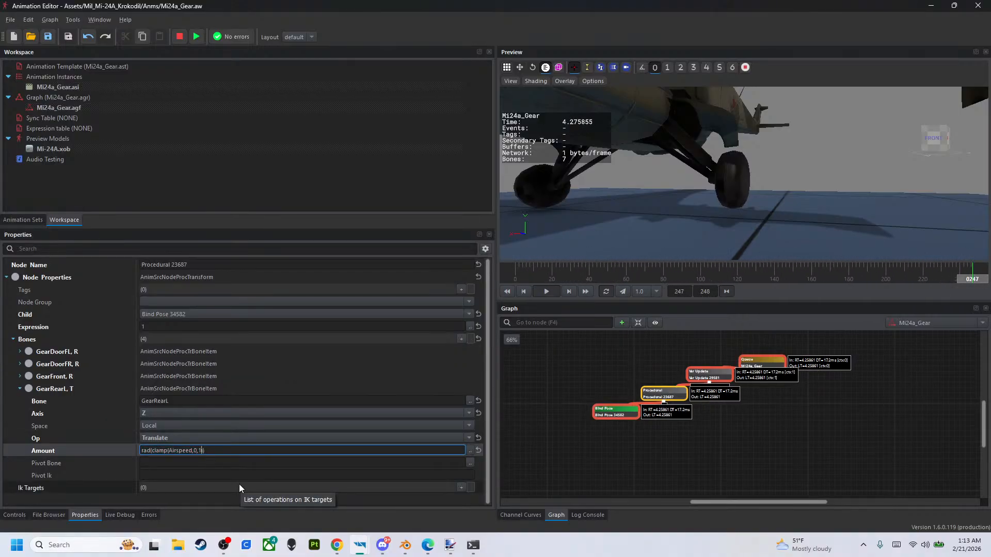
{"action": "type", "text": "50"}
{"action": "key", "text": "Return"}
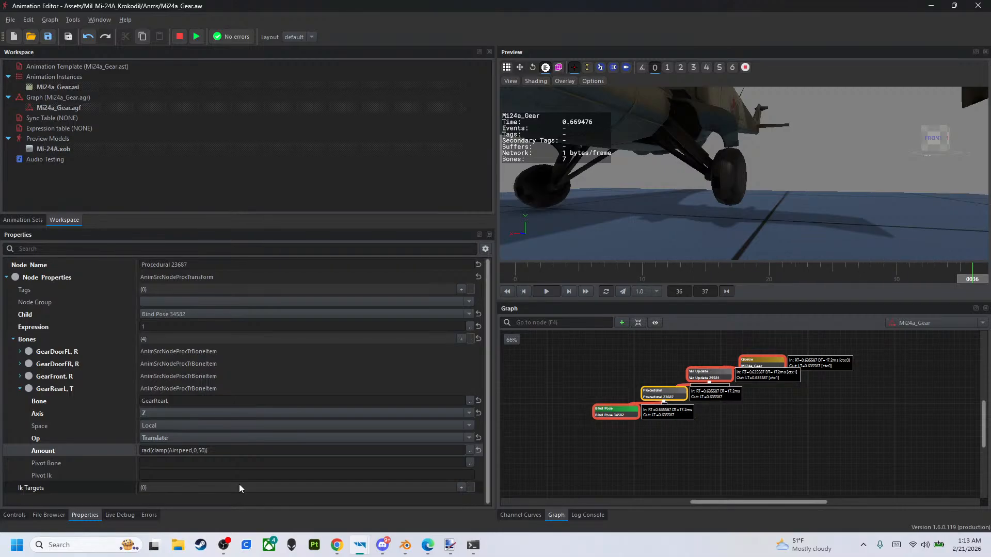
{"action": "left_click", "coordinate": [206, 453]}
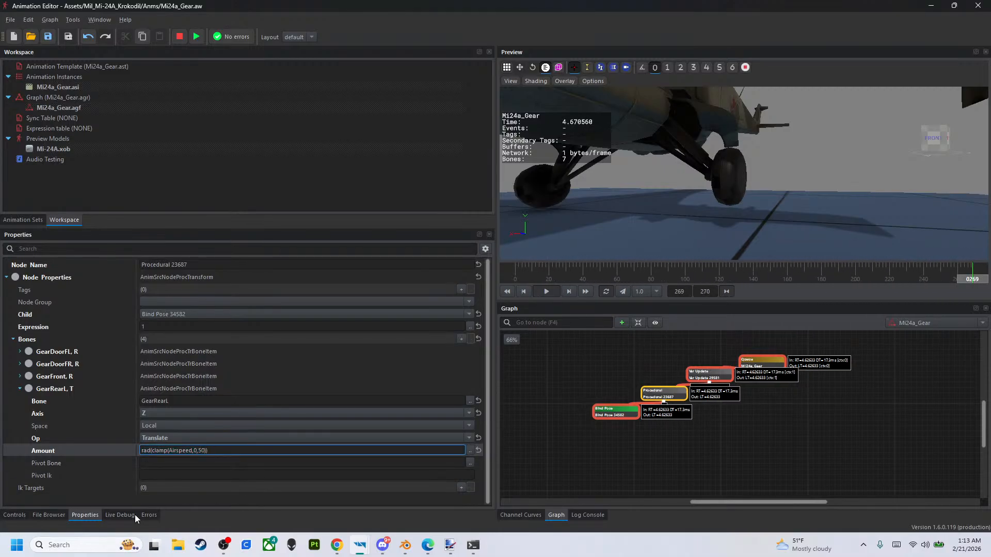
- Raise Airspeed to test how far the rear gear translates with the limit of 50
{"action": "left_click", "coordinate": [18, 515]}
{"action": "left_click_drag", "start_coordinate": [206, 269], "coordinate": [456, 287]}
{"action": "left_click", "coordinate": [718, 379]}
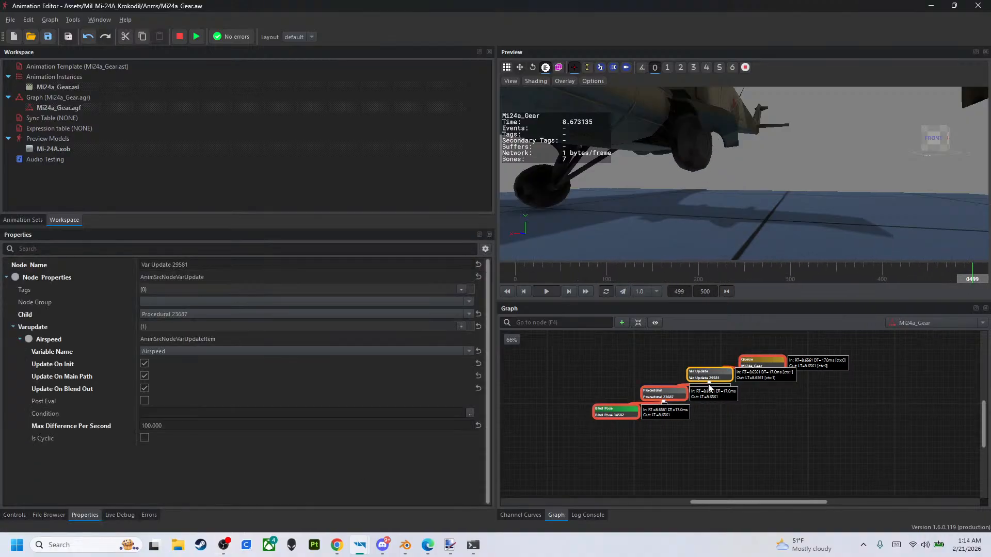
- Set GearRearL's upper clamp limit to 70 in the Procedural node, making the Amount rad(clamp(Airspeed,0,70))
{"action": "left_click", "coordinate": [663, 395]}
{"action": "left_click", "coordinate": [203, 450]}
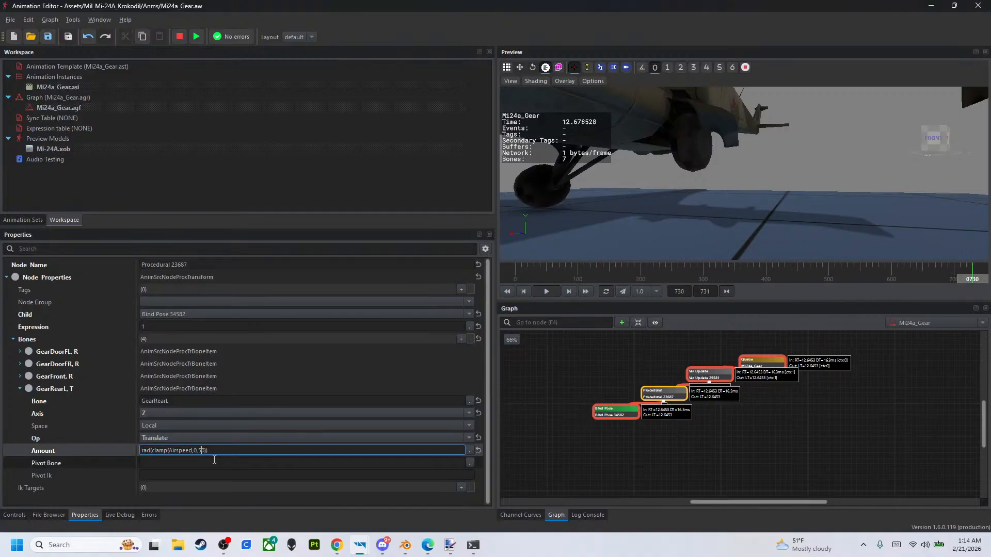
{"action": "key", "text": "BackSpace"}
{"action": "key", "text": "Return"}
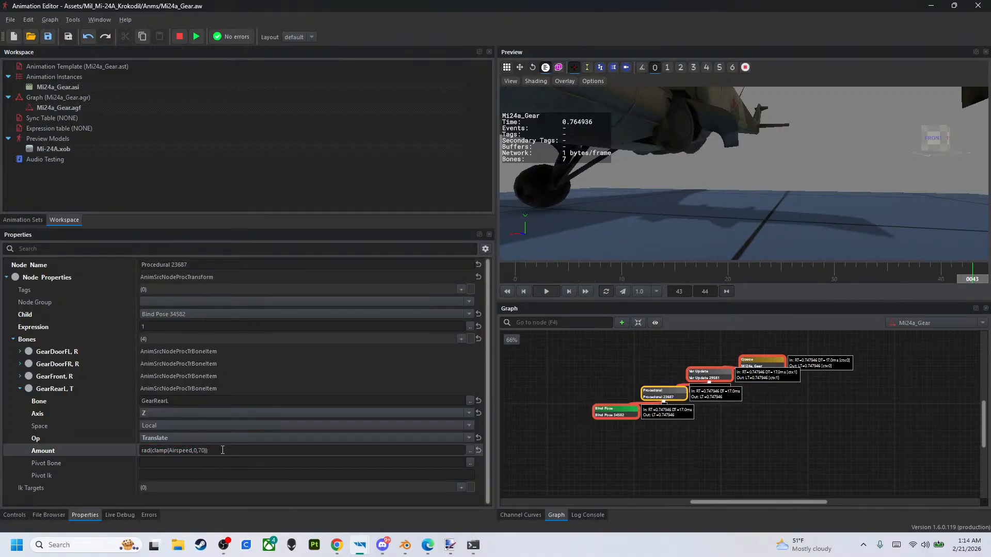
{"action": "left_click", "coordinate": [203, 450]}
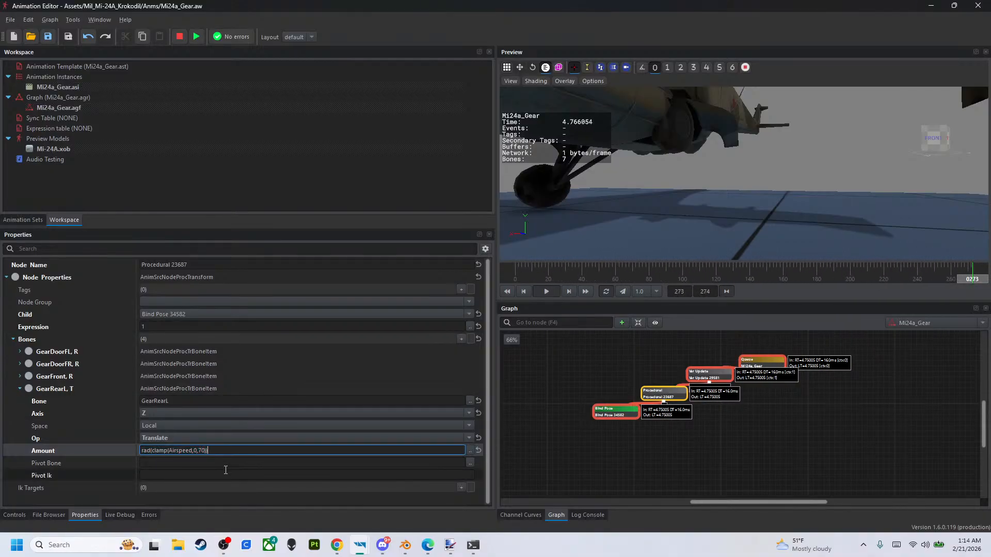
- Raise GearRearL's upper clamp limit to 90, making the Amount rad(clamp(Airspeed,0,90)), and inspect the rear gear in the preview
{"action": "key", "text": "Return"}
{"action": "right_click_drag", "start_coordinate": [615, 197], "coordinate": [655, 180]}
{"action": "key", "text": "w"}
{"action": "right_click_drag", "start_coordinate": [743, 174], "coordinate": [665, 168]}
{"action": "right_click_drag", "start_coordinate": [574, 136], "coordinate": [586, 137]}
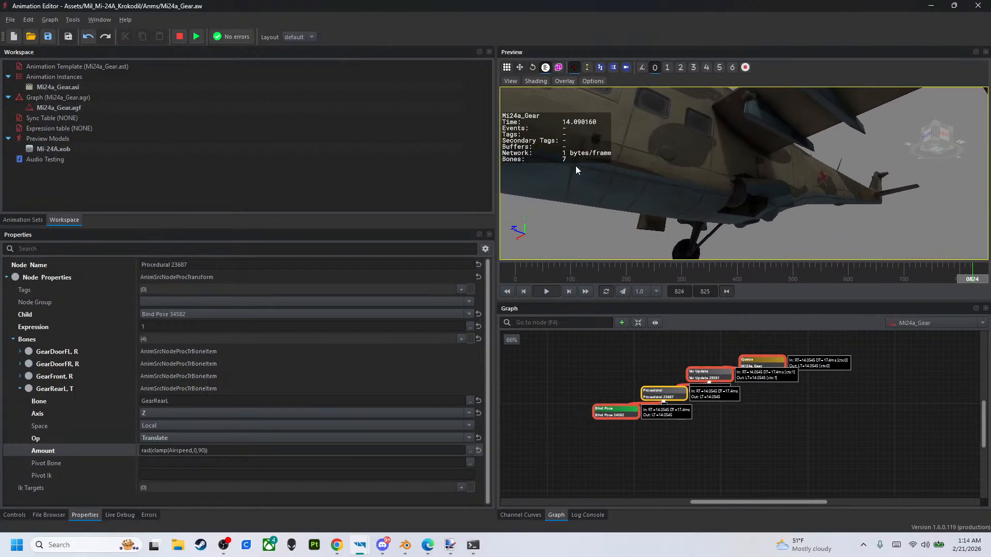
- Lower Airspeed to 0 and raise it back to 200 to test GearRearL's travel with the new limit
{"action": "left_click", "coordinate": [15, 515]}
{"action": "right_click_drag", "start_coordinate": [538, 202], "coordinate": [538, 202]}
{"action": "left_click_drag", "start_coordinate": [481, 276], "coordinate": [3, 280]}
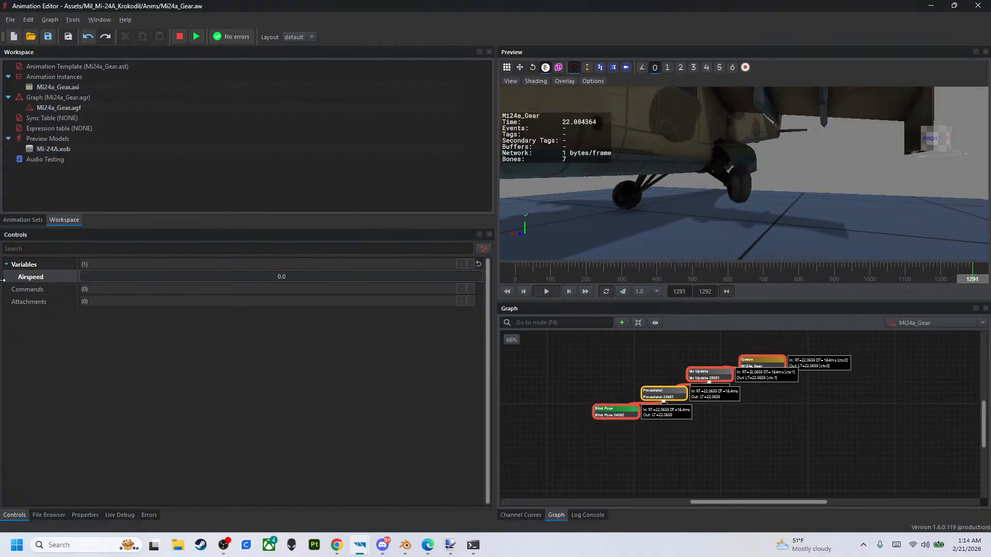
{"action": "left_click_drag", "start_coordinate": [87, 277], "coordinate": [515, 338]}
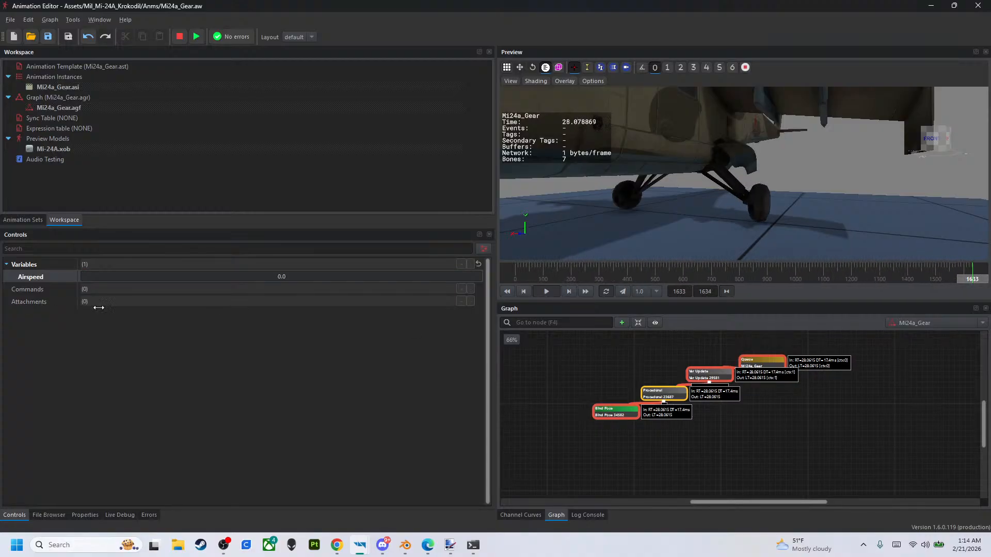
- Duplicate the Procedural node's GearRearL bone item by copying it into a newly added fifth bone item
{"action": "left_click", "coordinate": [652, 397]}
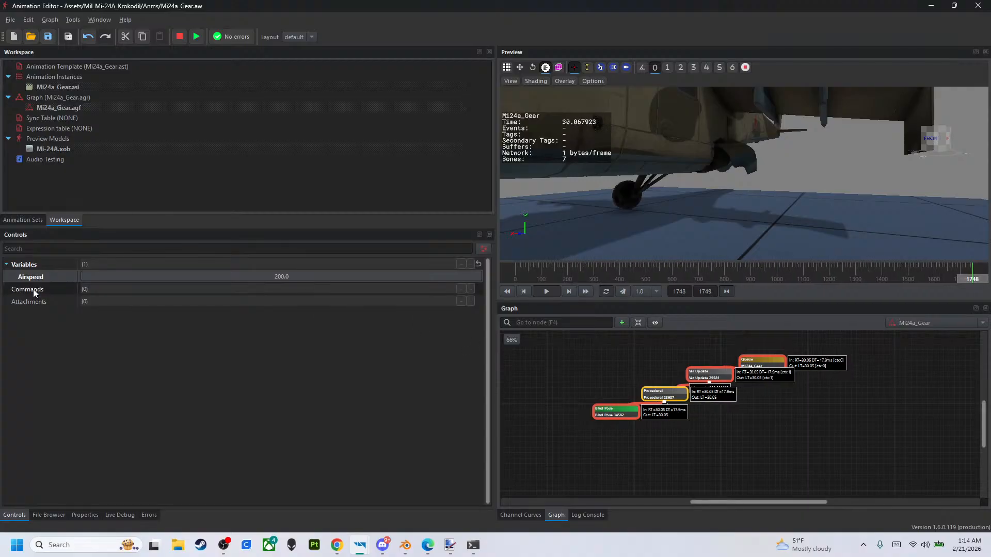
{"action": "left_click", "coordinate": [84, 515]}
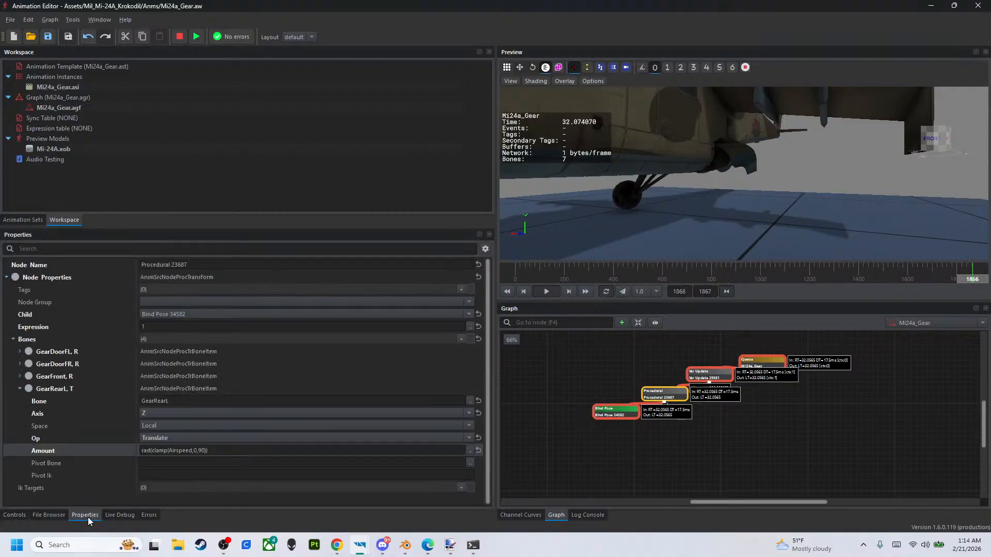
{"action": "left_click", "coordinate": [20, 388]}
{"action": "right_click", "coordinate": [44, 391]}
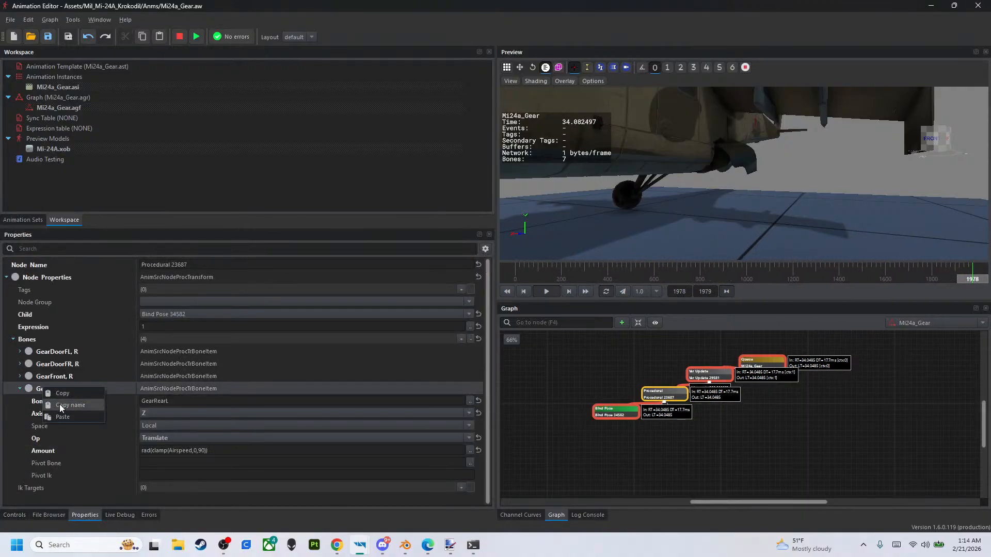
{"action": "left_click", "coordinate": [18, 388]}
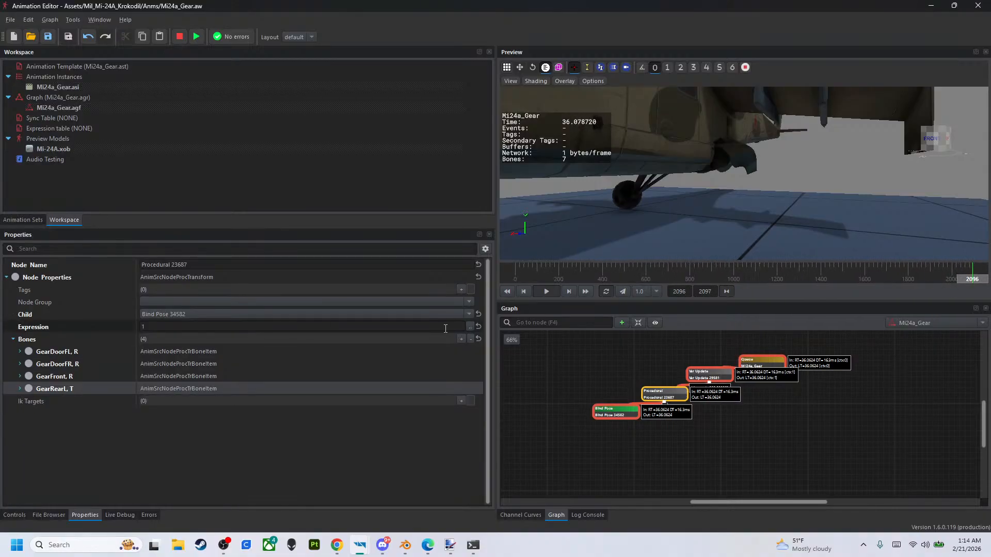
{"action": "left_click", "coordinate": [461, 339]}
{"action": "right_click", "coordinate": [47, 401]}
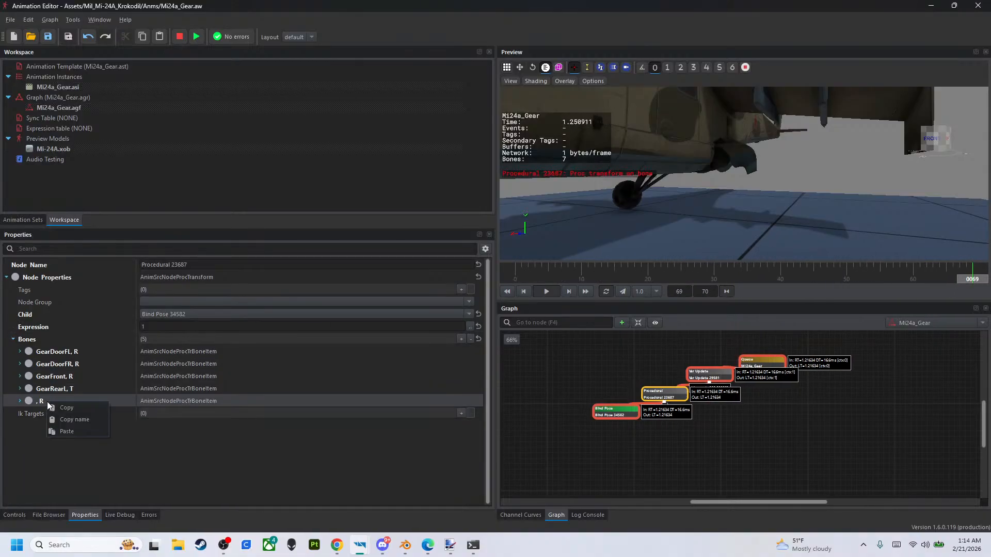
{"action": "left_click", "coordinate": [66, 427]}
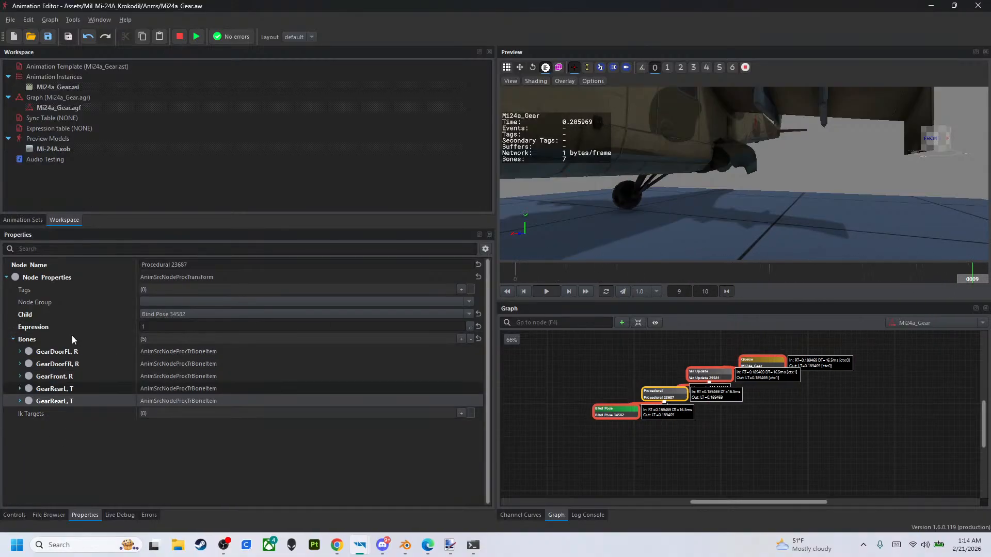
- Reload the Mi24a_Gear.aw workspace and assign the GearRearR bone to the duplicated GearRearL item in the Procedural node
{"action": "left_click", "coordinate": [35, 38]}
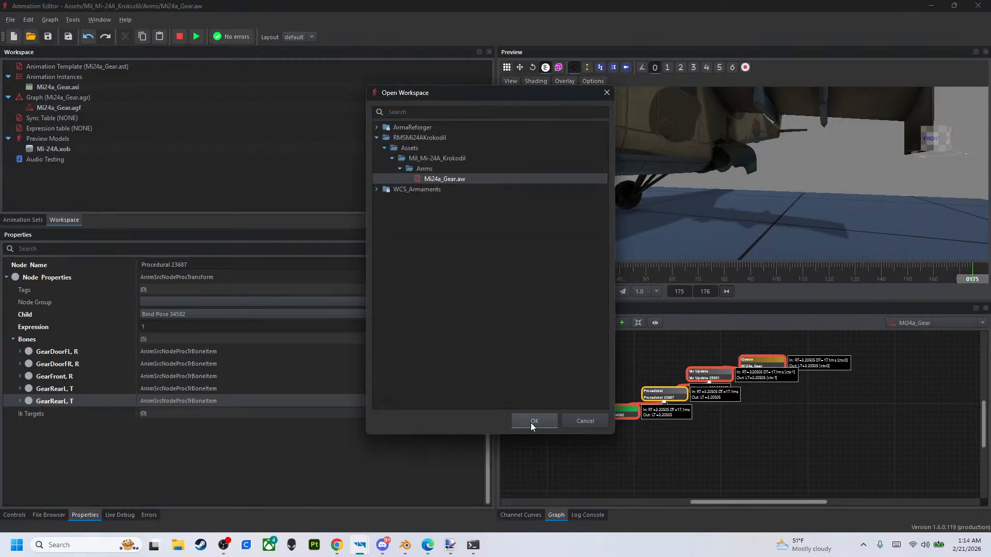
{"action": "left_click", "coordinate": [532, 424]}
{"action": "left_click", "coordinate": [703, 419]}
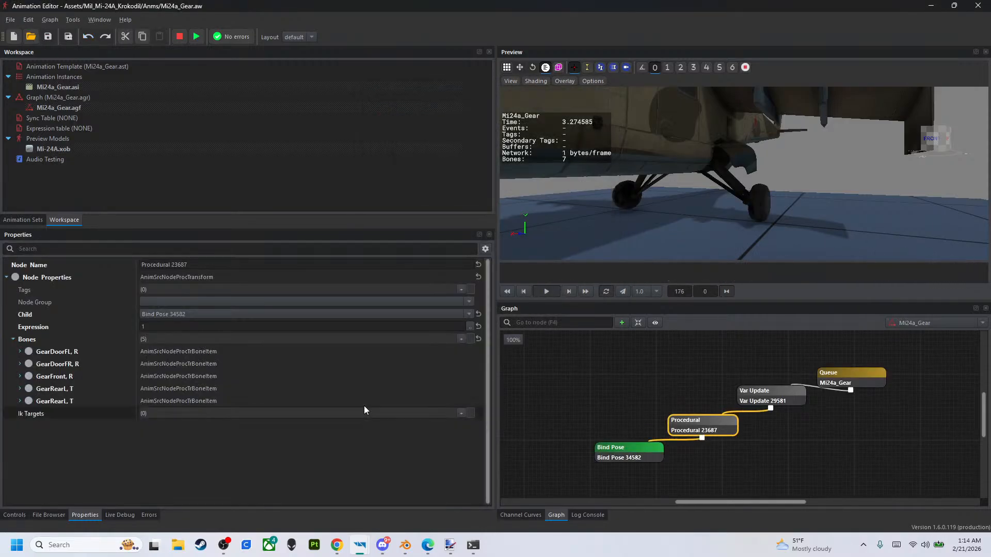
{"action": "left_click", "coordinate": [19, 401]}
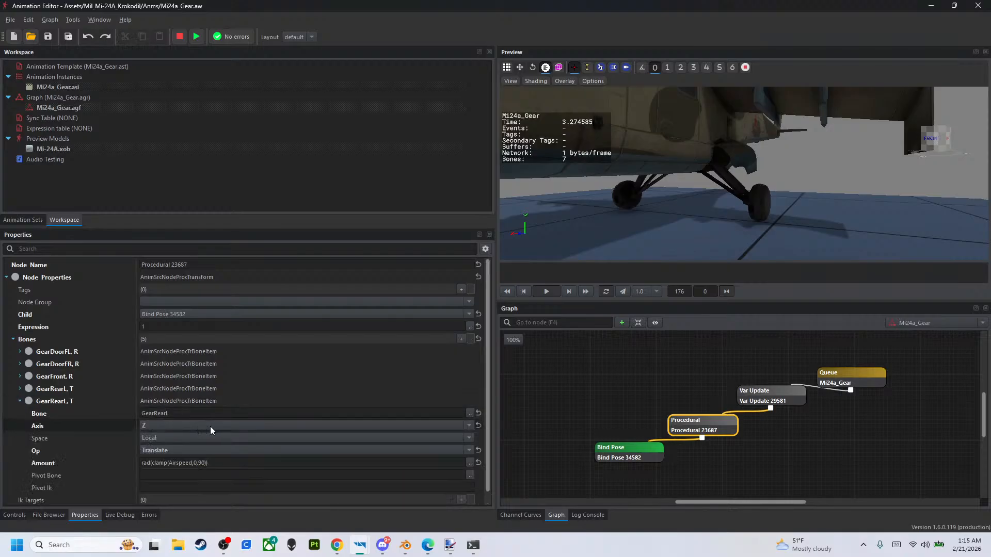
{"action": "left_click", "coordinate": [469, 414]}
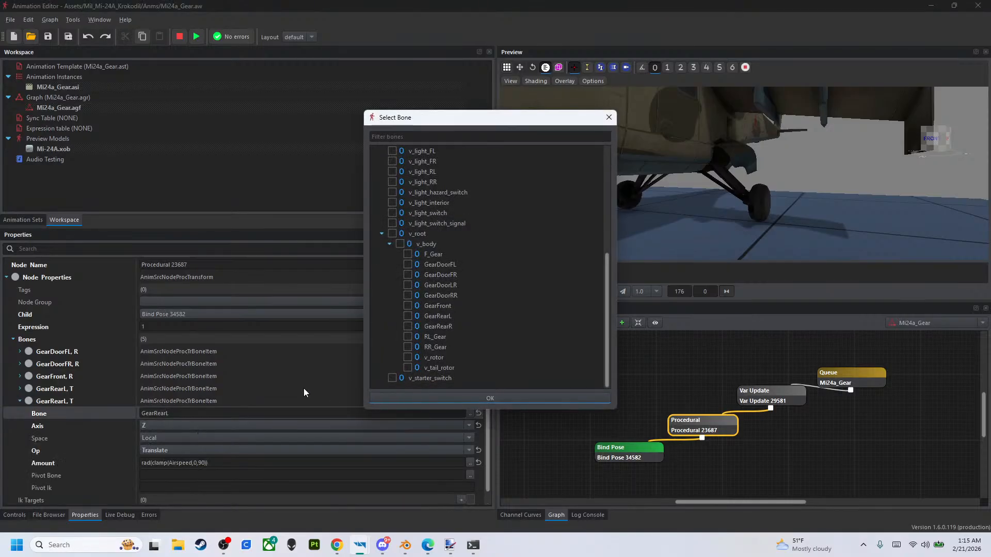
{"action": "left_click", "coordinate": [406, 326]}
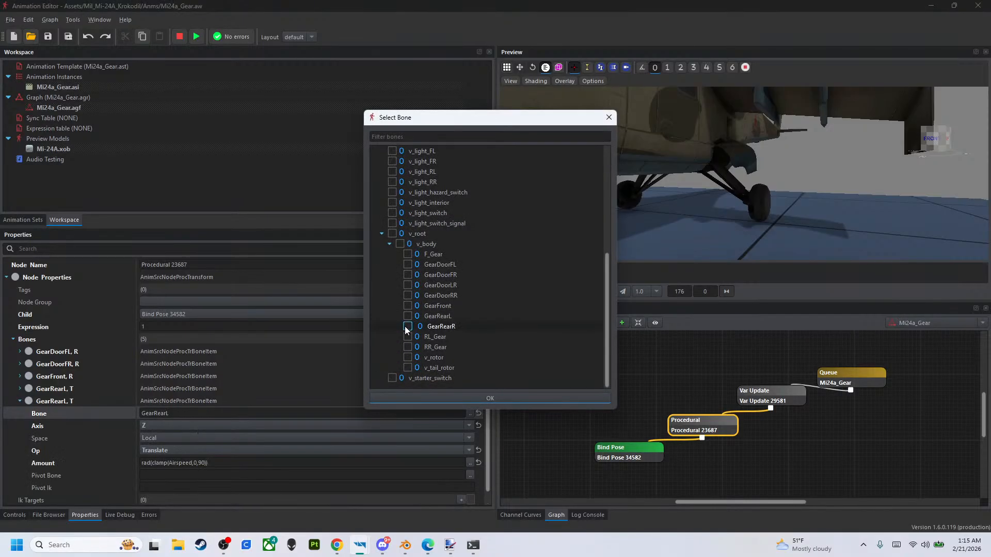
{"action": "left_click", "coordinate": [419, 395]}
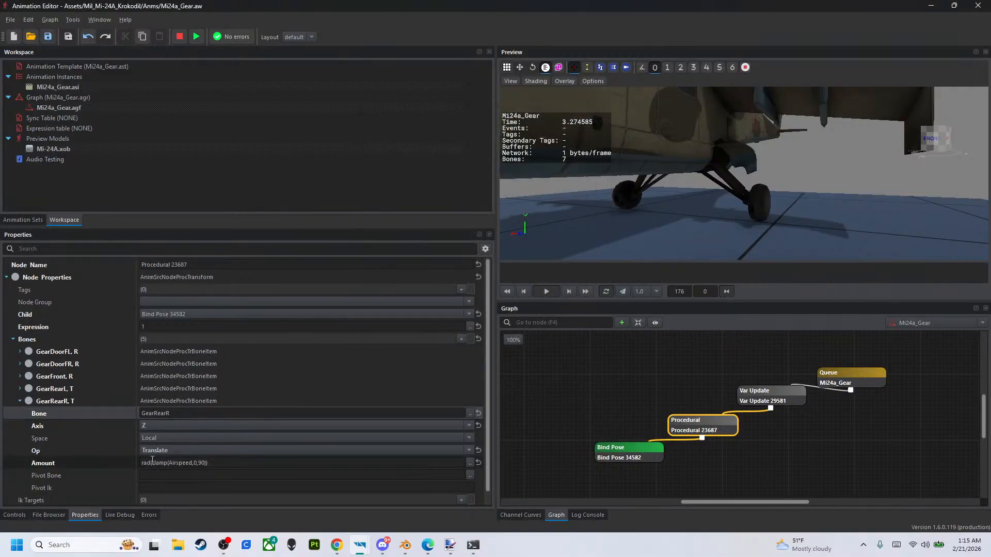
- Preview the graph from the Queue node and sweep Airspeed between 0 and 200 to test both rear gears
{"action": "left_click", "coordinate": [845, 391]}
{"action": "left_click", "coordinate": [14, 515]}
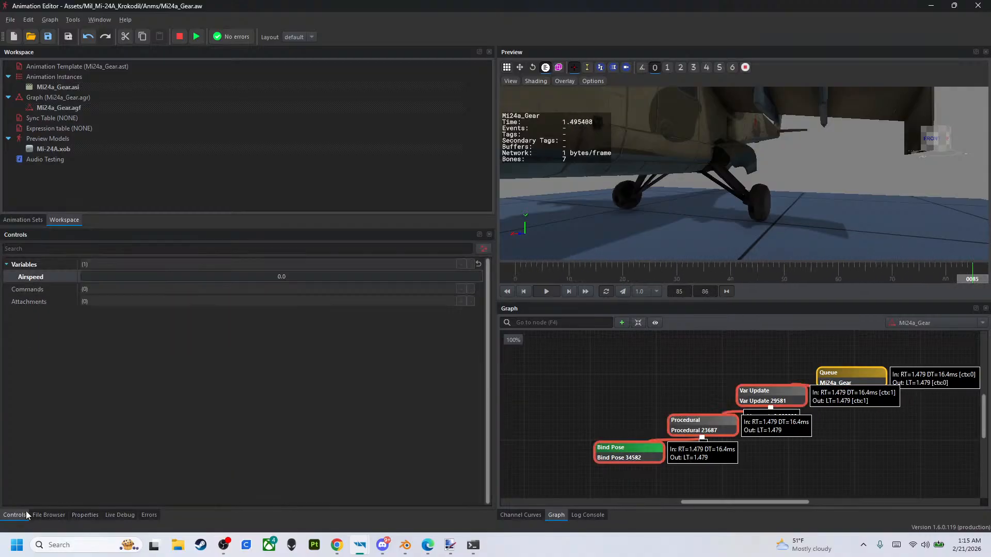
{"action": "left_click_drag", "start_coordinate": [324, 272], "coordinate": [4, 277]}
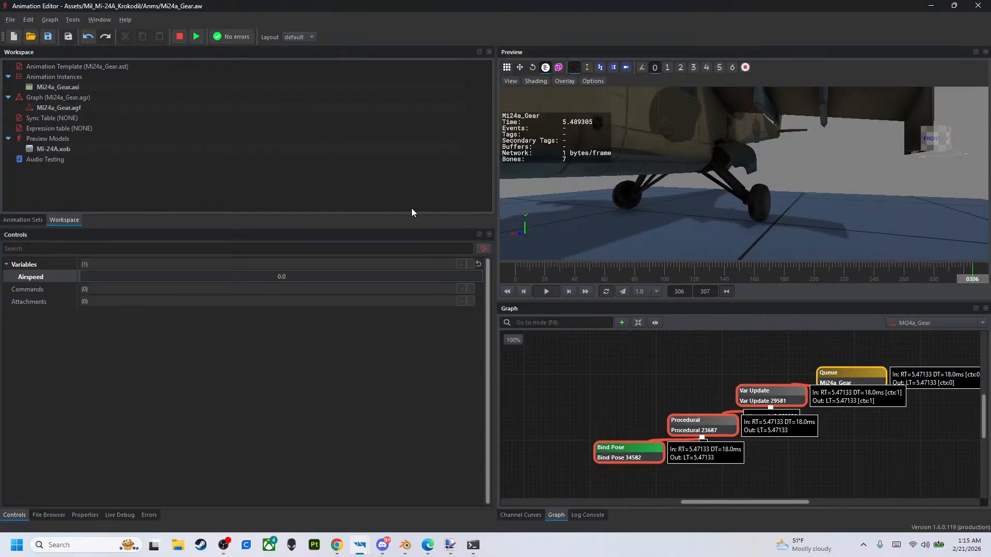
{"action": "right_click_drag", "start_coordinate": [743, 176], "coordinate": [596, 177]}
{"action": "left_click_drag", "start_coordinate": [273, 274], "coordinate": [483, 276]}
{"action": "left_click_drag", "start_coordinate": [614, 268], "coordinate": [3, 295]}
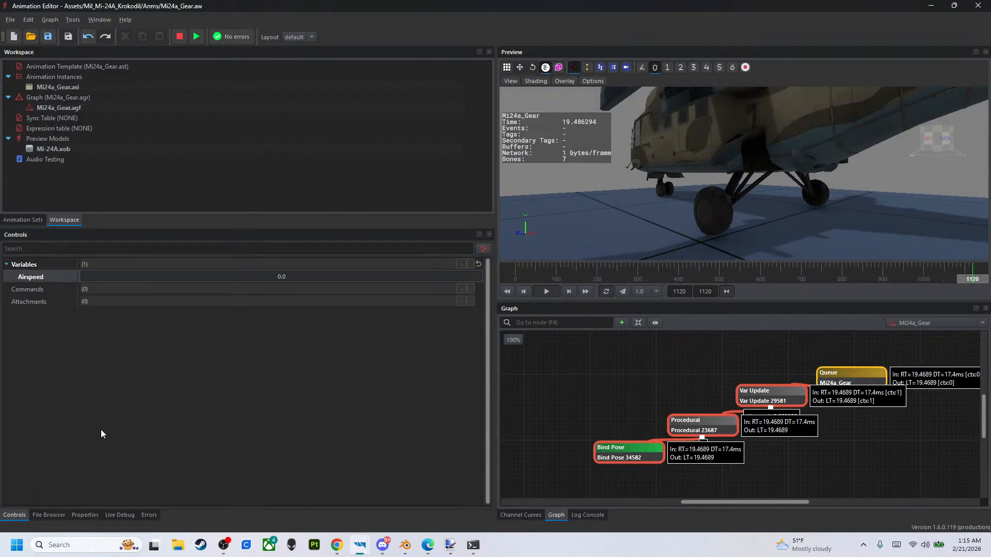
{"action": "left_click_drag", "start_coordinate": [309, 283], "coordinate": [779, 405]}
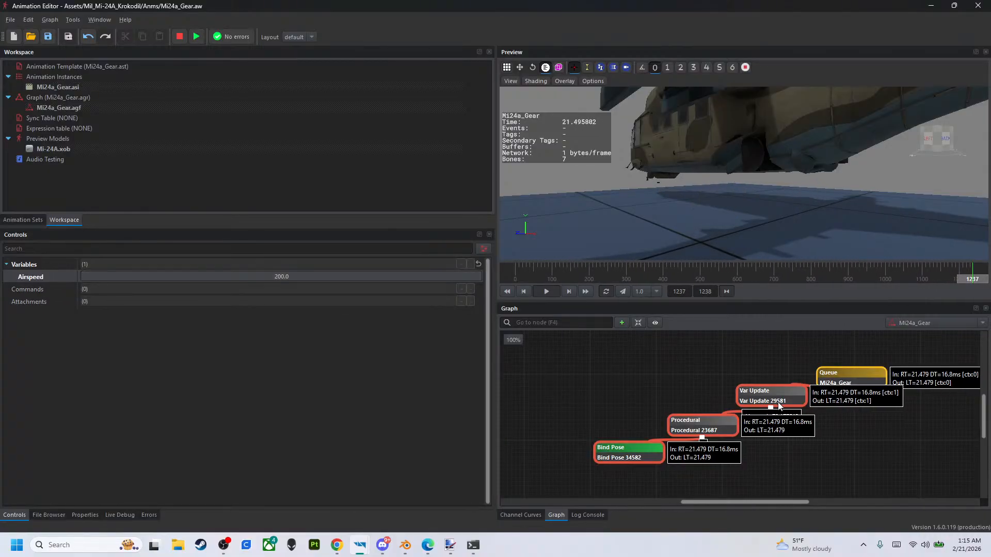
- Add two more empty bone items to the Procedural node's Bones list
{"action": "left_click", "coordinate": [695, 434]}
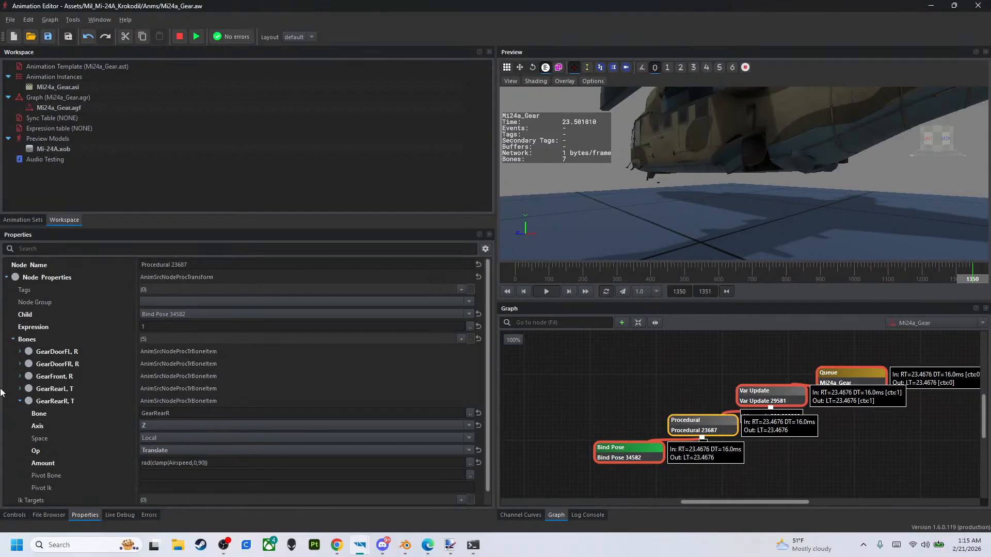
{"action": "left_click", "coordinate": [460, 339]}
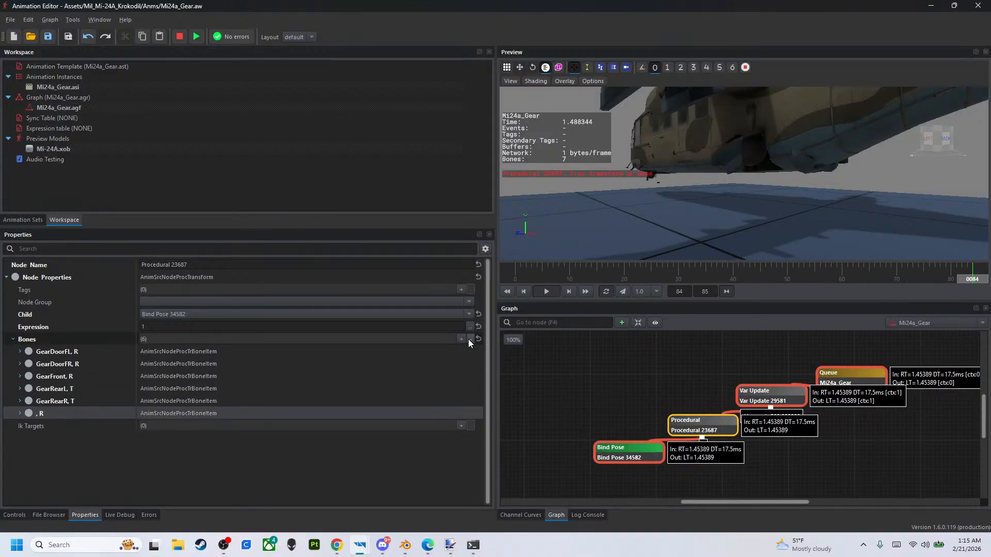
{"action": "left_click", "coordinate": [461, 339]}
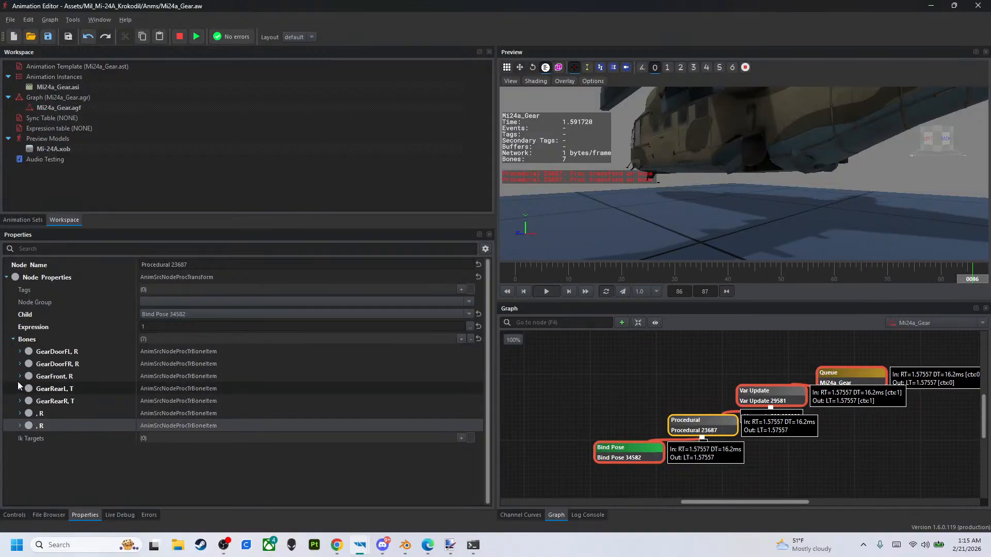
{"action": "left_click", "coordinate": [19, 364]}
{"action": "left_click", "coordinate": [20, 364]}
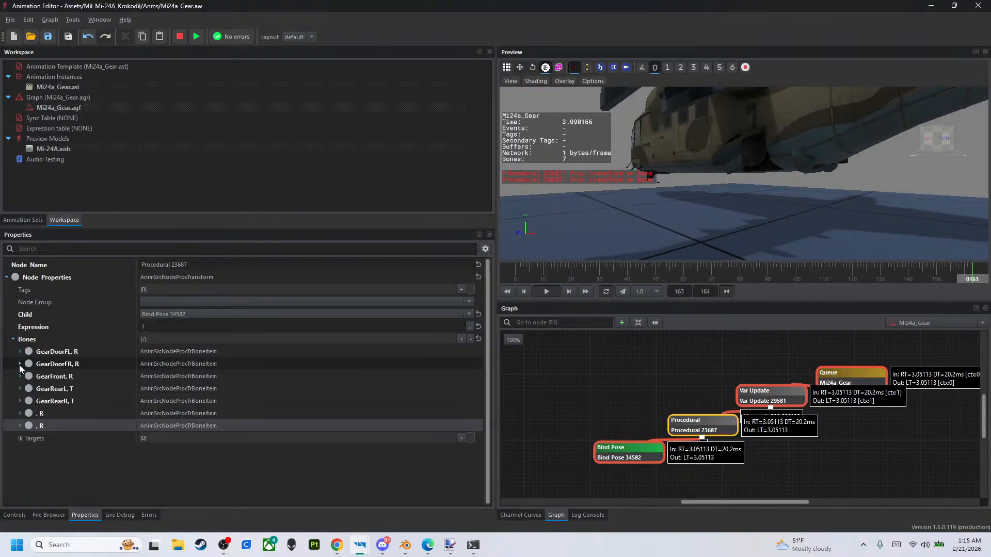
- Copy the GearDoorFL and GearDoorFR settings into the two empty bone items, in that order
{"action": "right_click", "coordinate": [67, 355]}
{"action": "left_click", "coordinate": [88, 360]}
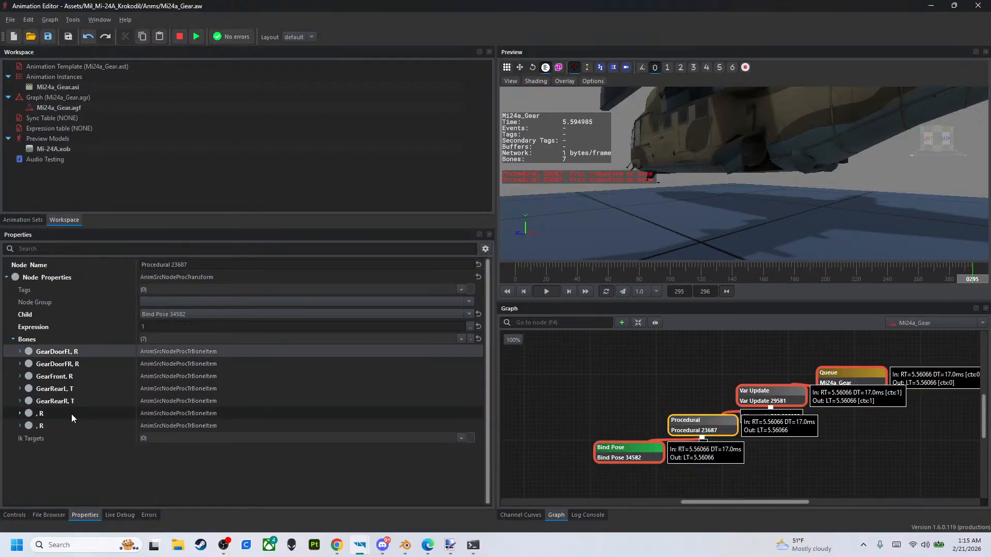
{"action": "right_click", "coordinate": [72, 413]}
{"action": "left_click", "coordinate": [91, 440]}
{"action": "right_click", "coordinate": [64, 367]}
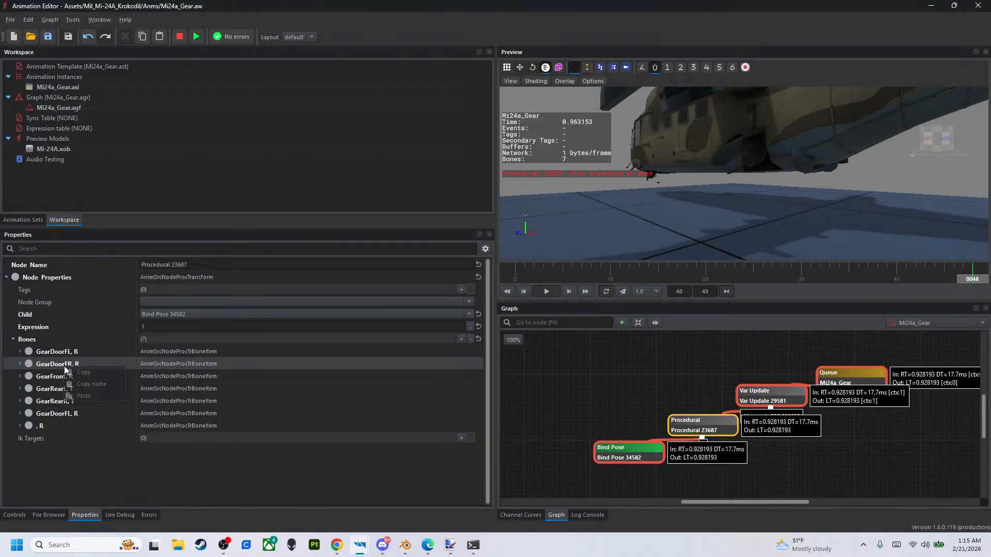
{"action": "left_click", "coordinate": [88, 372]}
{"action": "right_click", "coordinate": [60, 426]}
{"action": "left_click", "coordinate": [79, 455]}
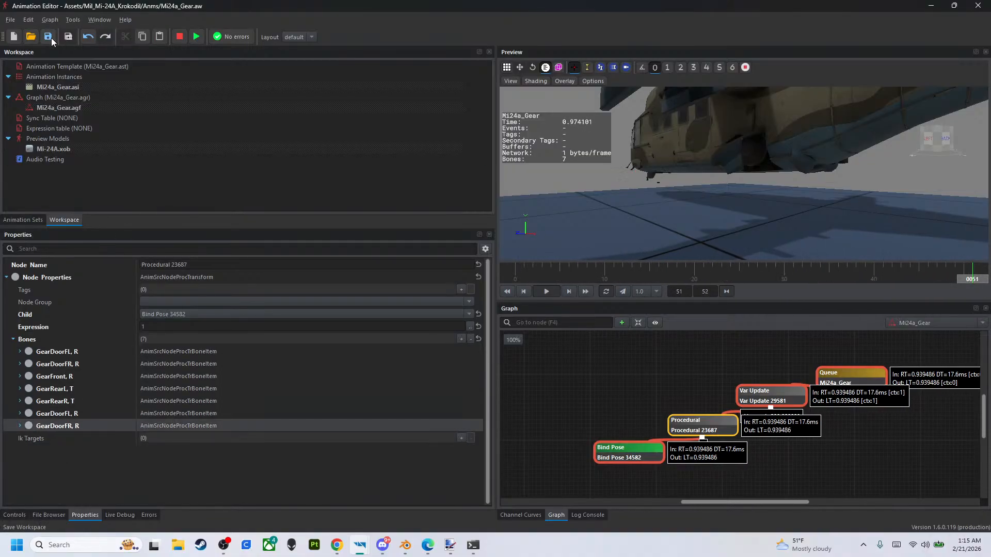
- Reload the Mi24a_Gear.aw workspace and assign the GearDoorLR bone to the duplicated GearDoorFL item
{"action": "left_click", "coordinate": [31, 36]}
{"action": "left_click", "coordinate": [525, 417]}
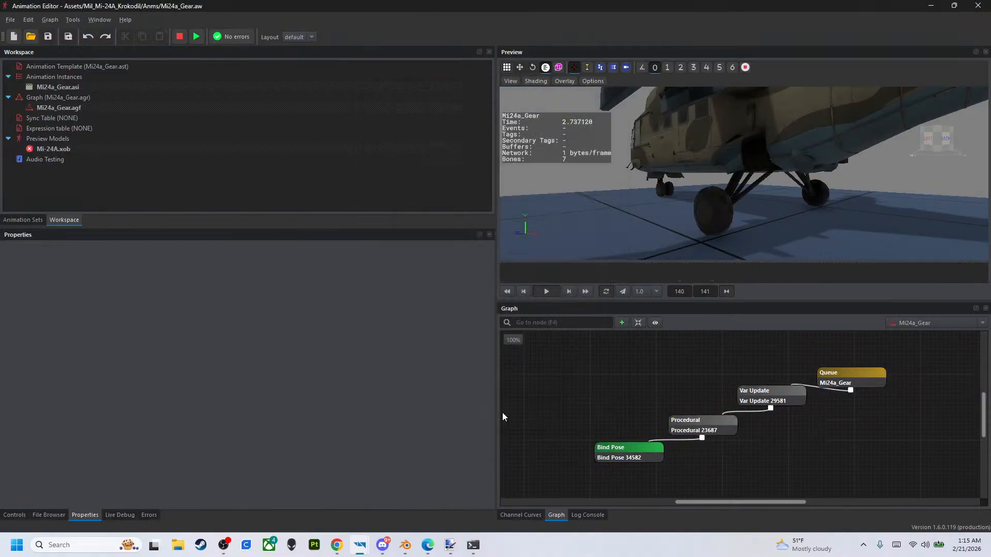
{"action": "left_click", "coordinate": [716, 425]}
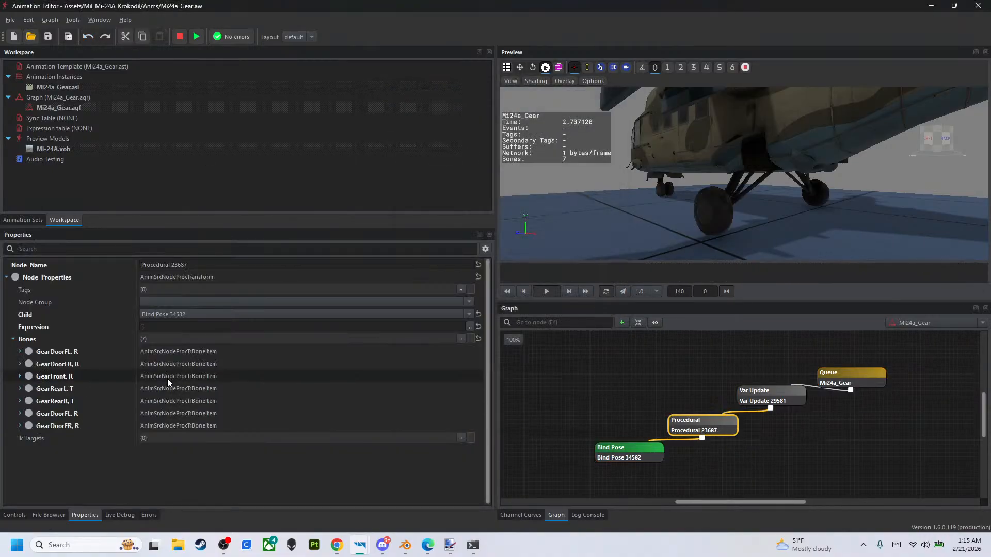
{"action": "left_click", "coordinate": [20, 414]}
{"action": "left_click", "coordinate": [470, 426]}
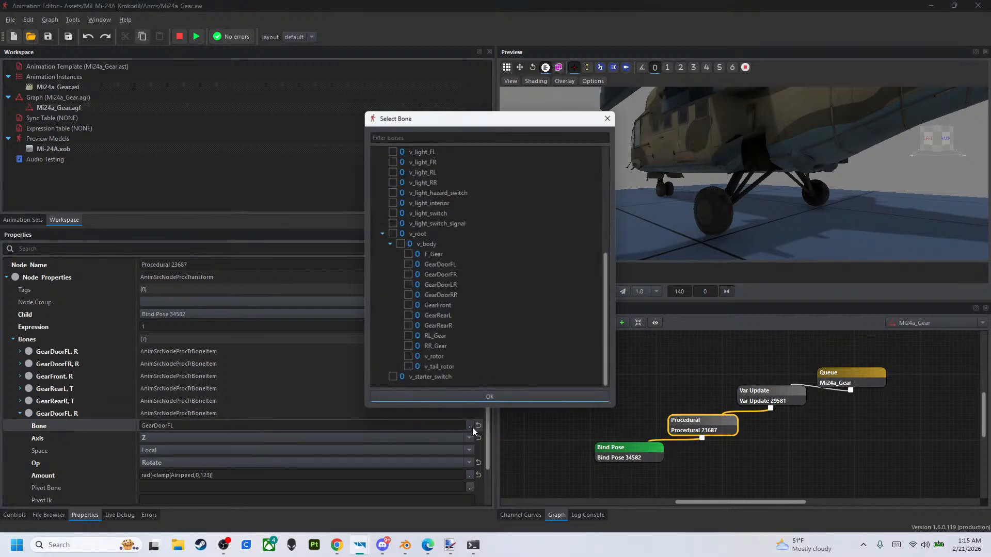
{"action": "left_click", "coordinate": [408, 285]}
{"action": "left_click", "coordinate": [450, 396]}
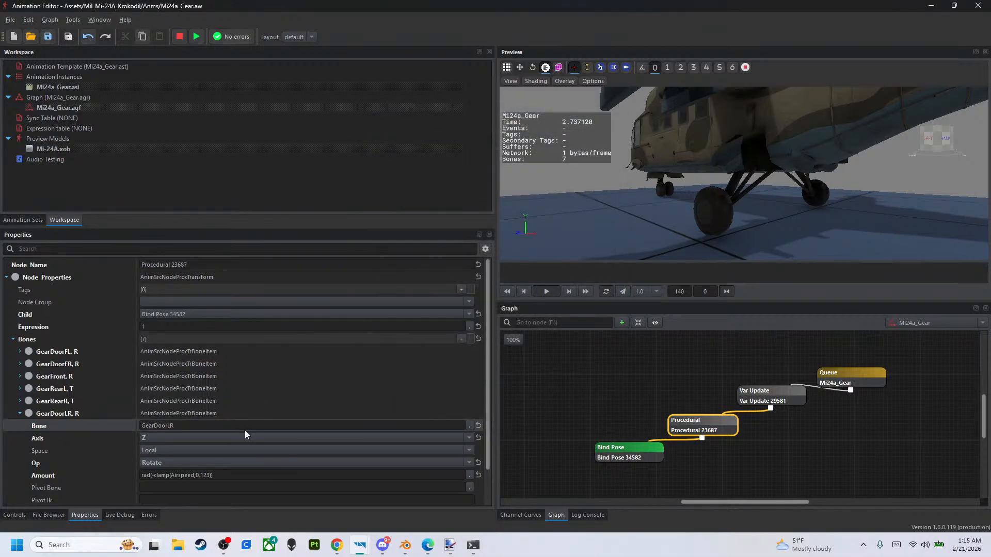
- Assign the GearDoorRR bone to the duplicated GearDoorFR item at the end of the Bones list
{"action": "scroll", "coordinate": [206, 439], "scroll_direction": "down", "scroll_amount": 1}
{"action": "left_click", "coordinate": [20, 475]}
{"action": "scroll", "coordinate": [360, 480], "scroll_direction": "down", "scroll_amount": 3}
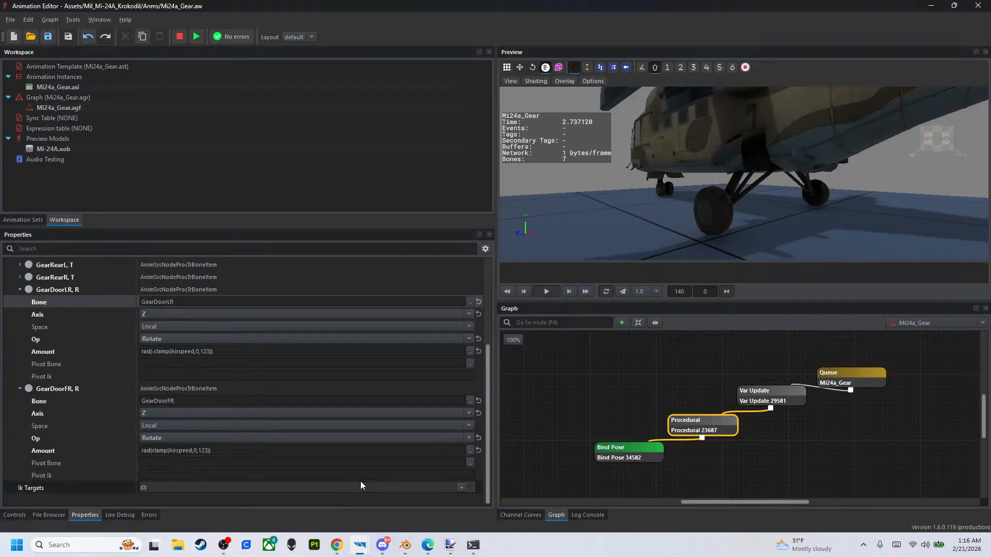
{"action": "left_click", "coordinate": [470, 400]}
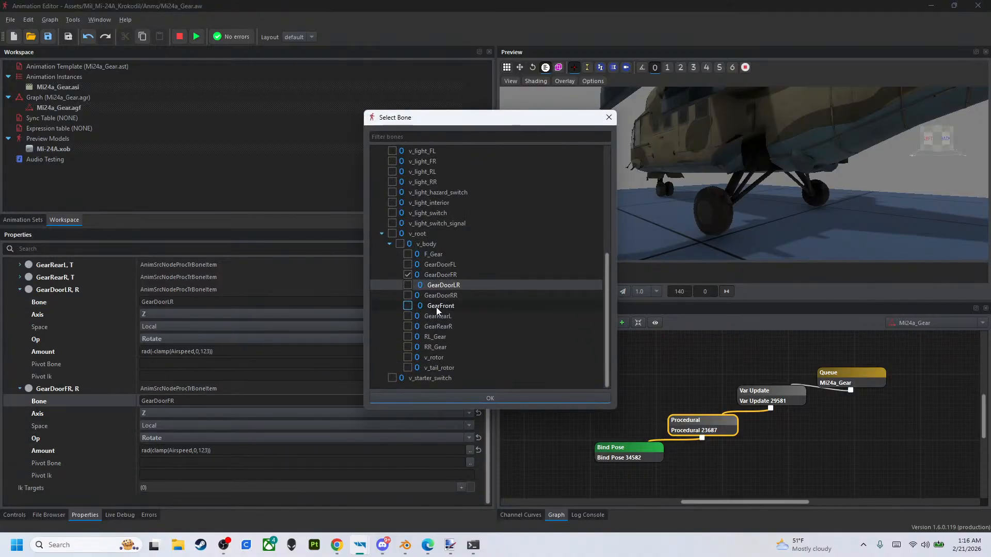
{"action": "left_click", "coordinate": [408, 295]}
{"action": "left_click", "coordinate": [461, 398]}
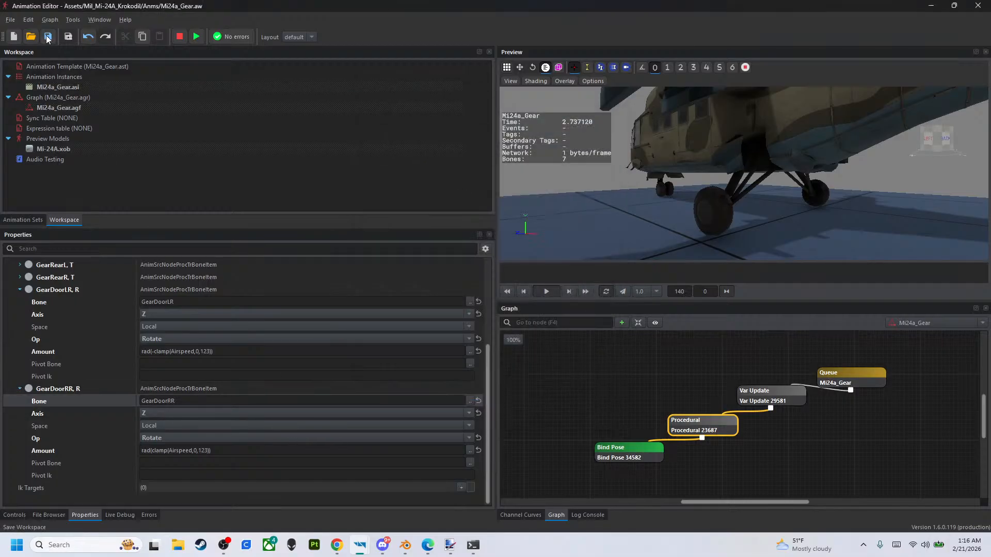
- Play the Mi24a_Gear queue node, raise Airspeed to 200 and inspect the rear gear doors from below the fuselage
{"action": "left_click", "coordinate": [862, 372]}
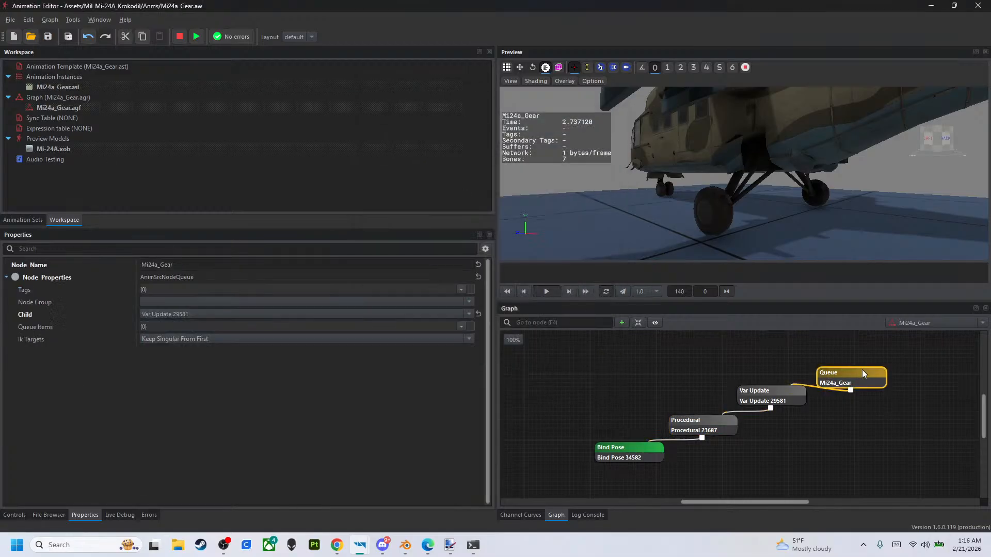
{"action": "left_click", "coordinate": [23, 515]}
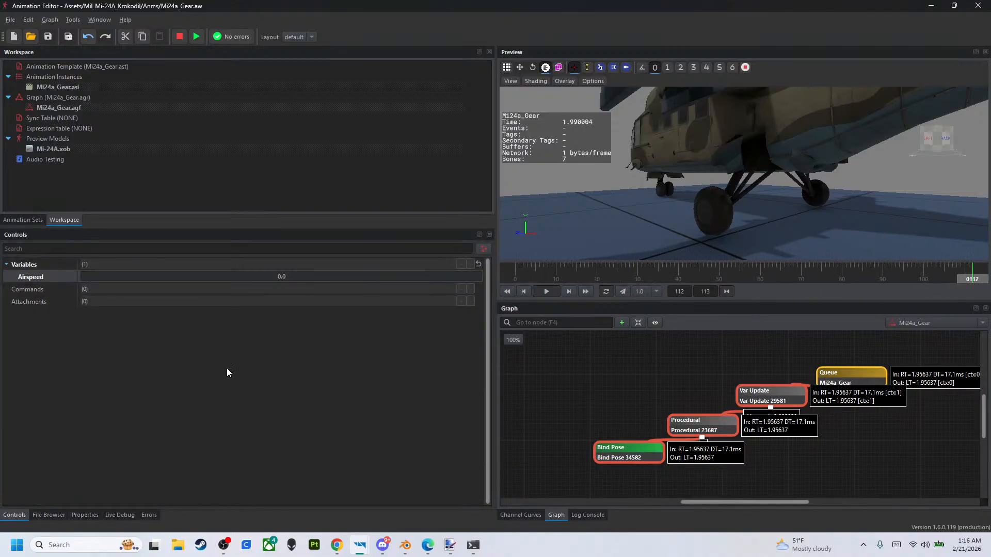
{"action": "left_click_drag", "start_coordinate": [155, 274], "coordinate": [593, 304]}
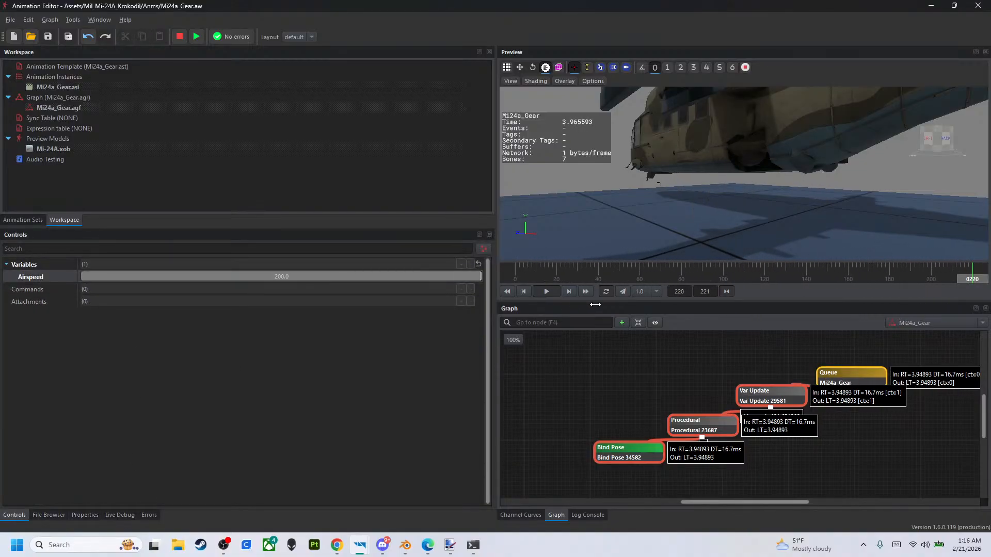
{"action": "right_click_drag", "start_coordinate": [715, 190], "coordinate": [676, 145]}
{"action": "key", "text": "w"}
{"action": "key", "text": "w"}
{"action": "key", "text": "w"}
{"action": "key", "text": "w"}
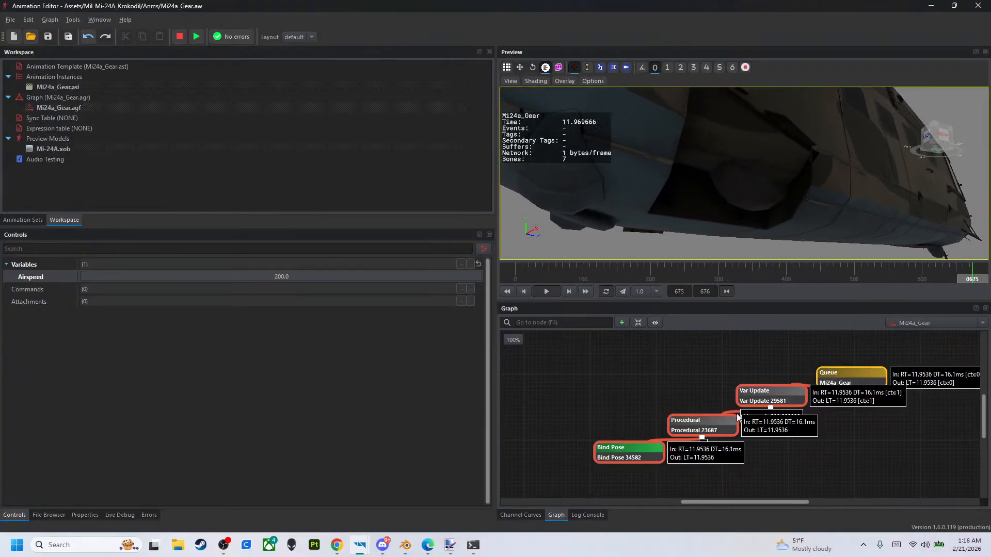
- Set the clamp maximum to 100 in the Amount expressions of the GearDoorLR and GearDoorRR items in the Procedural node
{"action": "left_click", "coordinate": [721, 430]}
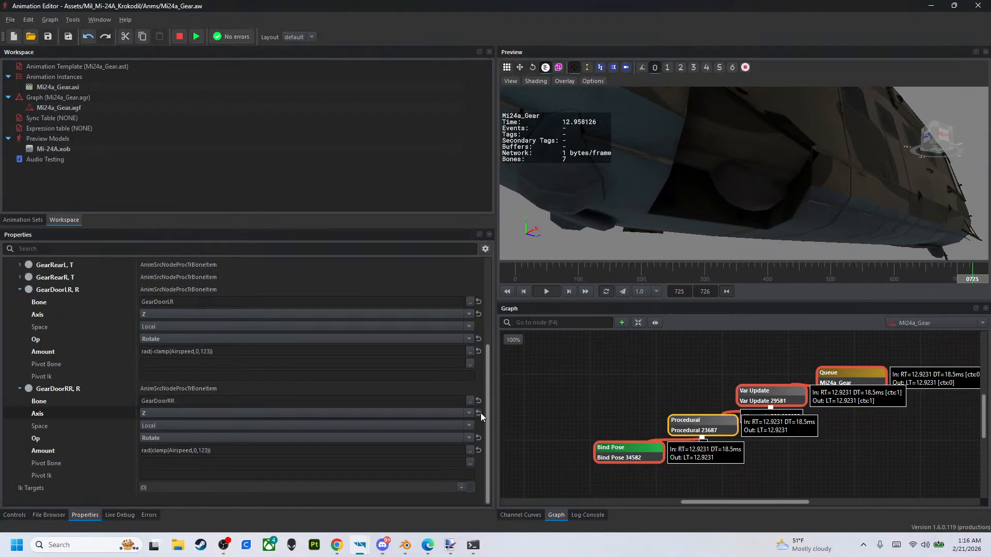
{"action": "double_click", "coordinate": [208, 351]}
{"action": "double_click", "coordinate": [208, 351]}
{"action": "type", "text": "100"}
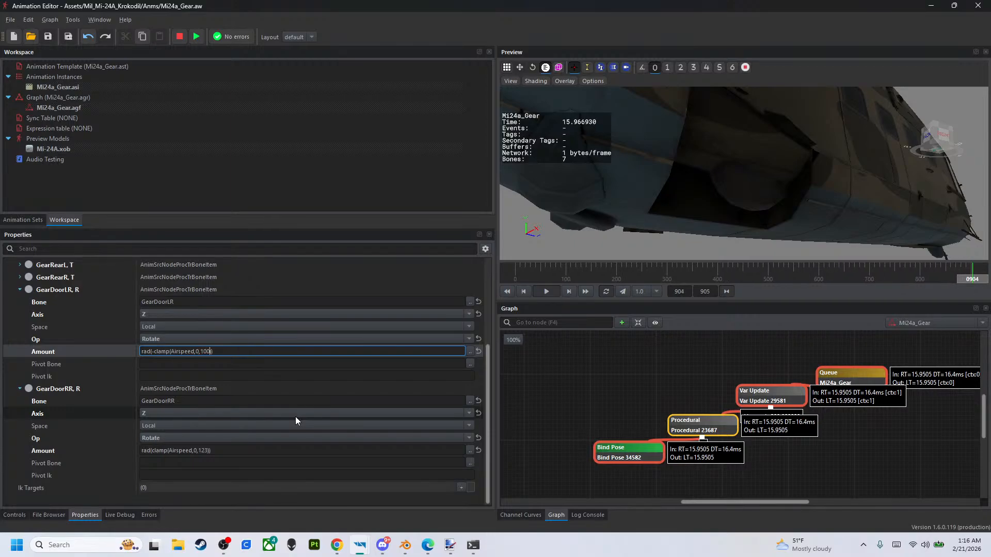
{"action": "key", "text": "Return"}
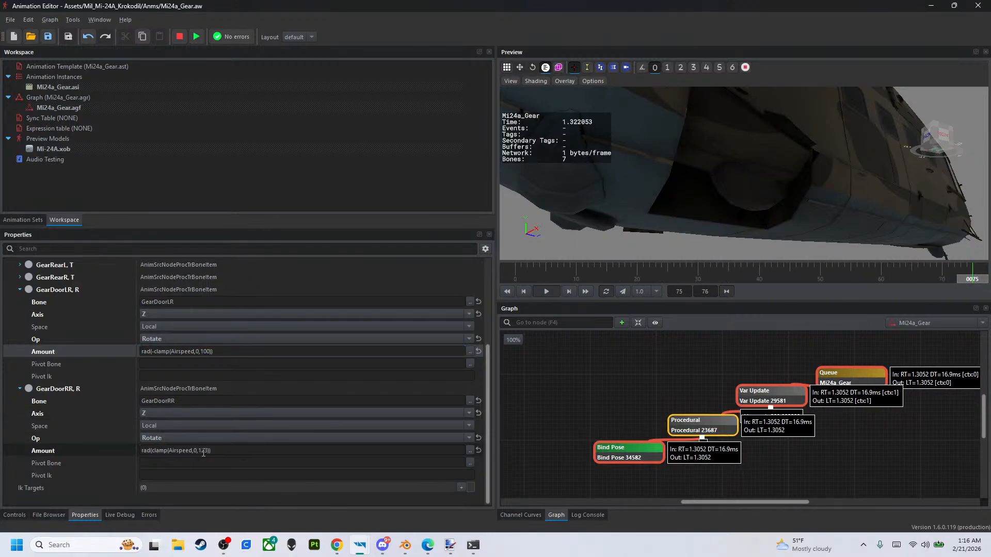
{"action": "double_click", "coordinate": [203, 450]}
{"action": "double_click", "coordinate": [203, 450]}
{"action": "type", "text": "100"}
{"action": "key", "text": "Return"}
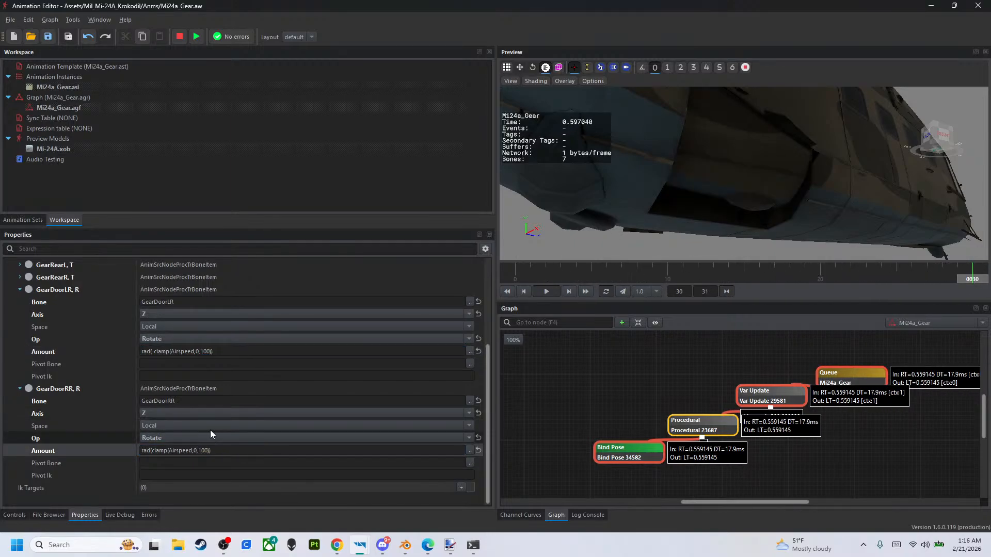
- Set the clamp maximum to 80 in the Amount expressions of GearDoorRR and GearDoorLR, checking the door fit in the preview
{"action": "double_click", "coordinate": [205, 451]}
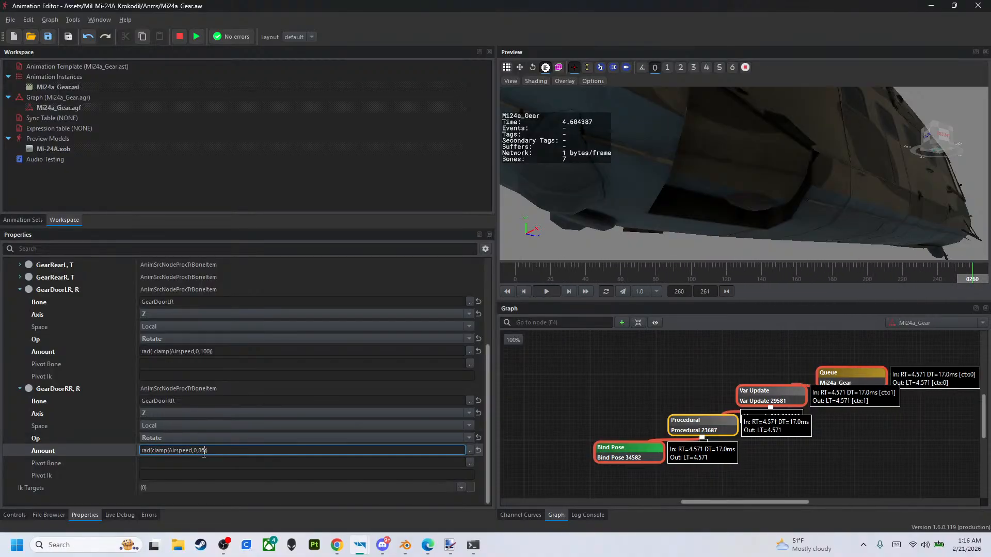
{"action": "key", "text": "Return"}
{"action": "right_click_drag", "start_coordinate": [670, 195], "coordinate": [542, 192]}
{"action": "right_click_drag", "start_coordinate": [634, 192], "coordinate": [599, 182]}
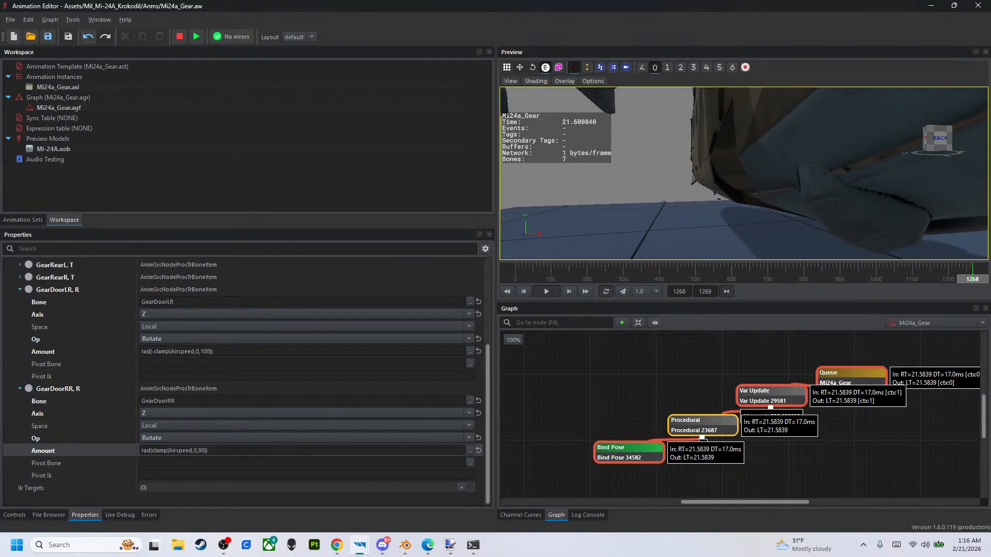
{"action": "left_click", "coordinate": [208, 351]}
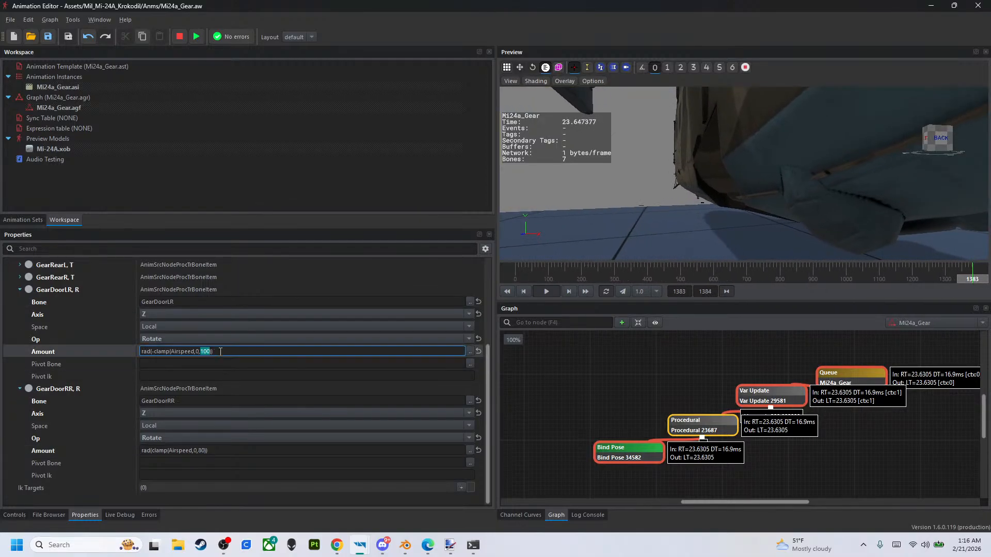
{"action": "key", "text": "Return"}
{"action": "right_click_drag", "start_coordinate": [723, 244], "coordinate": [803, 238]}
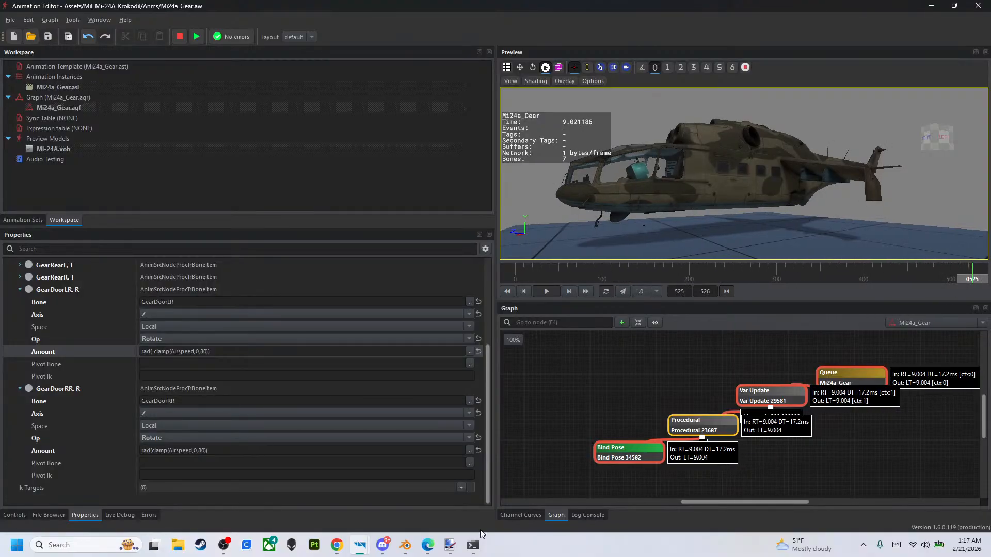
- Sweep the Airspeed variable down to 0 to test the gear and door motion
{"action": "left_click", "coordinate": [15, 515]}
{"action": "left_click_drag", "start_coordinate": [436, 277], "coordinate": [3, 279]}
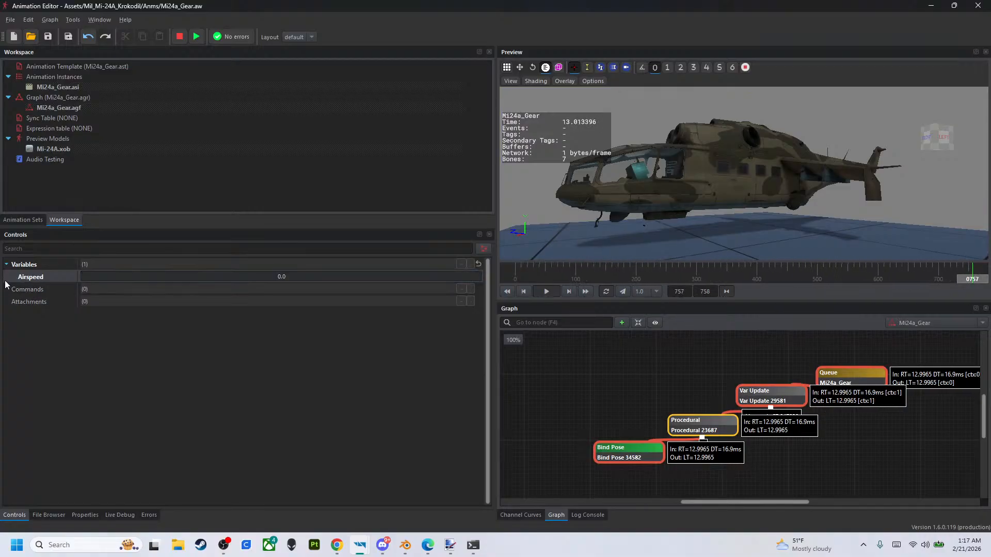
{"action": "left_click_drag", "start_coordinate": [99, 276], "coordinate": [5, 226]}
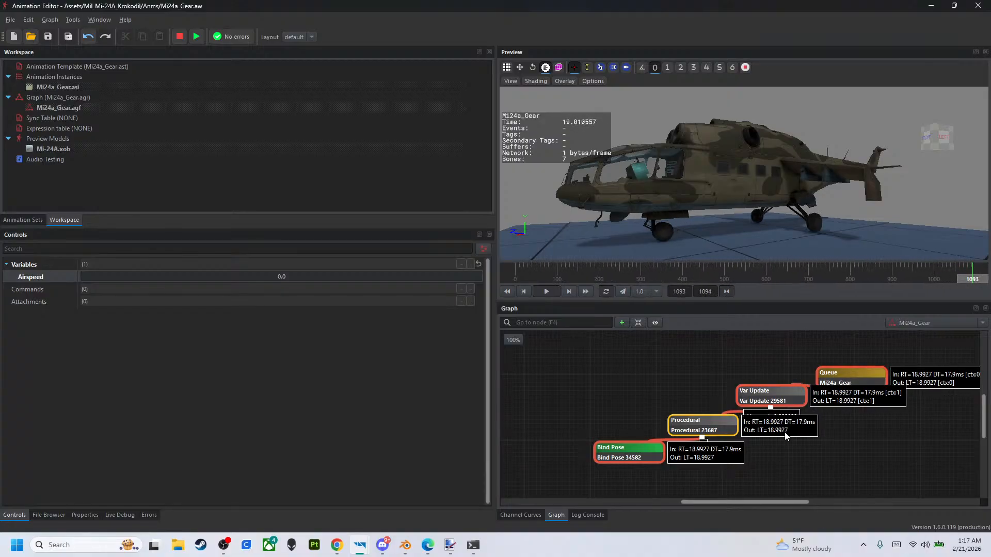
- Try a Max Difference Per Second of 70 for Airspeed in the Var Update node and sweep Airspeed to test it
{"action": "left_click", "coordinate": [769, 396]}
{"action": "left_click", "coordinate": [248, 425]}
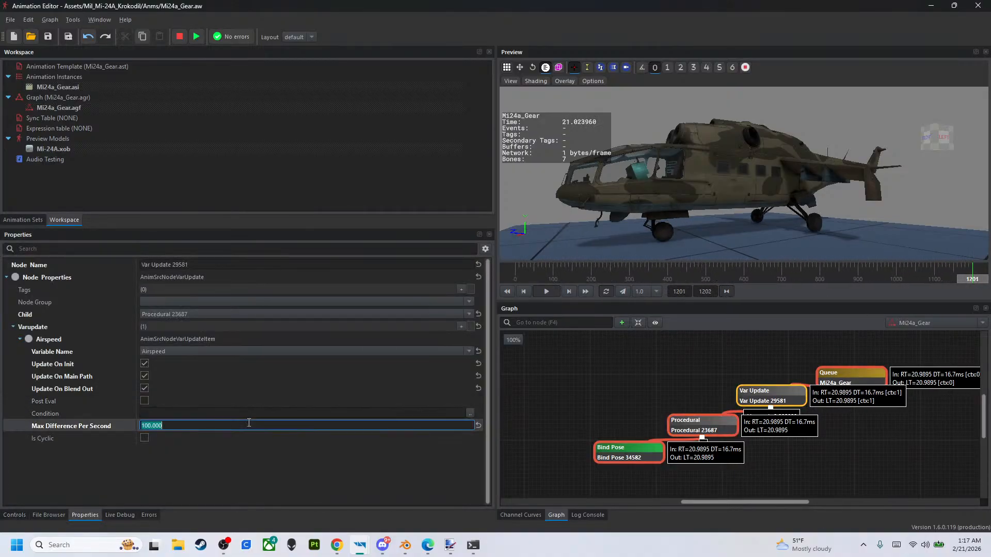
{"action": "key", "text": "Return"}
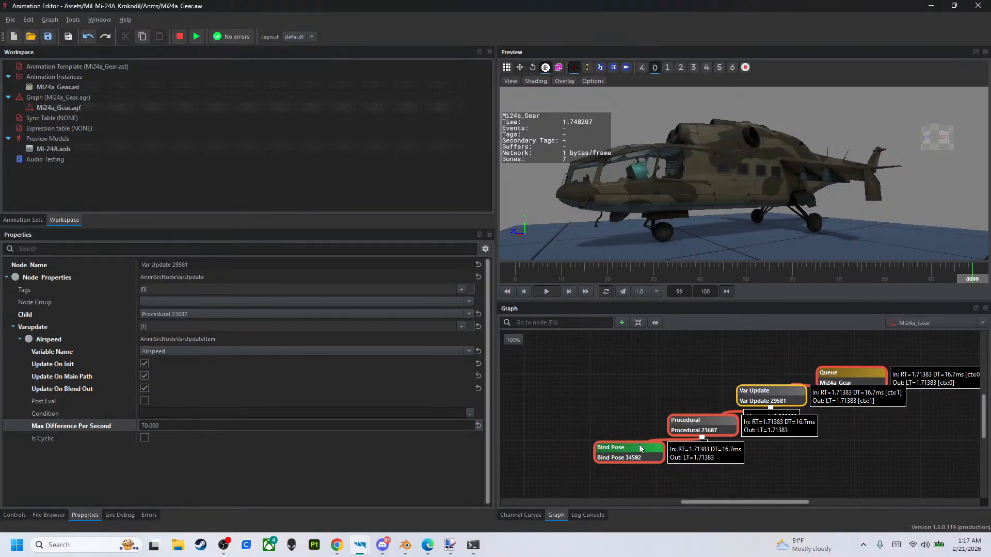
{"action": "left_click", "coordinate": [671, 427]}
{"action": "left_click", "coordinate": [37, 514]}
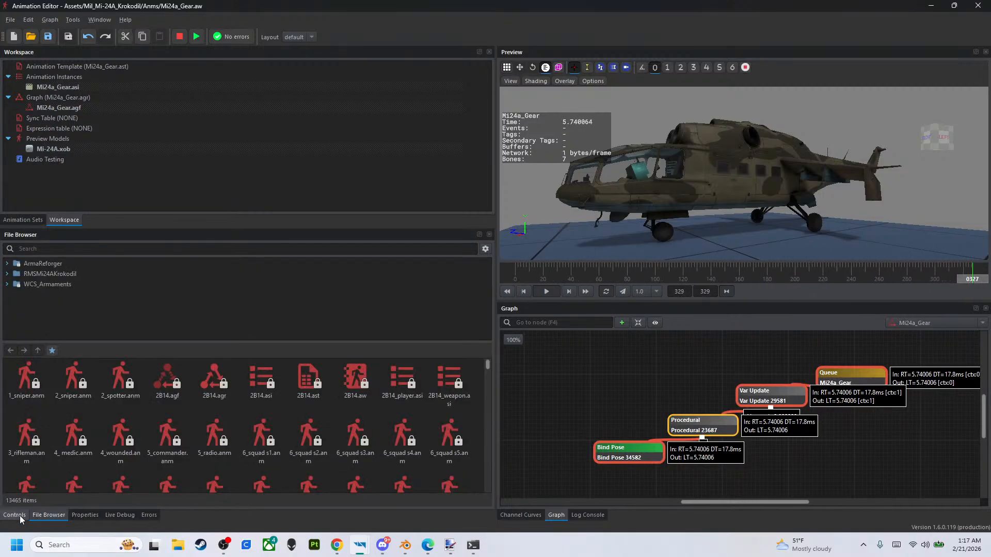
{"action": "left_click", "coordinate": [14, 515]}
{"action": "left_click_drag", "start_coordinate": [82, 277], "coordinate": [2, 291]}
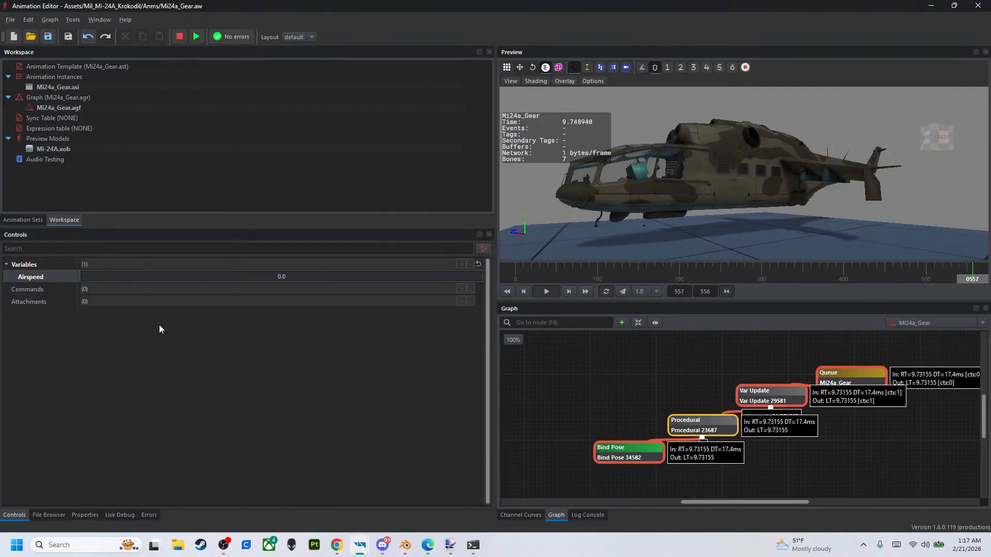
- Set Airspeed's Max Difference Per Second to 60 in the Var Update node and test it by sweeping Airspeed between 0 and 200
{"action": "left_click", "coordinate": [761, 396]}
{"action": "double_click", "coordinate": [187, 427]}
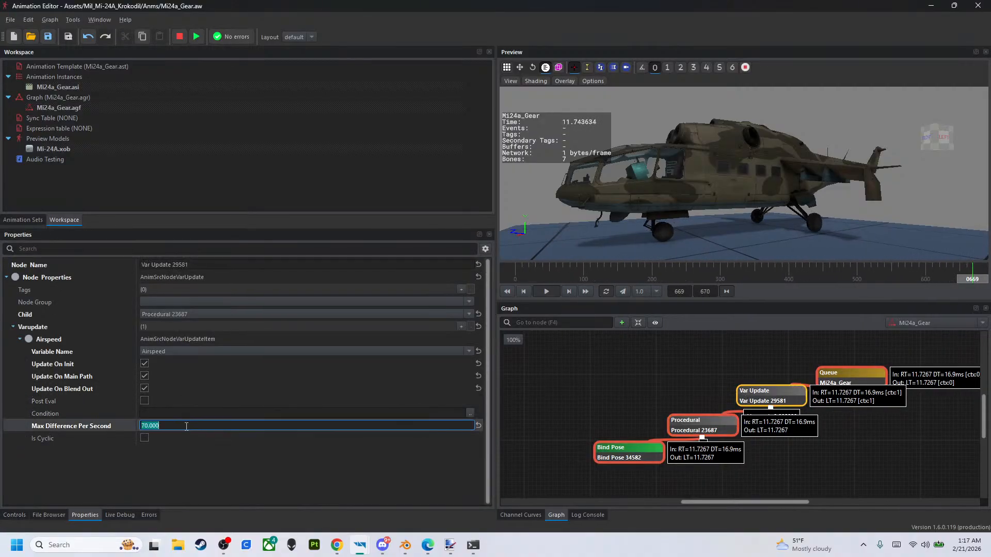
{"action": "key", "text": "Return"}
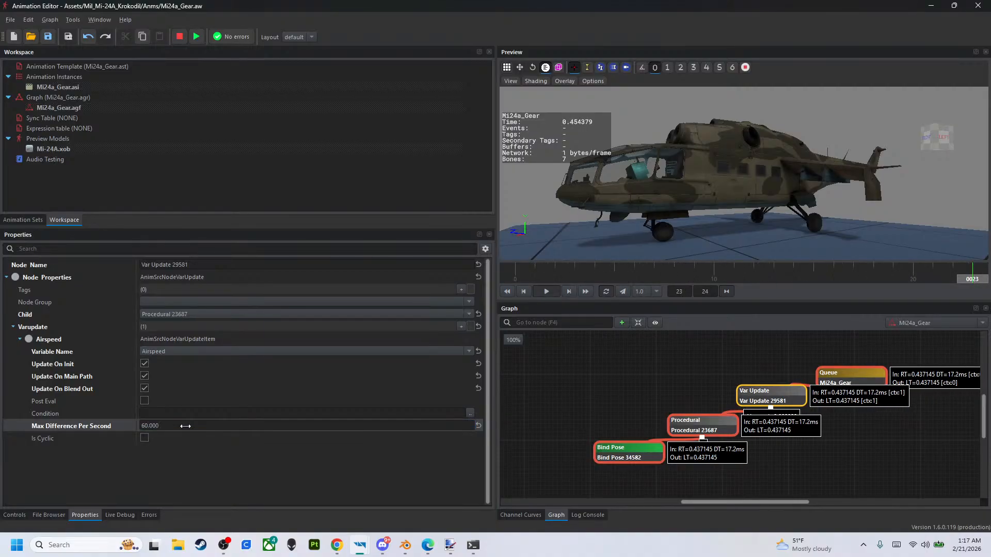
{"action": "left_click", "coordinate": [14, 515]}
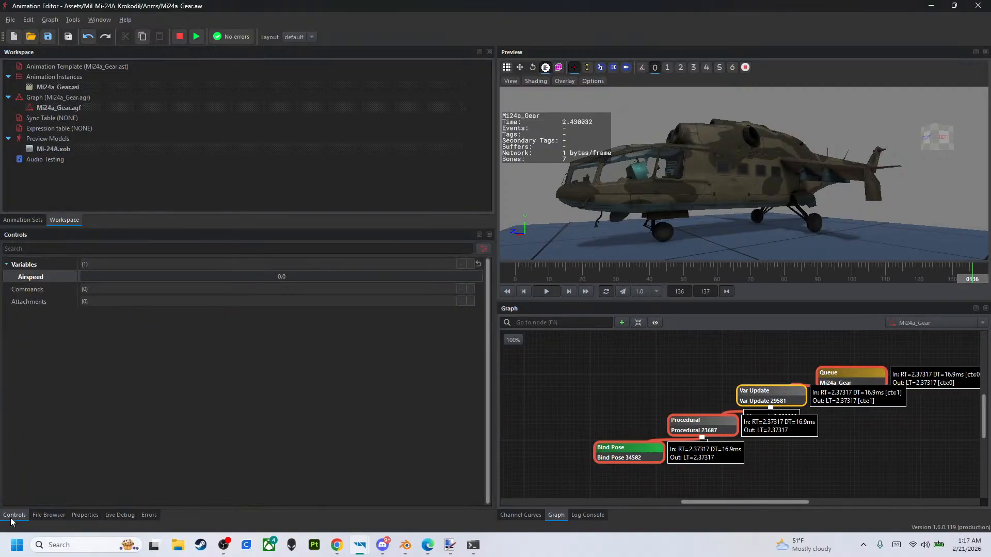
{"action": "left_click_drag", "start_coordinate": [336, 274], "coordinate": [3, 289]}
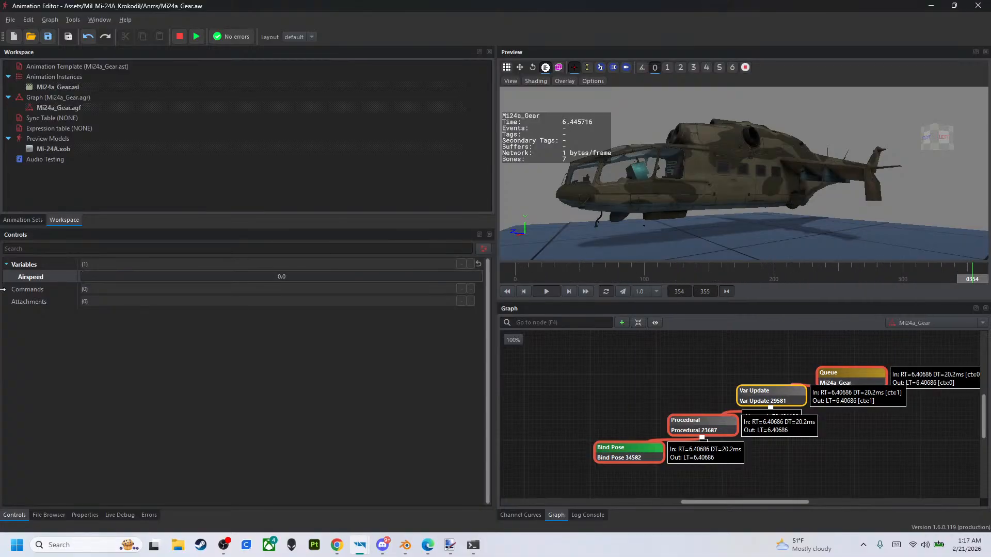
{"action": "left_click_drag", "start_coordinate": [252, 297], "coordinate": [688, 337]}
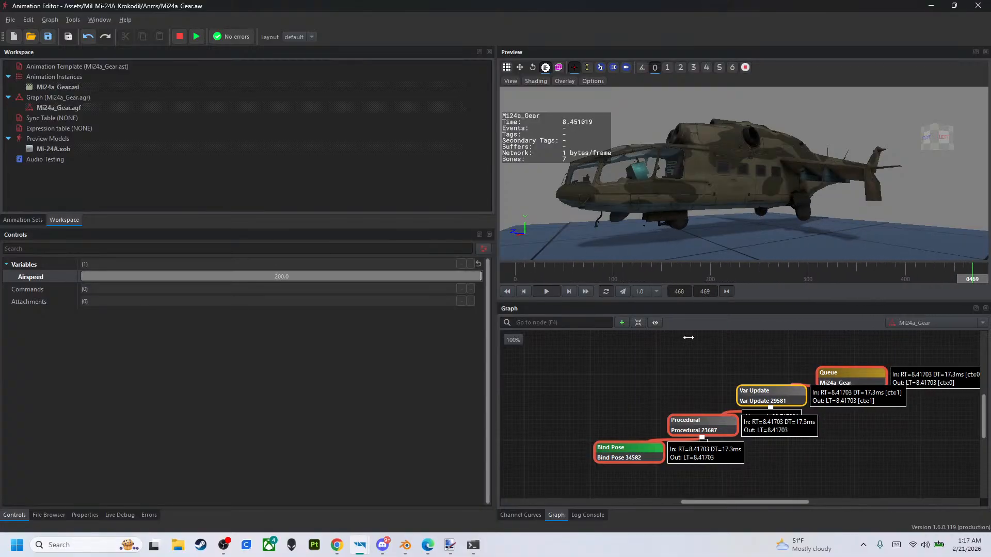
{"action": "left_click_drag", "start_coordinate": [549, 329], "coordinate": [62, 304]}
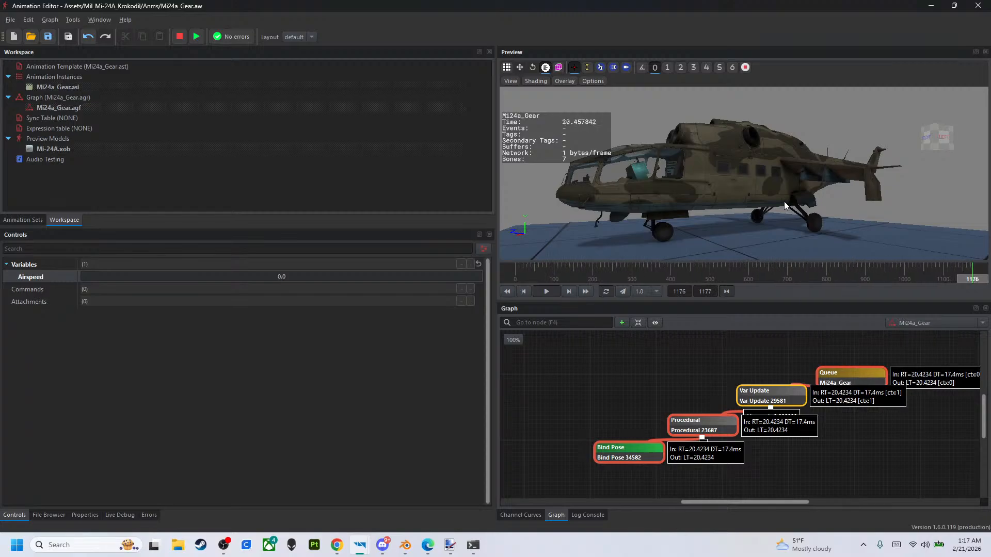
- Collapse the GearDoorRR and GearDoorLR items to review the Procedural node's Bones list
{"action": "left_click", "coordinate": [700, 428]}
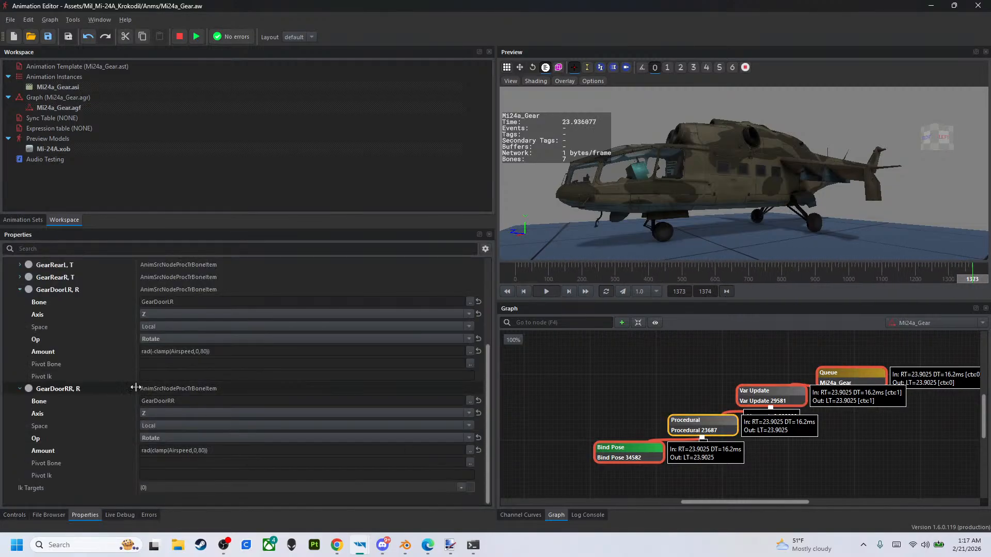
{"action": "left_click", "coordinate": [19, 388]}
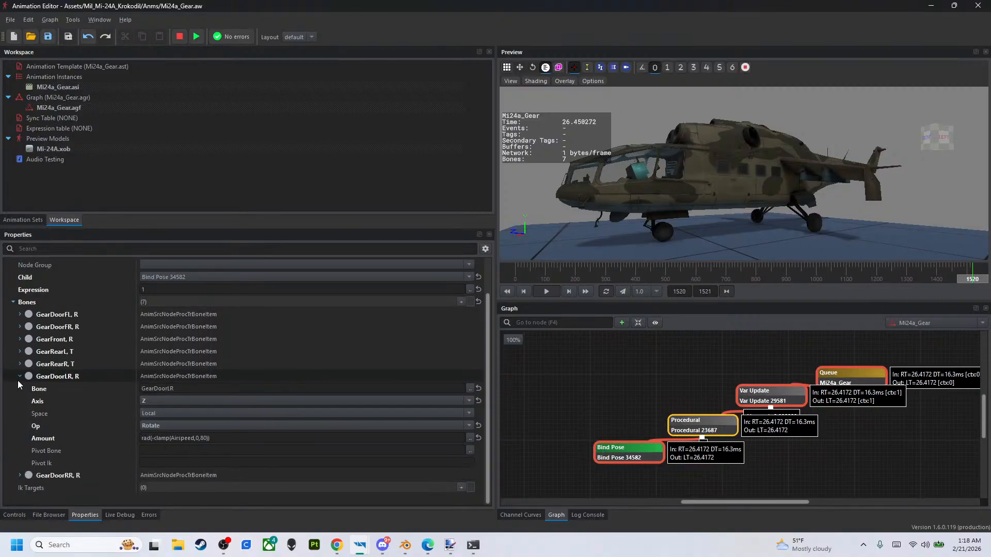
{"action": "left_click", "coordinate": [20, 377]}
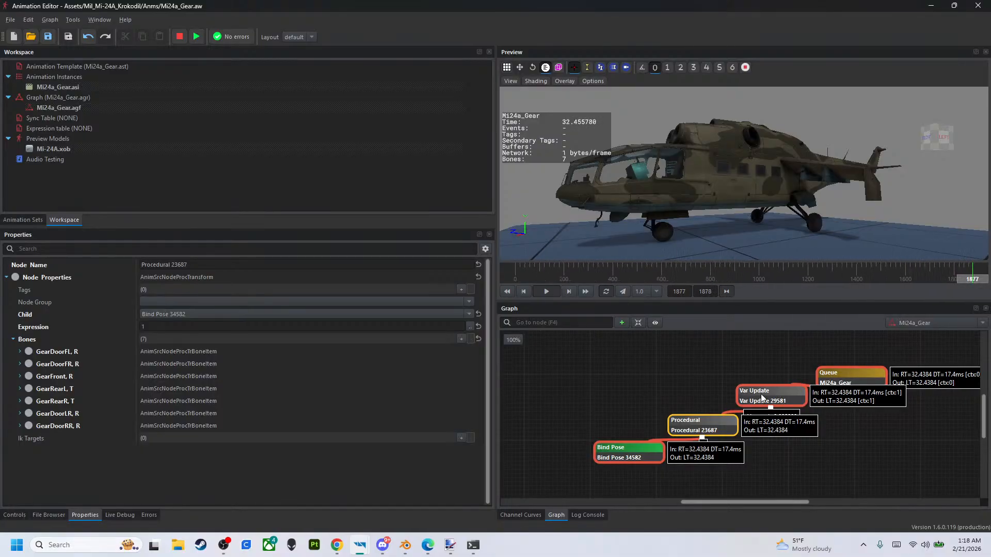
{"action": "right_click", "coordinate": [770, 350]}
{"action": "left_click", "coordinate": [714, 344]}
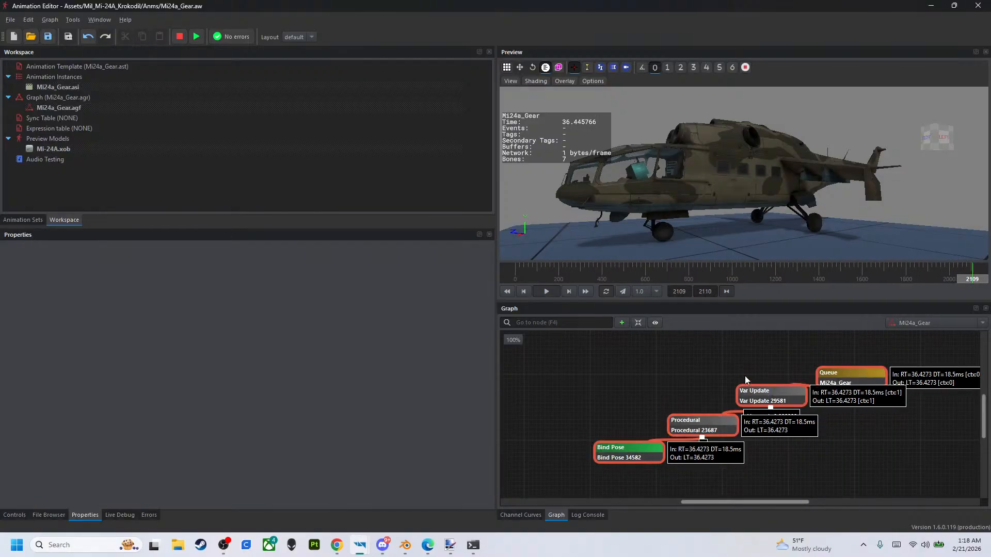
- Space out the Procedural, Var Update and Queue nodes in the graph
{"action": "left_click", "coordinate": [764, 395]}
{"action": "left_click_drag", "start_coordinate": [718, 422], "coordinate": [696, 417]}
{"action": "left_click_drag", "start_coordinate": [754, 405], "coordinate": [746, 402]}
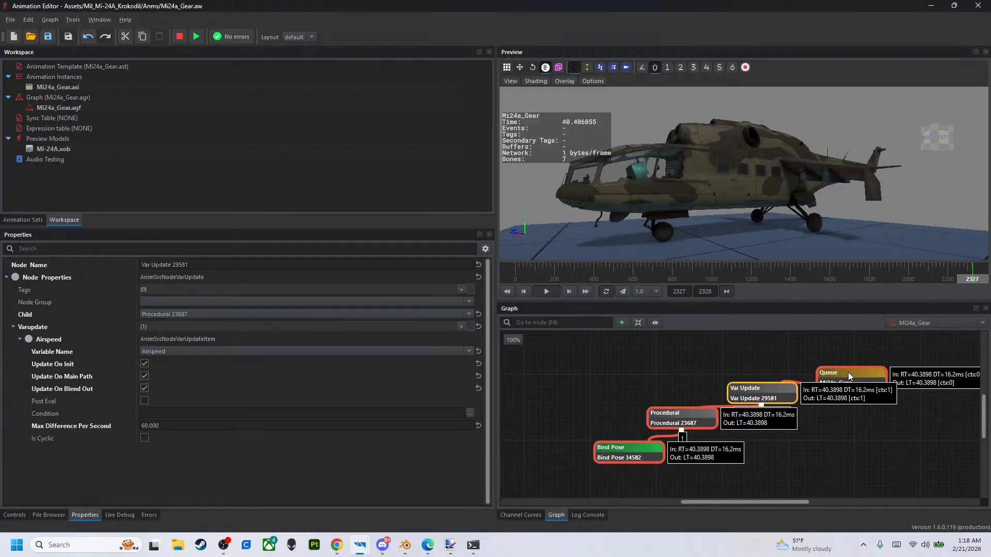
{"action": "left_click_drag", "start_coordinate": [847, 373], "coordinate": [843, 353]}
{"action": "middle_click_drag", "start_coordinate": [848, 430], "coordinate": [857, 431]}
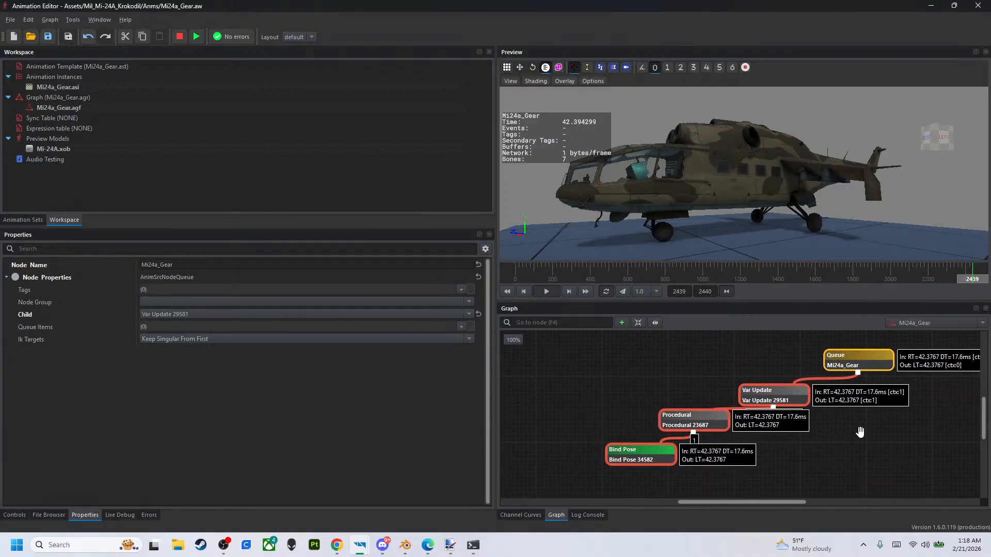
- Stop the playback, create a second Var Update node and place it below the Queue node
{"action": "left_click", "coordinate": [179, 37]}
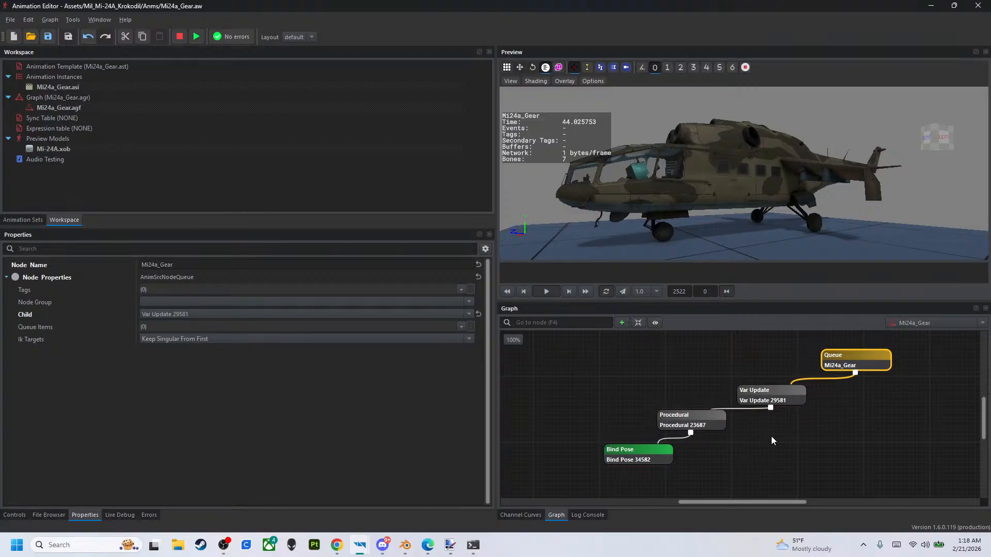
{"action": "right_click", "coordinate": [859, 416]}
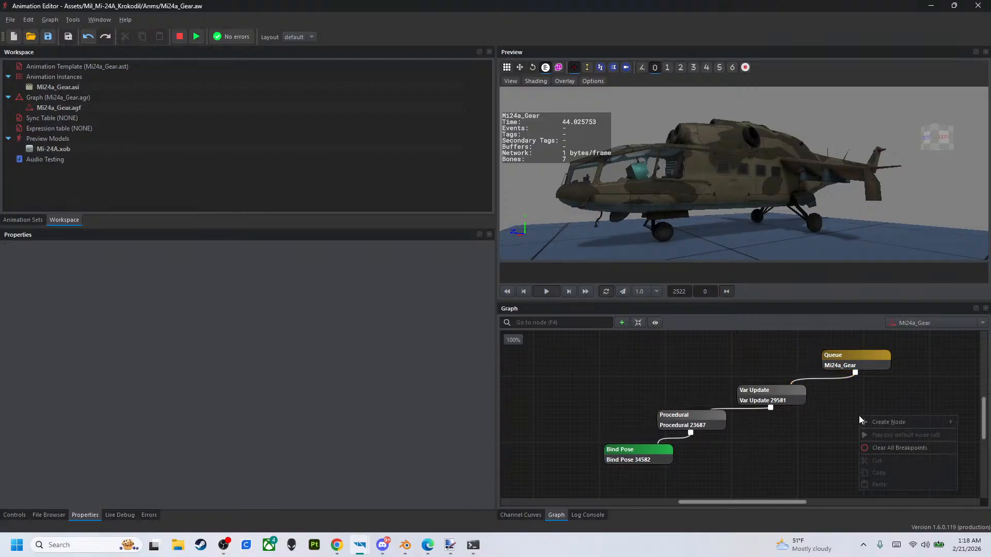
{"action": "mouse_move", "coordinate": [877, 422]}
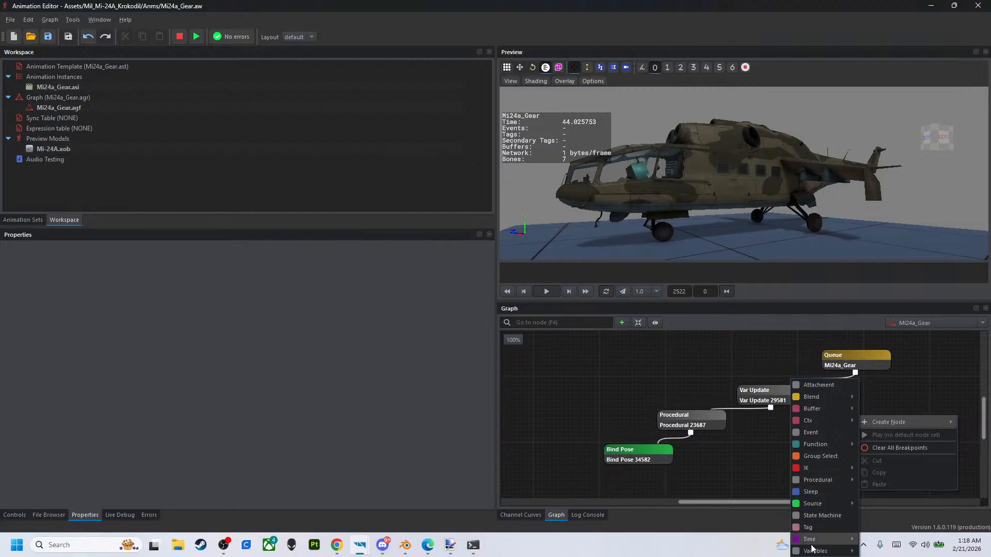
{"action": "mouse_move", "coordinate": [826, 550]}
{"action": "left_click", "coordinate": [883, 548]}
{"action": "left_click_drag", "start_coordinate": [883, 423], "coordinate": [852, 414]}
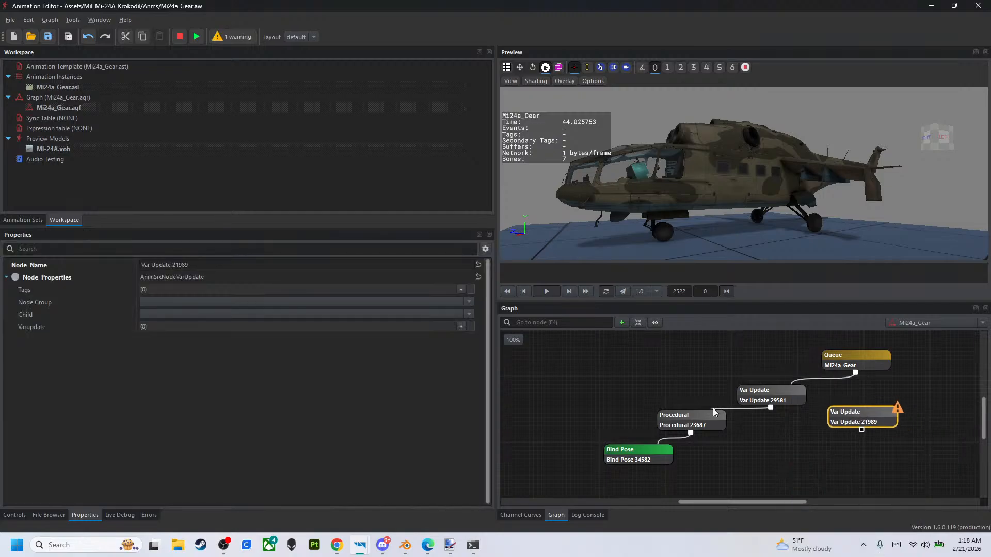
- Create a second Procedural node below the new Var Update node in the graph
{"action": "right_click", "coordinate": [796, 444]}
{"action": "mouse_move", "coordinate": [815, 267]}
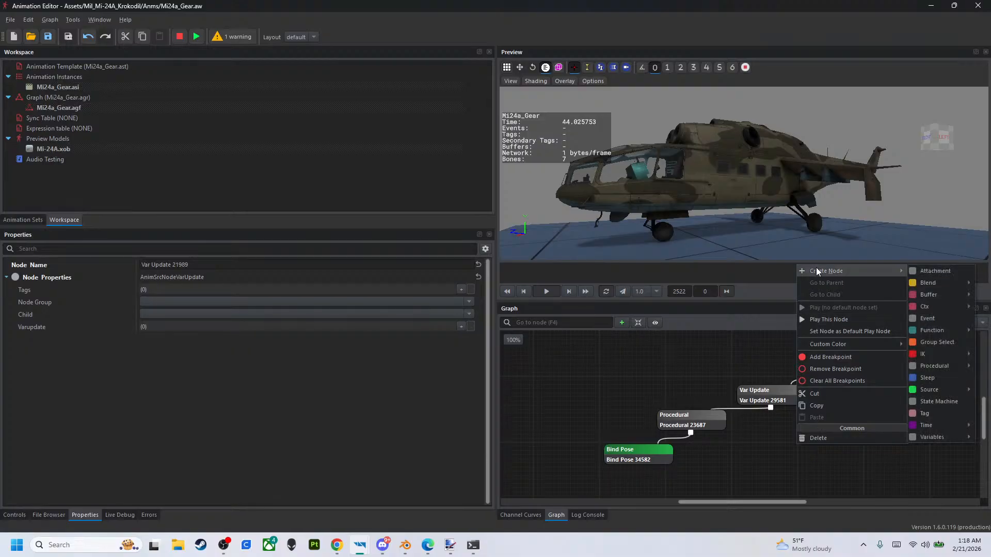
{"action": "mouse_move", "coordinate": [955, 437]}
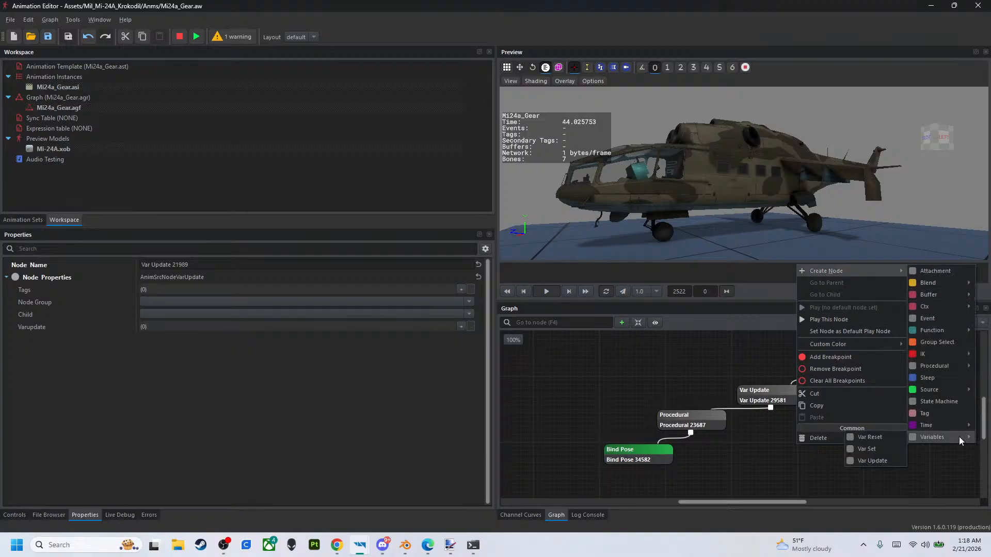
{"action": "mouse_move", "coordinate": [943, 367]}
{"action": "left_click", "coordinate": [880, 388]}
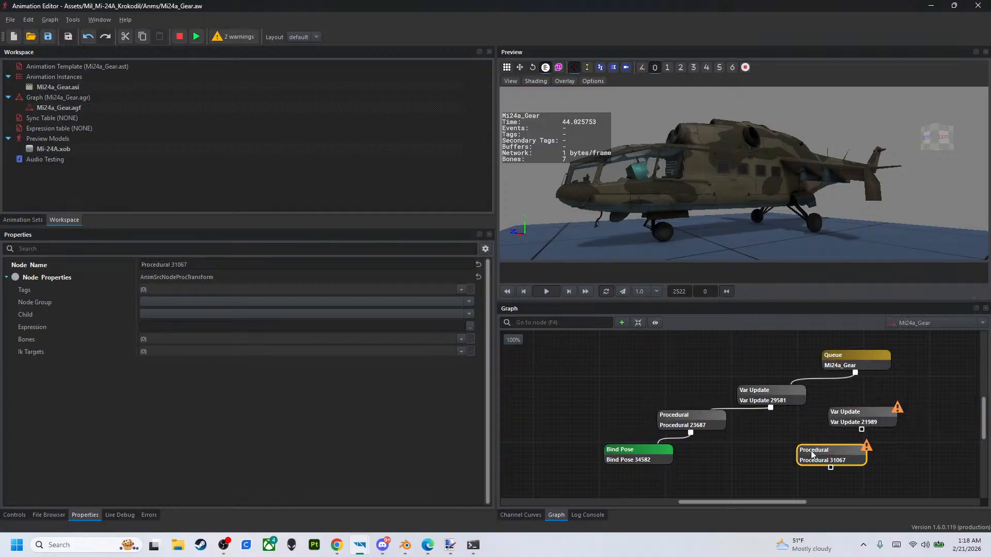
- Create a second Bind Pose node and connect it through the new Procedural node to the new Var Update node
{"action": "right_click", "coordinate": [726, 466]}
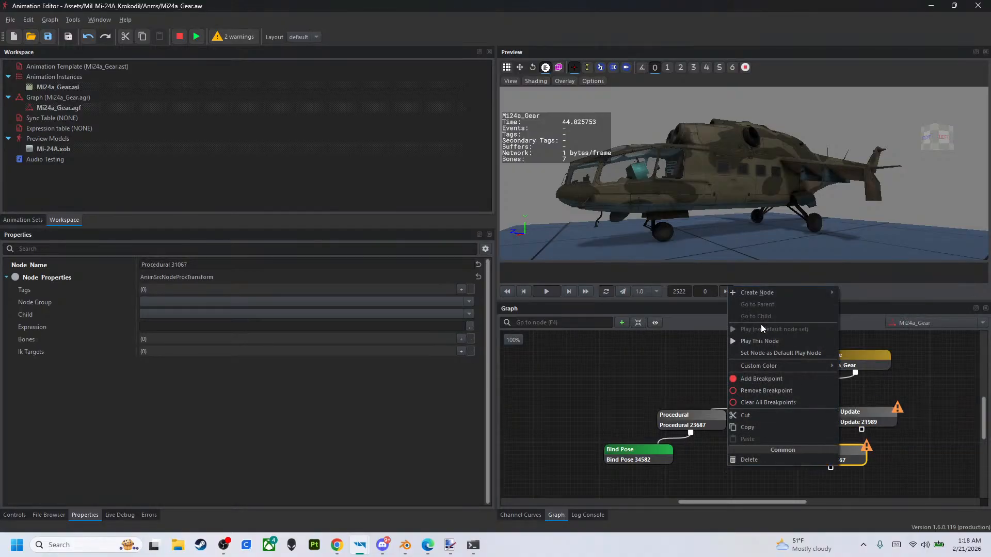
{"action": "mouse_move", "coordinate": [760, 294]}
{"action": "mouse_move", "coordinate": [851, 330]}
{"action": "mouse_move", "coordinate": [863, 412]}
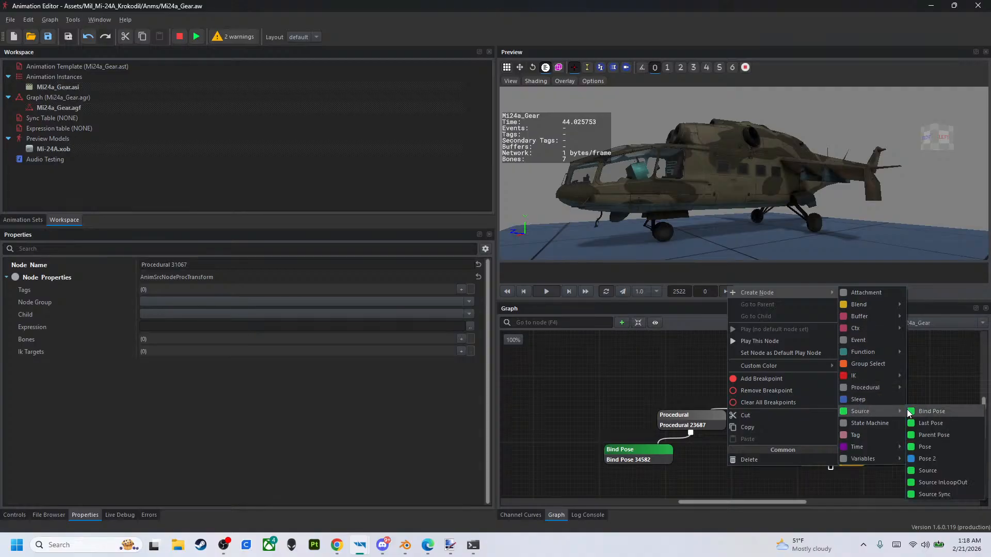
{"action": "left_click", "coordinate": [933, 411]}
{"action": "left_click_drag", "start_coordinate": [846, 412], "coordinate": [780, 474]}
- Add a queue item to the Mi24a_Gear Queue node and connect it to the second Var Update node
{"action": "left_click", "coordinate": [844, 357]}
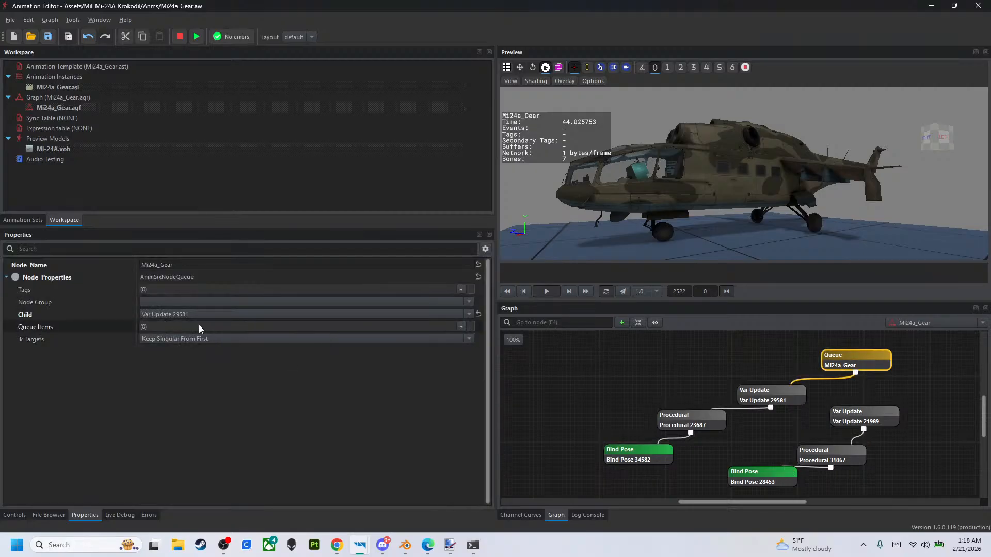
{"action": "left_click", "coordinate": [460, 327]}
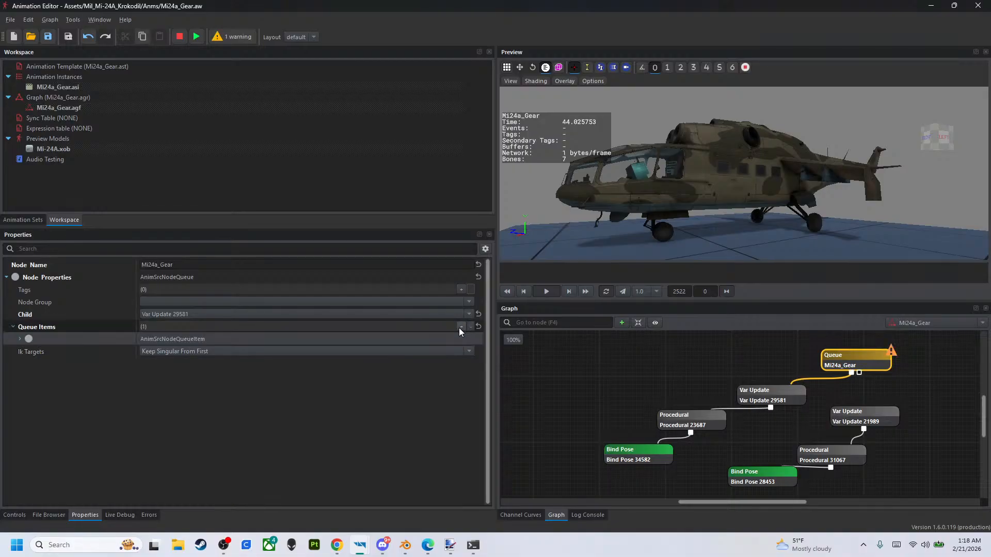
{"action": "left_click", "coordinate": [20, 339]}
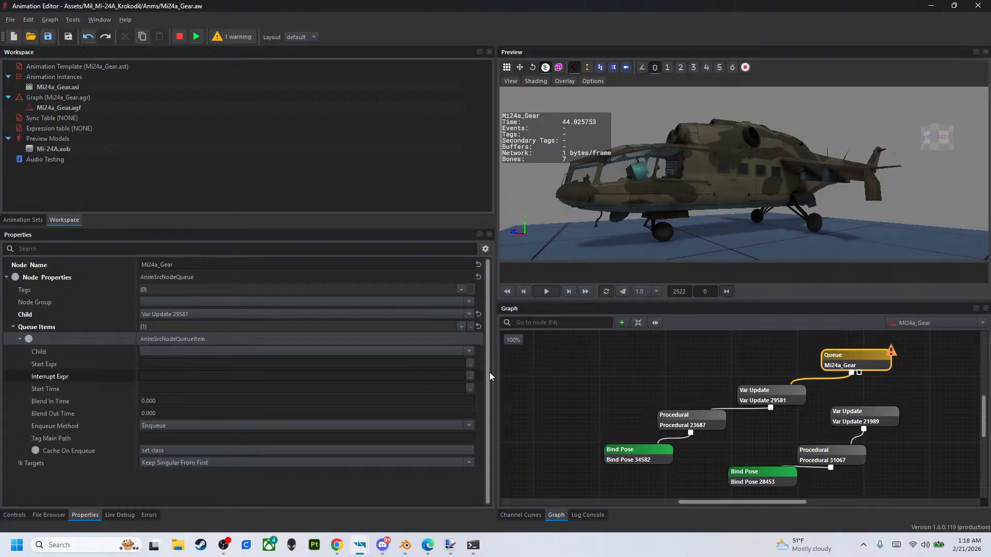
{"action": "left_click", "coordinate": [859, 374]}
{"action": "left_click_drag", "start_coordinate": [864, 410], "coordinate": [864, 411]}
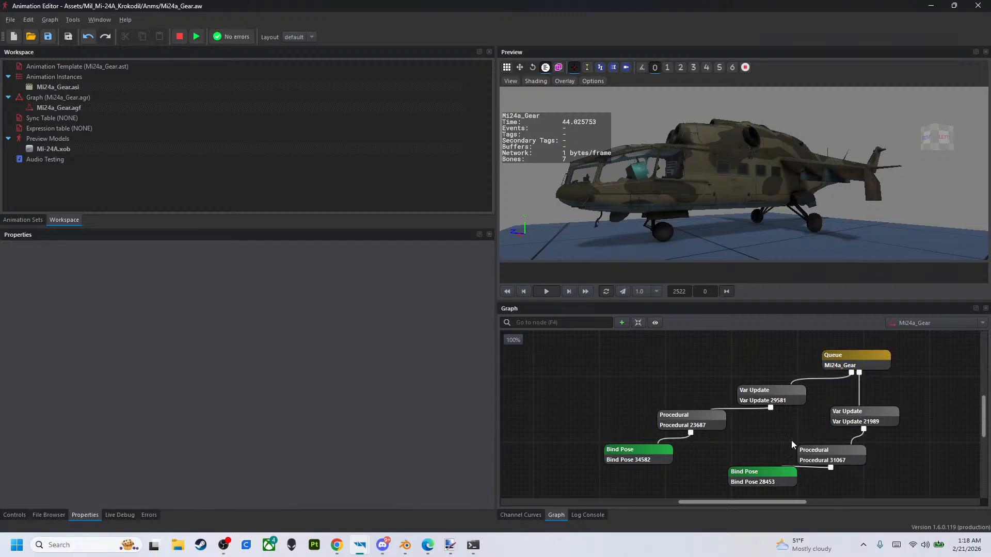
- Set the queue item's Start Expr to 1 and its Enqueue Method to Ignore
{"action": "left_click", "coordinate": [821, 364]}
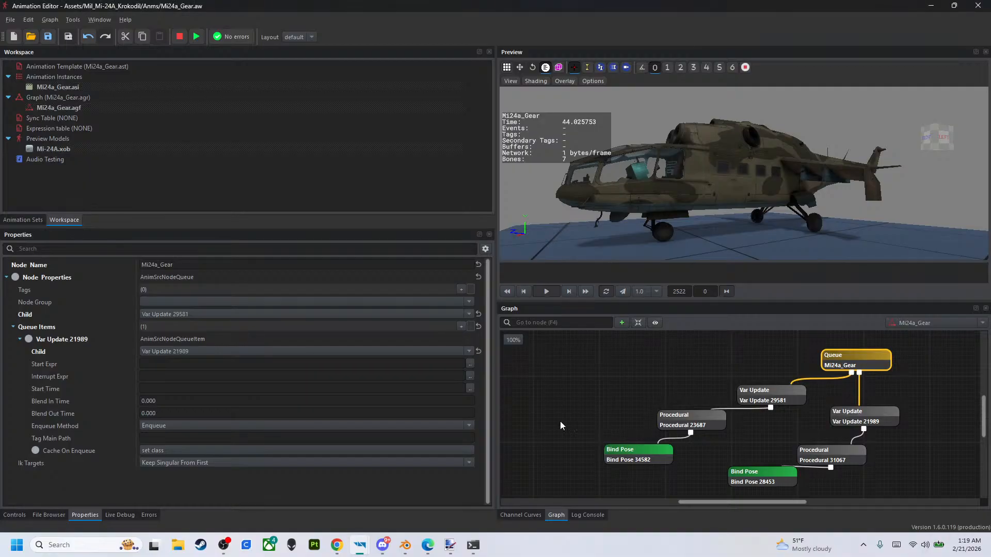
{"action": "left_click", "coordinate": [363, 551]}
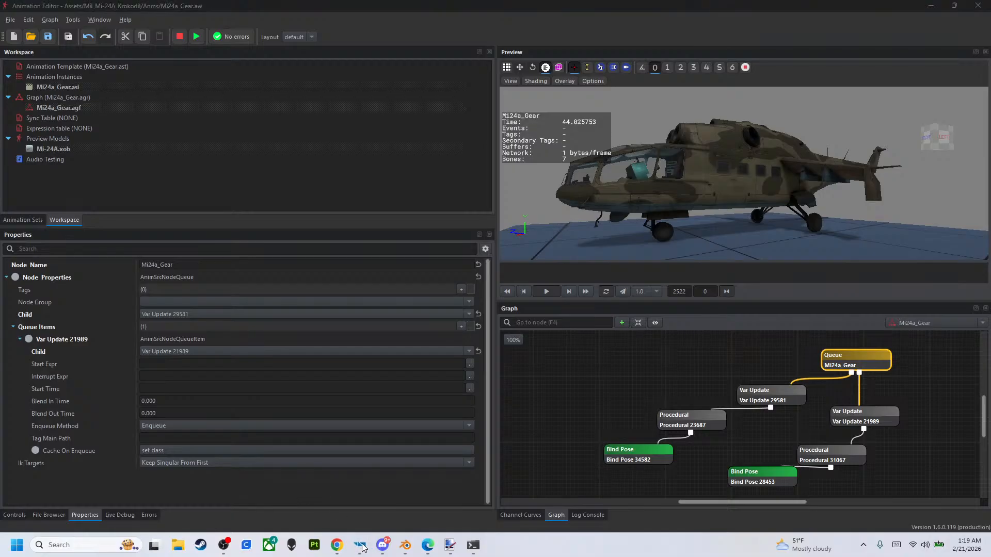
{"action": "mouse_move", "coordinate": [360, 541]}
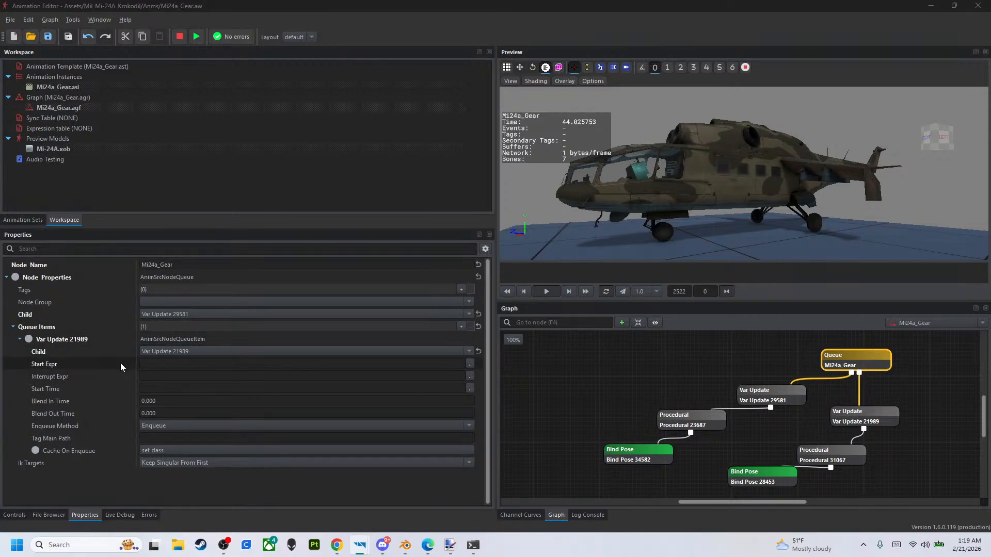
{"action": "left_click", "coordinate": [166, 363]}
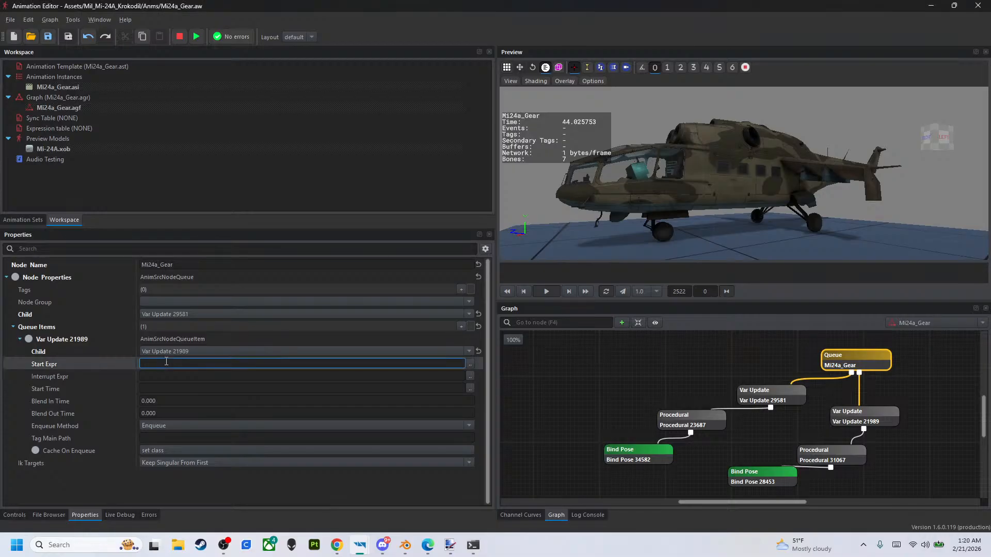
{"action": "key", "text": "Return"}
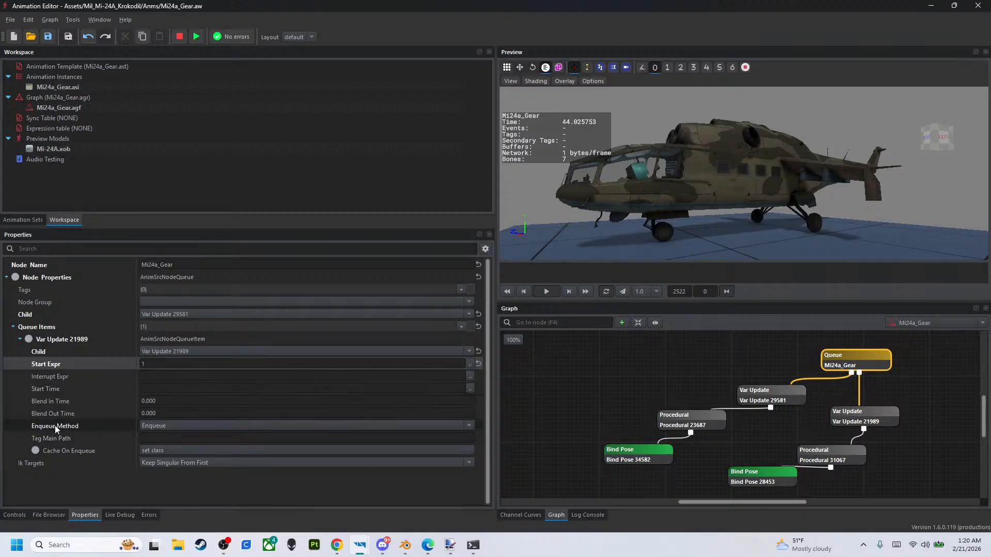
{"action": "left_click", "coordinate": [144, 428]}
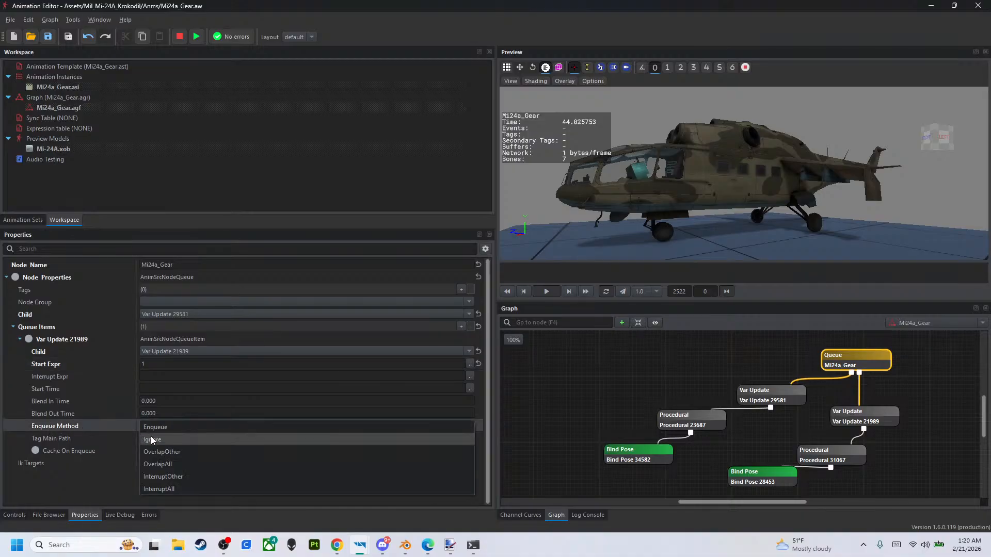
{"action": "left_click", "coordinate": [150, 438]}
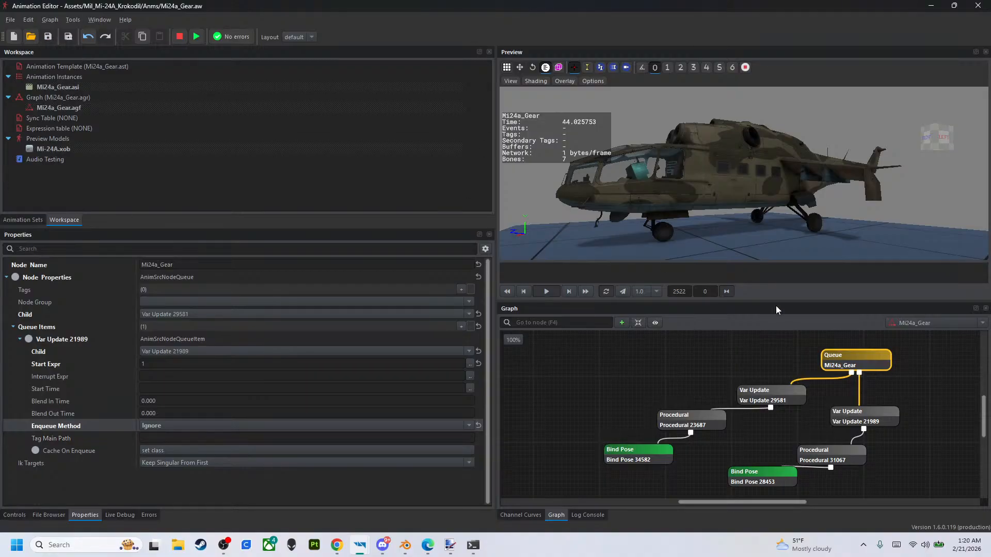
- Add a Varupdate item to the second Var Update node and set its Variable Name to Airspeed
{"action": "left_click", "coordinate": [855, 412]}
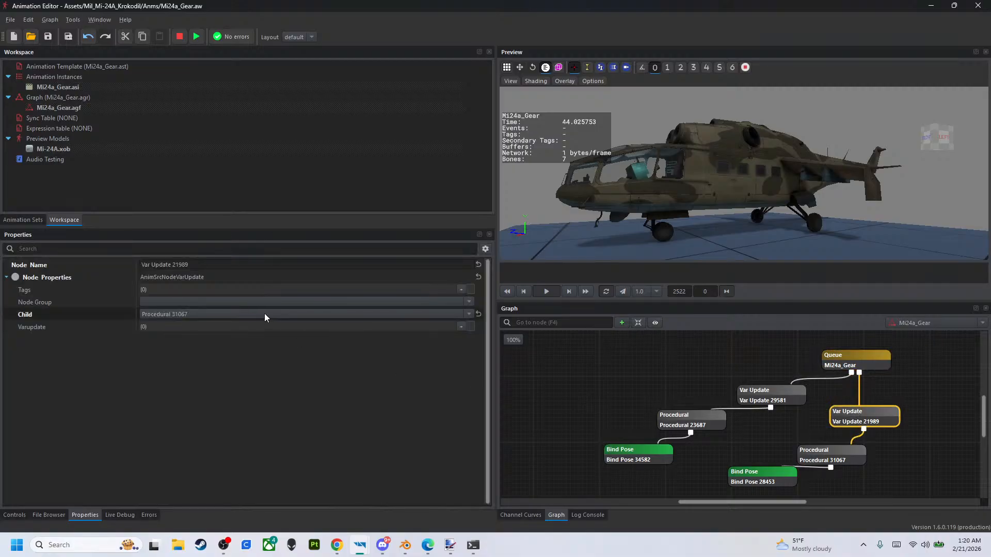
{"action": "left_click", "coordinate": [784, 402]}
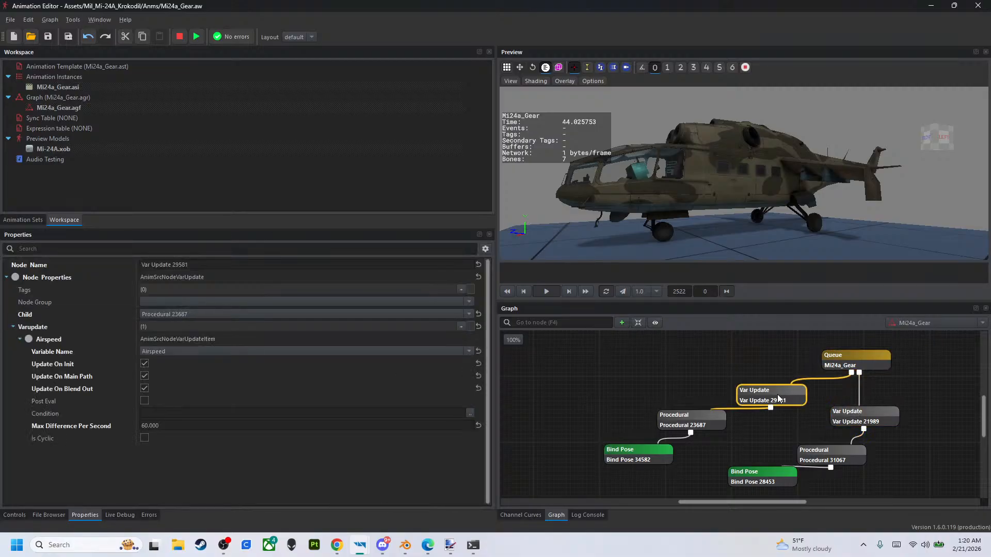
{"action": "left_click", "coordinate": [841, 424]}
{"action": "left_click", "coordinate": [461, 326]}
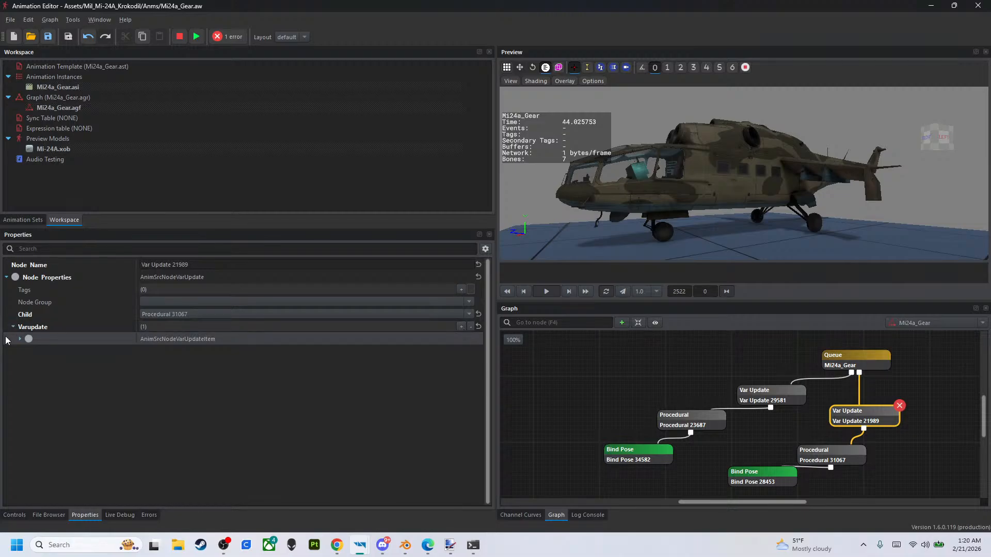
{"action": "left_click", "coordinate": [20, 339]}
{"action": "left_click", "coordinate": [469, 351]}
{"action": "left_click", "coordinate": [432, 378]}
- Set Max Difference Per Second to 70 for Airspeed in the second Var Update node and compare it with the first Var Update node
{"action": "left_click", "coordinate": [188, 425]}
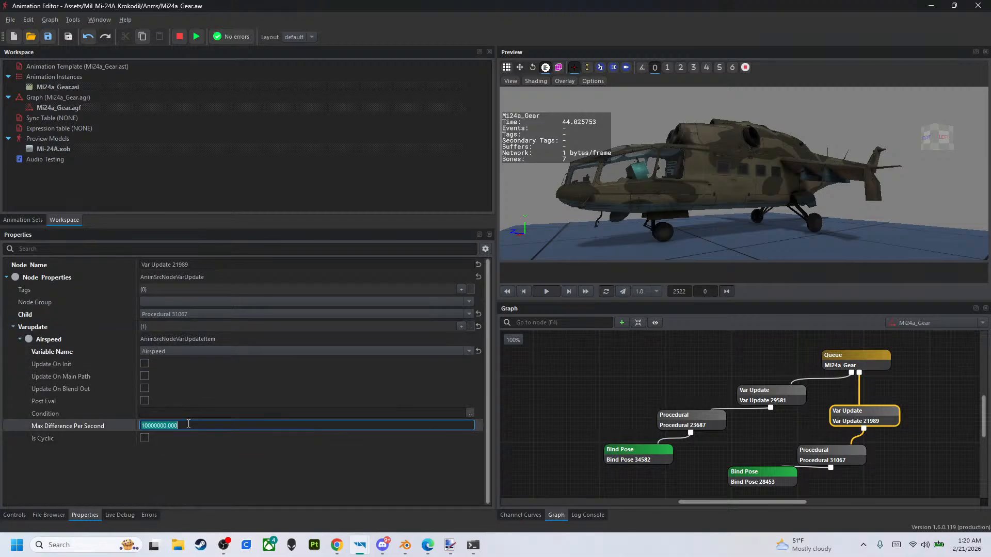
{"action": "type", "text": "7"}
{"action": "key", "text": "Return"}
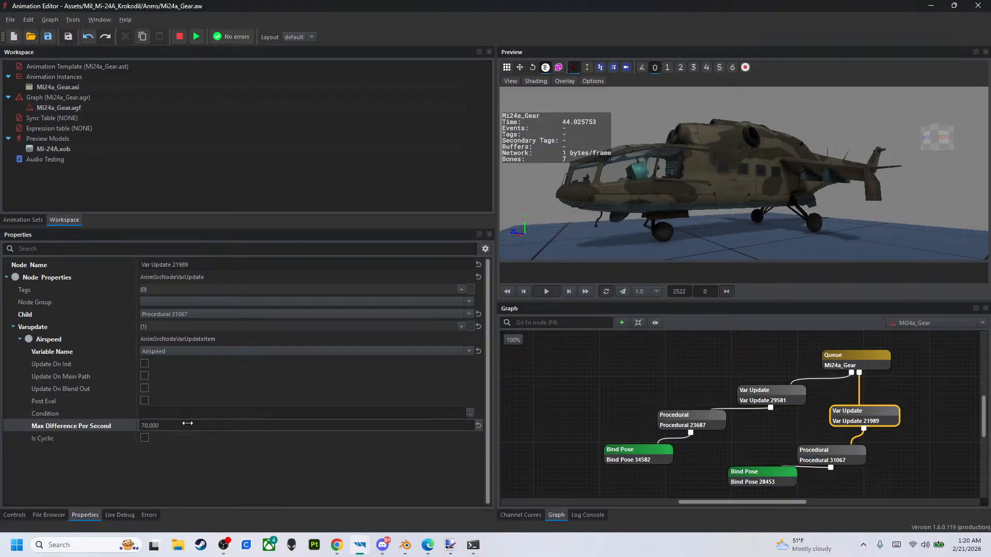
{"action": "left_click", "coordinate": [762, 391]}
{"action": "left_click", "coordinate": [866, 415]}
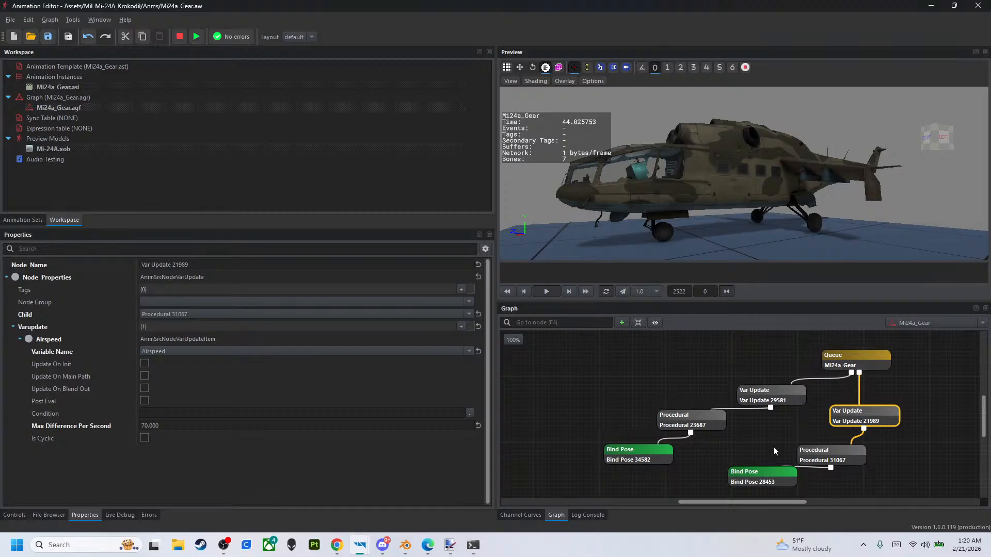
- Add two Bones items to the second Procedural node and copy the first node's GearDoorLR item into the first one
{"action": "left_click", "coordinate": [678, 426]}
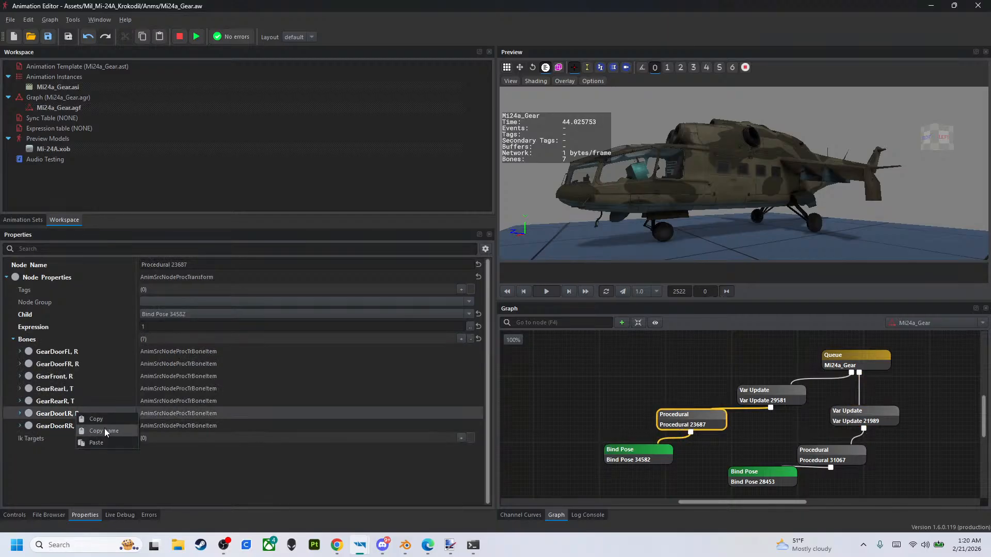
{"action": "left_click", "coordinate": [826, 456]}
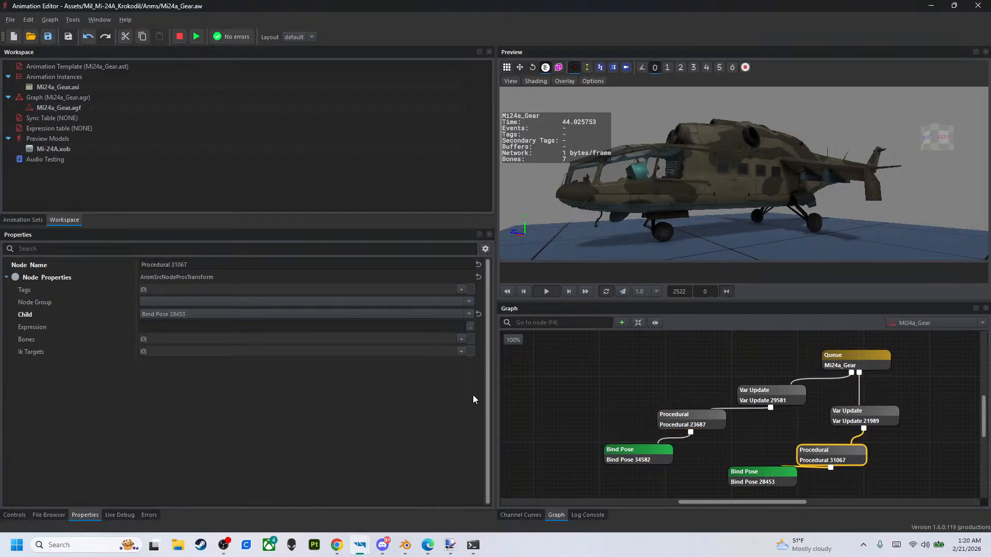
{"action": "left_click", "coordinate": [460, 339]}
{"action": "left_click", "coordinate": [460, 339]}
{"action": "right_click", "coordinate": [208, 351]}
{"action": "left_click", "coordinate": [222, 379]}
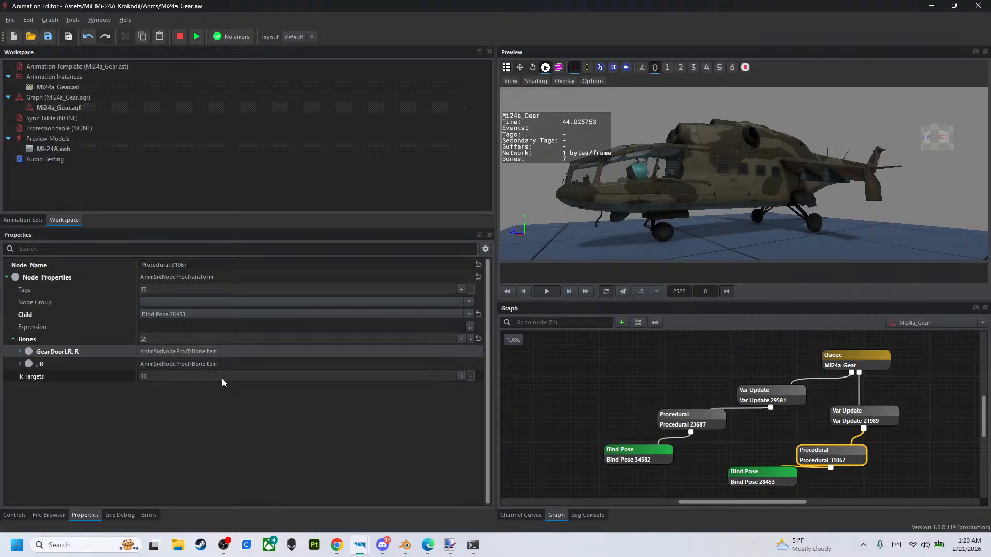
- Copy the GearDoorRR bone item from the first Procedural node into the second node's empty Bones item
{"action": "left_click", "coordinate": [708, 422]}
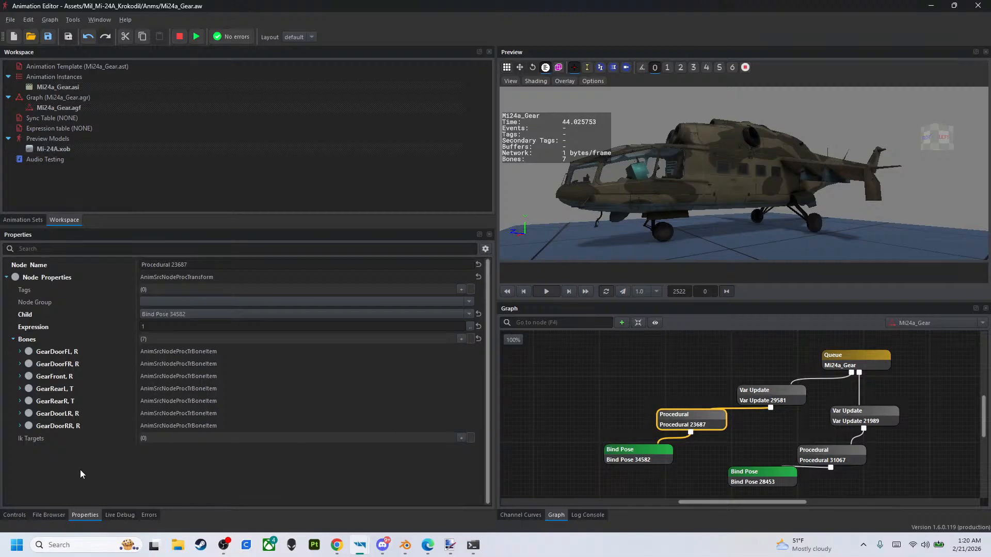
{"action": "right_click", "coordinate": [64, 426]}
{"action": "left_click", "coordinate": [74, 442]}
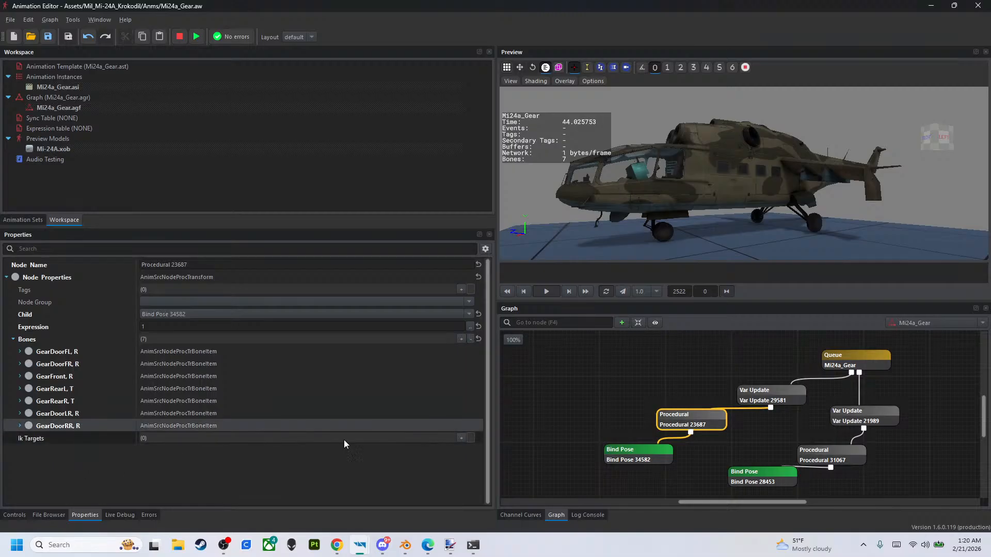
{"action": "left_click", "coordinate": [811, 460]}
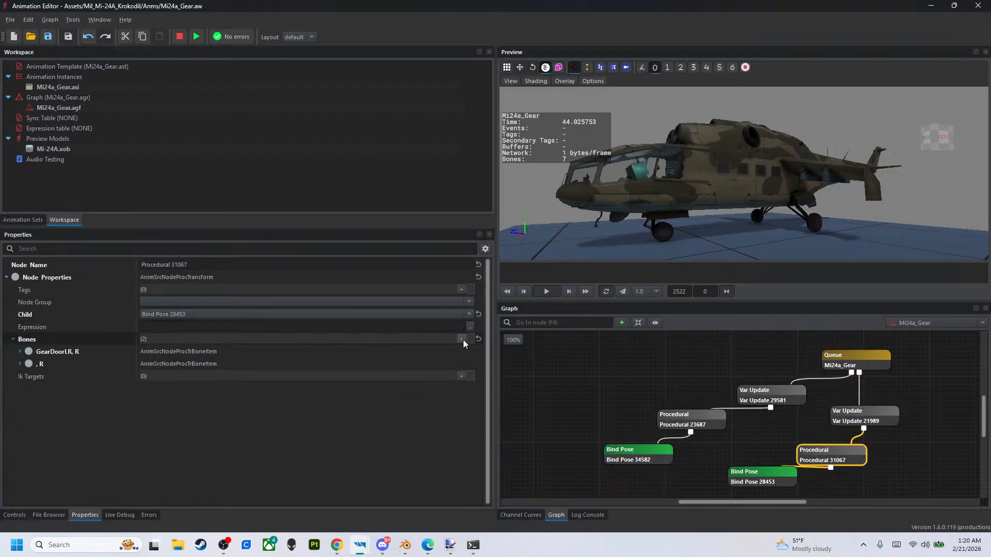
{"action": "right_click", "coordinate": [383, 364]}
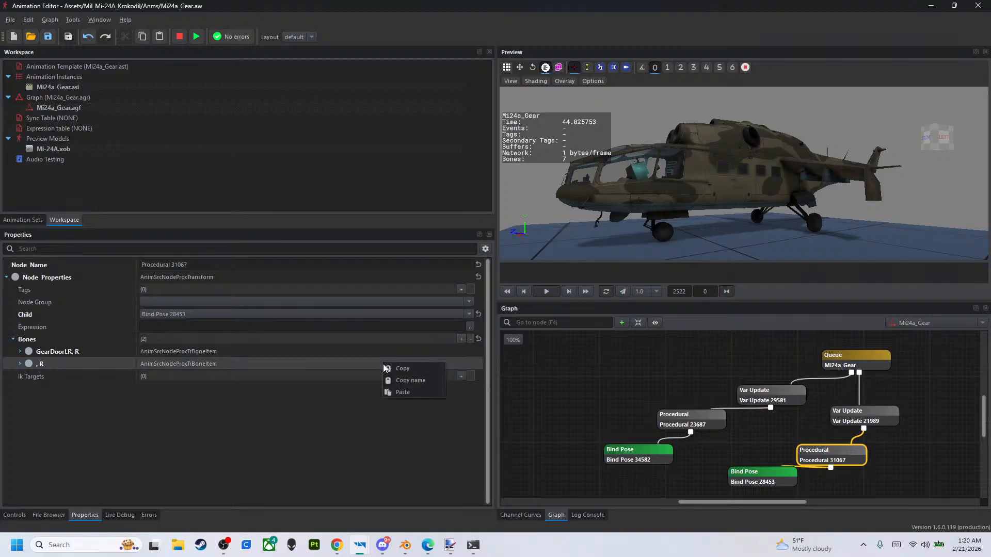
{"action": "left_click", "coordinate": [404, 392]}
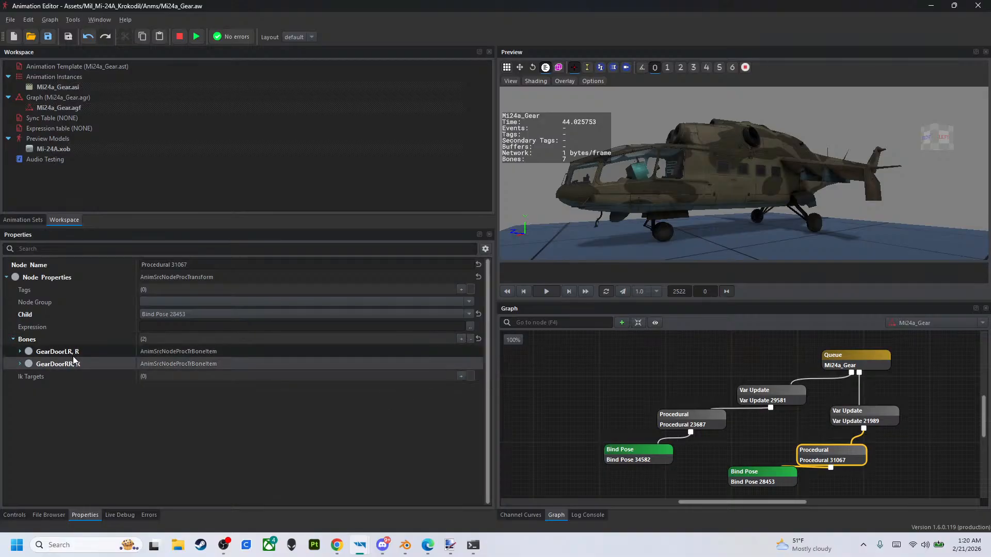
- Remove the GearDoorLR and GearDoorRR items from the first Procedural node's Bones list
{"action": "left_click", "coordinate": [679, 424]}
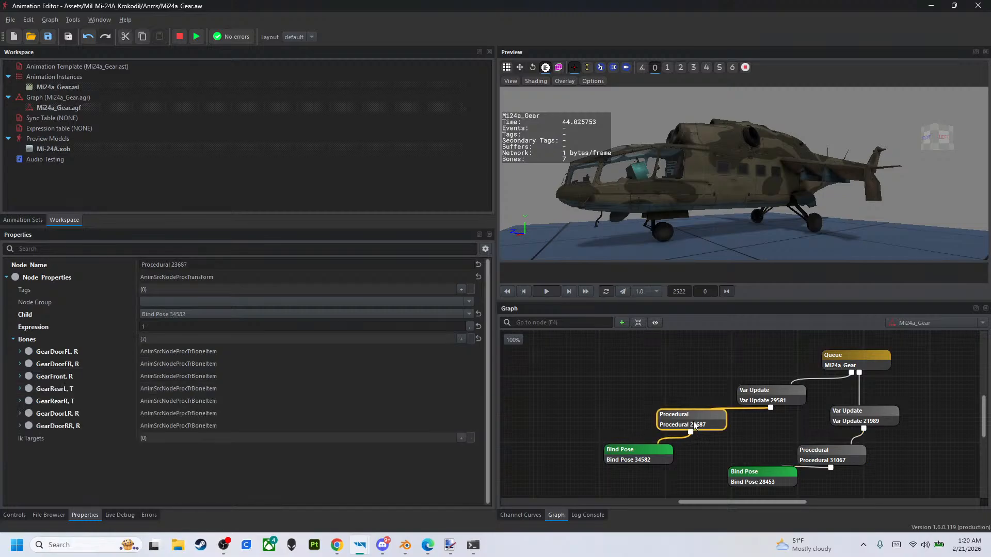
{"action": "left_click", "coordinate": [470, 339]}
{"action": "left_click", "coordinate": [470, 339]}
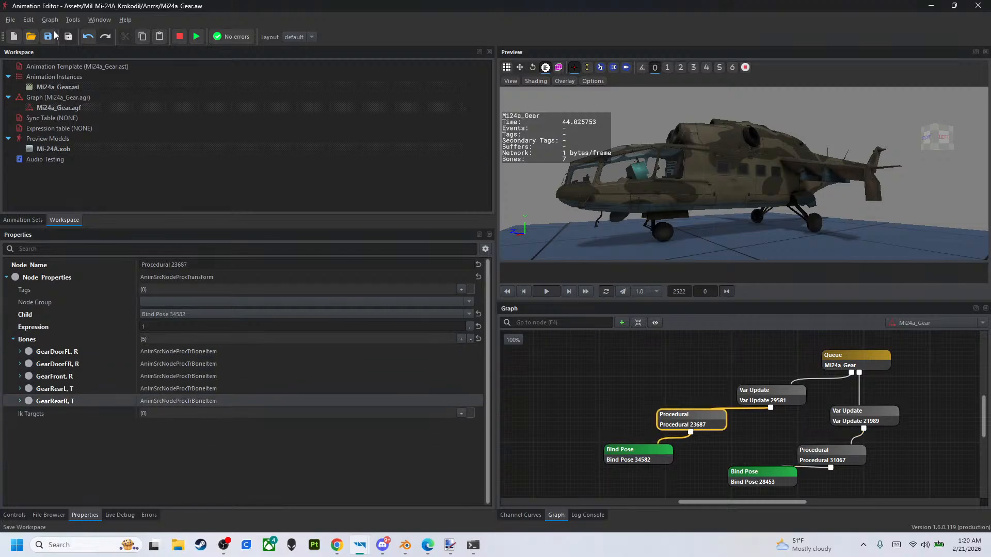
- Set the second Bind Pose node's Bone Mask to Gear and compare the settings of the two Procedural nodes
{"action": "left_click", "coordinate": [765, 477]}
{"action": "left_click", "coordinate": [468, 315]}
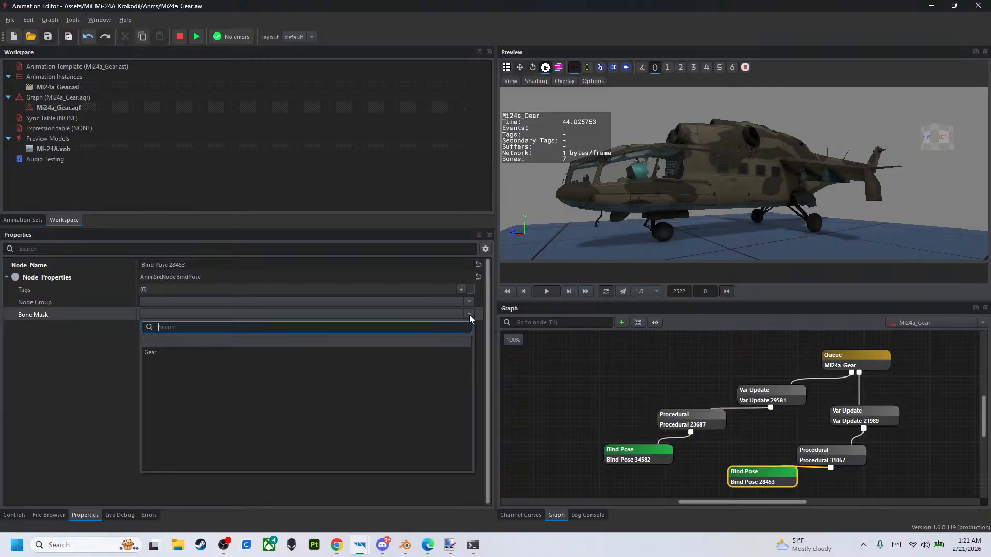
{"action": "left_click", "coordinate": [459, 351]}
{"action": "left_click", "coordinate": [677, 427]}
{"action": "left_click", "coordinate": [757, 478]}
{"action": "left_click", "coordinate": [812, 457]}
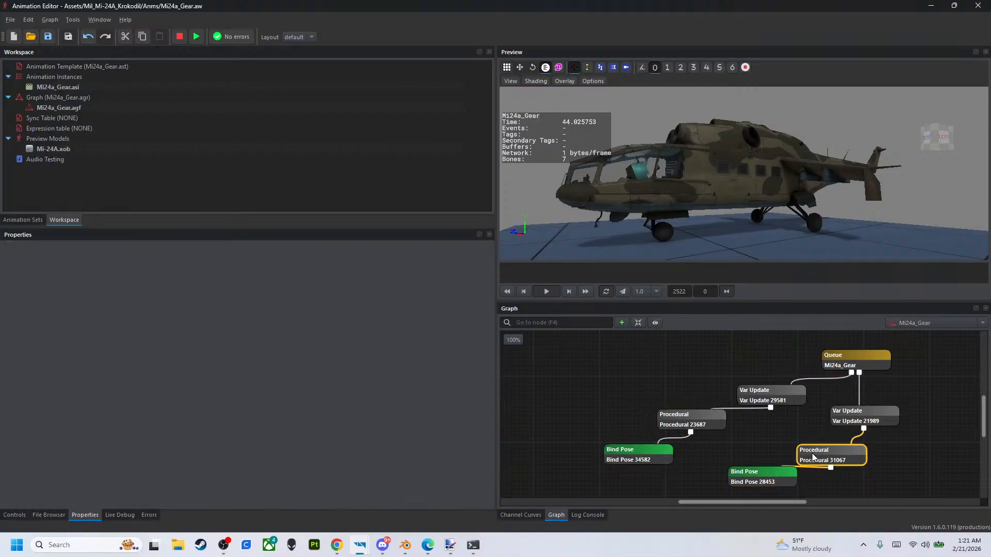
{"action": "left_click", "coordinate": [708, 426]}
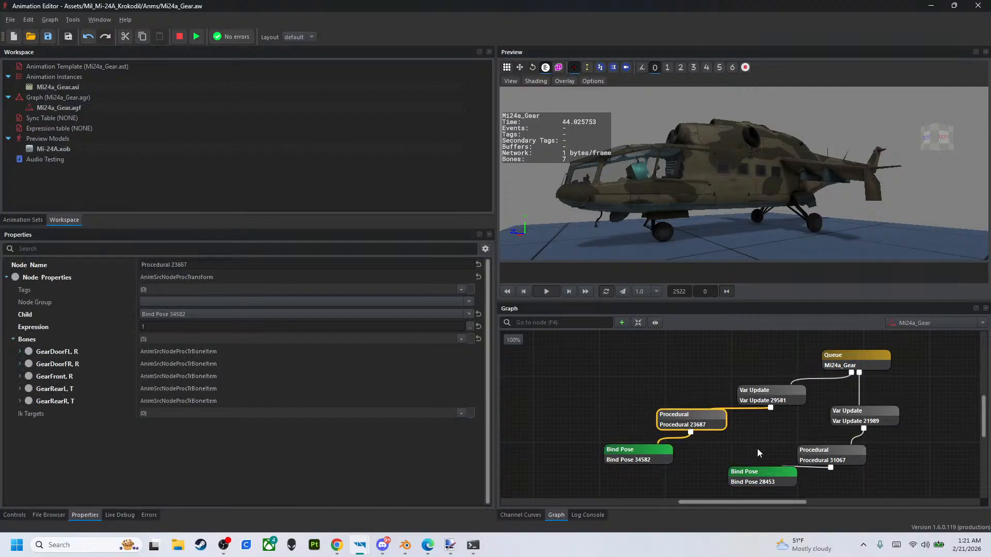
- Set the Expression of the second Procedural node, which holds the rear door bones, to 1
{"action": "left_click", "coordinate": [803, 462]}
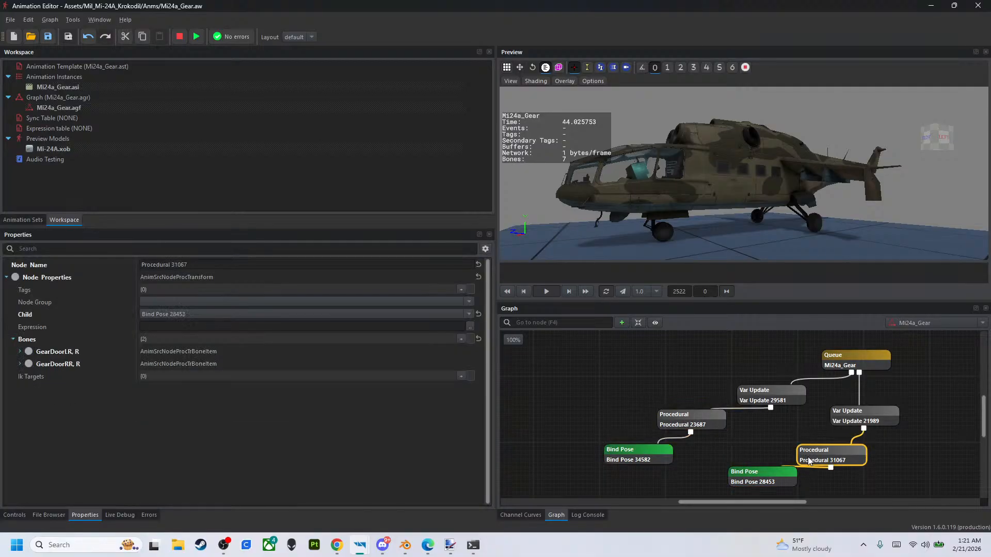
{"action": "left_click", "coordinate": [281, 326]}
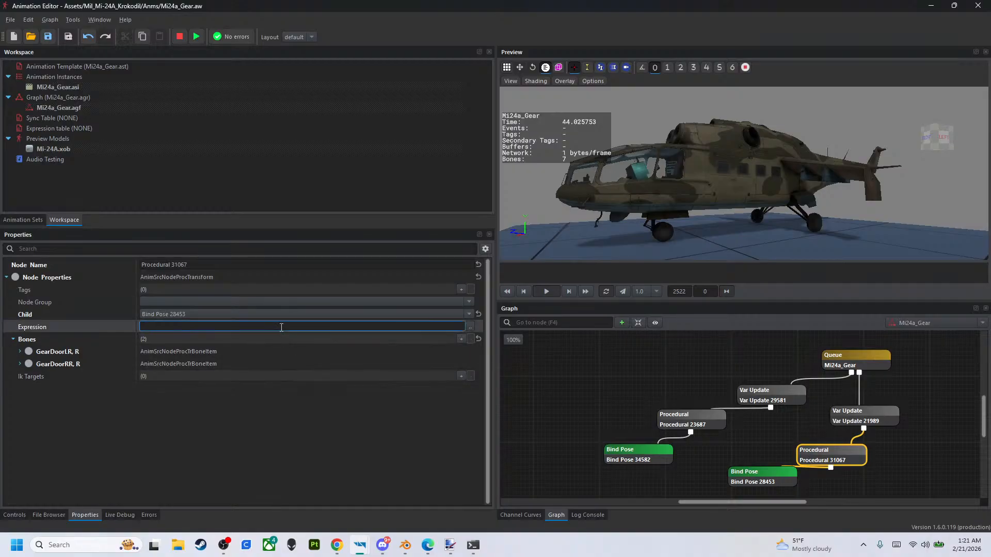
{"action": "type", "text": "1"}
{"action": "key", "text": "Return"}
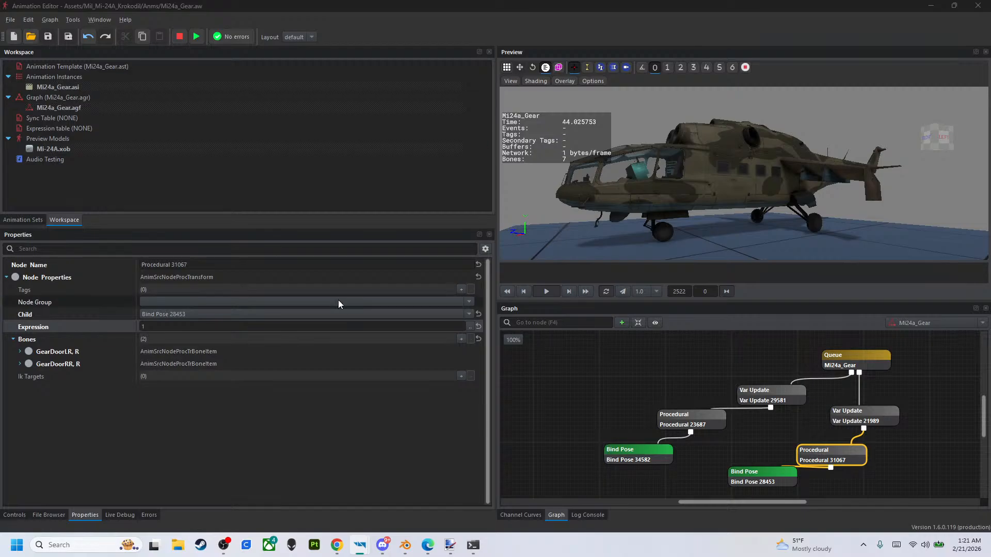
- Rearrange the Var Update, Procedural and Bind Pose nodes into two compact parallel branches beneath the Queue node
{"action": "left_click_drag", "start_coordinate": [776, 472], "coordinate": [756, 472]}
{"action": "left_click_drag", "start_coordinate": [826, 450], "coordinate": [837, 422]}
{"action": "left_click_drag", "start_coordinate": [769, 475], "coordinate": [785, 473]}
{"action": "left_click_drag", "start_coordinate": [661, 460], "coordinate": [675, 454]}
{"action": "left_click_drag", "start_coordinate": [723, 417], "coordinate": [763, 423]}
{"action": "left_click", "coordinate": [678, 452]}
{"action": "left_click_drag", "start_coordinate": [678, 452], "coordinate": [709, 460]}
{"action": "left_click_drag", "start_coordinate": [844, 428], "coordinate": [848, 412]}
{"action": "left_click_drag", "start_coordinate": [827, 453], "coordinate": [834, 444]}
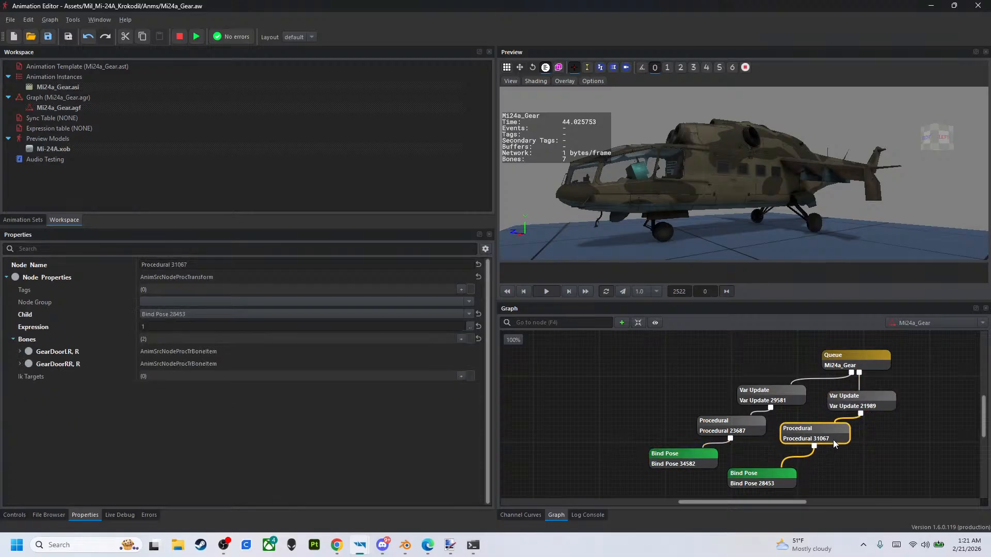
{"action": "left_click_drag", "start_coordinate": [793, 481], "coordinate": [794, 467]}
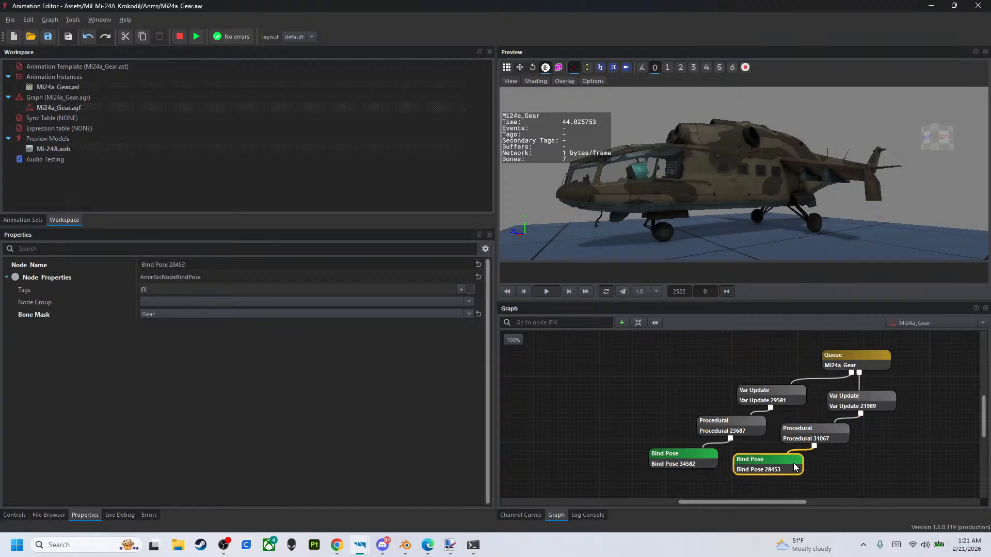
{"action": "left_click", "coordinate": [732, 356]}
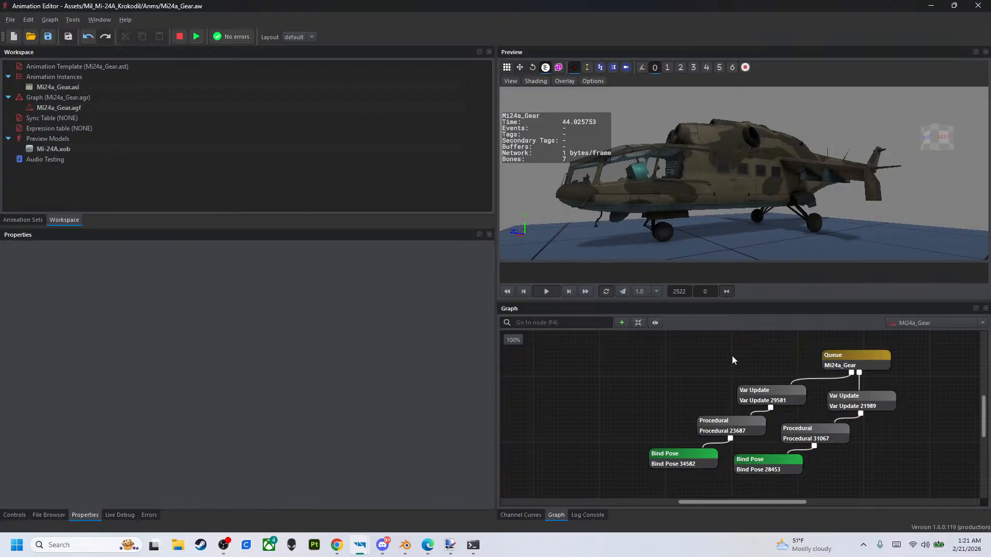
- Raise Airspeed to 200 to test the gear animation and review the Queue node's settings
{"action": "left_click", "coordinate": [850, 355]}
{"action": "left_click", "coordinate": [15, 515]}
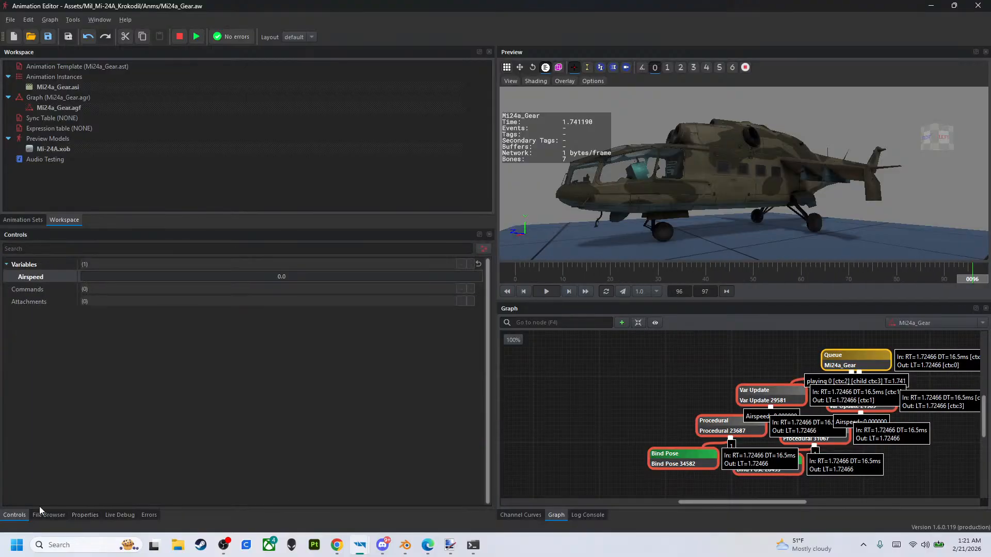
{"action": "left_click_drag", "start_coordinate": [361, 292], "coordinate": [489, 289]}
{"action": "left_click", "coordinate": [667, 354]}
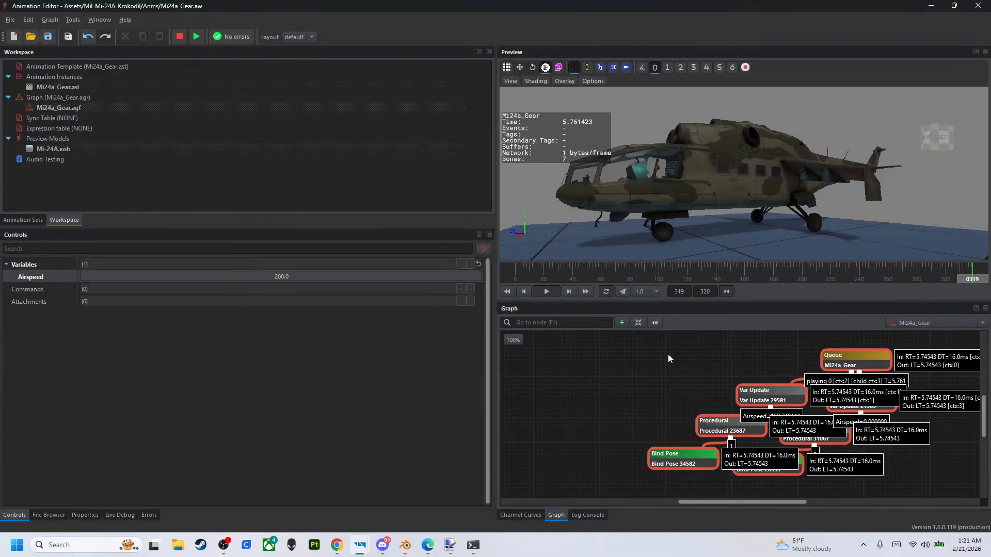
{"action": "left_click", "coordinate": [854, 366]}
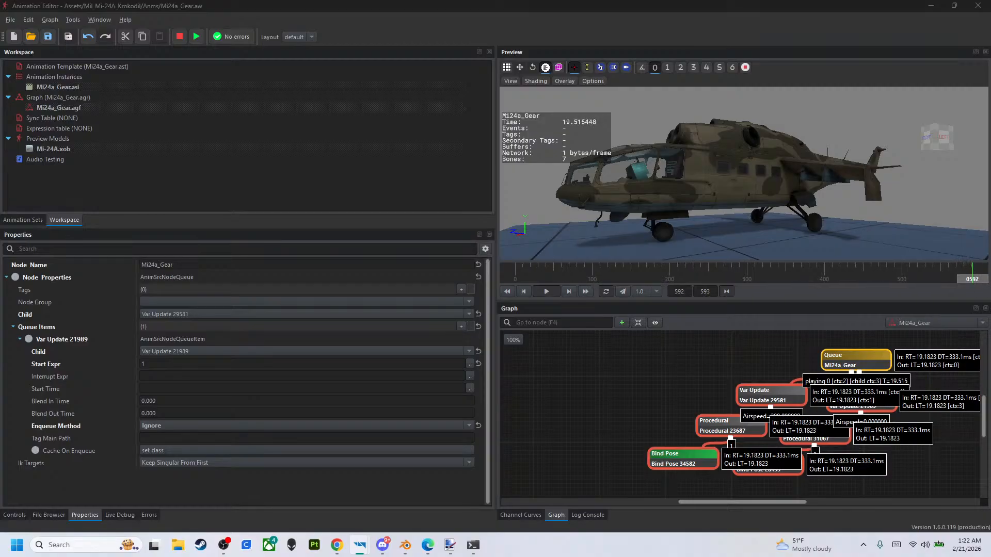
- Enable Update On Init, Update On Main Path and Update On Blend Out for the second Var Update's Airspeed item, and test with Airspeed at 200
{"action": "left_click", "coordinate": [843, 396]}
{"action": "left_click", "coordinate": [144, 376]}
{"action": "left_click", "coordinate": [146, 364]}
{"action": "left_click", "coordinate": [144, 388]}
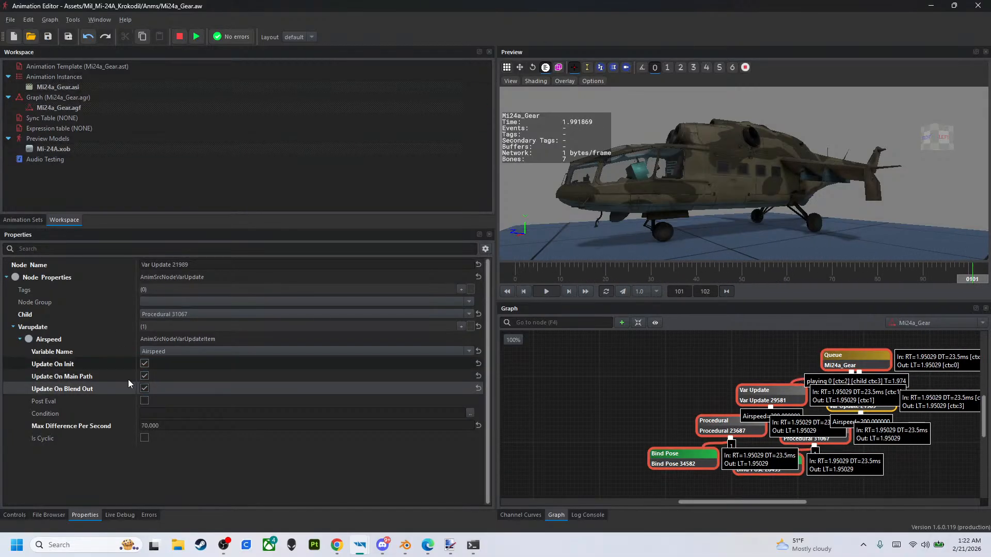
{"action": "left_click", "coordinate": [19, 513]}
{"action": "left_click_drag", "start_coordinate": [338, 280], "coordinate": [520, 283]}
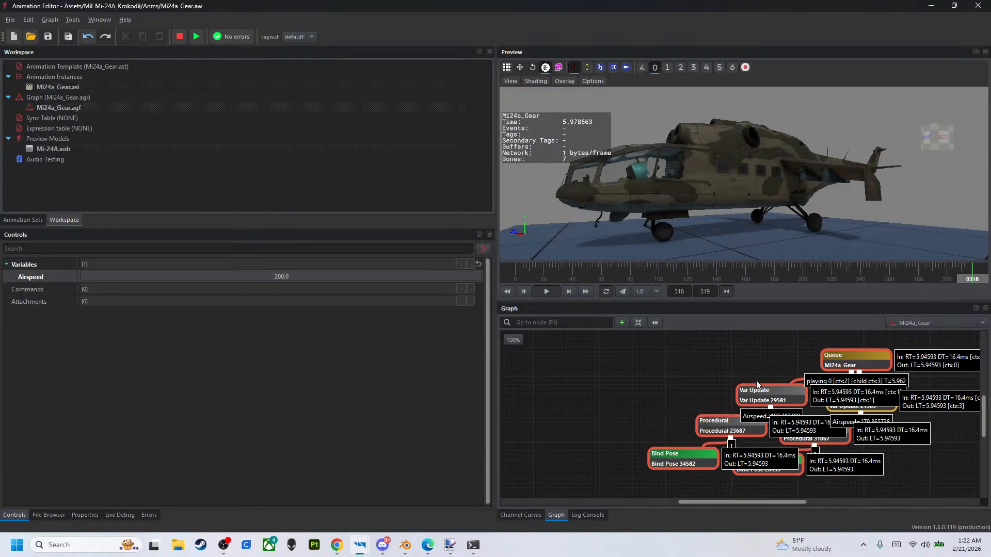
- Compare the settings of the two Var Update nodes and check the first Procedural node's properties
{"action": "left_click", "coordinate": [776, 401]}
{"action": "left_click", "coordinate": [728, 426]}
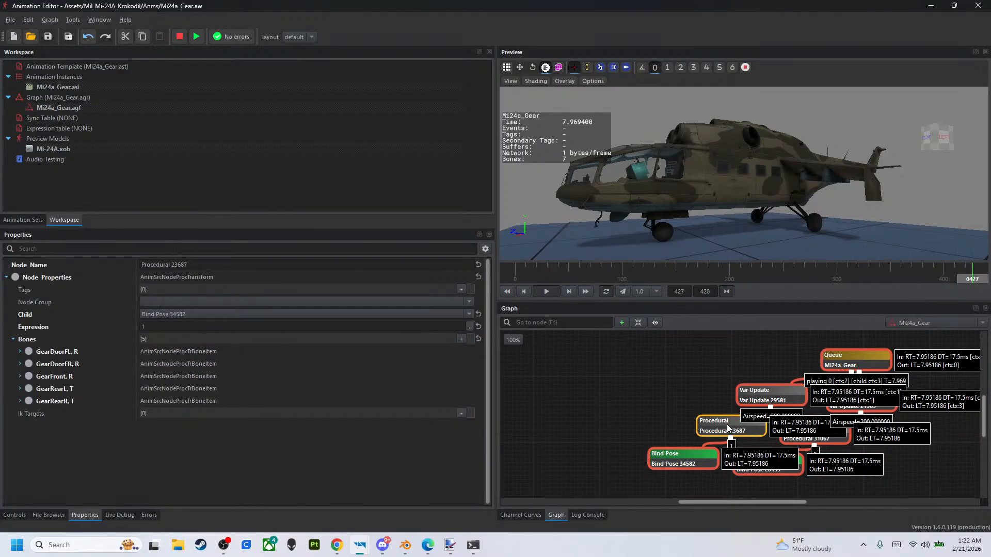
{"action": "left_click", "coordinate": [858, 407]}
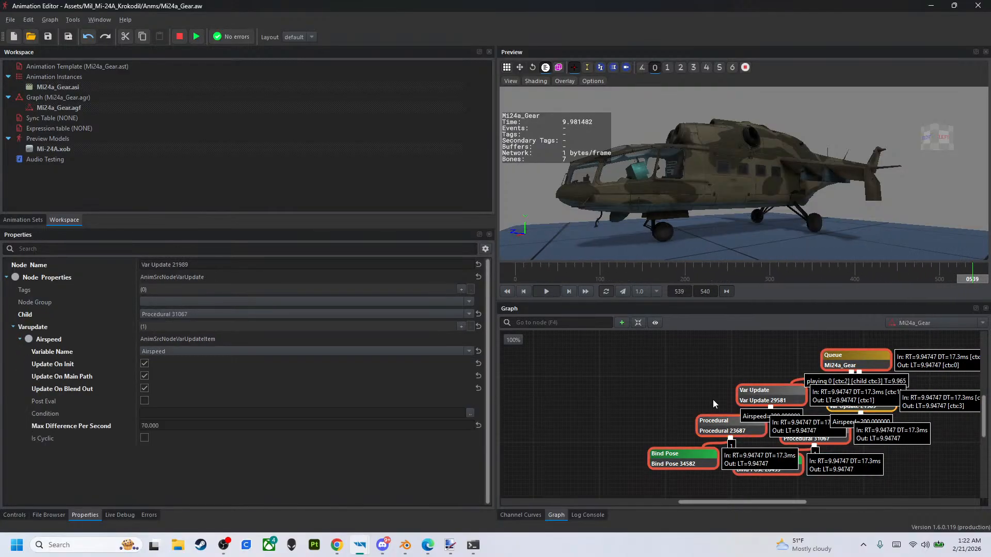
{"action": "left_click", "coordinate": [769, 400]}
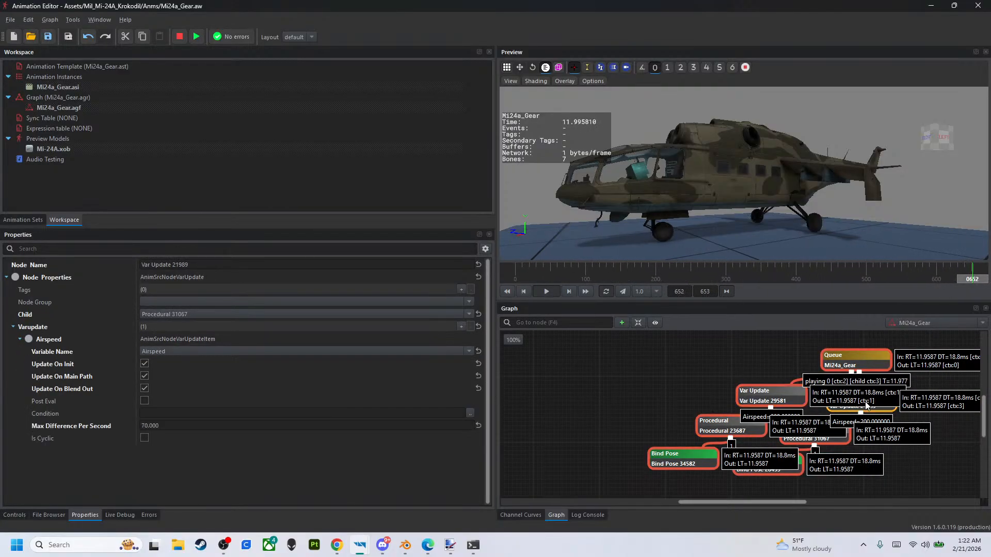
{"action": "left_click", "coordinate": [771, 408]}
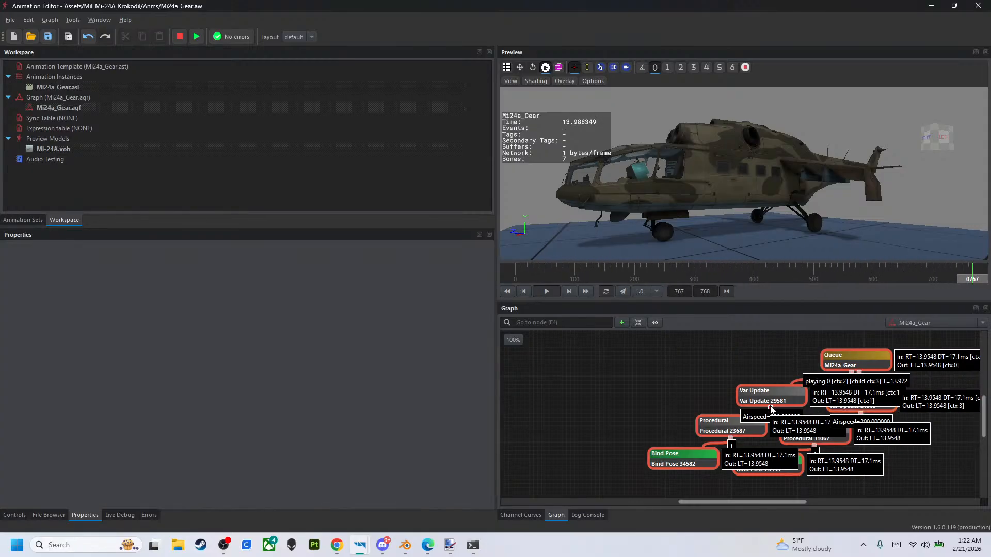
{"action": "left_click", "coordinate": [771, 404]}
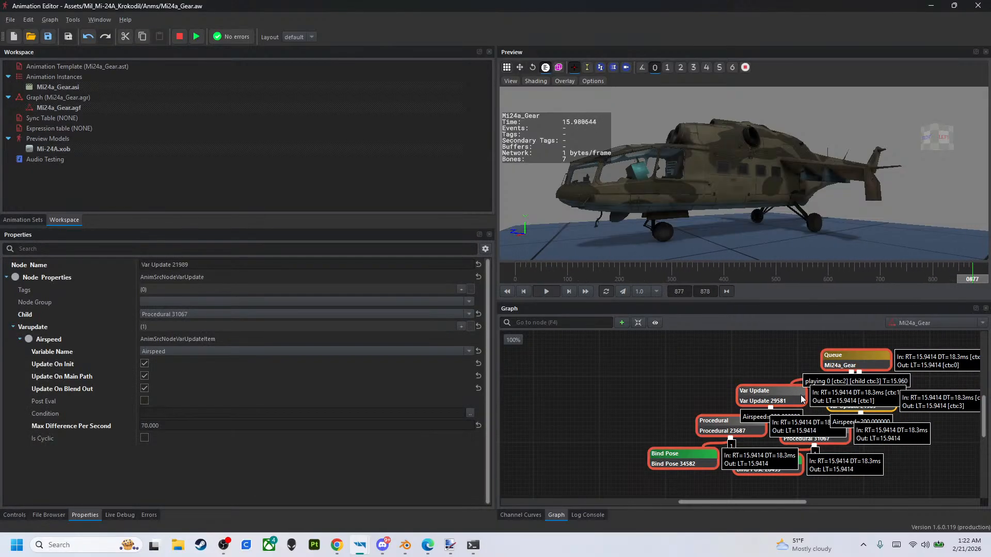
- Try an Expression of 2 on the second Procedural node and restore it to 1
{"action": "left_click", "coordinate": [806, 435]}
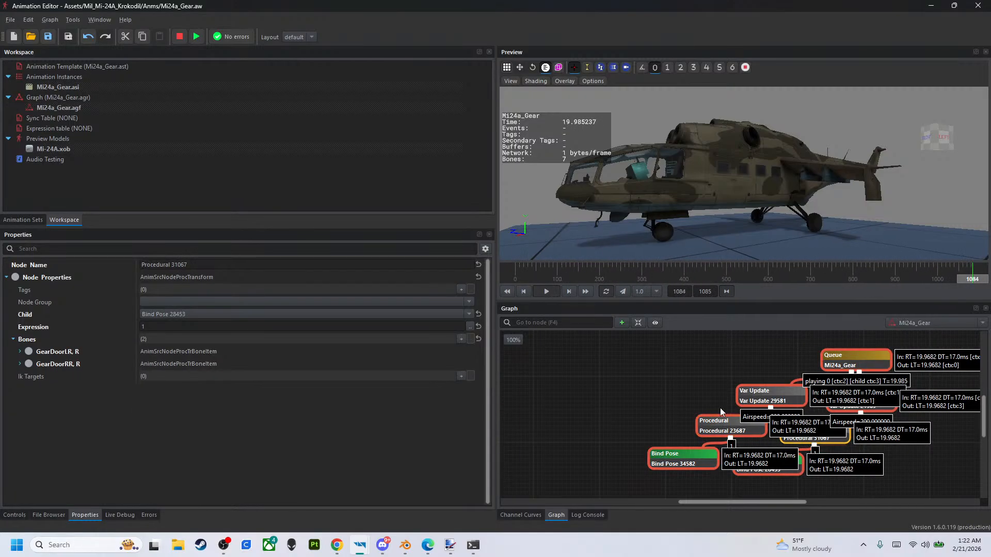
{"action": "left_click", "coordinate": [434, 326]}
{"action": "type", "text": "2"}
{"action": "key", "text": "Return"}
{"action": "left_click", "coordinate": [434, 327]}
{"action": "type", "text": "1"}
{"action": "key", "text": "Return"}
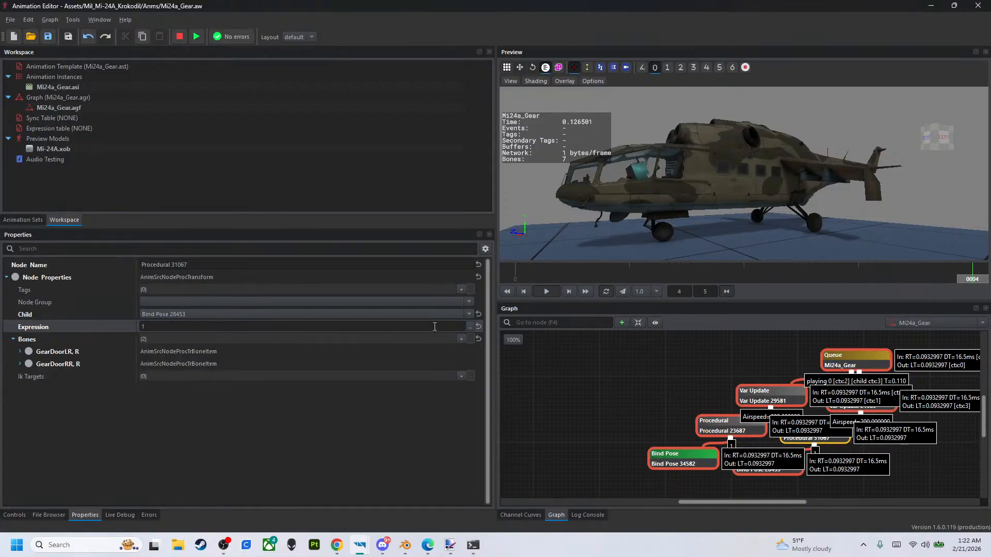
- Recheck the second Var Update node and switch the Queue item's Enqueue Method to Enqueue
{"action": "left_click", "coordinate": [870, 401]}
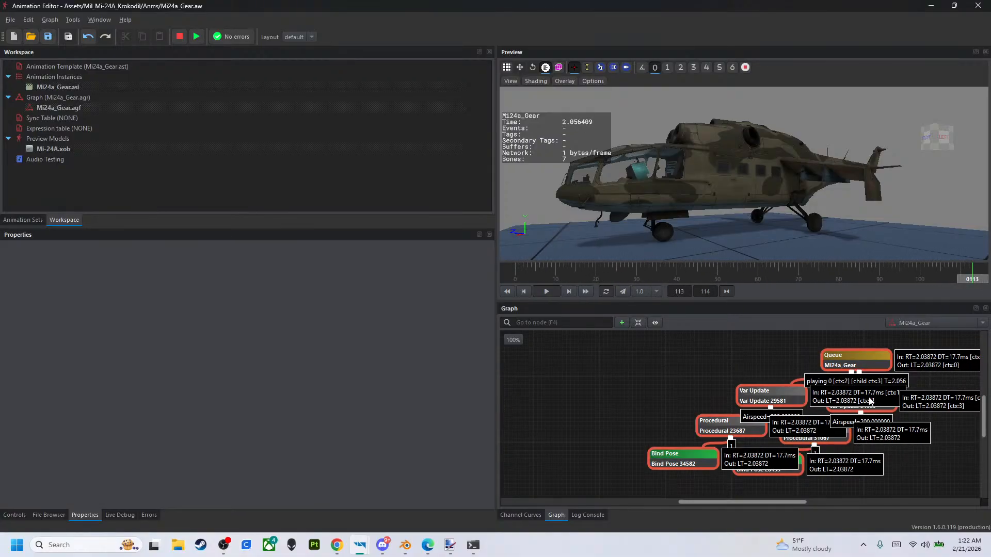
{"action": "left_click", "coordinate": [869, 401]}
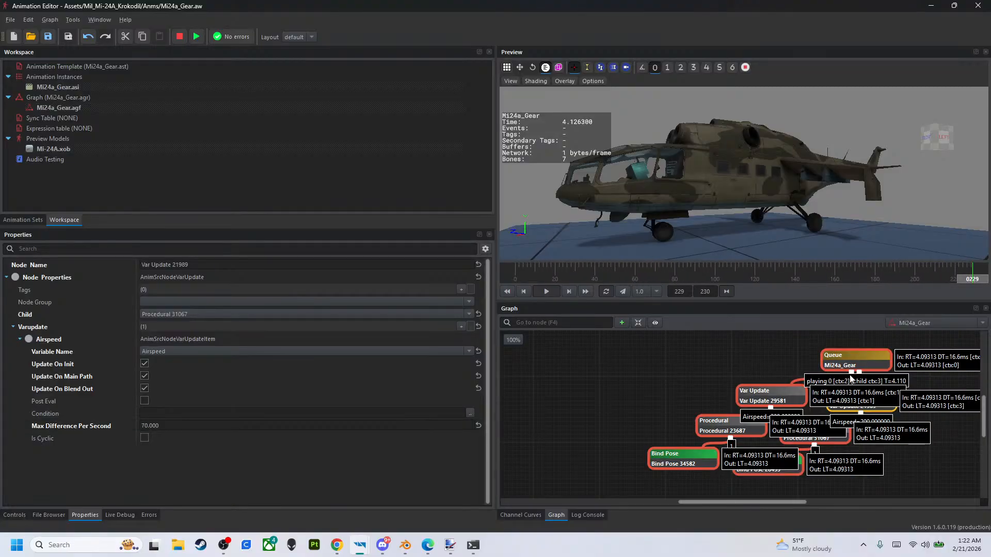
{"action": "left_click", "coordinate": [828, 361]}
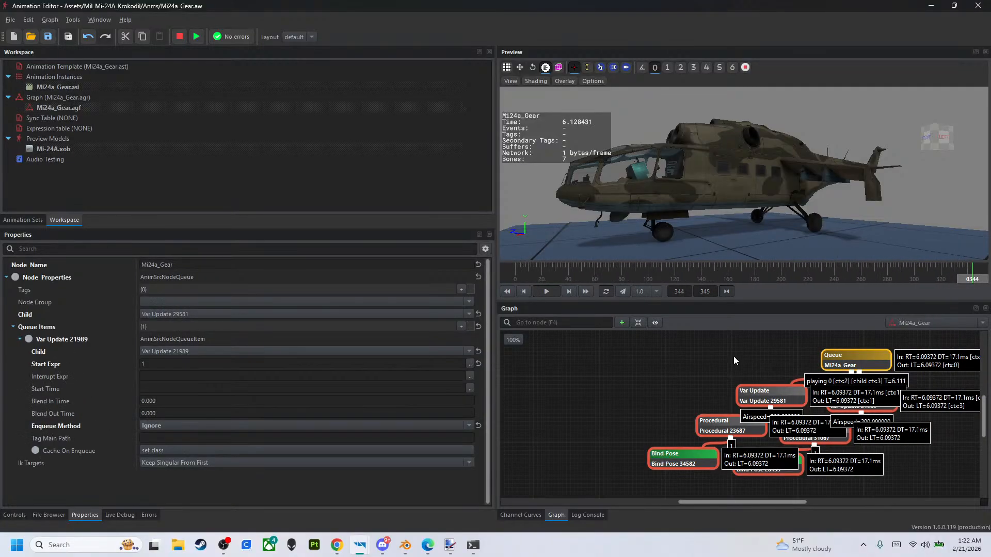
{"action": "left_click", "coordinate": [332, 425]}
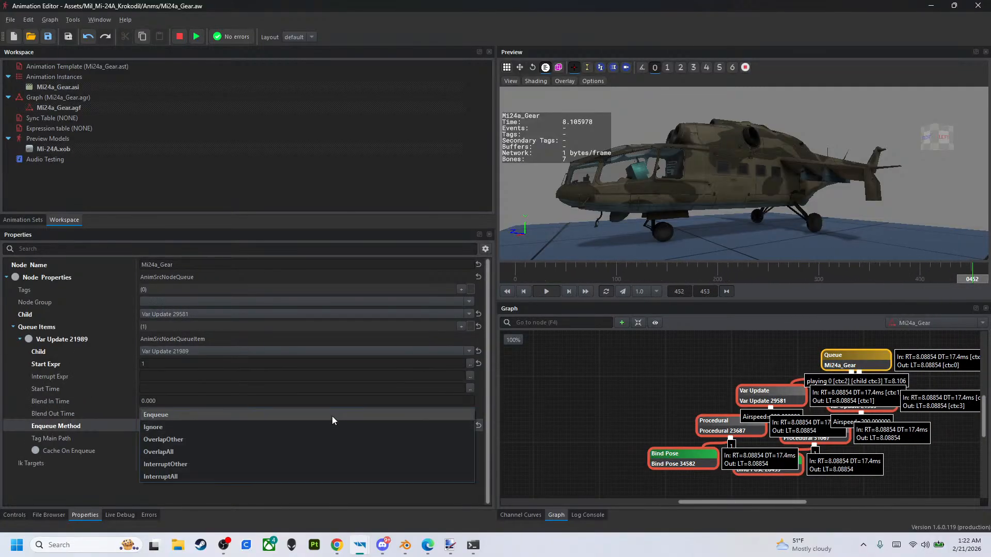
{"action": "left_click", "coordinate": [332, 415]}
- Lower Airspeed to 0 and raise it back to 200 to test how the gear and rear doors move
{"action": "left_click", "coordinate": [14, 514]}
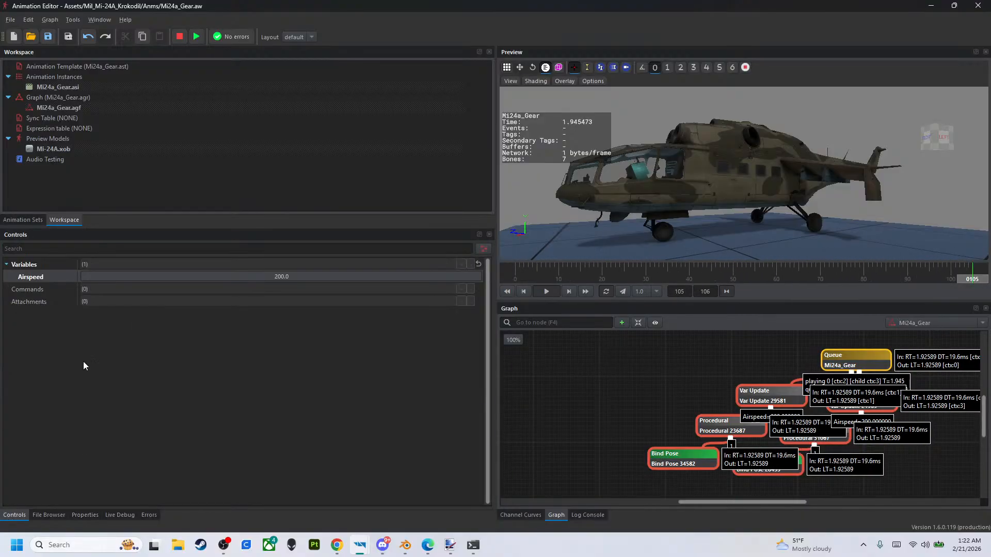
{"action": "left_click_drag", "start_coordinate": [200, 278], "coordinate": [5, 282]}
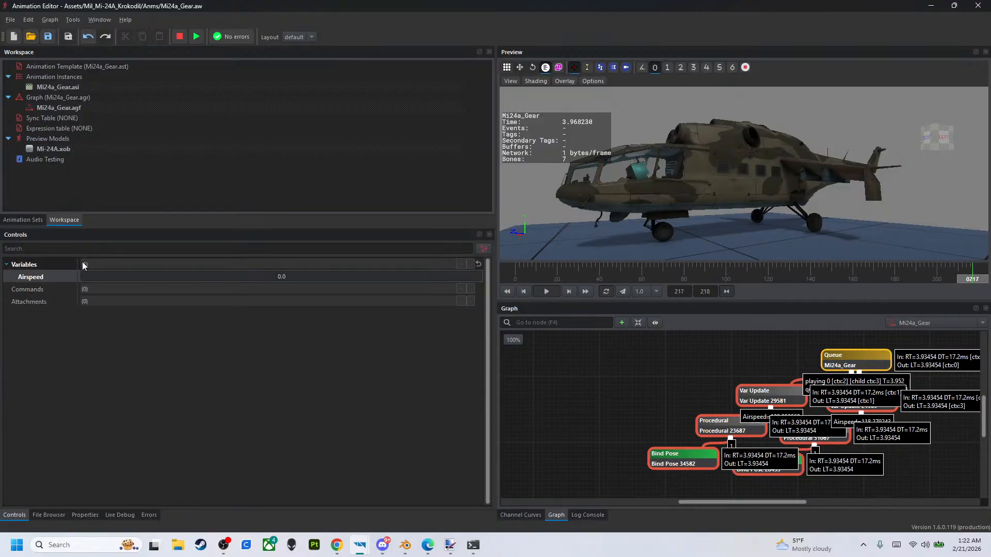
{"action": "left_click_drag", "start_coordinate": [88, 276], "coordinate": [582, 355]}
{"action": "left_click", "coordinate": [854, 410]}
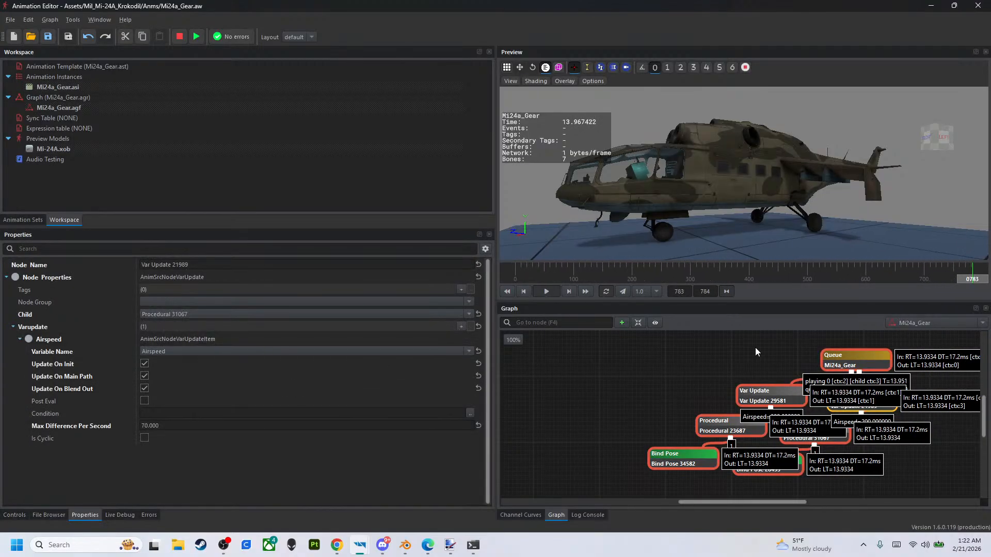
- Try the OverlapAll enqueue method on the Queue item and test the gear with Airspeed raised to 200
{"action": "left_click", "coordinate": [846, 360]}
{"action": "left_click", "coordinate": [210, 426]}
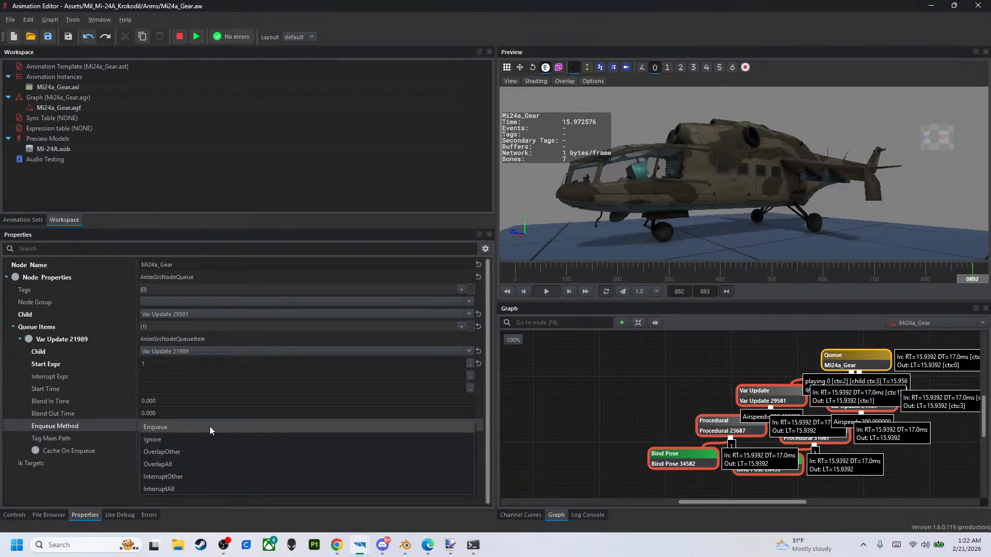
{"action": "left_click", "coordinate": [207, 460]}
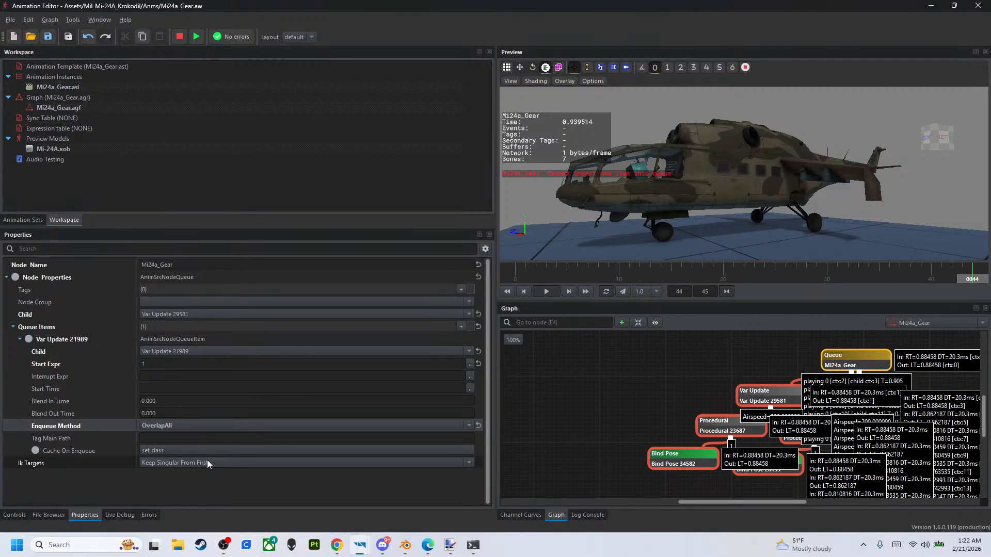
{"action": "left_click", "coordinate": [15, 514]}
{"action": "left_click_drag", "start_coordinate": [350, 275], "coordinate": [500, 255]}
- Try the InterruptAll, InterruptOther and OverlapOther enqueue methods in turn on the Queue item
{"action": "left_click", "coordinate": [848, 357]}
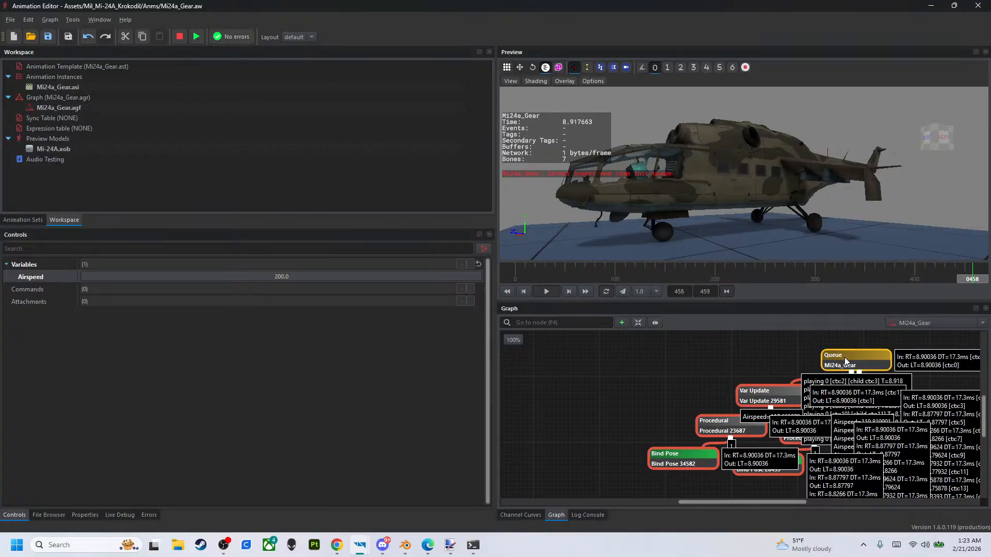
{"action": "left_click", "coordinate": [88, 513]}
{"action": "left_click", "coordinate": [190, 426]}
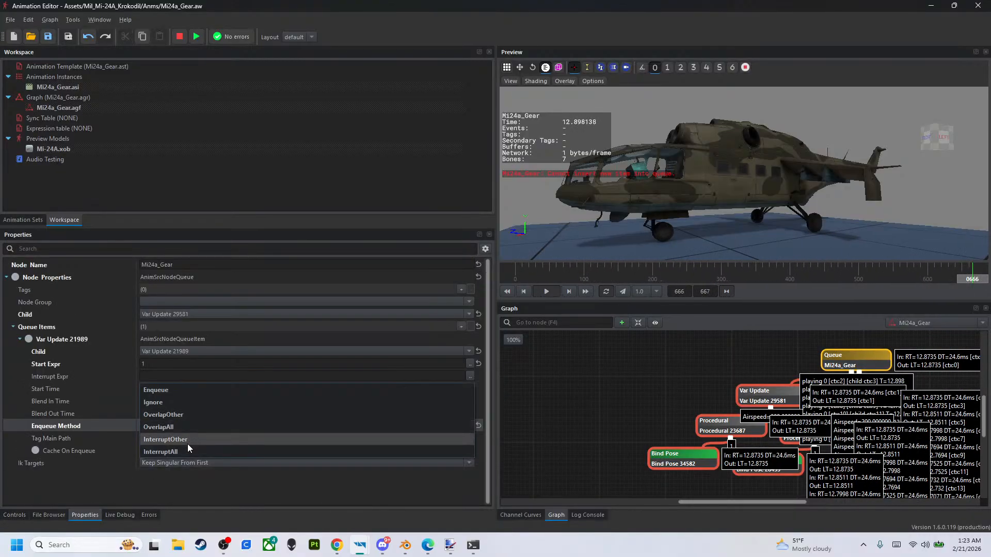
{"action": "left_click", "coordinate": [186, 450]}
{"action": "left_click", "coordinate": [194, 423]}
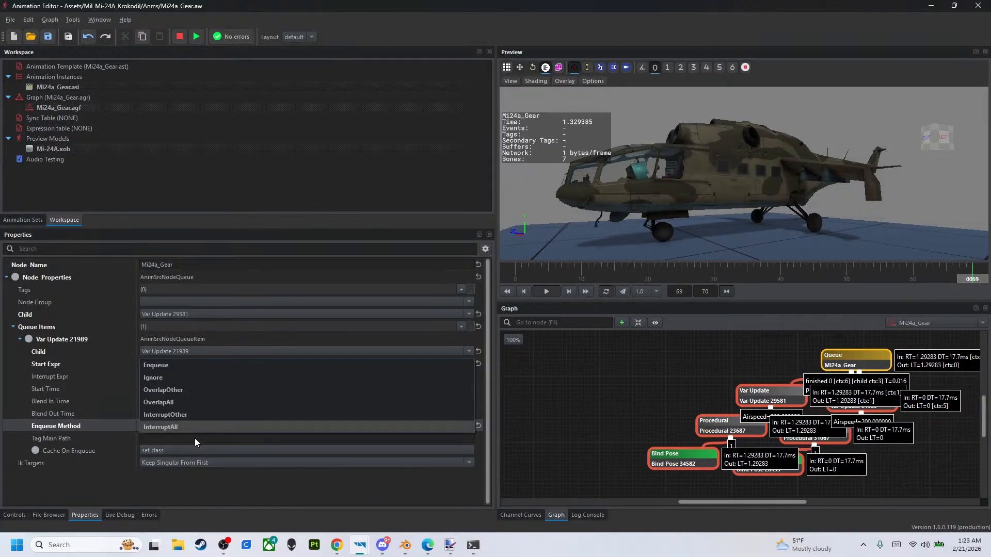
{"action": "left_click", "coordinate": [199, 419]}
{"action": "left_click", "coordinate": [203, 426]}
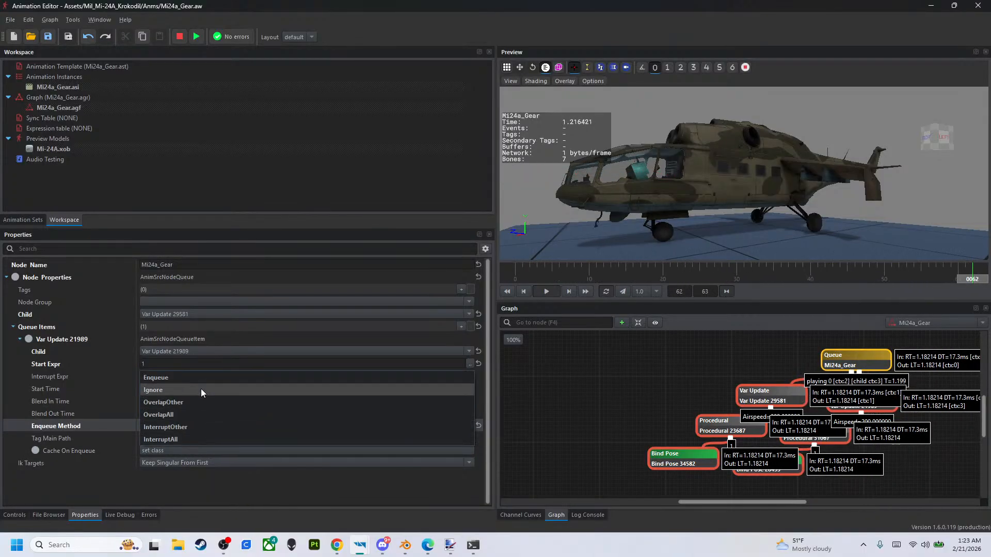
{"action": "left_click", "coordinate": [200, 398]}
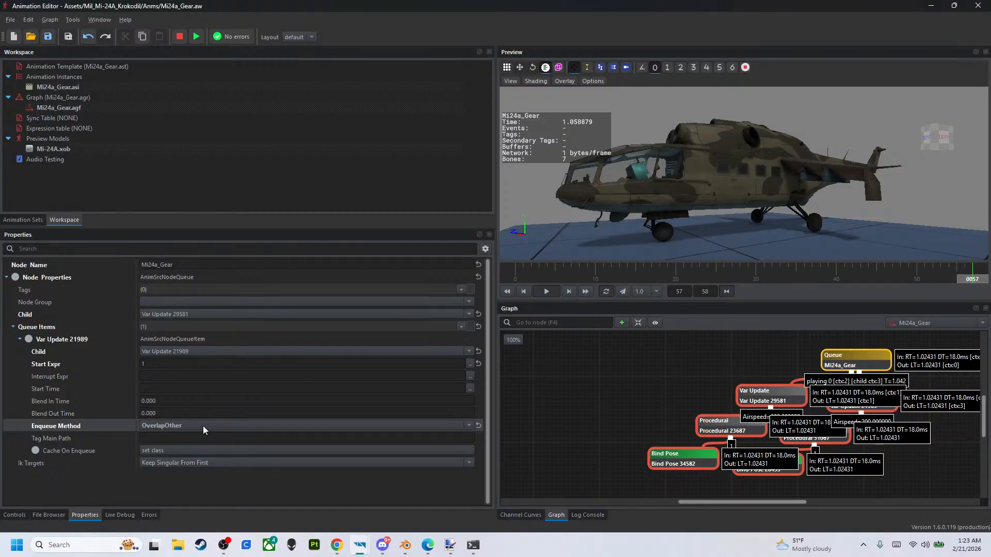
- Set the Queue item's Enqueue Method to Enqueue and test the gear by raising Airspeed to 200
{"action": "left_click", "coordinate": [203, 423]}
{"action": "left_click", "coordinate": [199, 401]}
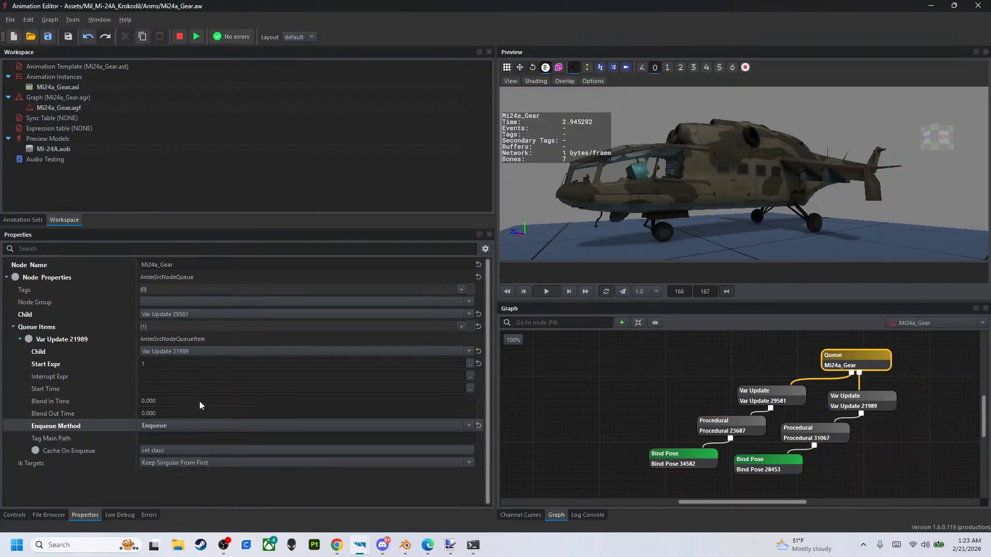
{"action": "left_click", "coordinate": [15, 515]}
{"action": "left_click", "coordinate": [106, 277]}
{"action": "left_click_drag", "start_coordinate": [106, 277], "coordinate": [495, 279]}
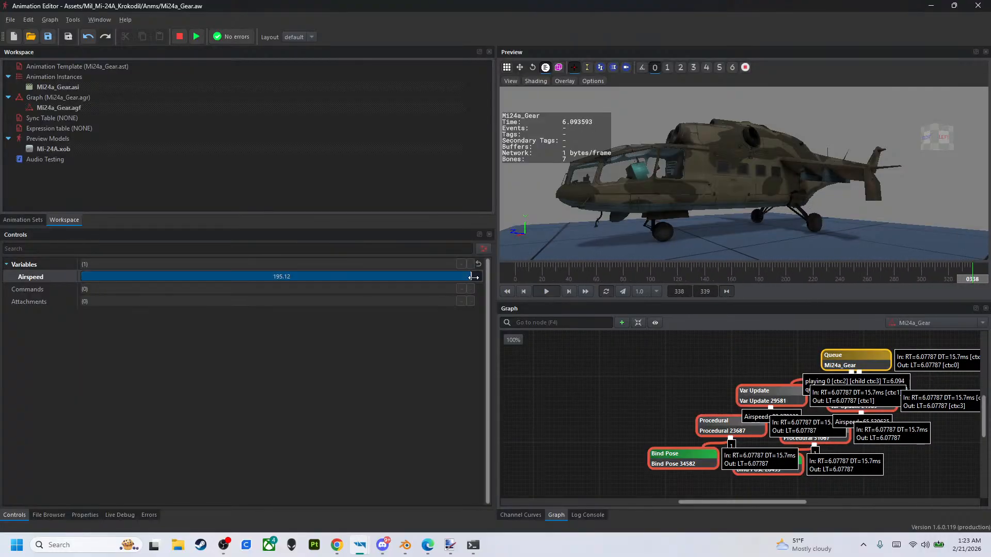
{"action": "left_click", "coordinate": [797, 397]}
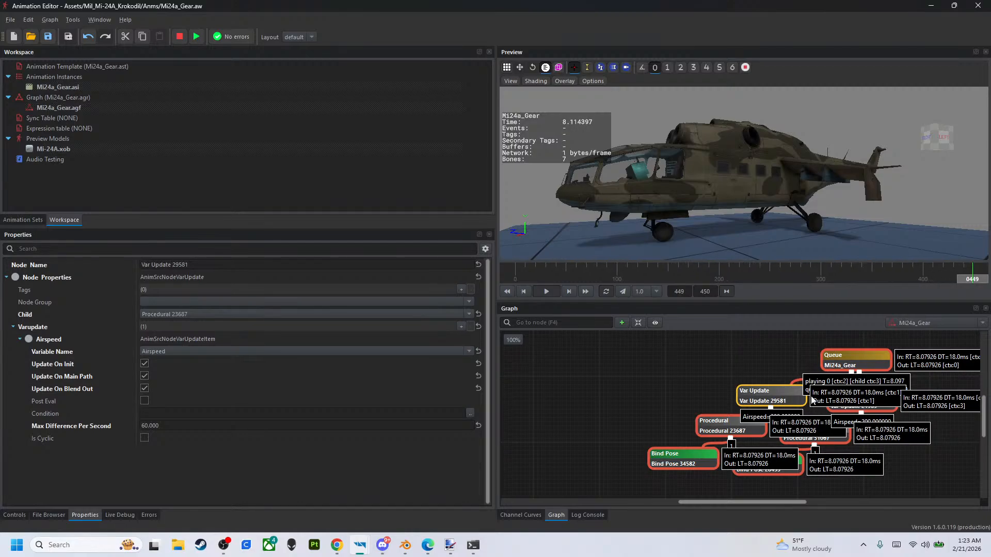
- Stop the preview and disconnect the rear-door Var Update node from the Queue node
{"action": "left_click", "coordinate": [827, 397]}
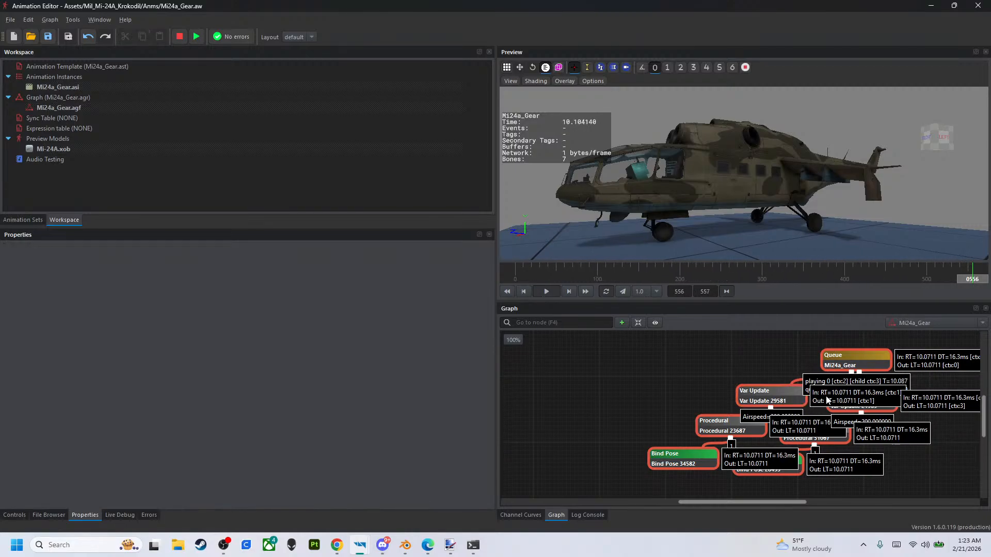
{"action": "left_click", "coordinate": [843, 399]}
{"action": "left_click", "coordinate": [677, 364]}
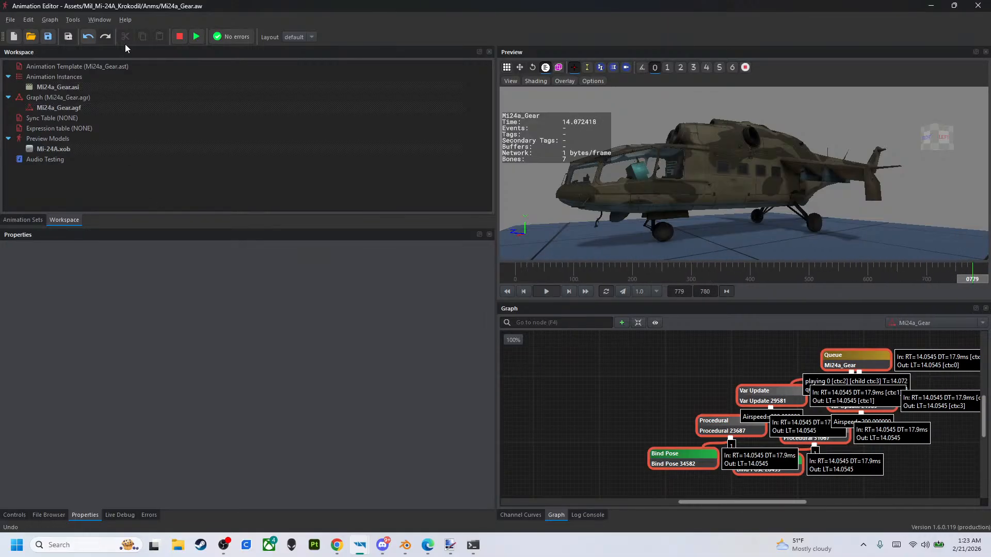
{"action": "left_click", "coordinate": [175, 35]}
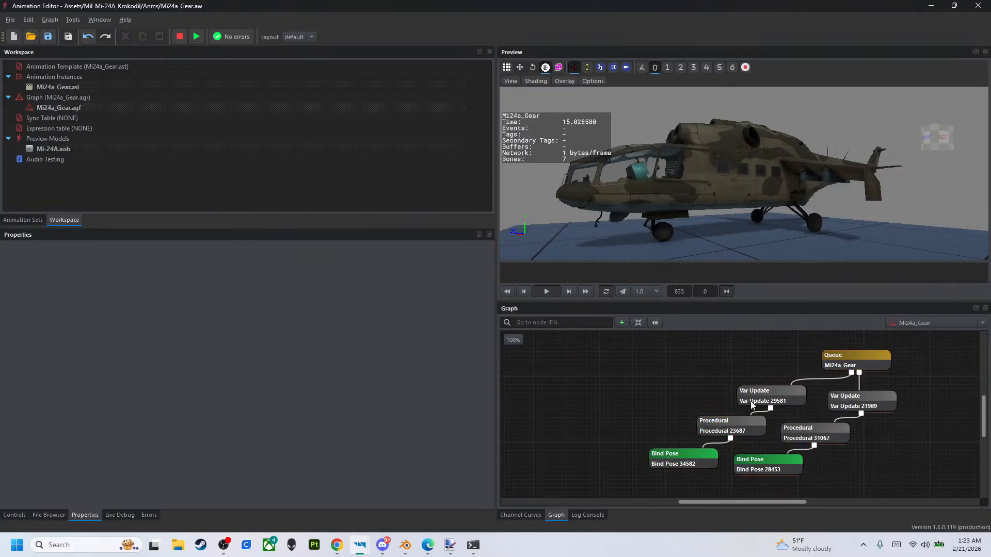
{"action": "left_click", "coordinate": [852, 407]}
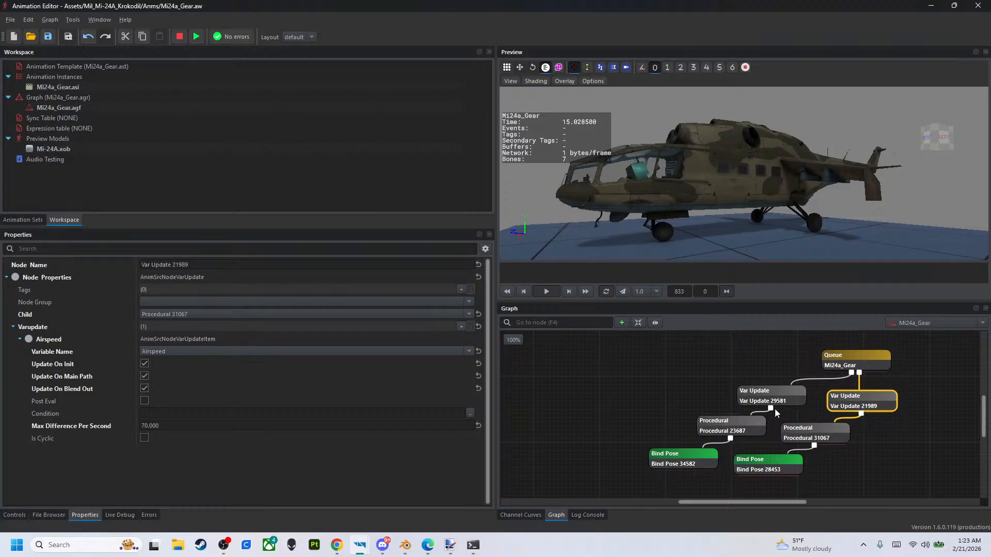
{"action": "left_click", "coordinate": [859, 384]}
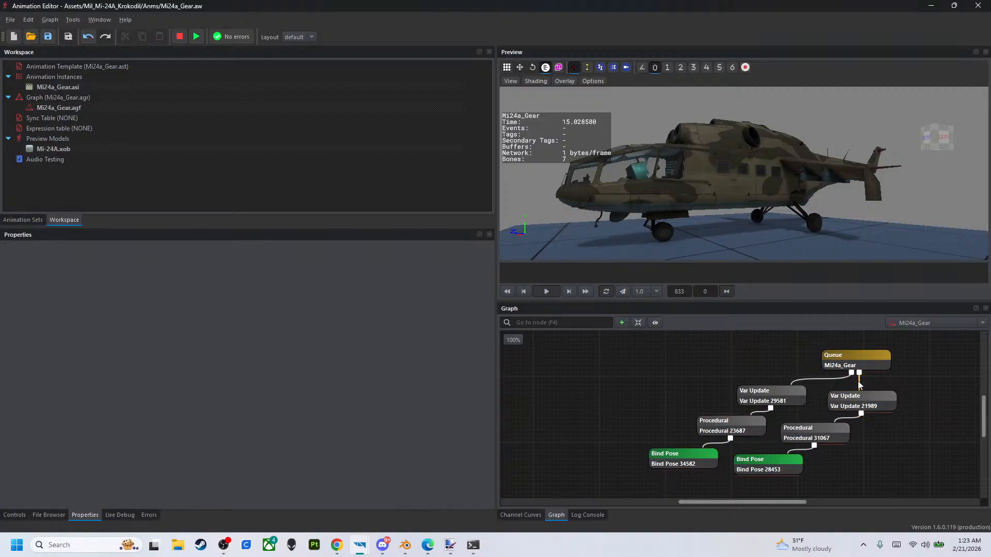
{"action": "key", "text": "Delete"}
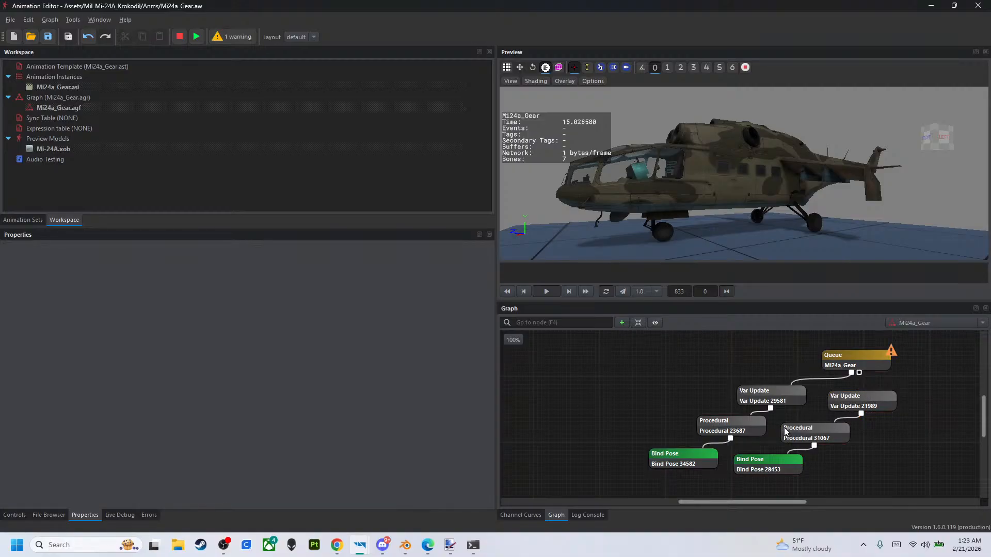
- Reposition the Queue node and both branches, and try linking the main gear Var Update to the rear-door Var Update
{"action": "left_click_drag", "start_coordinate": [670, 381], "coordinate": [732, 399]}
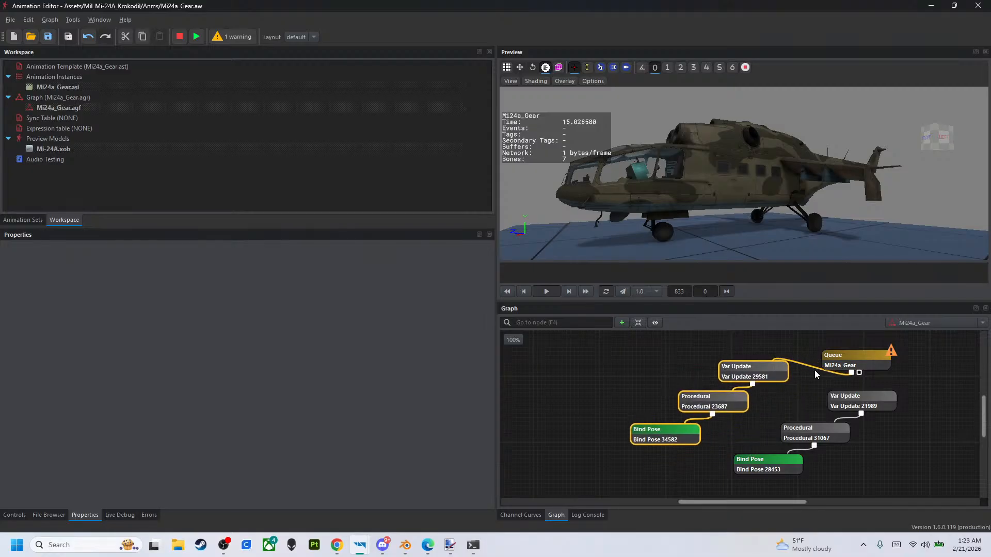
{"action": "left_click_drag", "start_coordinate": [846, 362], "coordinate": [851, 354]}
{"action": "left_click_drag", "start_coordinate": [788, 396], "coordinate": [852, 462]}
{"action": "mouse_move", "coordinate": [820, 391]}
{"action": "left_mouse_down"}
{"action": "mouse_move", "coordinate": [797, 401]}
{"action": "mouse_move", "coordinate": [820, 406]}
{"action": "left_mouse_up"}
{"action": "left_click", "coordinate": [768, 392]}
- Remove the empty queue item from the Queue node and reconnect Var Update 29581 to Procedural 23687
{"action": "left_click", "coordinate": [869, 352]}
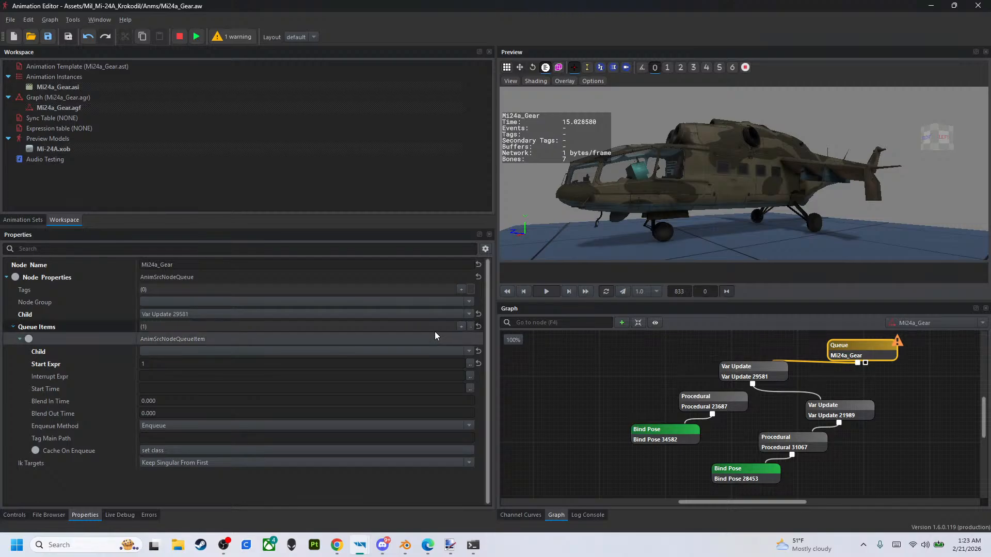
{"action": "left_click", "coordinate": [469, 329]}
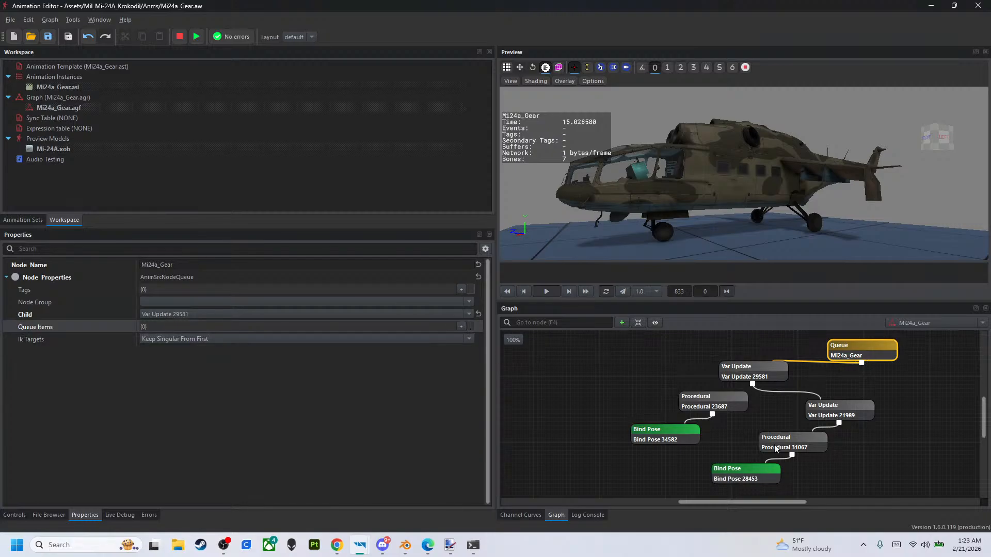
{"action": "left_click_drag", "start_coordinate": [754, 386], "coordinate": [710, 397]}
{"action": "left_click", "coordinate": [759, 377]}
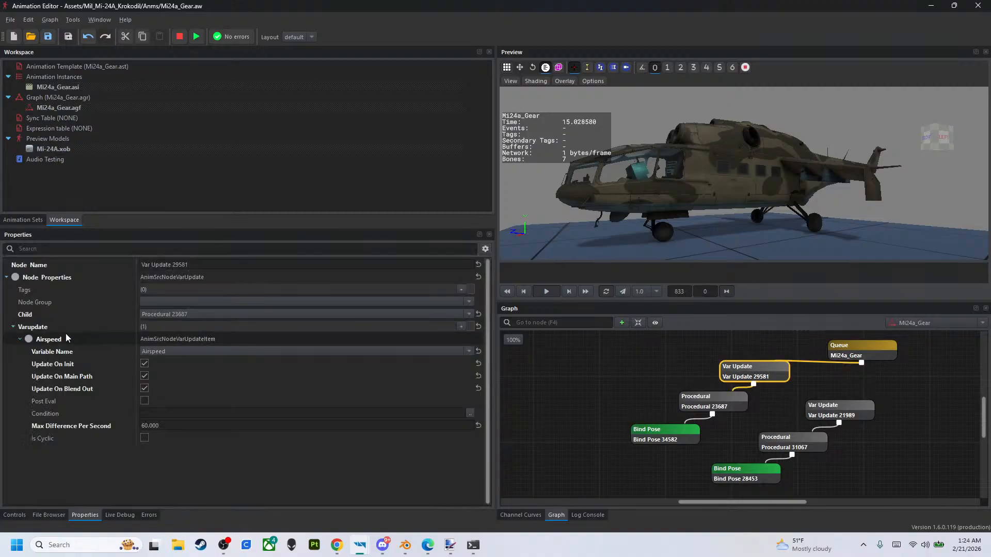
{"action": "left_click", "coordinate": [19, 339]}
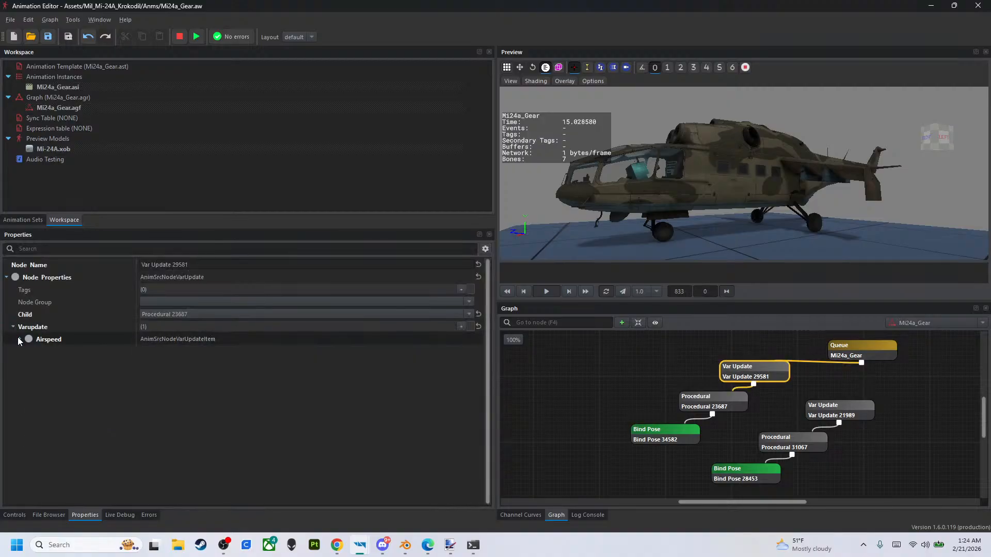
{"action": "left_click", "coordinate": [20, 339]}
{"action": "left_click", "coordinate": [19, 339]}
{"action": "left_click", "coordinate": [18, 339]}
{"action": "left_click", "coordinate": [19, 339]}
{"action": "left_click", "coordinate": [20, 340]}
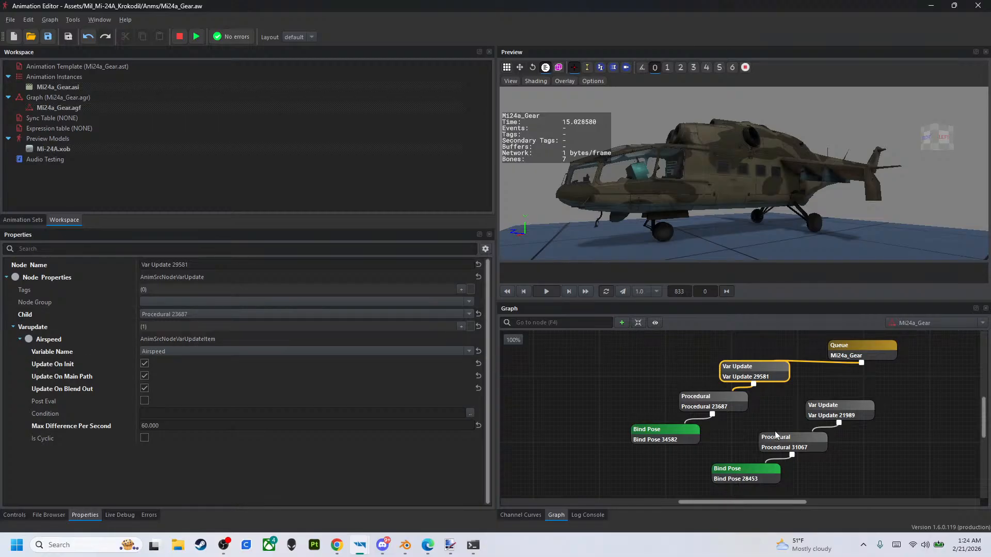
- Copy the GearDoorLR rotation item from Procedural 31067 into a new bone item on Procedural 23687
{"action": "left_click", "coordinate": [758, 469]}
{"action": "left_click", "coordinate": [784, 443]}
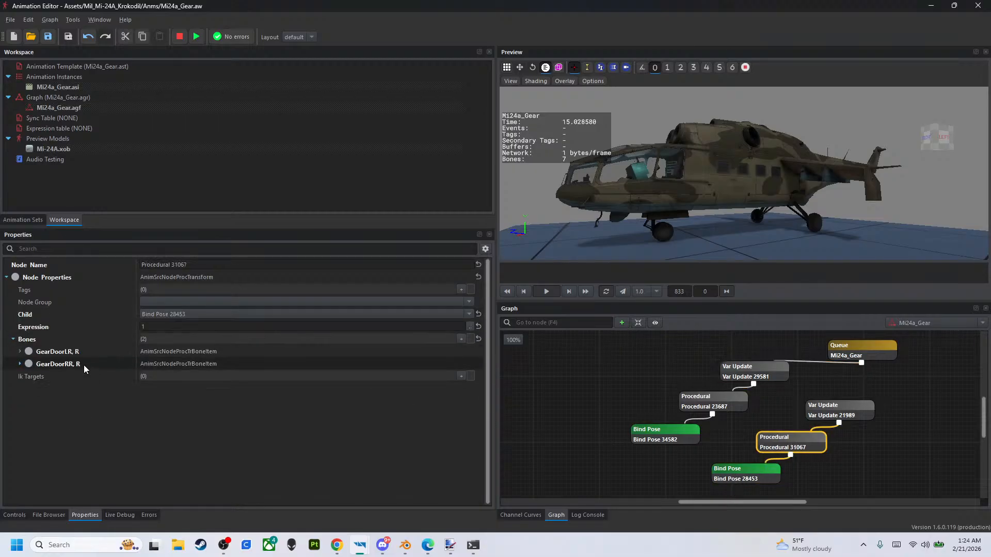
{"action": "left_click", "coordinate": [81, 351]}
{"action": "left_click", "coordinate": [704, 402]}
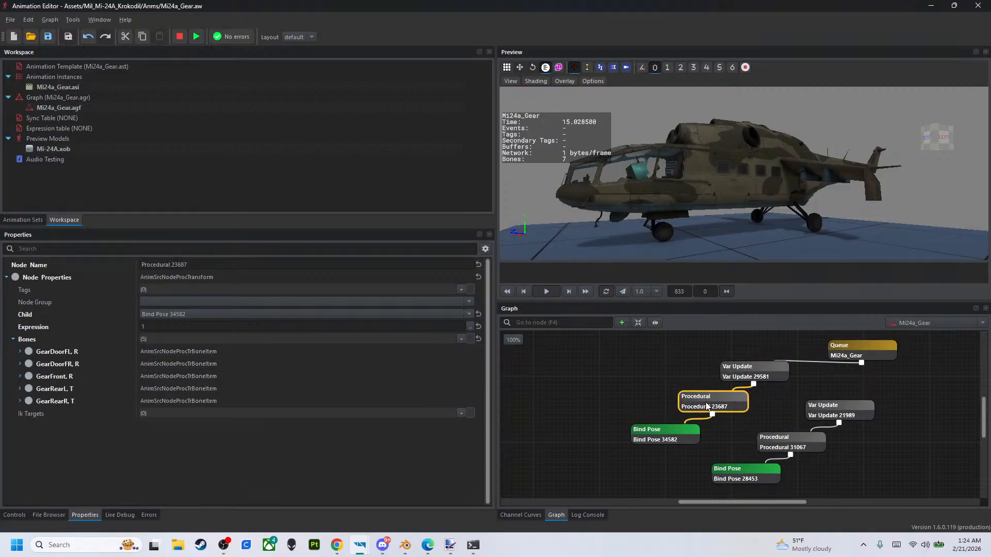
{"action": "left_click", "coordinate": [459, 339]}
{"action": "right_click", "coordinate": [64, 413]}
{"action": "left_click", "coordinate": [101, 429]}
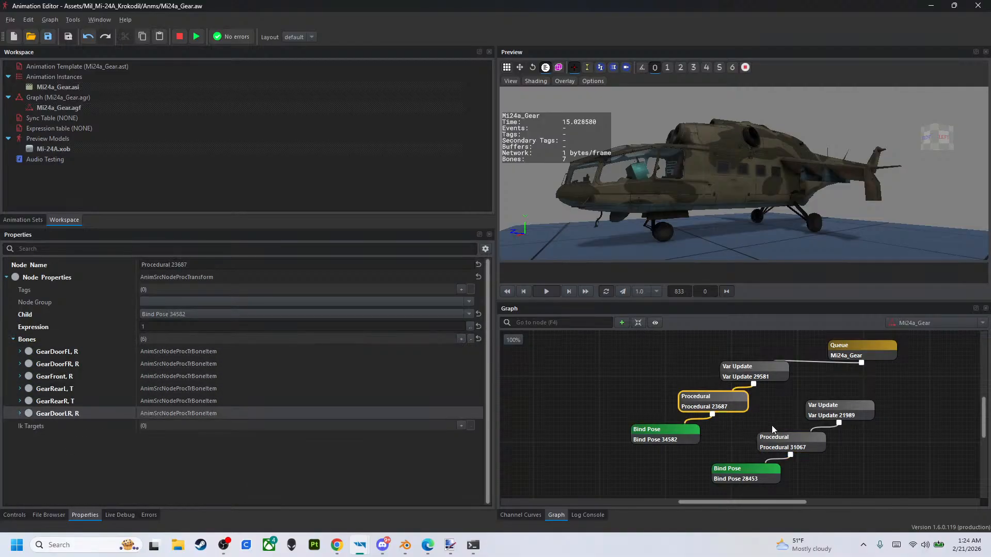
- Copy the GearDoorRR rotation item from Procedural 31067 into a new bone item on Procedural 23687
{"action": "left_click", "coordinate": [774, 441]}
{"action": "right_click", "coordinate": [216, 368]}
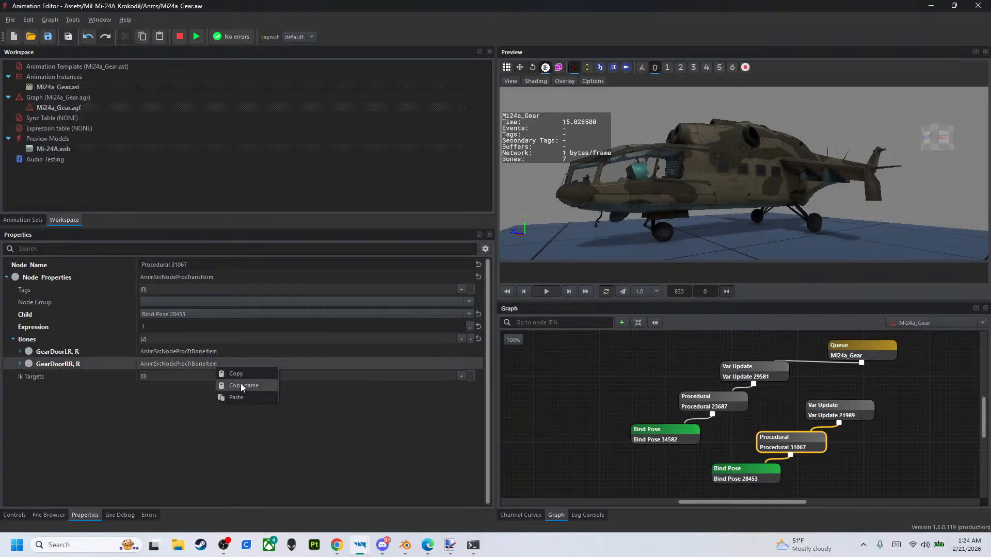
{"action": "left_click", "coordinate": [241, 376]}
{"action": "left_click", "coordinate": [693, 406]}
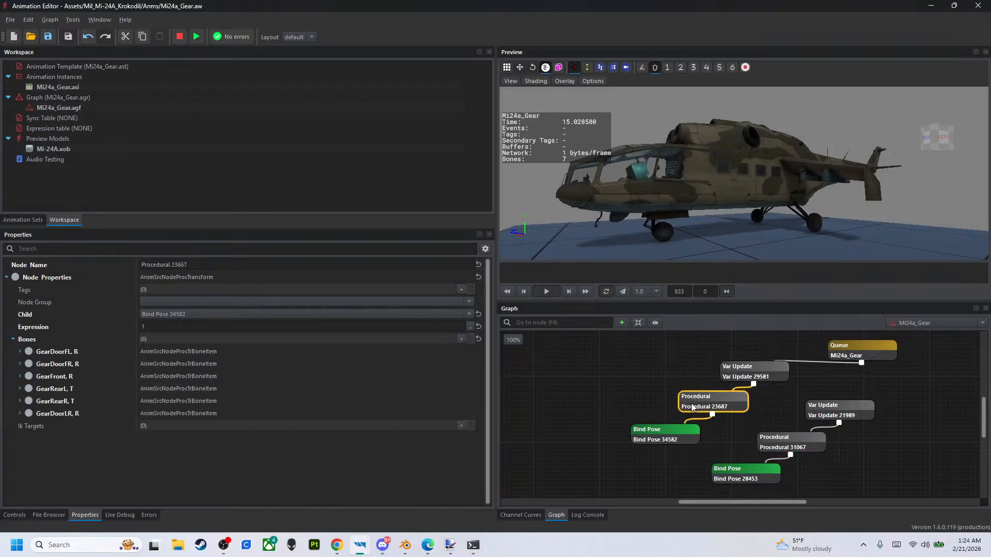
{"action": "left_click", "coordinate": [461, 339]}
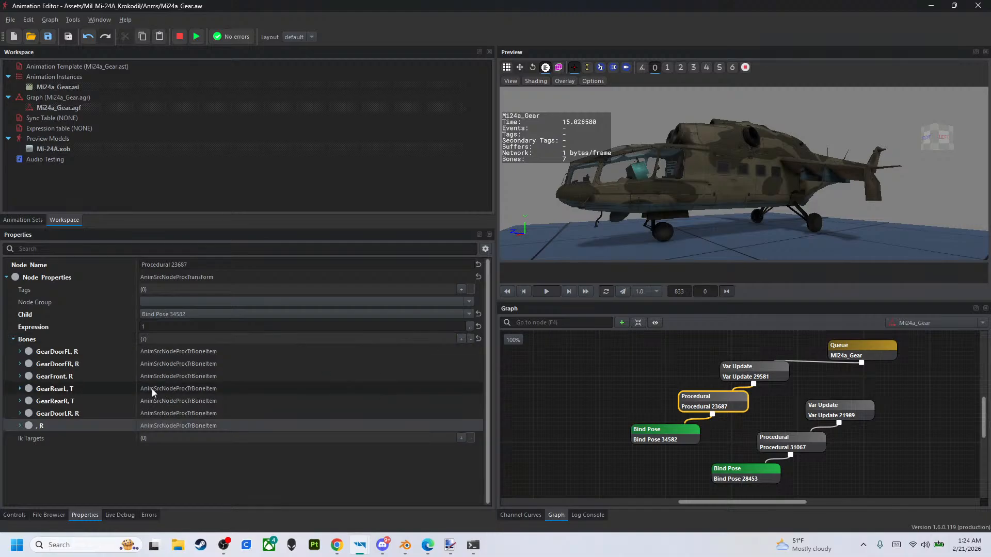
{"action": "right_click", "coordinate": [81, 425]}
{"action": "left_click", "coordinate": [98, 455]}
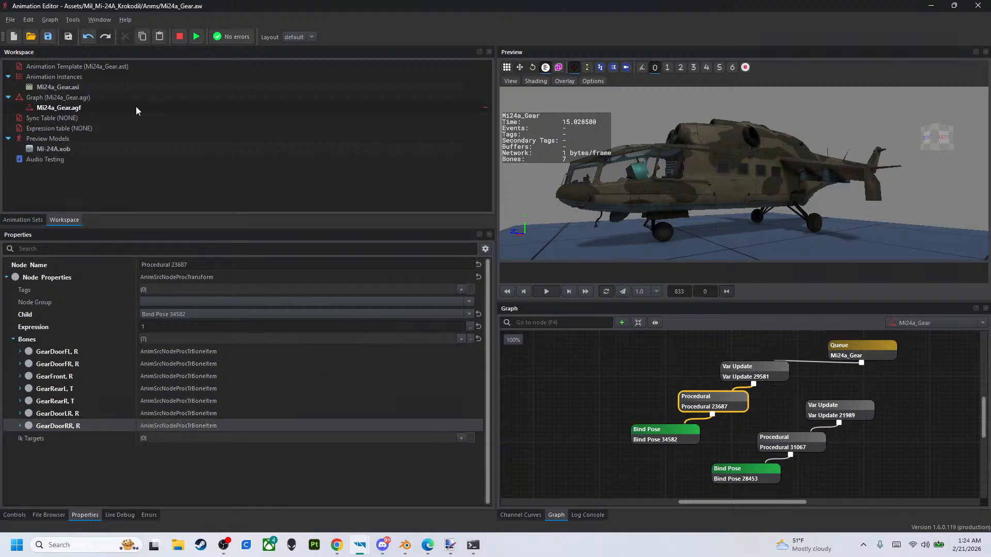
- Delete the disconnected rear-door branch with its Var Update, Procedural and Bind Pose nodes
{"action": "left_click_drag", "start_coordinate": [893, 424], "coordinate": [754, 480]}
{"action": "key", "text": "Delete"}
{"action": "left_click", "coordinate": [819, 419]}
{"action": "key", "text": "Delete"}
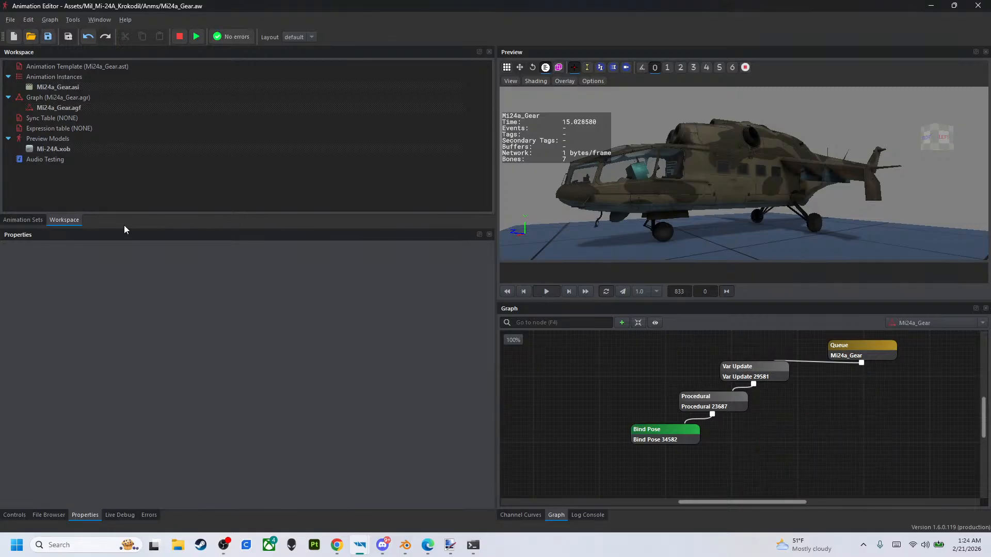
- Preview the graph from the Queue node and test the gear with Airspeed raised to 200 and lowered to 1.54
{"action": "left_click", "coordinate": [885, 349]}
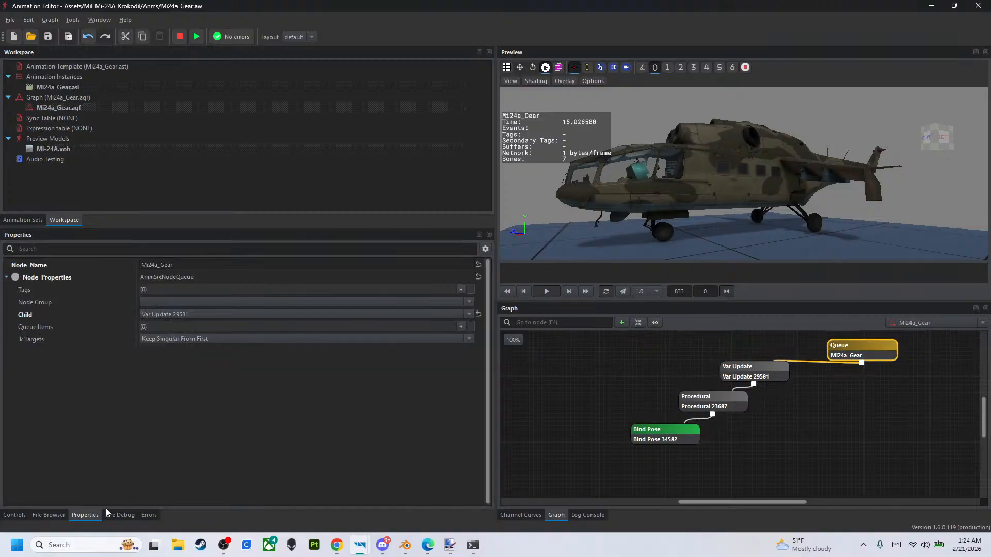
{"action": "double_click", "coordinate": [856, 357]}
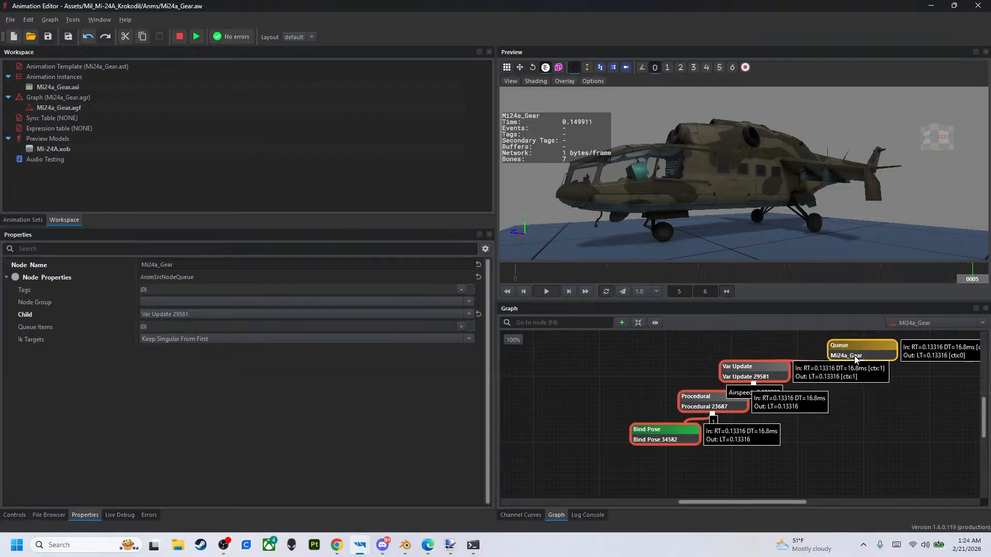
{"action": "left_click", "coordinate": [15, 515]}
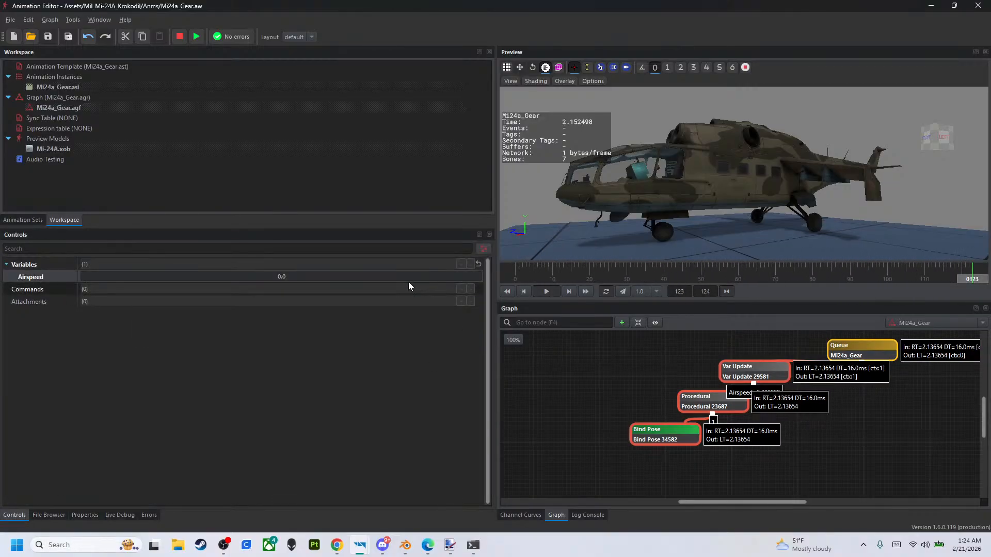
{"action": "left_click_drag", "start_coordinate": [368, 275], "coordinate": [490, 278]}
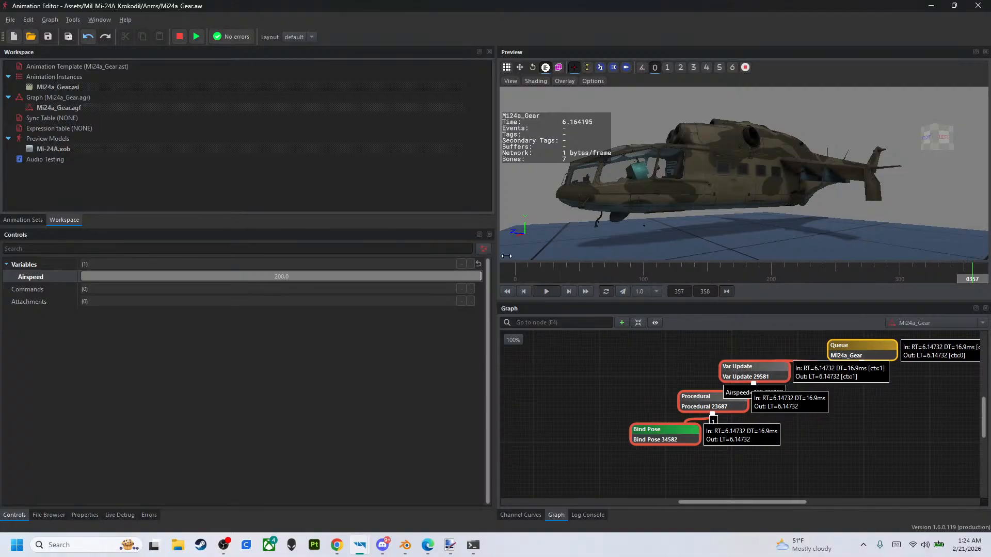
{"action": "left_click", "coordinate": [83, 277]}
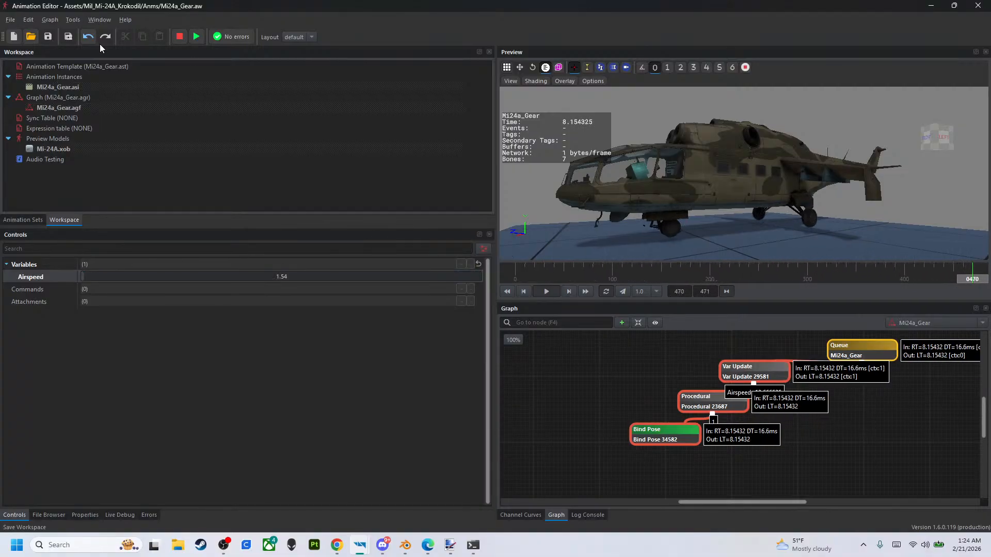
- Close the Animation Editor and switch to the Enfusion Workbench window of the Mi-24A_Krokodil project
{"action": "left_click", "coordinate": [977, 8]}
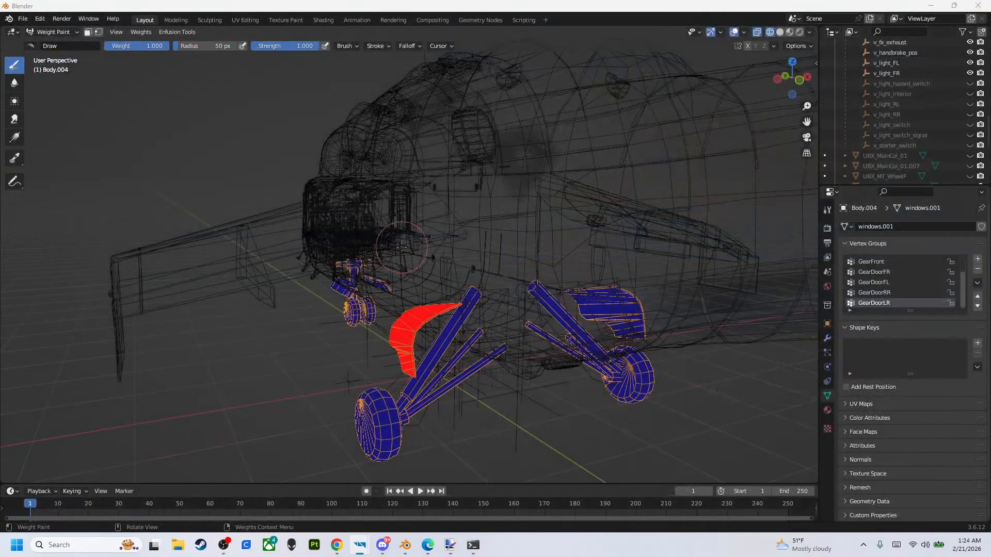
{"action": "left_click", "coordinate": [383, 545]}
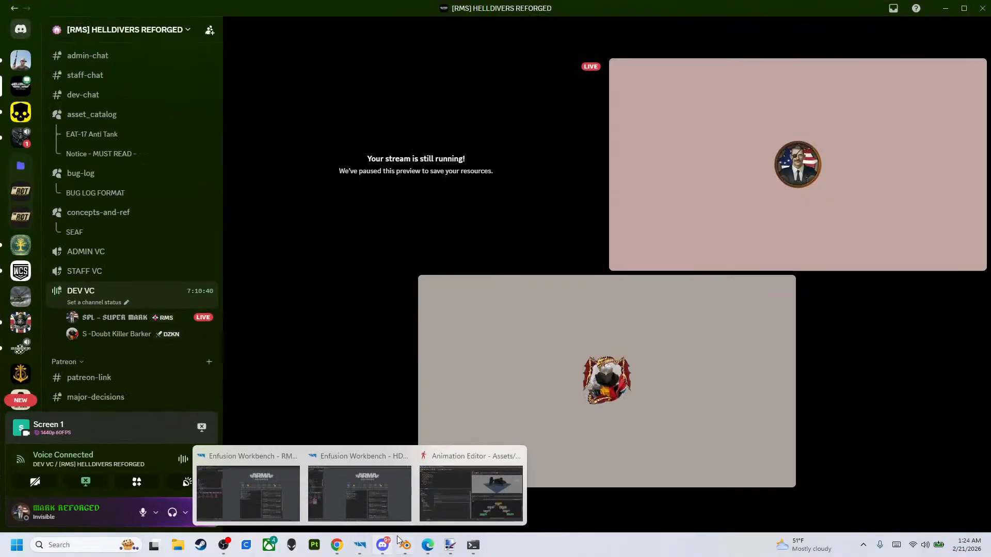
{"action": "left_click", "coordinate": [405, 545]}
{"action": "mouse_move", "coordinate": [360, 545]}
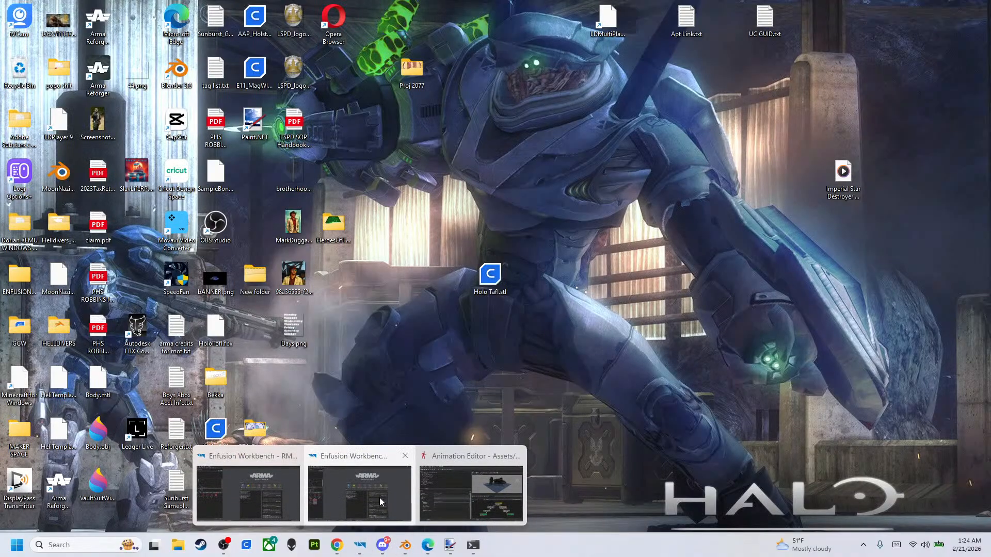
{"action": "left_click", "coordinate": [377, 499]}
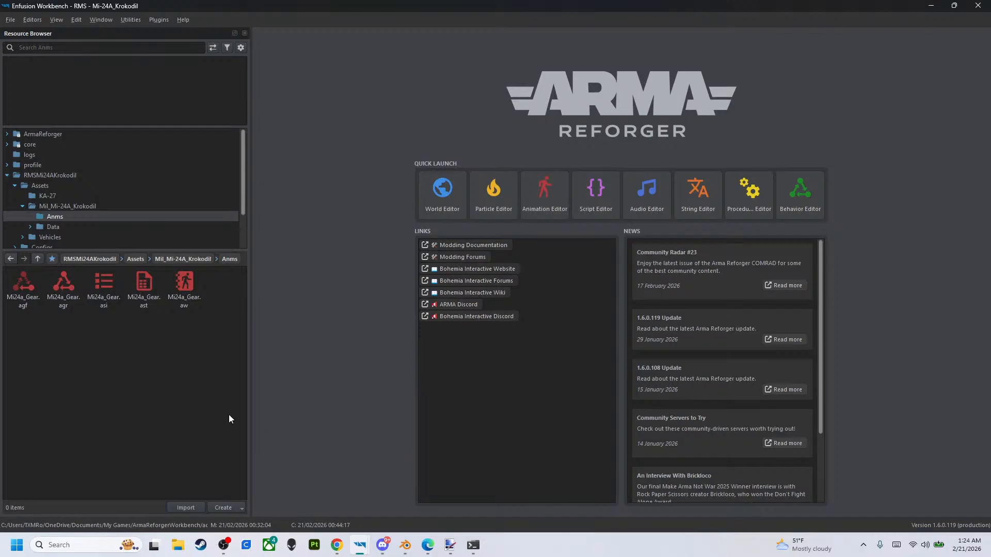
- Open the unnamed.ent world from the RMSMi24AKrokodil project folder in the World Editor
{"action": "left_click", "coordinate": [58, 175]}
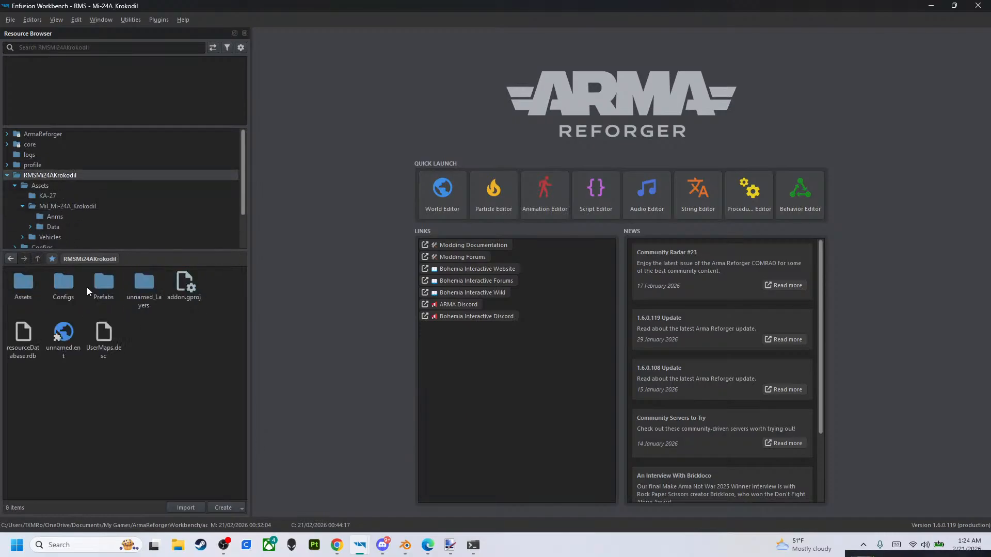
{"action": "left_click", "coordinate": [79, 338]}
{"action": "double_click", "coordinate": [79, 339]}
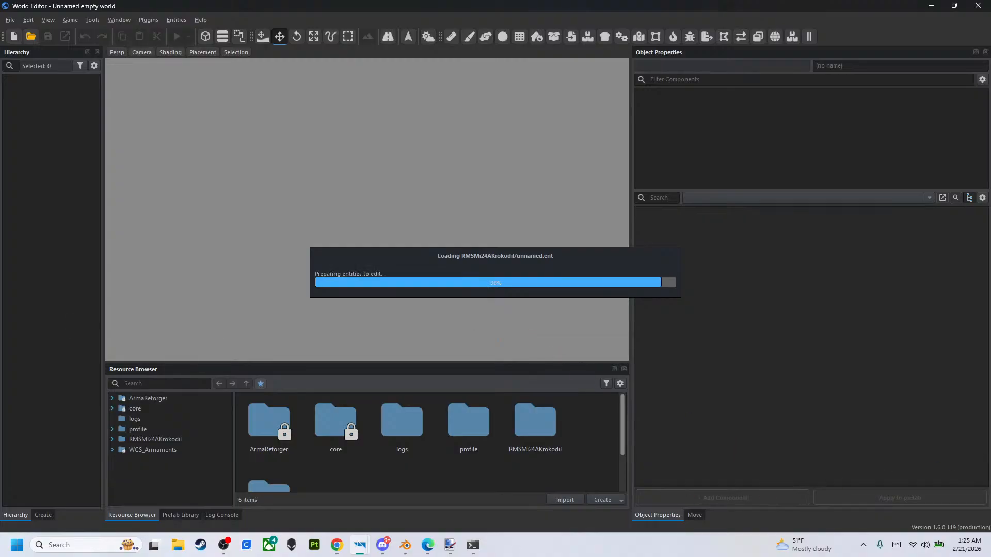
{"action": "key", "text": "alt+Tab"}
{"action": "left_click_drag", "start_coordinate": [520, 5], "coordinate": [990, 90]}
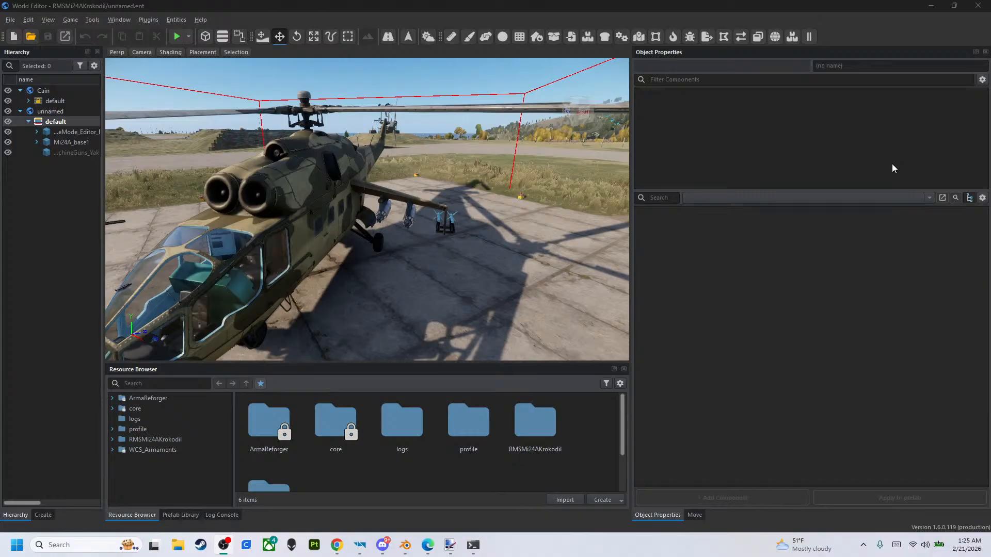
- Select the Mi24A_base1 helicopter in the world and frame it fully in view
{"action": "right_click_drag", "start_coordinate": [419, 239], "coordinate": [365, 215]}
{"action": "key", "text": "s"}
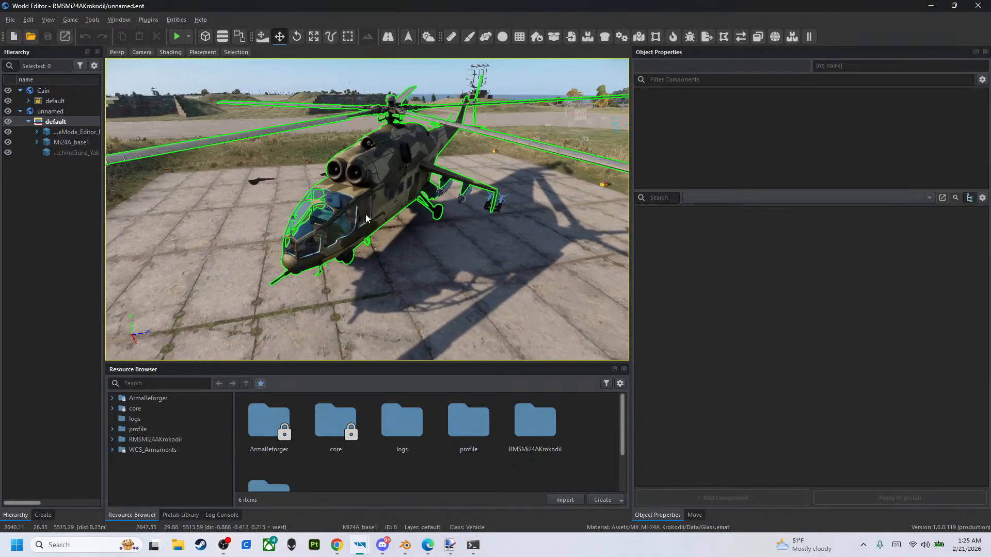
{"action": "left_click", "coordinate": [382, 217]}
{"action": "right_click_drag", "start_coordinate": [413, 282], "coordinate": [405, 284]}
{"action": "key", "text": "d"}
{"action": "key", "text": "a"}
{"action": "key", "text": "s"}
{"action": "key", "text": "d"}
{"action": "key", "text": "a"}
- Filter the helicopter's components by "an" and select VehicleAnimationComponent
{"action": "left_click", "coordinate": [665, 79]}
{"action": "type", "text": "an"}
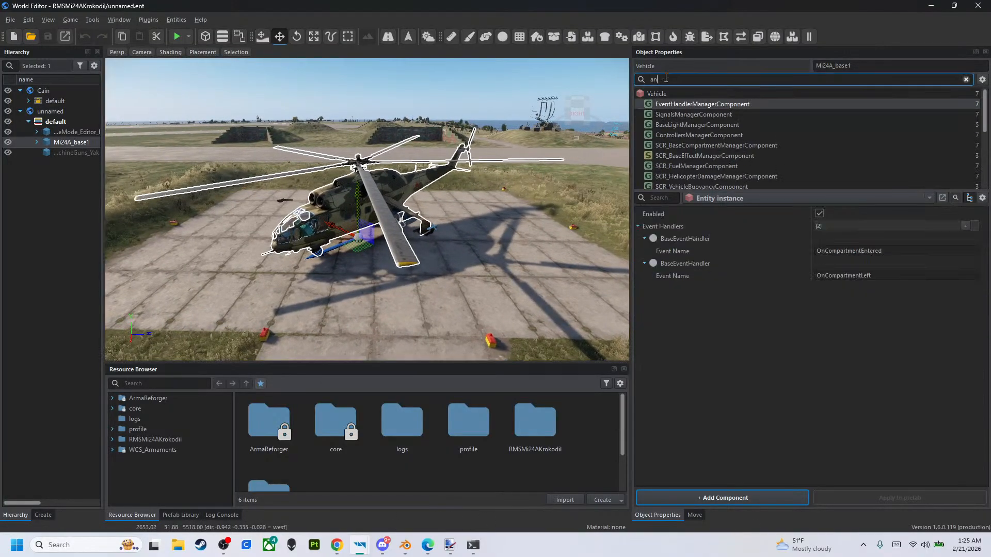
{"action": "scroll", "coordinate": [737, 113], "scroll_direction": "down", "scroll_amount": 5}
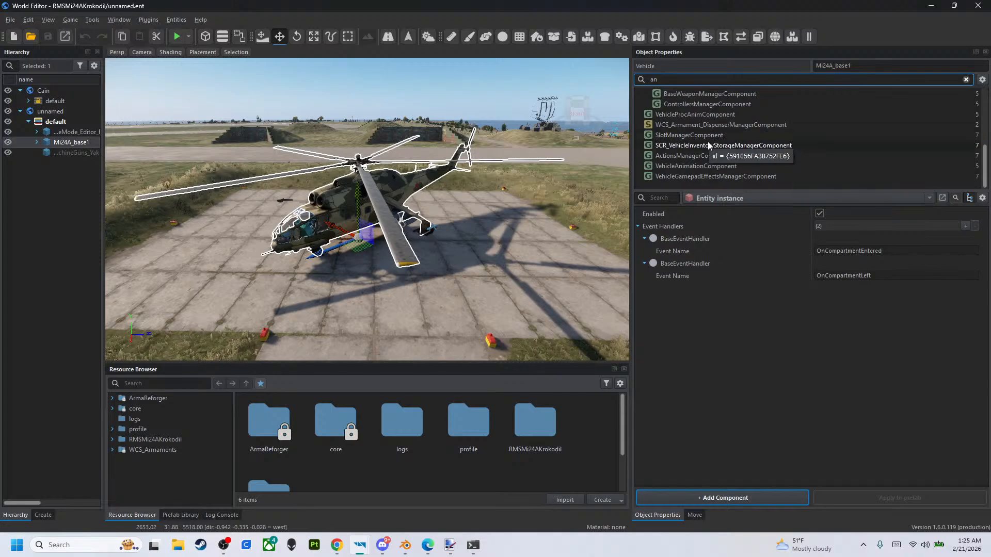
{"action": "left_click", "coordinate": [720, 167]}
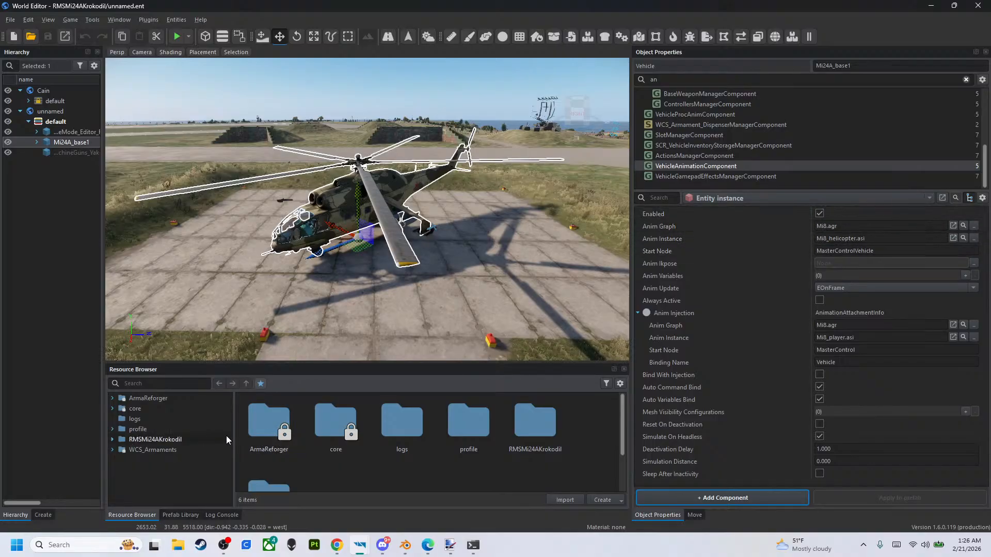
- Assign Mi24a_Gear.agr as the Anim Graph and Mi24a_Gear.asi as the Anim Instance from the Mil_Mi-24A_Krokodil Anms folder
{"action": "left_click", "coordinate": [113, 440]}
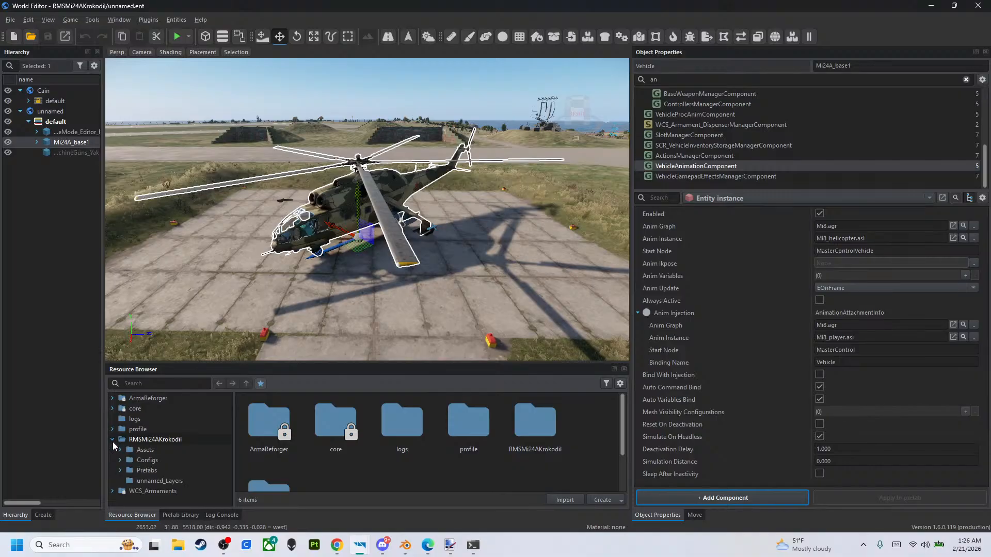
{"action": "left_click", "coordinate": [121, 450]}
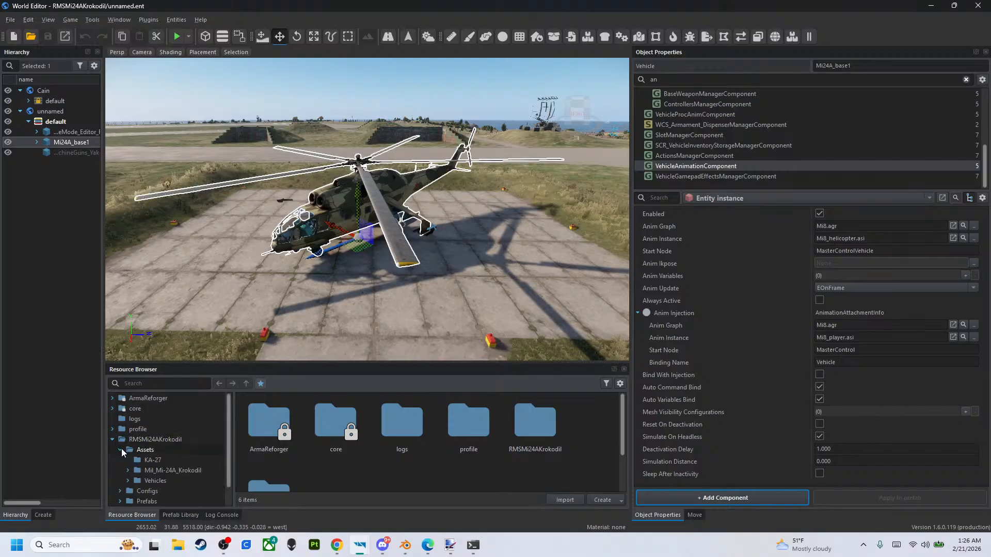
{"action": "left_click", "coordinate": [139, 470]}
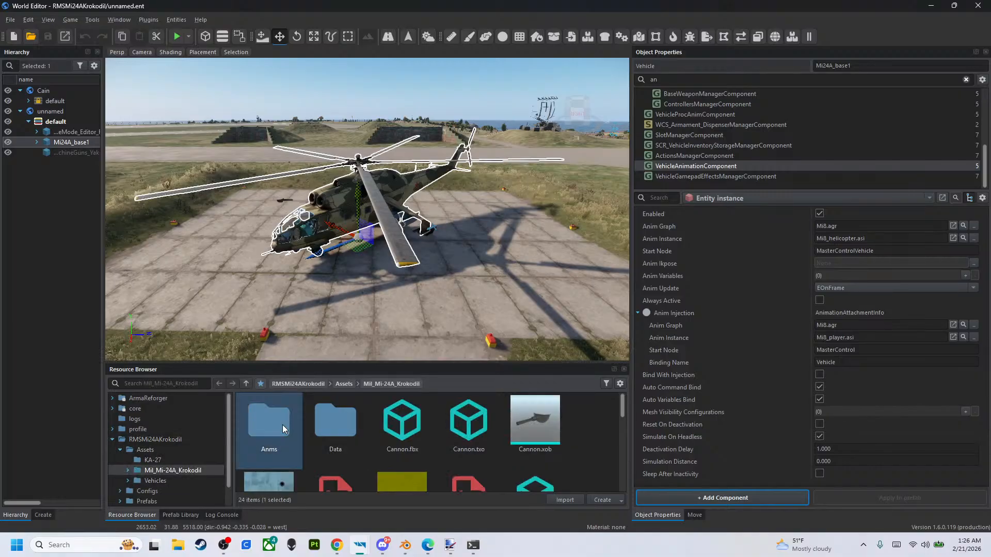
{"action": "double_click", "coordinate": [283, 425]}
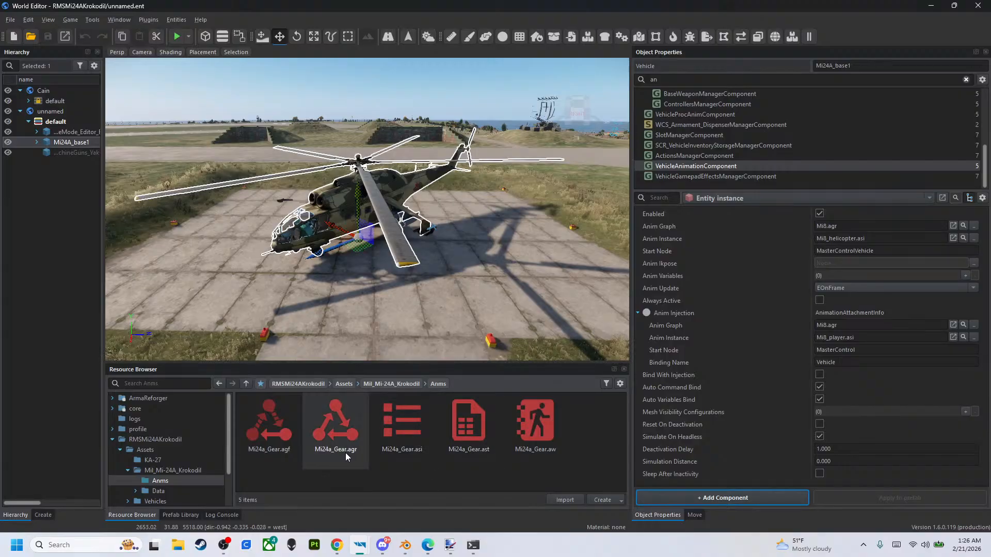
{"action": "left_click_drag", "start_coordinate": [335, 452], "coordinate": [838, 228]}
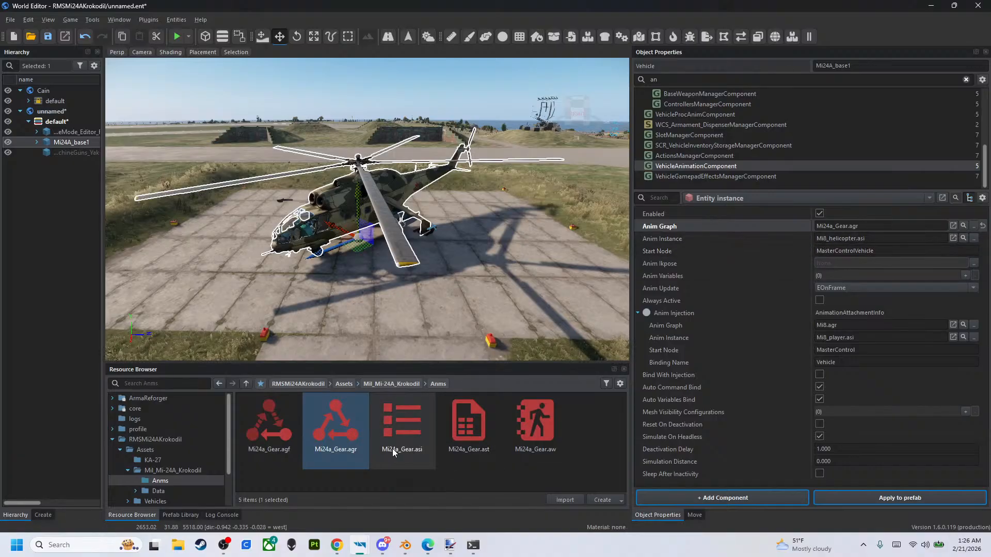
{"action": "left_click_drag", "start_coordinate": [388, 447], "coordinate": [820, 238]}
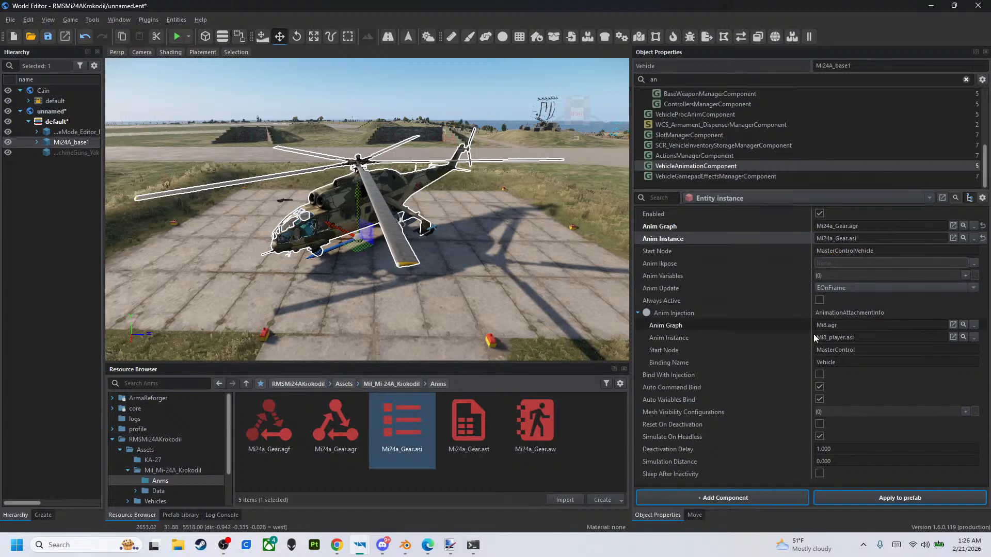
- Open Mi24a_Gear.aw in the Animation Editor, copy the Queue node's name, and close the editor, saving the changes
{"action": "left_click", "coordinate": [732, 254]}
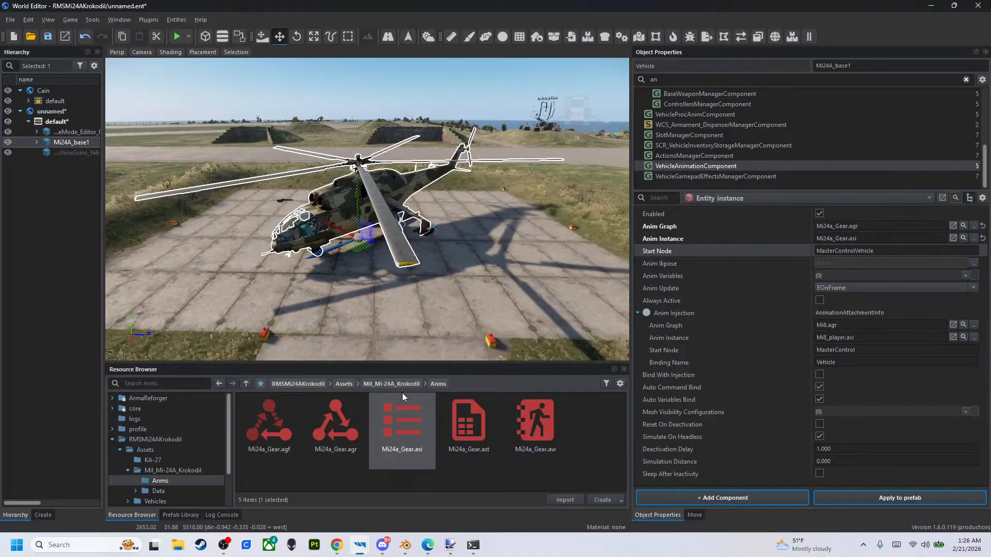
{"action": "left_click", "coordinate": [534, 431]}
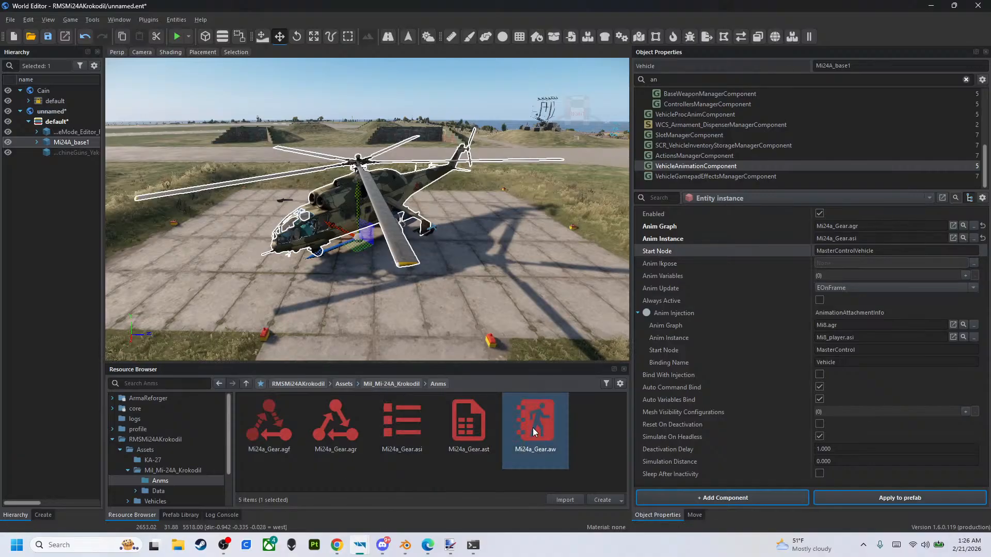
{"action": "double_click", "coordinate": [532, 428]}
{"action": "left_click", "coordinate": [826, 369]}
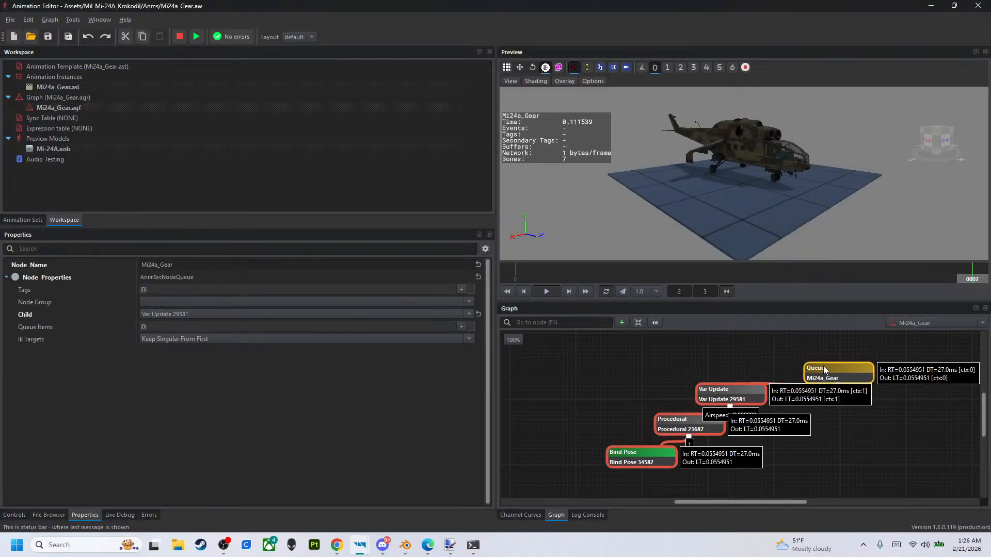
{"action": "left_click_drag", "start_coordinate": [825, 369], "coordinate": [814, 357]}
{"action": "double_click", "coordinate": [220, 265]}
{"action": "key", "text": "ctrl+c"}
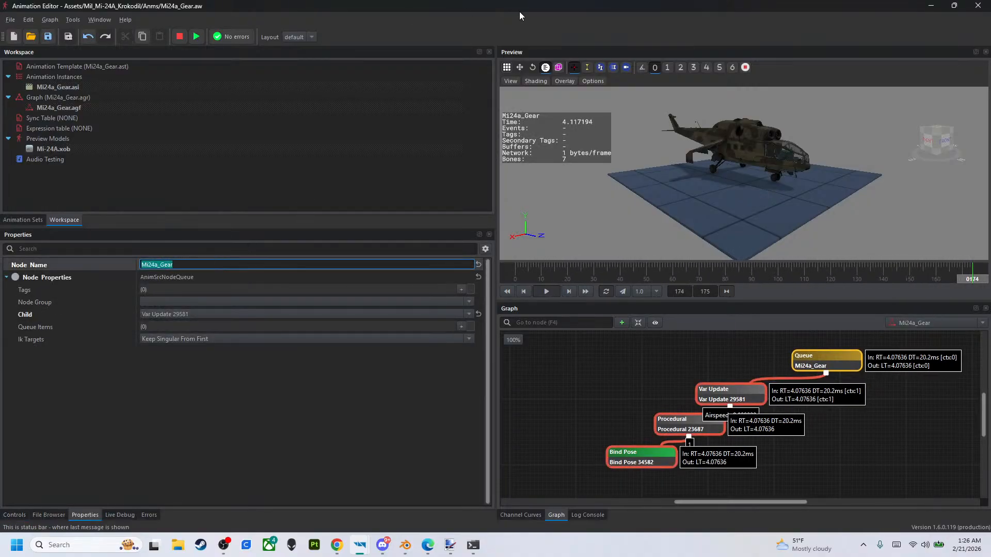
{"action": "left_click", "coordinate": [978, 5]}
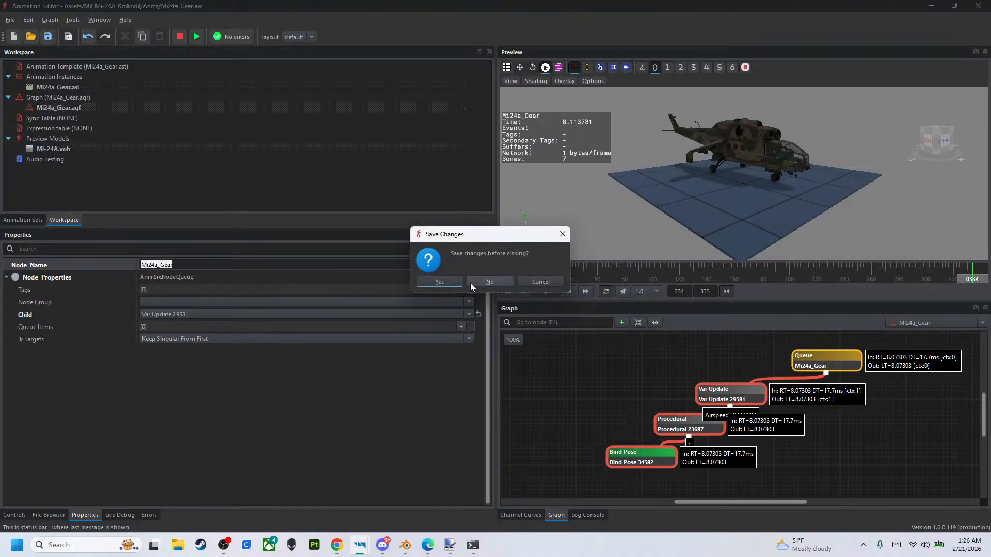
{"action": "left_click", "coordinate": [454, 281]}
- Set the VehicleAnimationComponent's Start Node to the copied name Mi24a_Gear
{"action": "left_click", "coordinate": [879, 249]}
{"action": "key", "text": "ctrl+v"}
{"action": "left_click", "coordinate": [701, 260]}
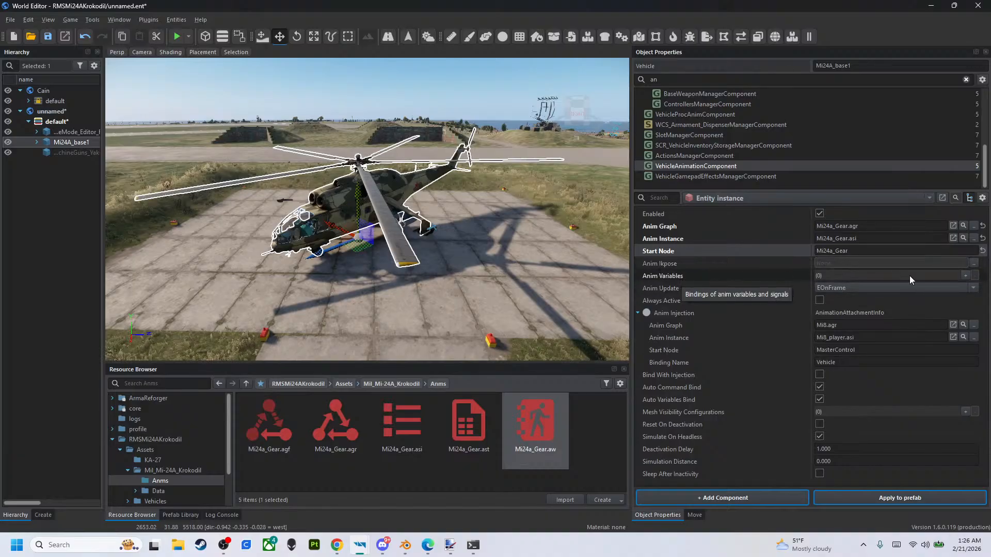
- Add an AnimationVariable entry to the component's Anim Variables and set its Variable Name to Airspeed
{"action": "left_click", "coordinate": [964, 276]}
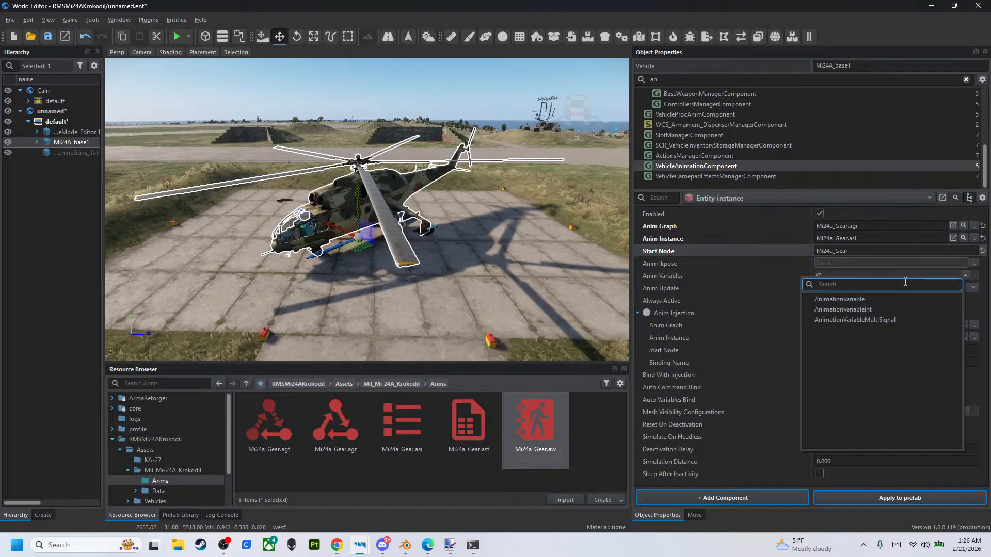
{"action": "left_click", "coordinate": [876, 297]}
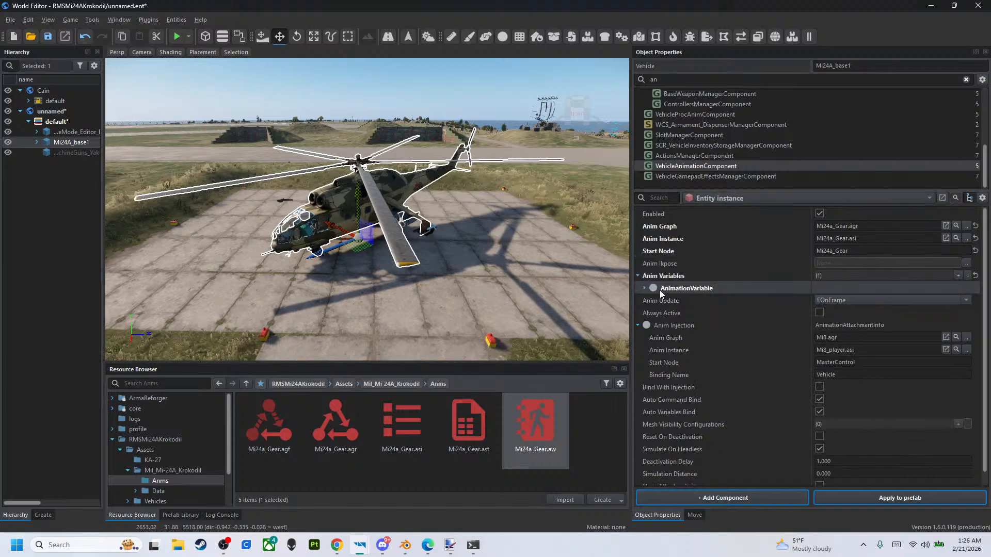
{"action": "left_click", "coordinate": [644, 288]}
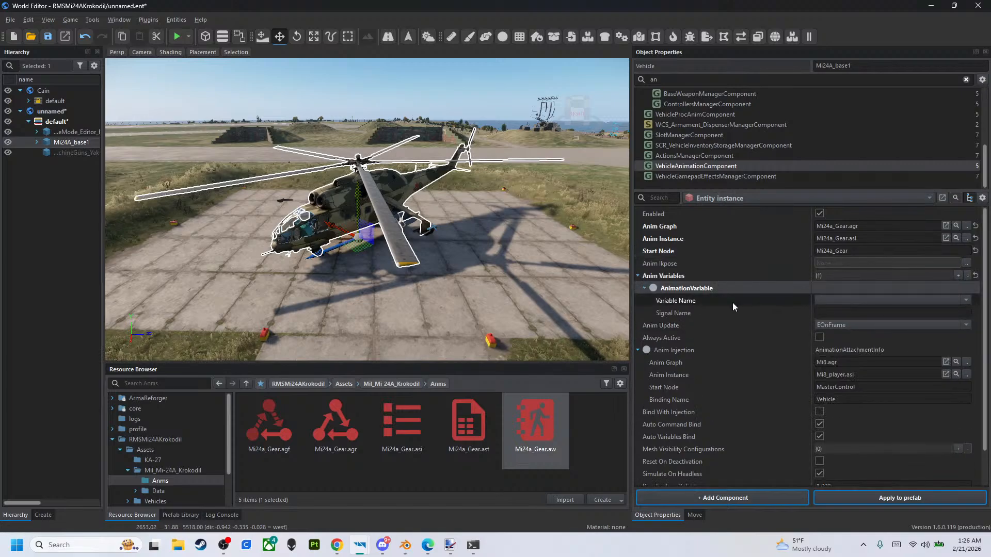
{"action": "left_click", "coordinate": [837, 301]}
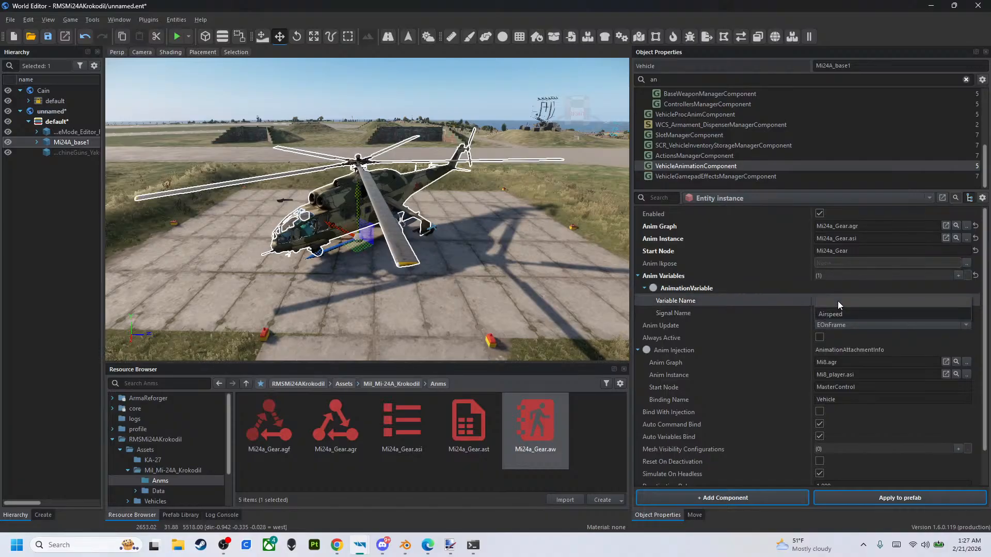
{"action": "left_click", "coordinate": [840, 314]}
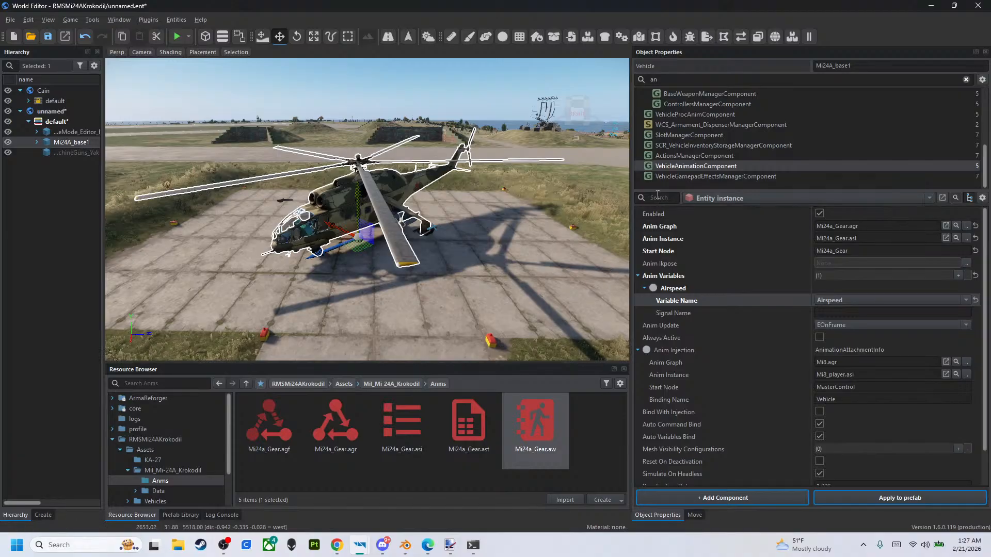
- Clear the component filter and open the Anim Variables list in the Animation settings of VehicleHelicopterSimulation
{"action": "left_click_drag", "start_coordinate": [669, 192], "coordinate": [670, 296]}
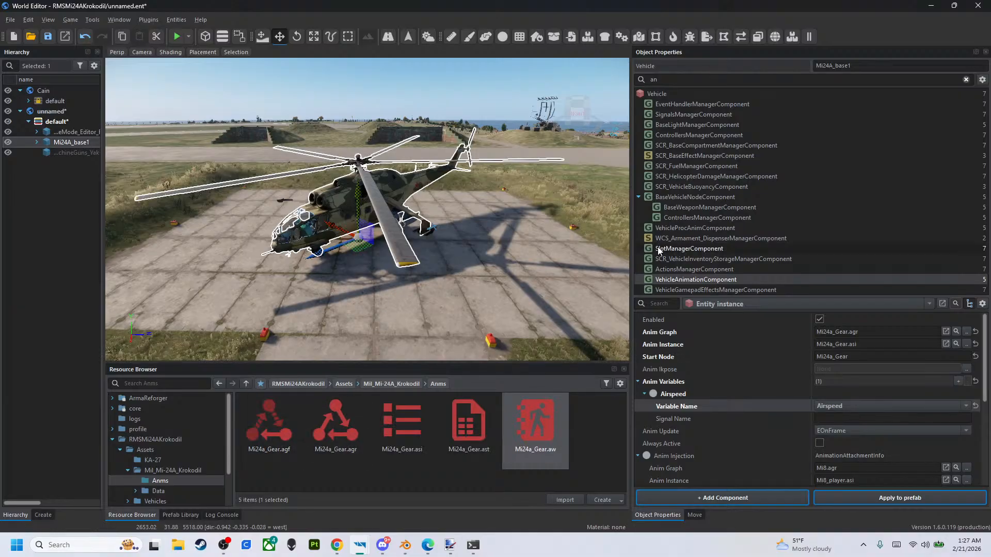
{"action": "left_click", "coordinate": [964, 81]}
{"action": "scroll", "coordinate": [681, 234], "scroll_direction": "down", "scroll_amount": 6}
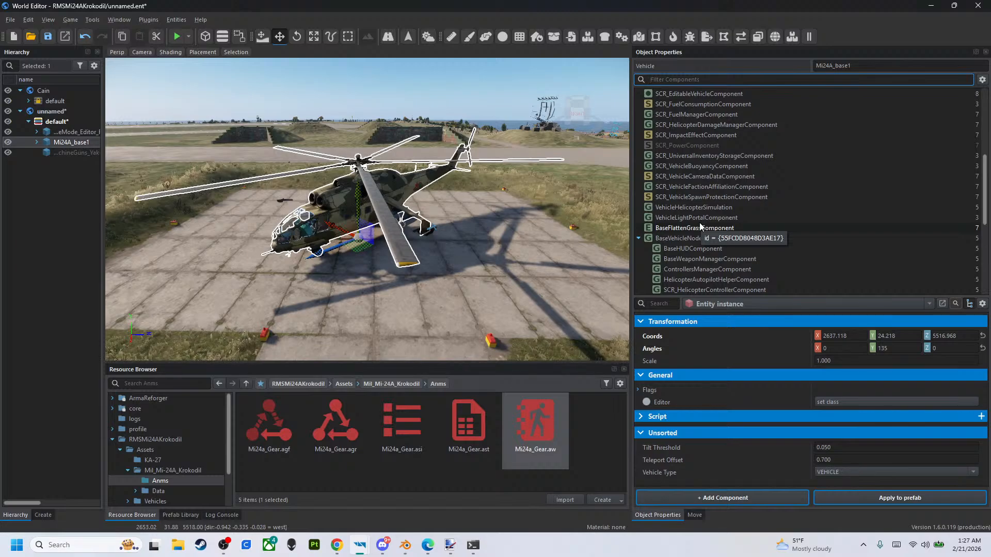
{"action": "left_click", "coordinate": [704, 208]}
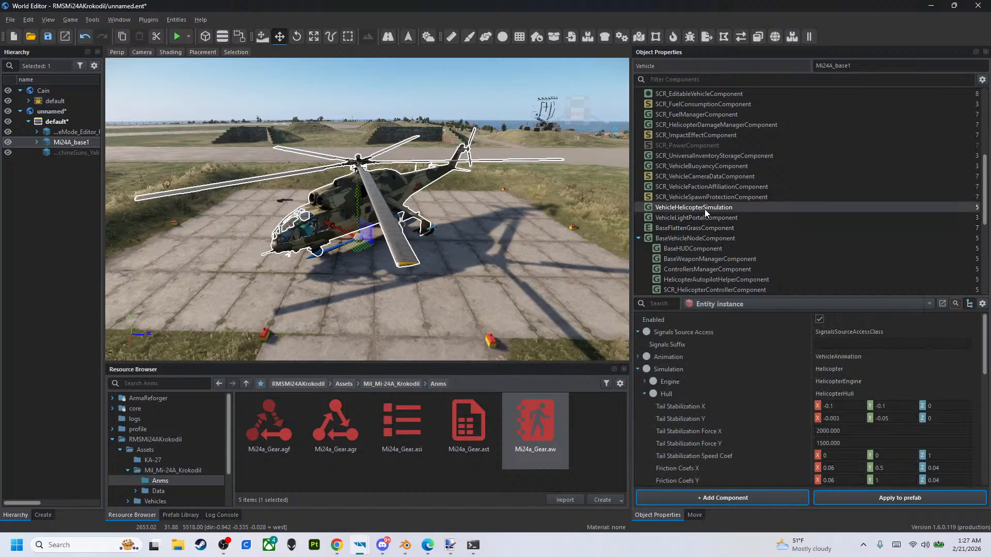
{"action": "left_click", "coordinate": [644, 394]}
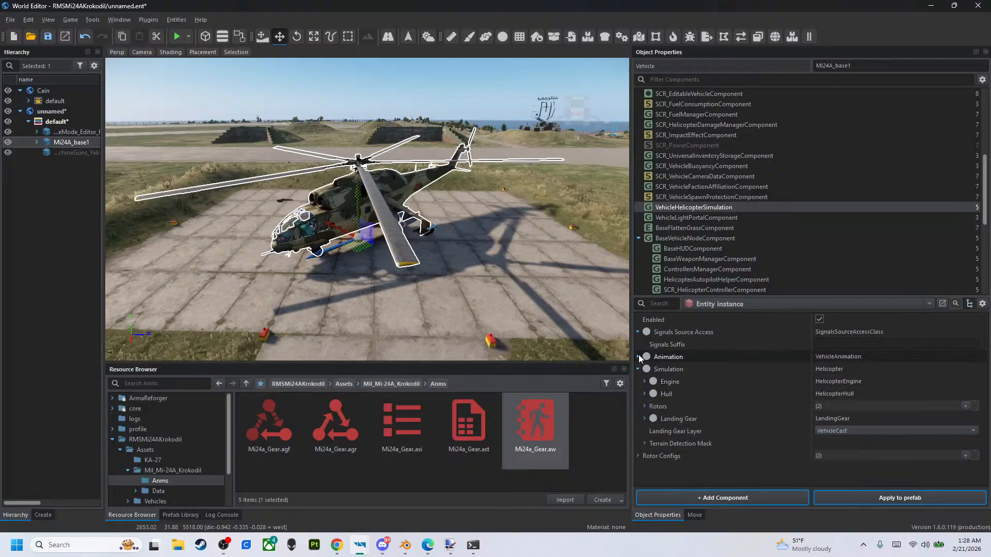
{"action": "left_click", "coordinate": [638, 357]}
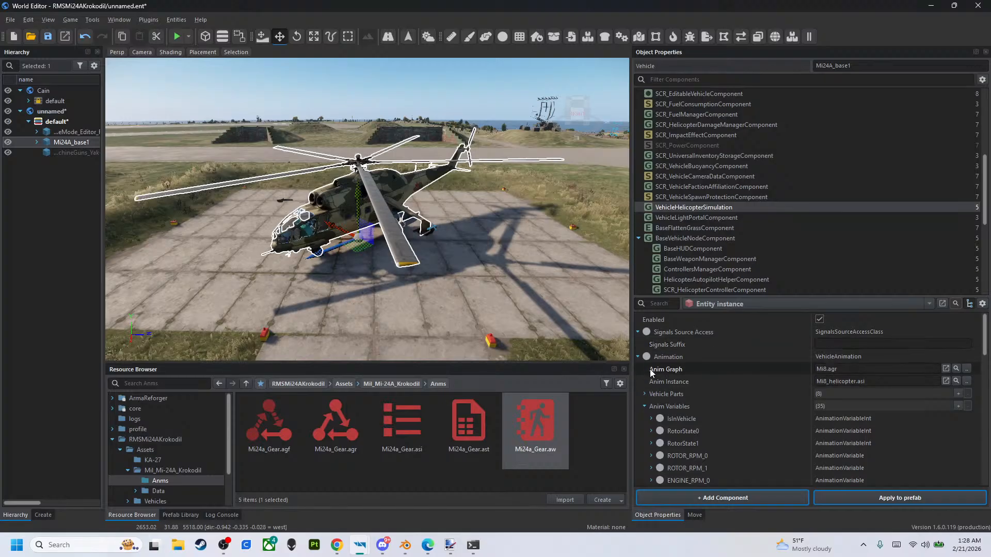
{"action": "scroll", "coordinate": [659, 359], "scroll_direction": "down", "scroll_amount": 1}
{"action": "left_click", "coordinate": [644, 369]}
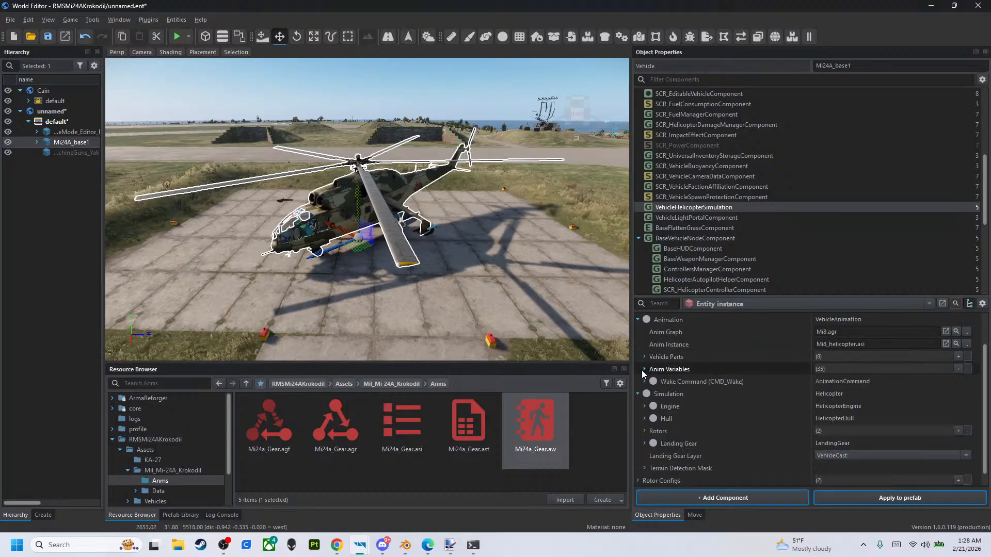
{"action": "left_click", "coordinate": [642, 370]}
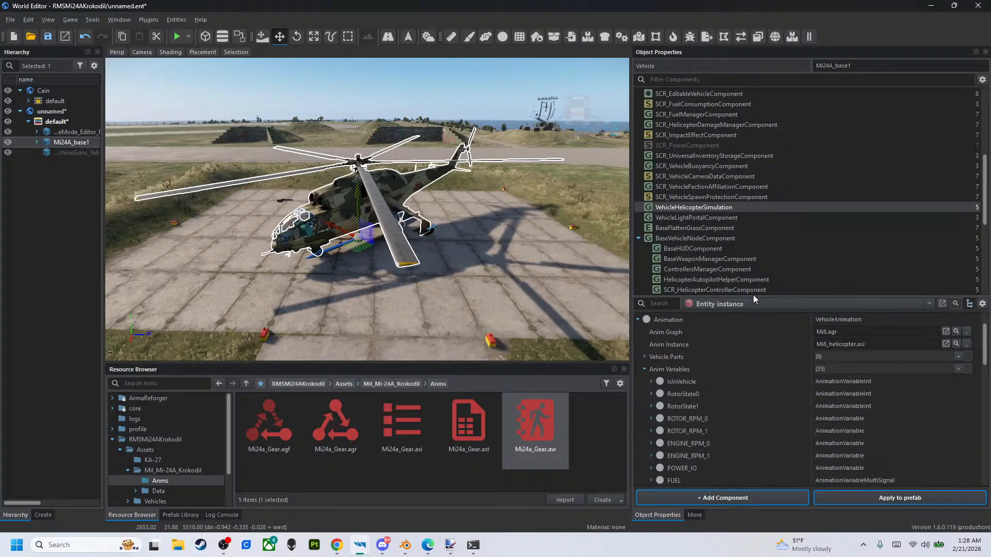
- Examine the helicopter simulation's Anim Variables, including the ALTITUDE entry's signal name, for a signal suited to the gear animation
{"action": "left_click_drag", "start_coordinate": [753, 296], "coordinate": [739, 115]}
{"action": "scroll", "coordinate": [734, 220], "scroll_direction": "down", "scroll_amount": 10}
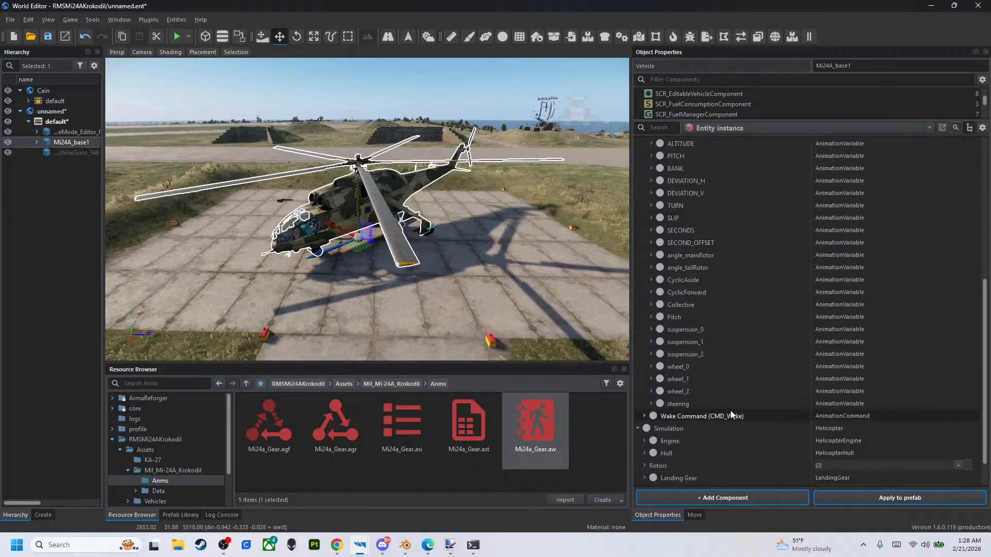
{"action": "scroll", "coordinate": [724, 354], "scroll_direction": "up", "scroll_amount": 1}
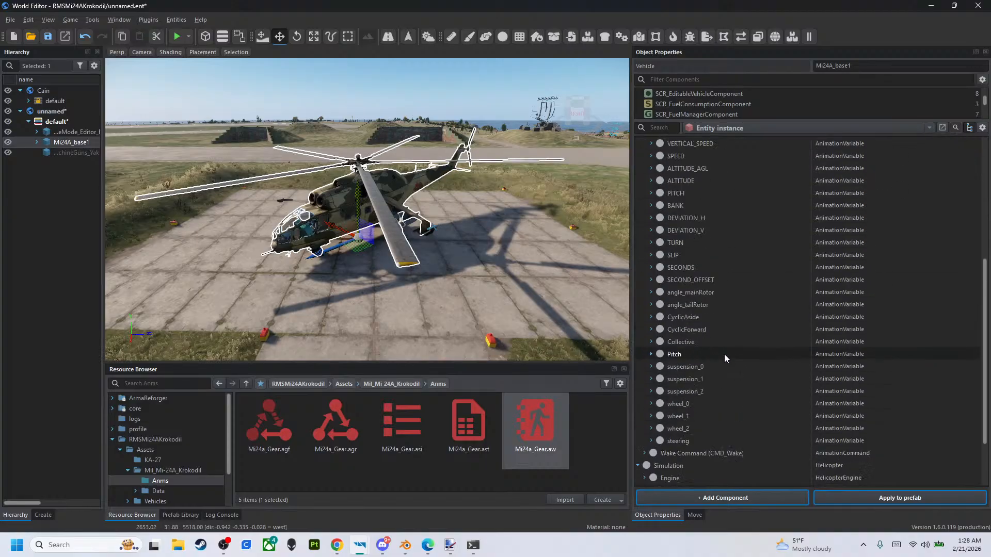
{"action": "scroll", "coordinate": [709, 326], "scroll_direction": "up", "scroll_amount": 1}
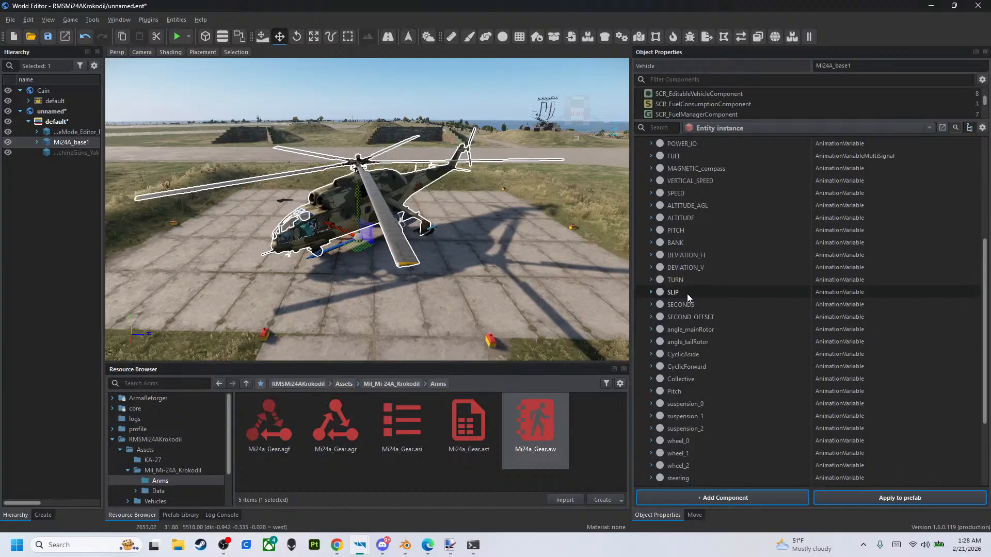
{"action": "scroll", "coordinate": [720, 259], "scroll_direction": "up", "scroll_amount": 3}
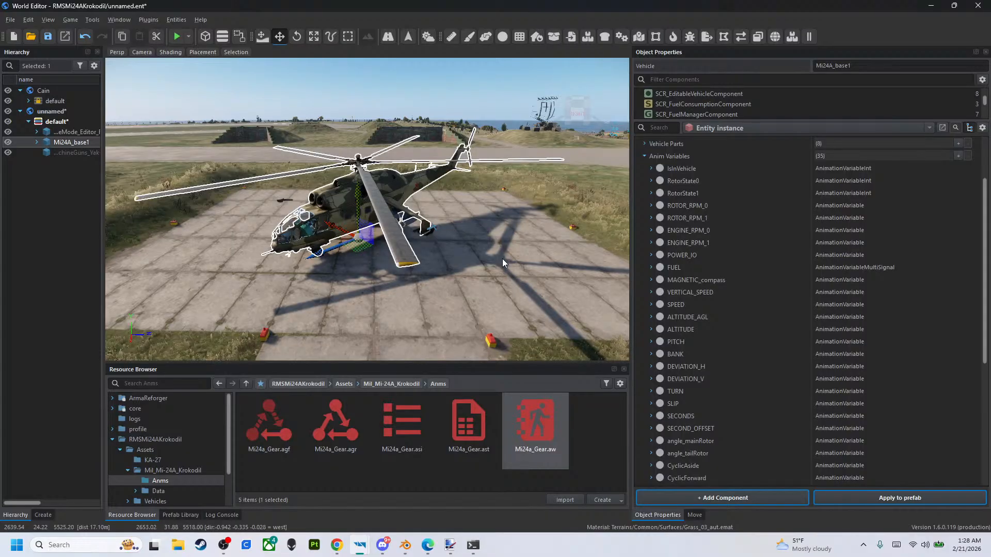
{"action": "scroll", "coordinate": [733, 349], "scroll_direction": "down", "scroll_amount": 5}
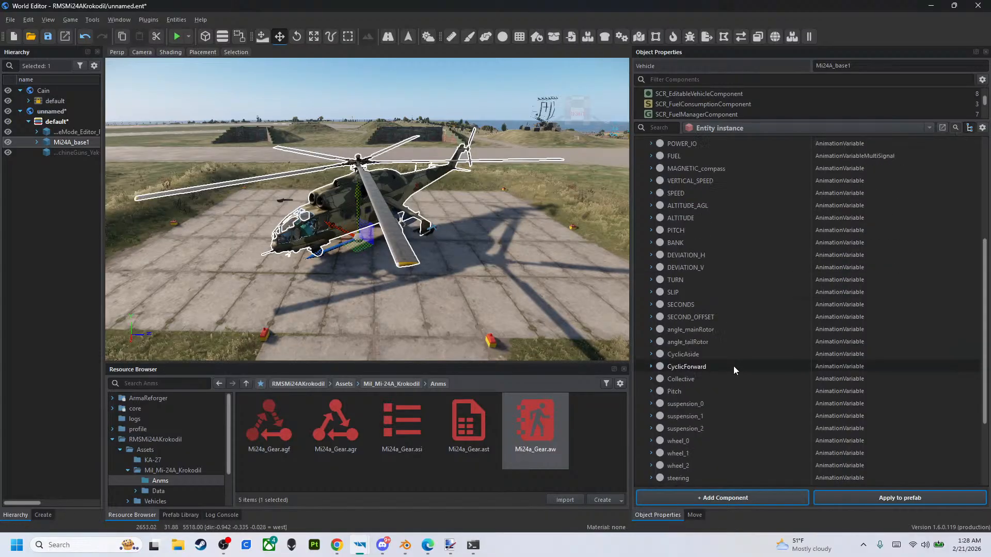
{"action": "scroll", "coordinate": [733, 374], "scroll_direction": "up", "scroll_amount": 5}
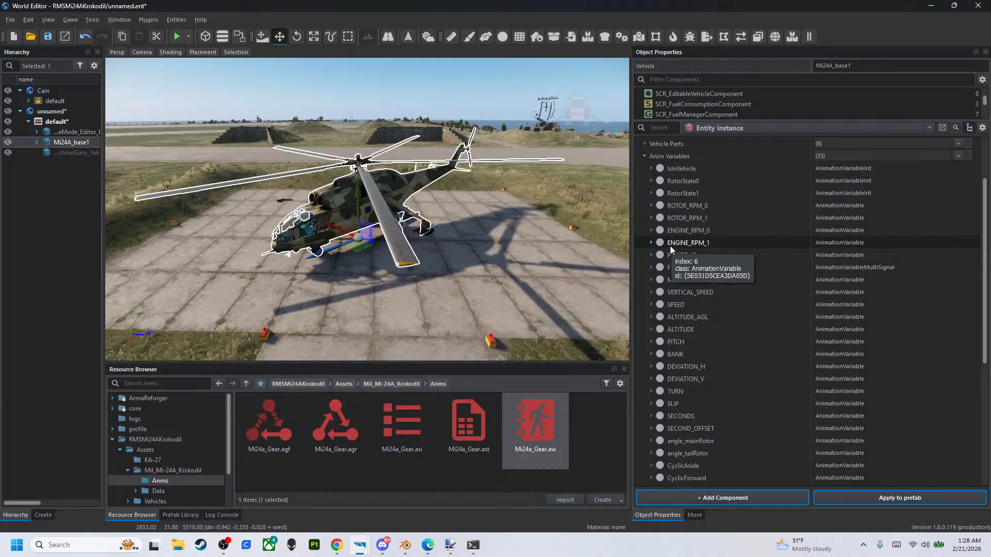
{"action": "scroll", "coordinate": [727, 278], "scroll_direction": "down", "scroll_amount": 3}
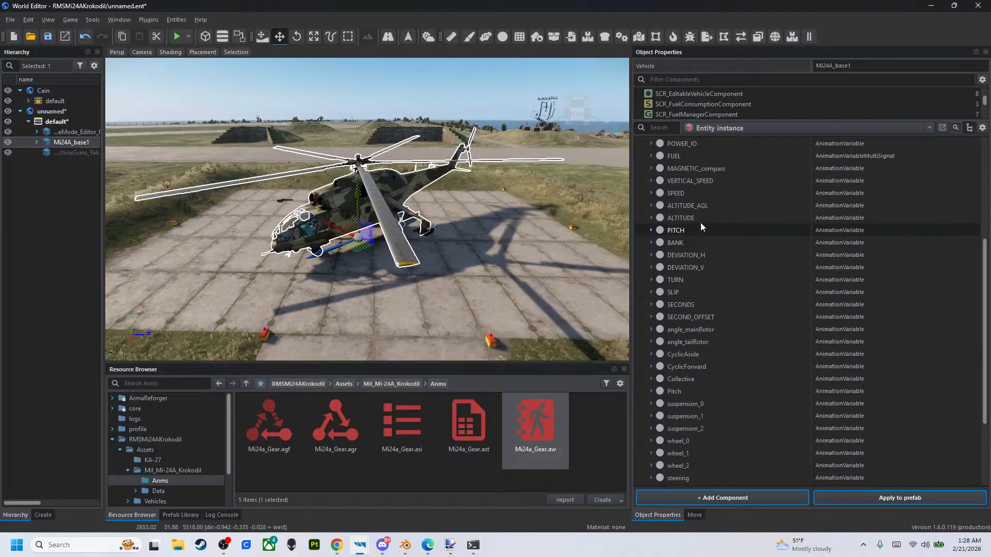
{"action": "left_click", "coordinate": [651, 218]}
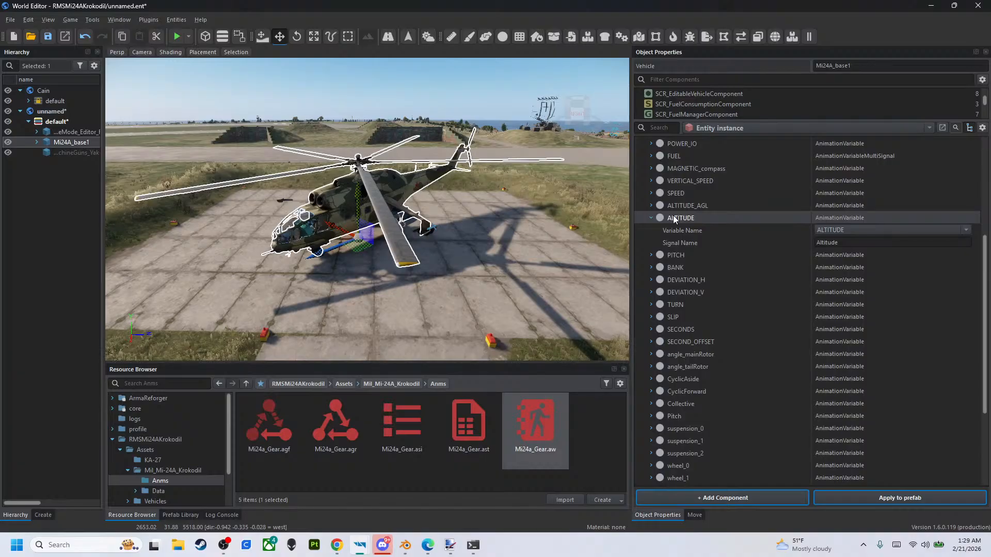
{"action": "left_click", "coordinate": [651, 218]}
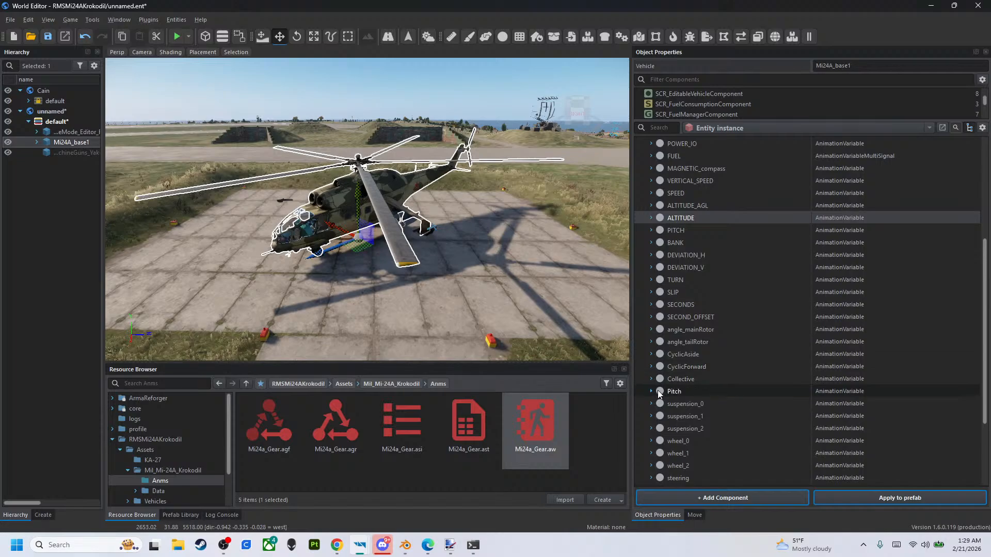
{"action": "scroll", "coordinate": [663, 251], "scroll_direction": "up", "scroll_amount": 1}
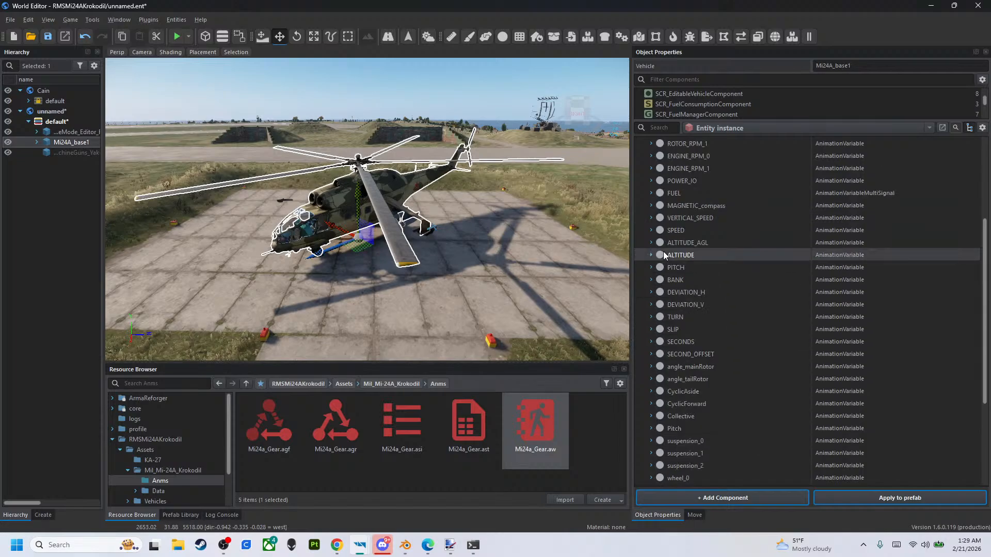
{"action": "scroll", "coordinate": [654, 231], "scroll_direction": "up", "scroll_amount": 1}
{"action": "scroll", "coordinate": [664, 307], "scroll_direction": "up", "scroll_amount": 1}
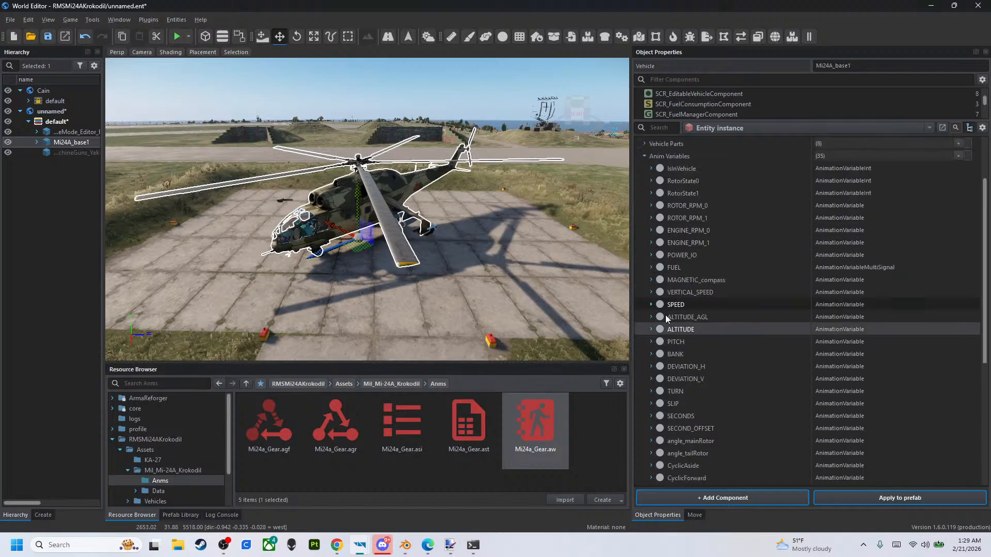
- Copy the SPEED variable's signal name AirSpeed from VehicleHelicopterSimulation into the Airspeed variable's Signal Name in VehicleAnimationComponent
{"action": "left_click", "coordinate": [652, 305]}
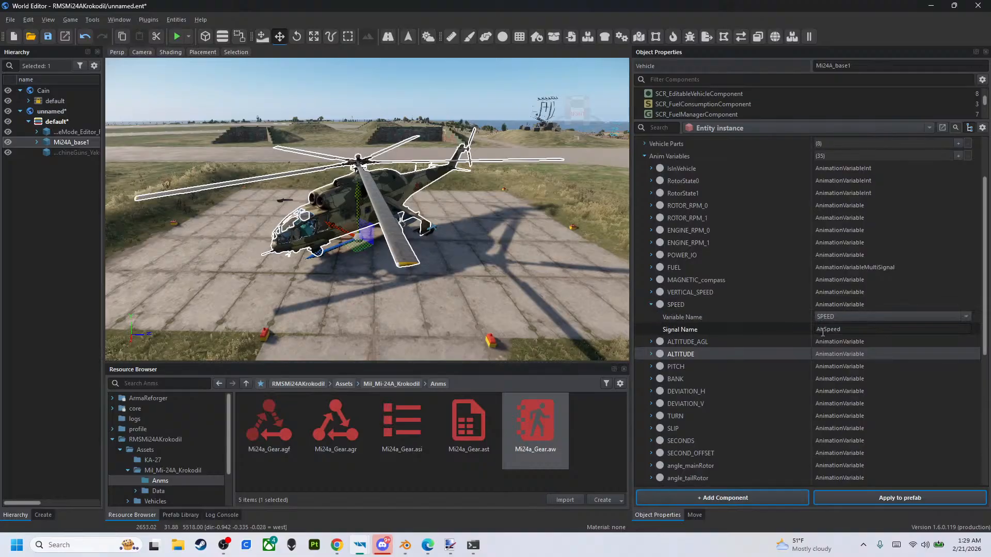
{"action": "left_click", "coordinate": [849, 329]}
{"action": "key", "text": "ctrl+c"}
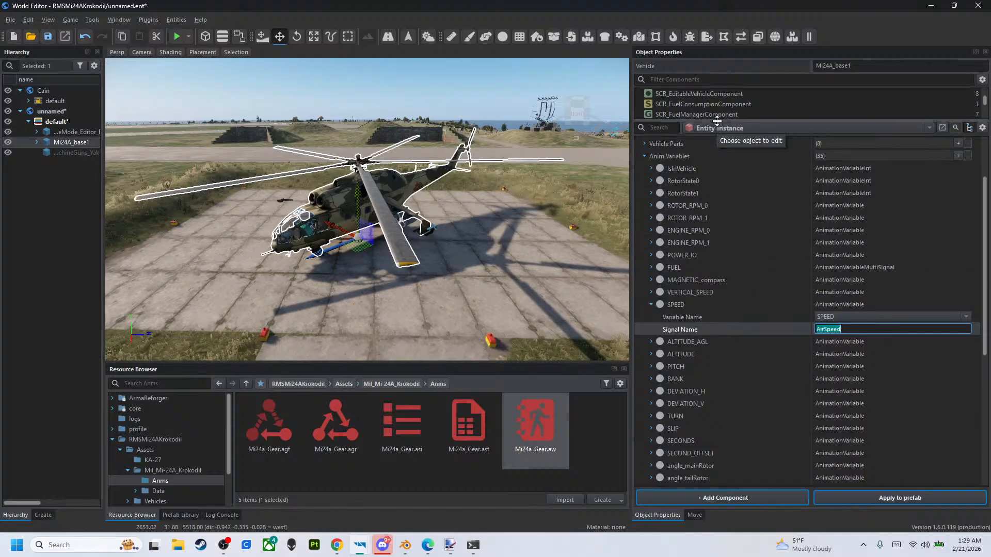
{"action": "left_click_drag", "start_coordinate": [714, 123], "coordinate": [671, 281]}
{"action": "scroll", "coordinate": [705, 225], "scroll_direction": "down", "scroll_amount": 5}
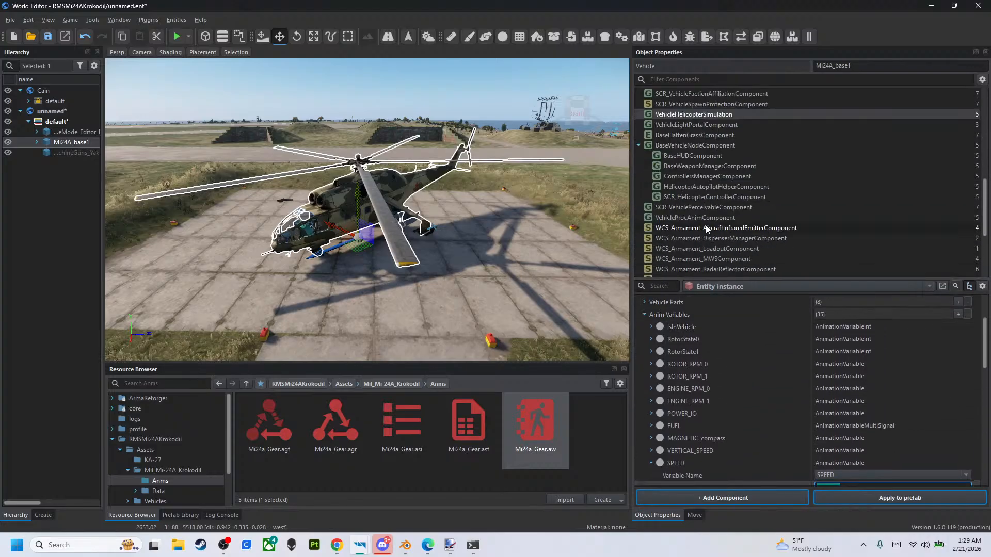
{"action": "left_click", "coordinate": [705, 238]}
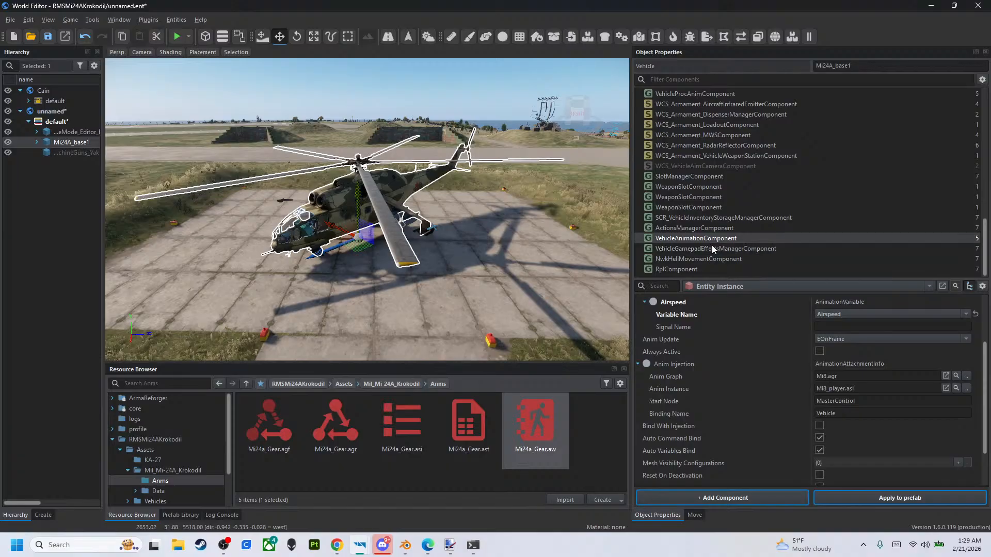
{"action": "scroll", "coordinate": [742, 432], "scroll_direction": "down", "scroll_amount": 2}
{"action": "scroll", "coordinate": [686, 381], "scroll_direction": "up", "scroll_amount": 5}
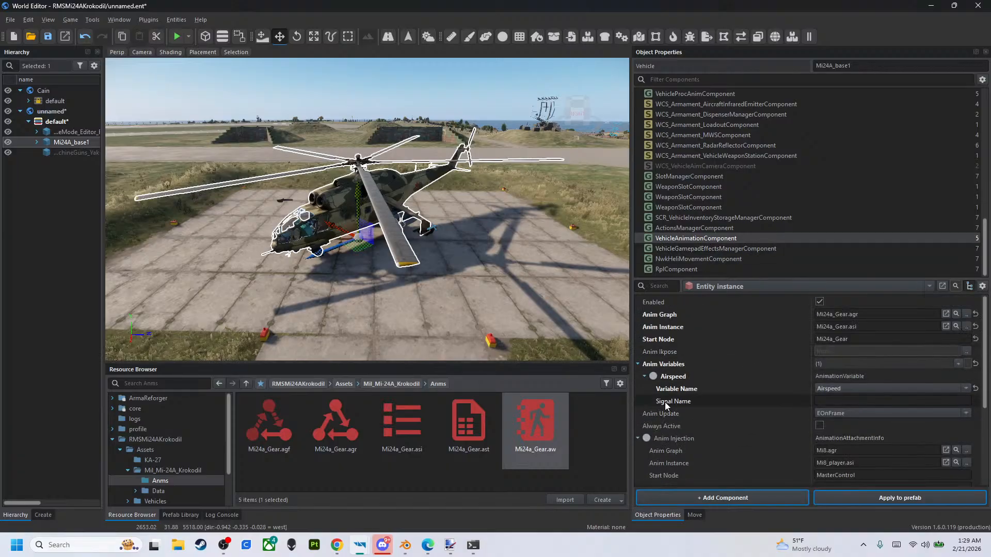
{"action": "left_click", "coordinate": [821, 401]}
{"action": "key", "text": "ctrl+v"}
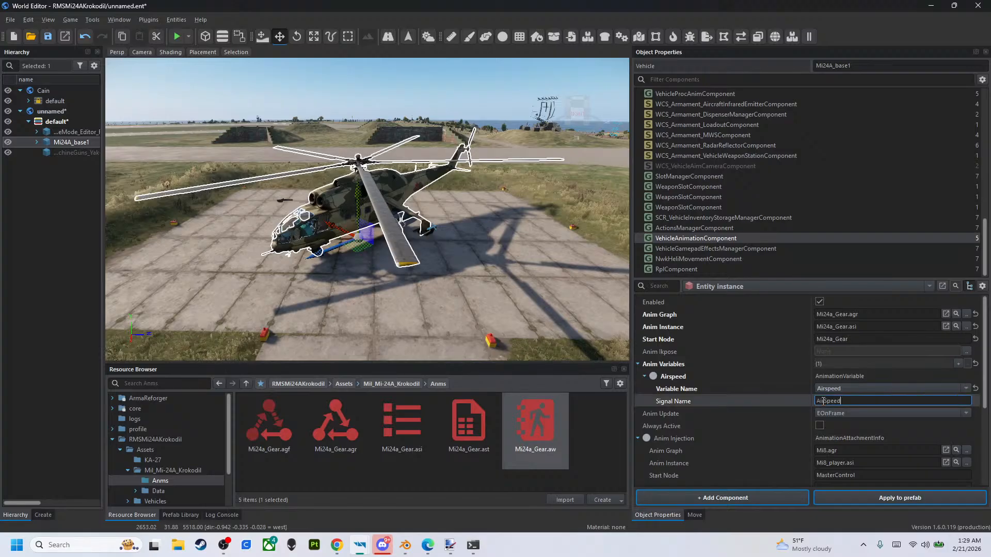
- Apply all entity changes, including the transformation, to the Mi24A_base.et prefab and save the world
{"action": "left_click", "coordinate": [860, 501]}
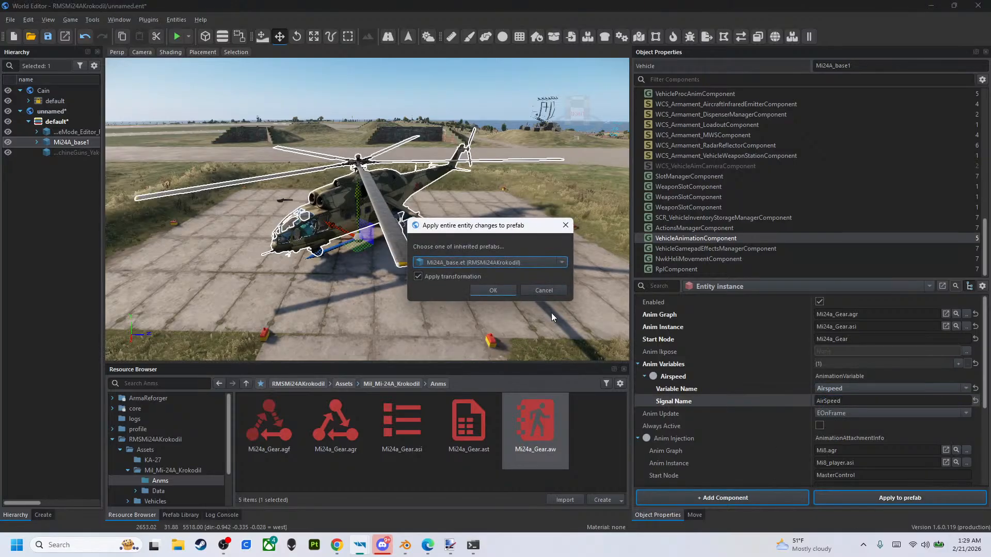
{"action": "left_click", "coordinate": [492, 291]}
{"action": "left_click", "coordinate": [48, 36]}
- Run the world in play mode with all scripts authorised, switch to third-person view and board the Mi-24A
{"action": "left_click", "coordinate": [176, 37]}
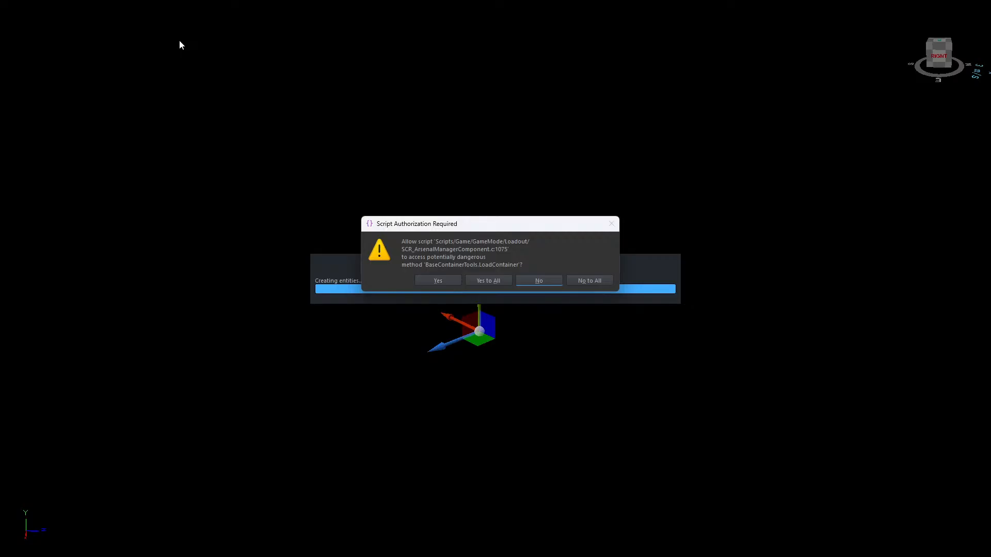
{"action": "left_click", "coordinate": [488, 280]}
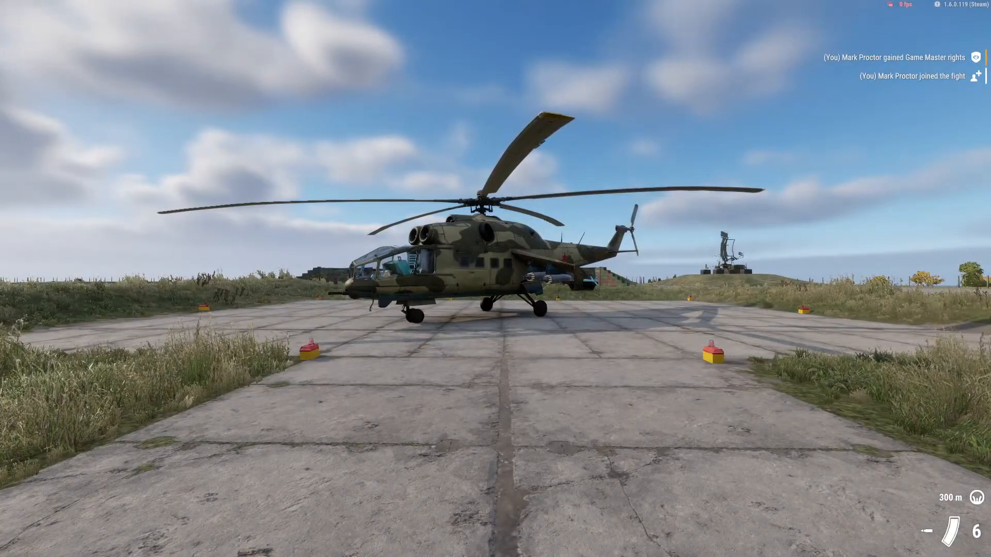
{"action": "left_click", "coordinate": [331, 389]}
{"action": "key", "text": "w"}
{"action": "key", "text": "v"}
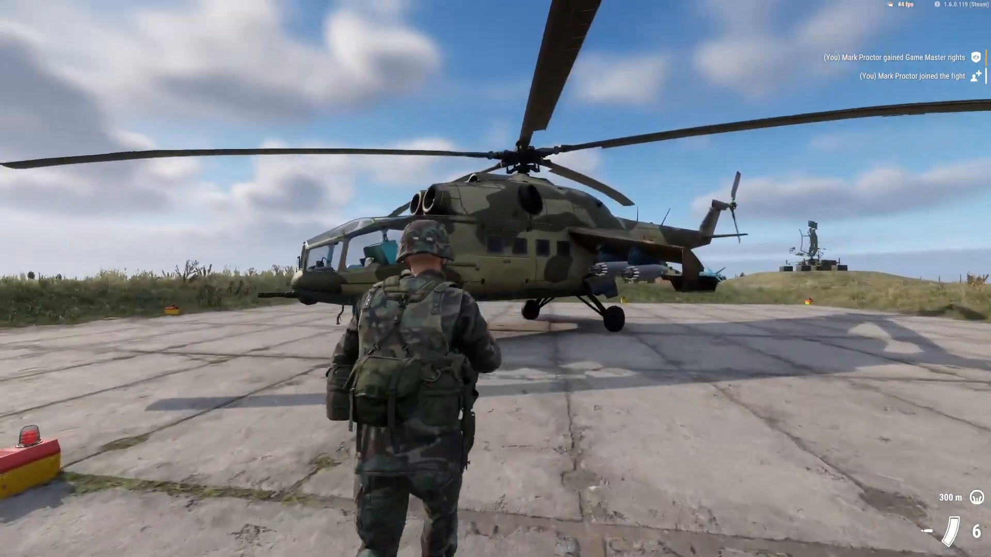
{"action": "key", "text": "f"}
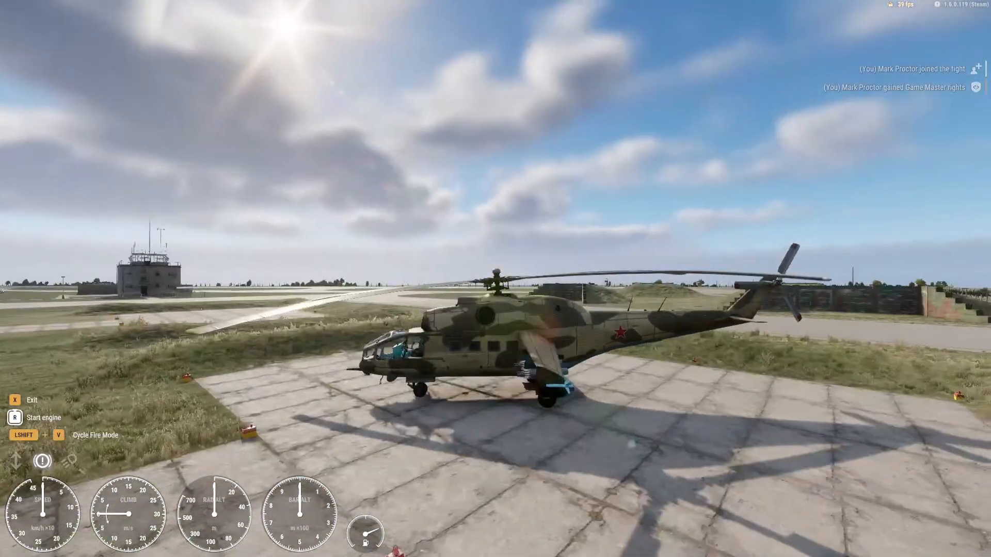
- Start the engine and fly the helicopter over the airfield to check how the landing gear responds to airspeed
{"action": "key", "text": "r"}
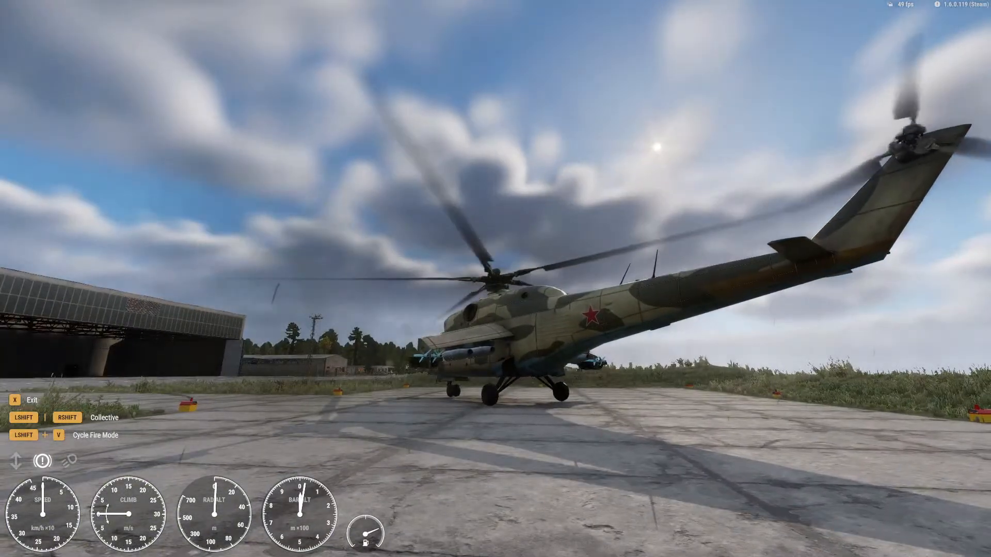
{"action": "key", "text": "shift"}
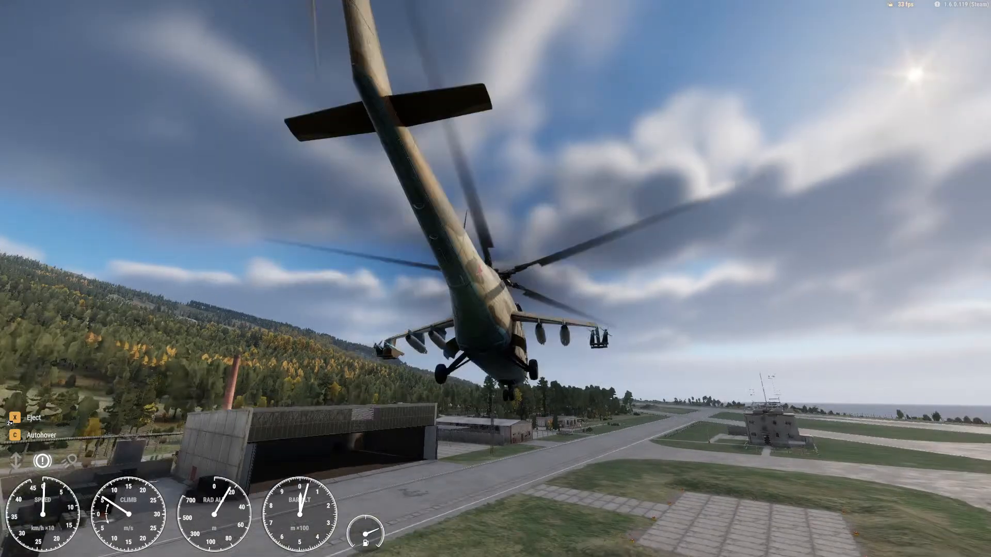
{"action": "key", "text": "w"}
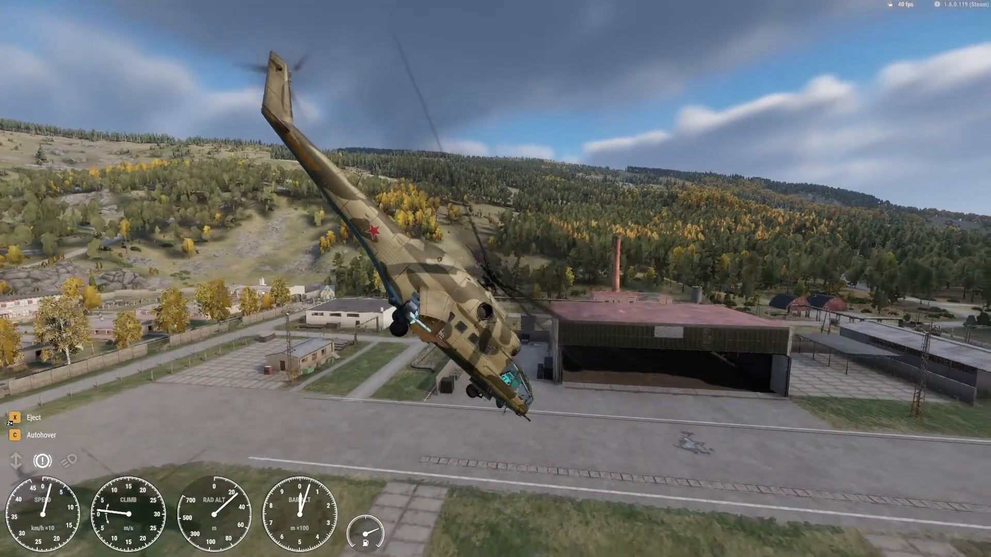
{"action": "key", "text": "s"}
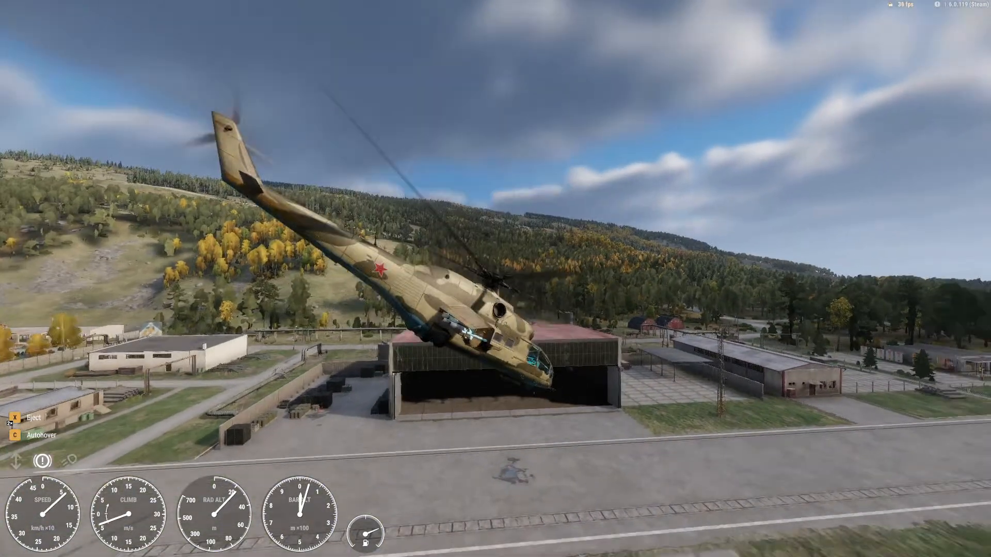
{"action": "key", "text": "a"}
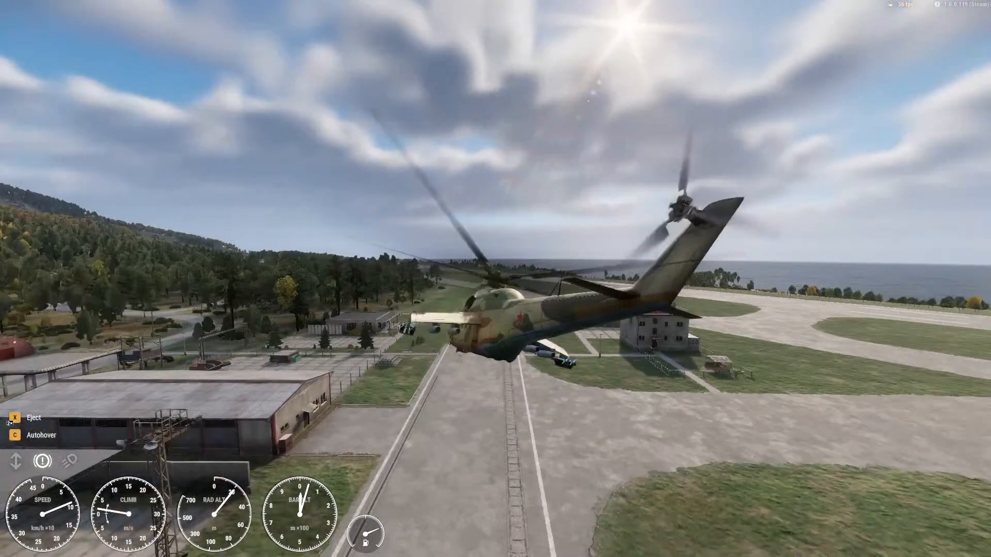
{"action": "key", "text": "d"}
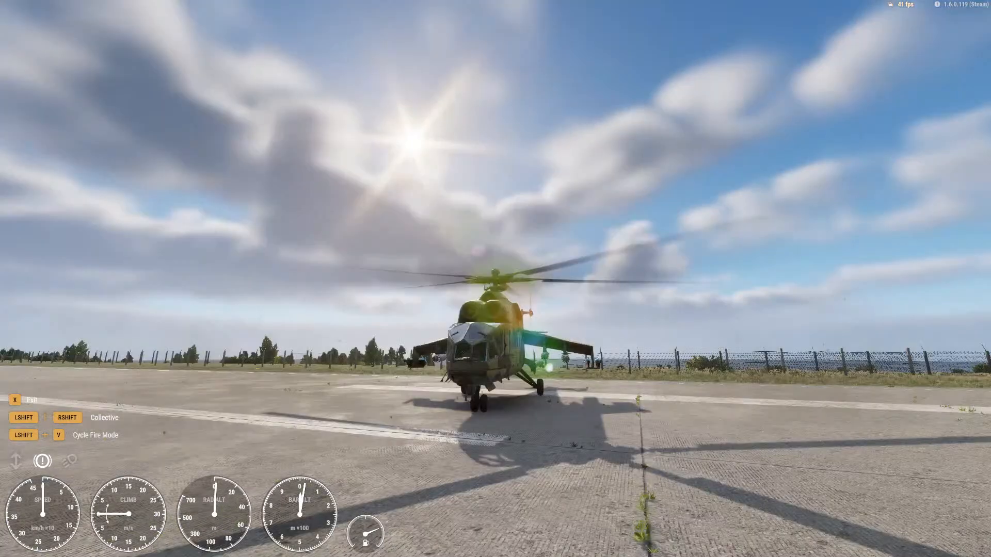
- Shut down the helicopter's engine, leave the Mi-24A and end the play session
{"action": "key", "text": "r"}
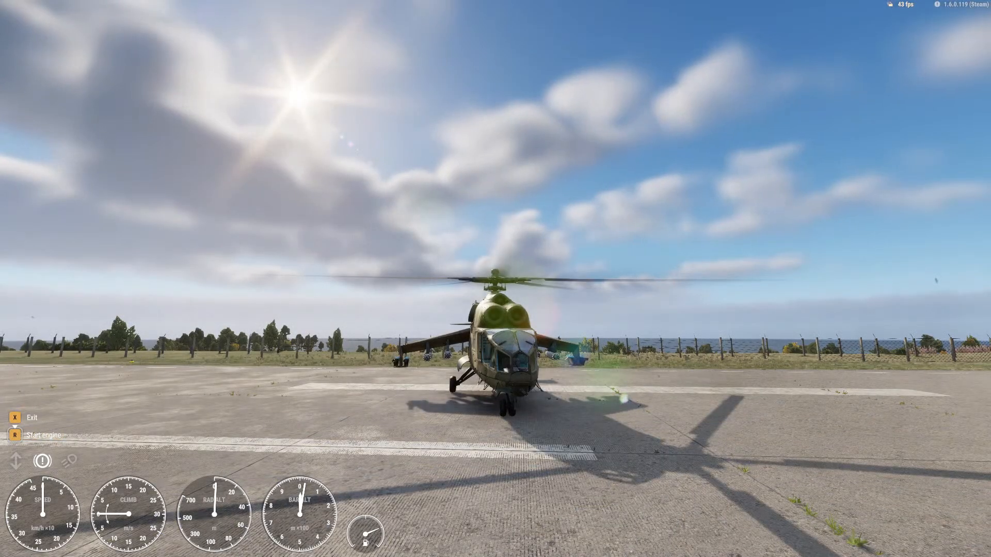
{"action": "key", "text": "x"}
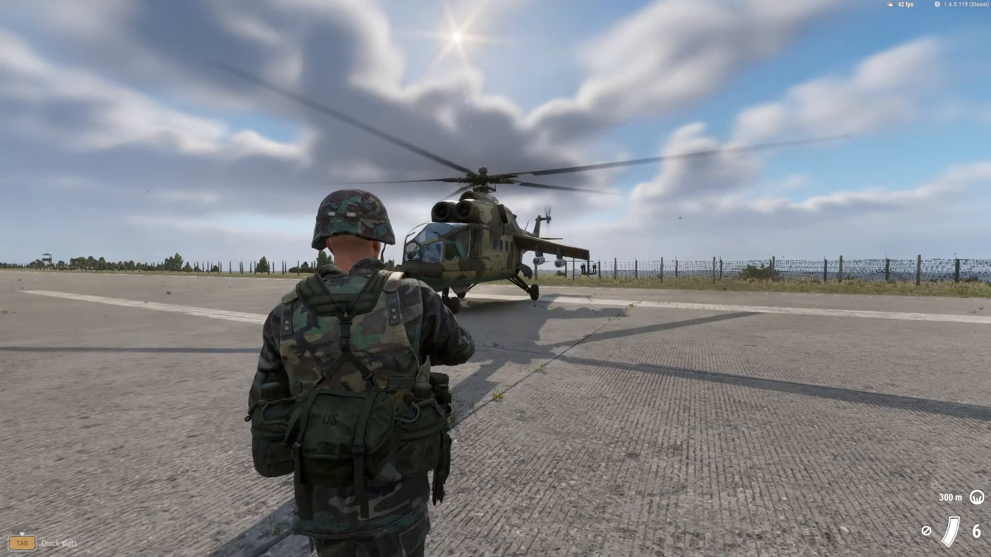
{"action": "key", "text": "y"}
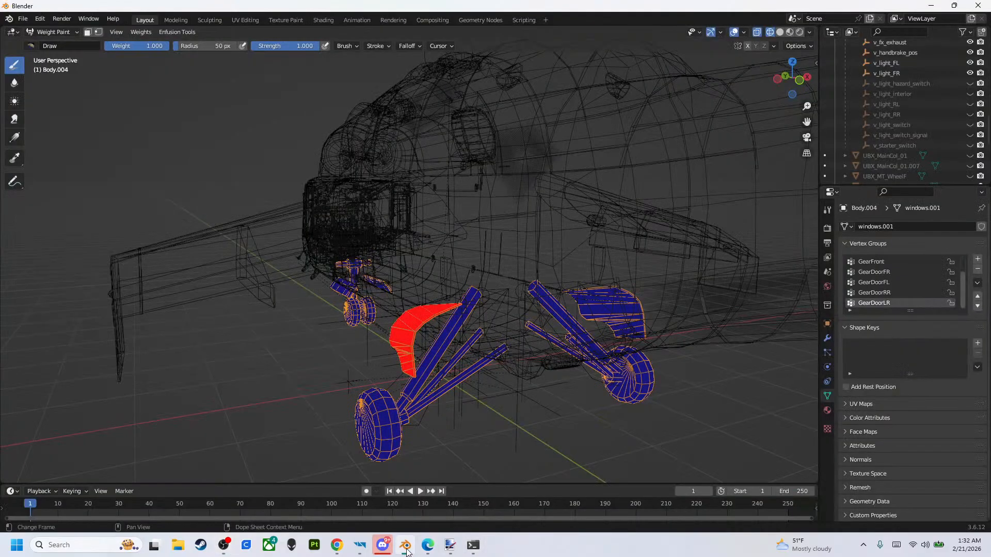
- Switch to Blender, take the landing gear mesh from Weight Paint to Object Mode and show the scene in solid shading
{"action": "left_click", "coordinate": [405, 545]}
{"action": "left_click", "coordinate": [52, 32]}
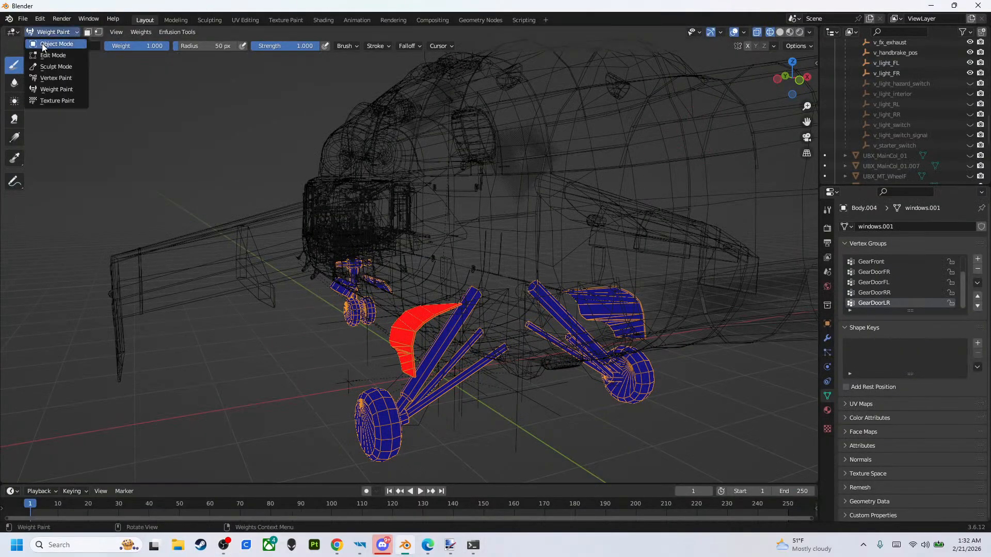
{"action": "left_click", "coordinate": [49, 45]}
{"action": "scroll", "coordinate": [893, 122], "scroll_direction": "up", "scroll_amount": 8}
{"action": "mouse_move", "coordinate": [490, 268]}
{"action": "middle_mouse_down"}
{"action": "mouse_move", "coordinate": [510, 278]}
{"action": "mouse_move", "coordinate": [552, 268]}
{"action": "mouse_move", "coordinate": [621, 314]}
{"action": "middle_mouse_up"}
{"action": "key", "text": "z"}
{"action": "left_click", "coordinate": [626, 268]}
{"action": "scroll", "coordinate": [893, 98], "scroll_direction": "down", "scroll_amount": 10}
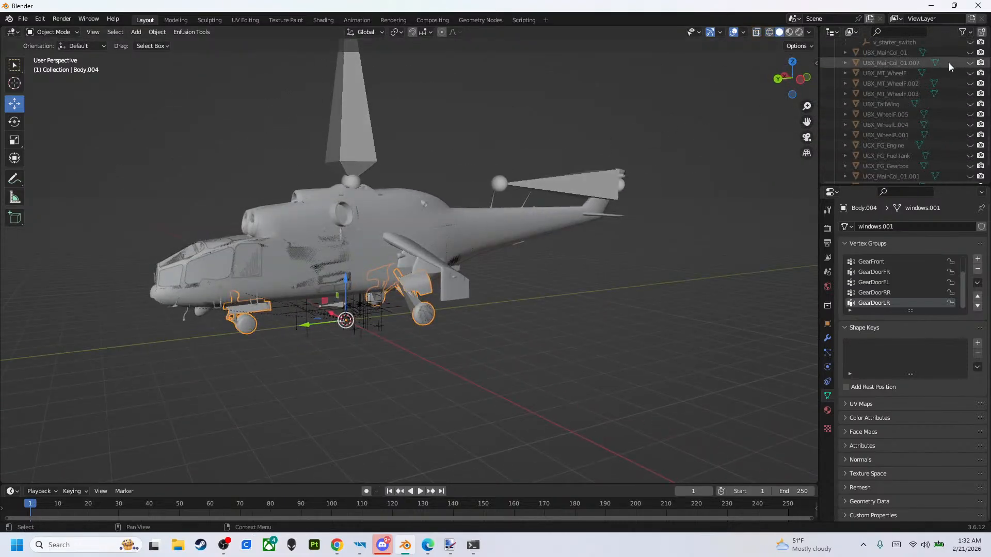
- Unhide the UBX and UCX collision meshes and inspect the wheel collider UBX_MT_WheelF.002 in the side orthographic view
{"action": "left_click_drag", "start_coordinate": [970, 52], "coordinate": [969, 173]}
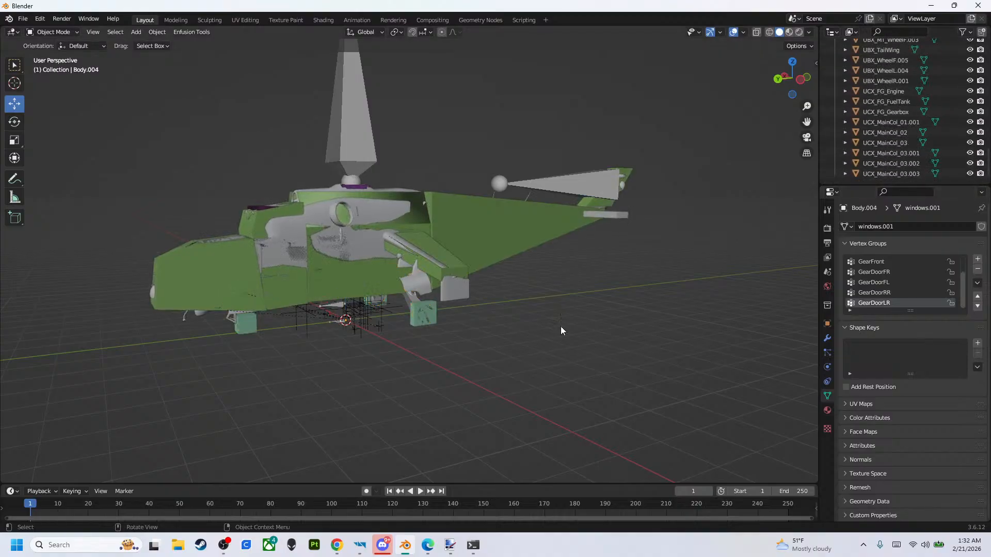
{"action": "middle_click_drag", "start_coordinate": [570, 327], "coordinate": [471, 351]}
{"action": "scroll", "coordinate": [464, 345], "scroll_direction": "up", "scroll_amount": 2}
{"action": "left_click", "coordinate": [433, 331]}
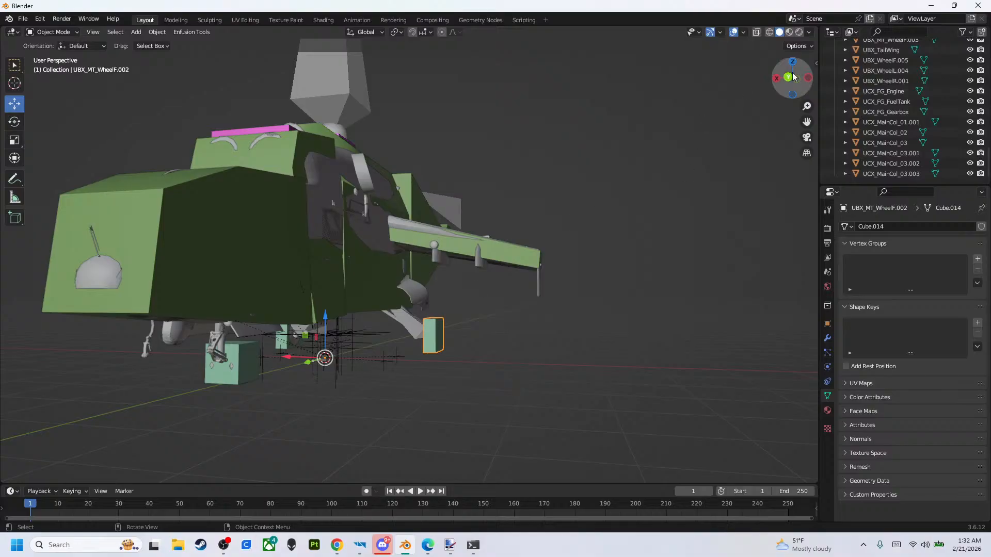
{"action": "left_click", "coordinate": [808, 78]}
{"action": "scroll", "coordinate": [382, 271], "scroll_direction": "down", "scroll_amount": 5}
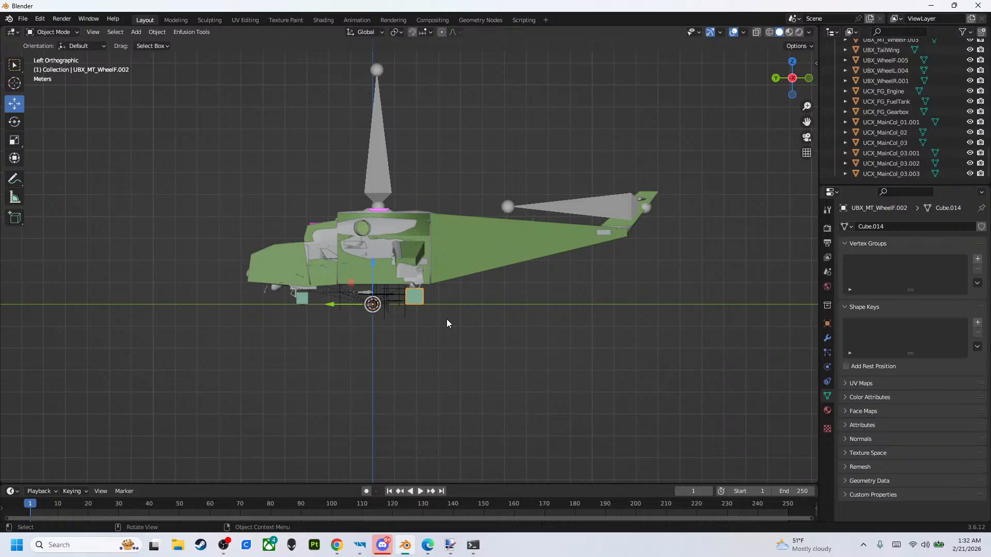
- Return to the Mi-24A project, close its World Editor, save all modified files and minimize the Workbench
{"action": "left_click", "coordinate": [930, 6]}
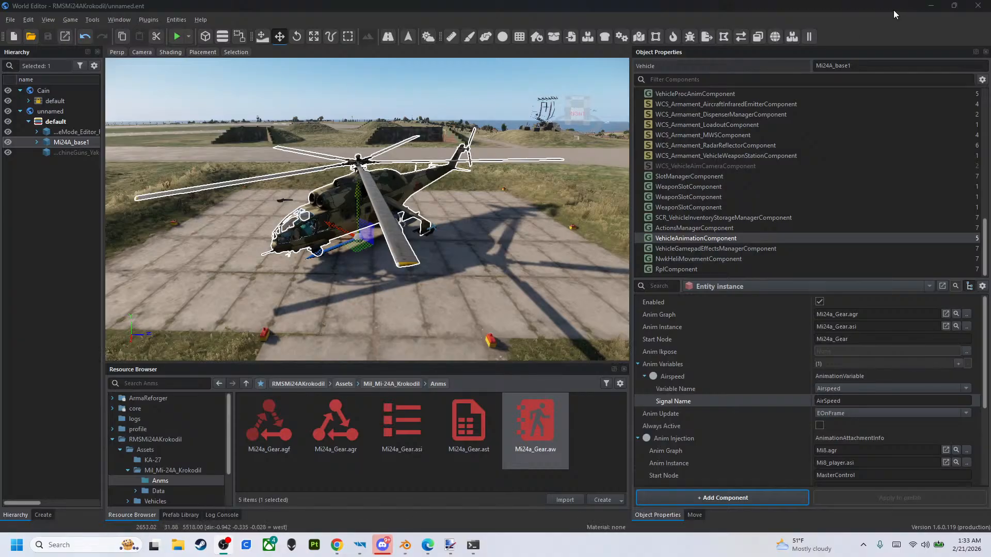
{"action": "left_click", "coordinate": [977, 6]}
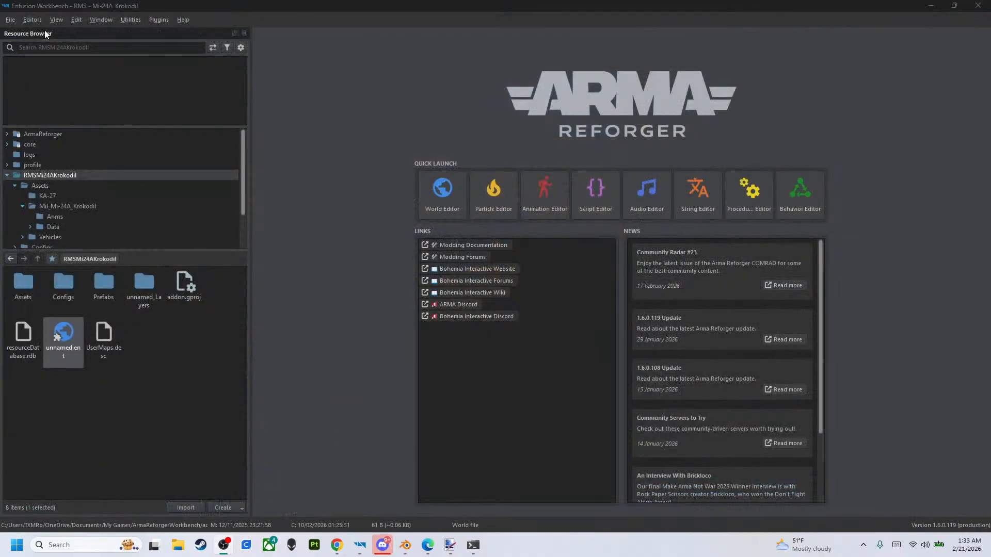
{"action": "left_click", "coordinate": [8, 19]}
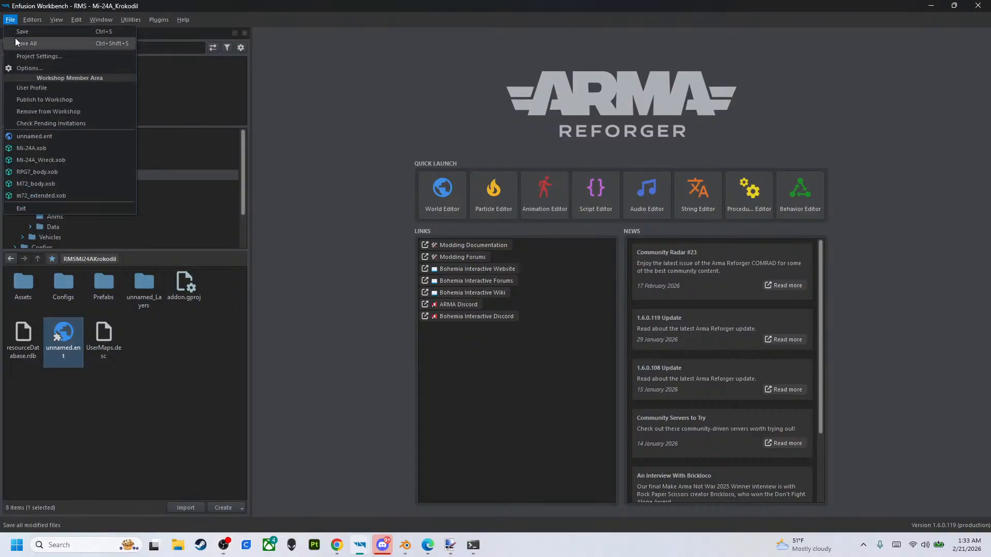
{"action": "left_click", "coordinate": [16, 42]}
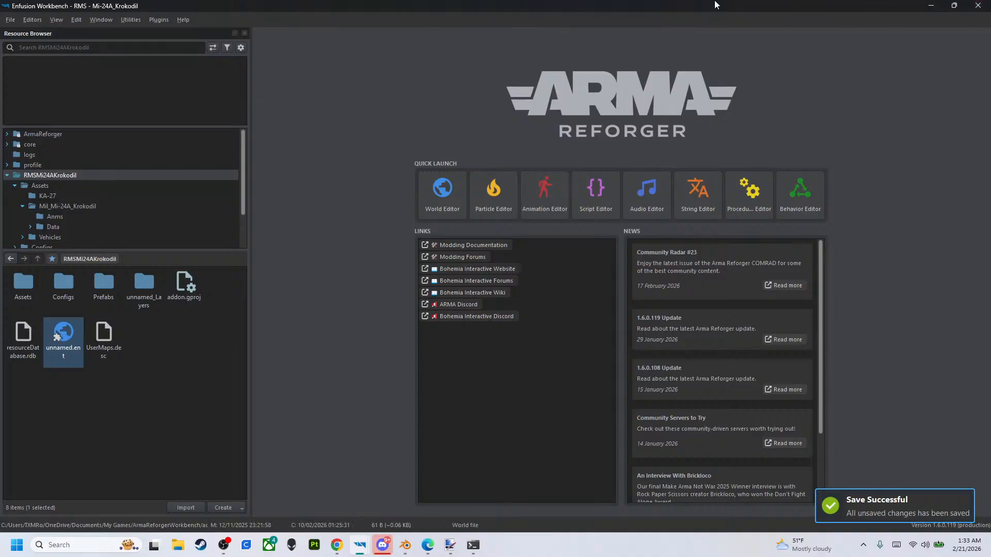
{"action": "left_click", "coordinate": [931, 6]}
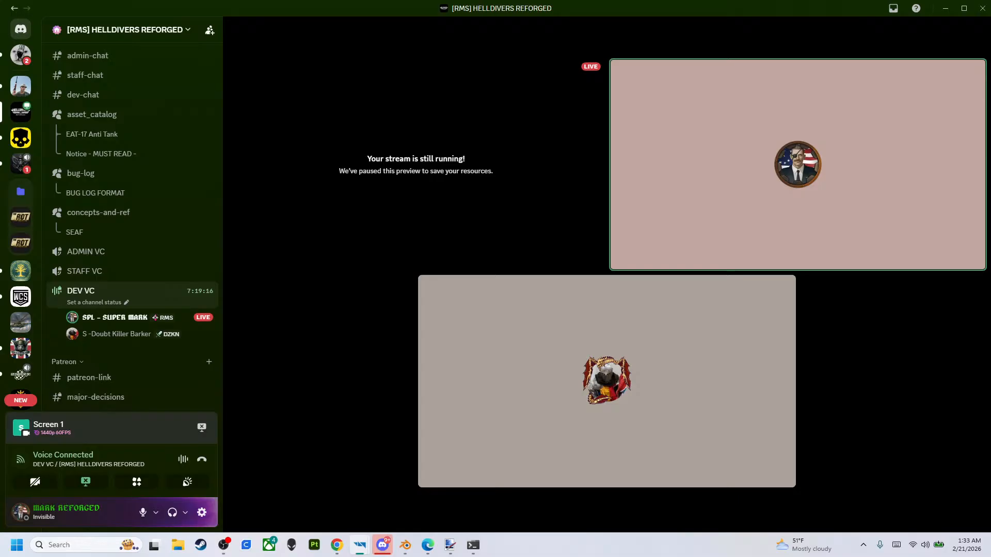
- Switch to the HD2_REFORGED_SEAF_VIC Workbench and open its unnamed.ent world, ignoring all script exceptions
{"action": "left_click_drag", "start_coordinate": [990, 158], "coordinate": [209, 2]}
{"action": "left_click", "coordinate": [36, 154]}
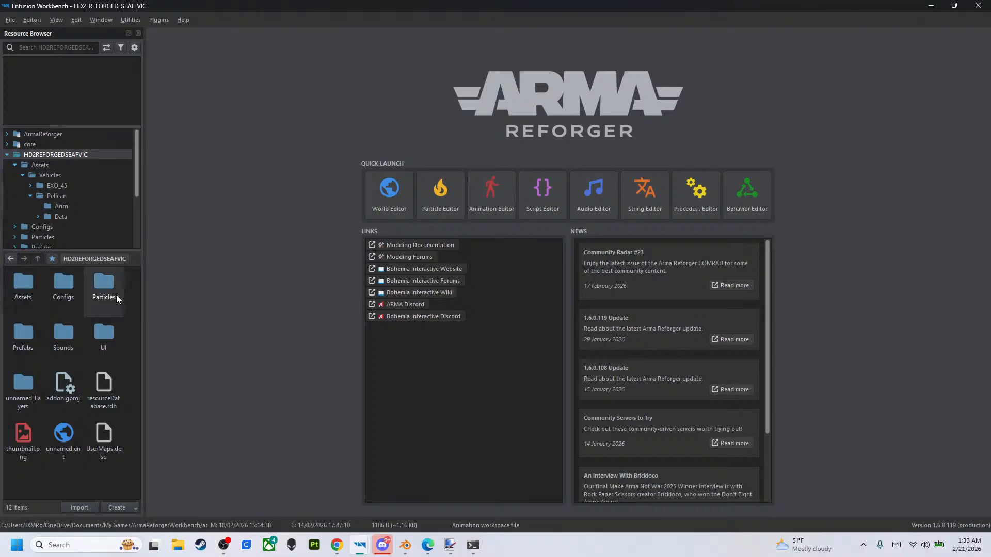
{"action": "double_click", "coordinate": [64, 433]}
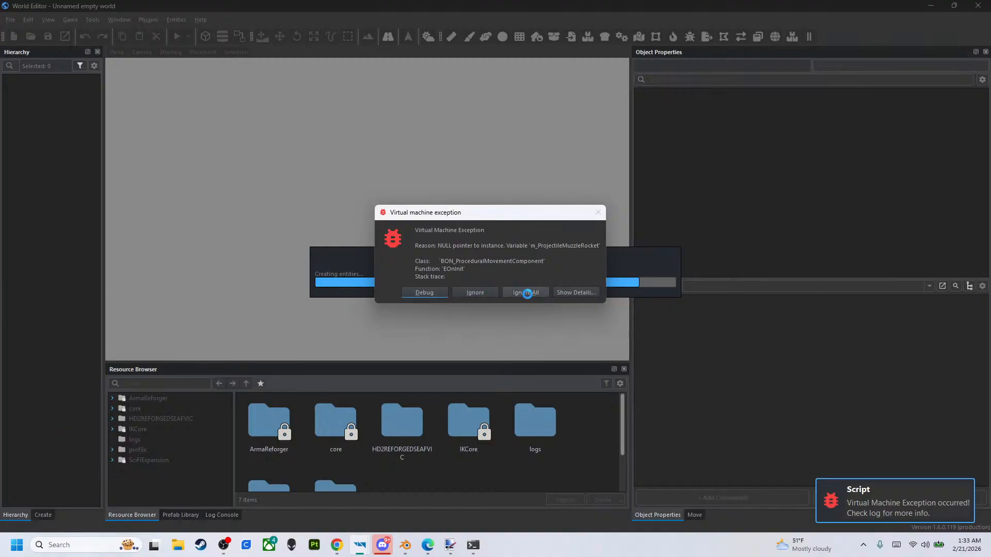
{"action": "left_click", "coordinate": [525, 293]}
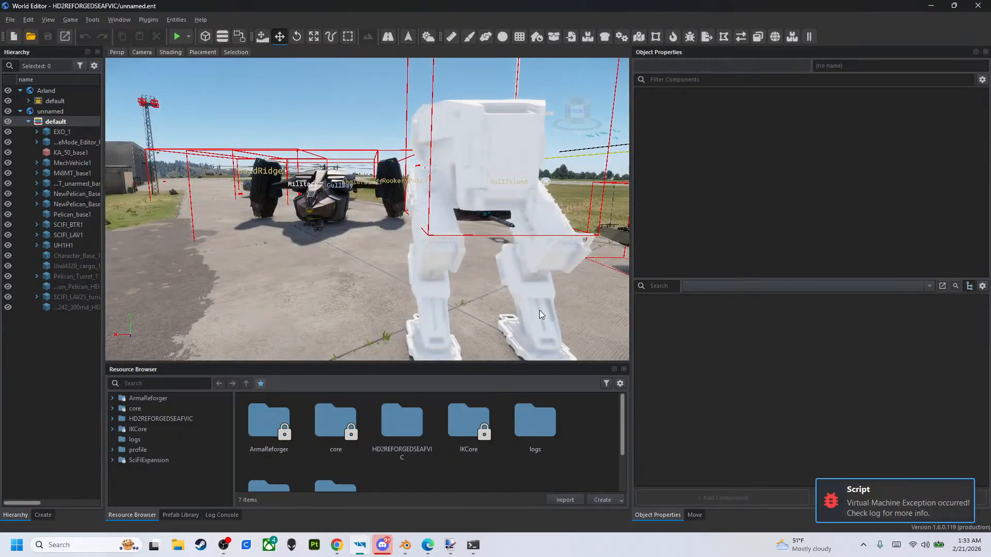
- Delete the EXO_1 mech from the world, fly over to the Pelican aircraft and select Pelican_base1
{"action": "left_click", "coordinate": [484, 200]}
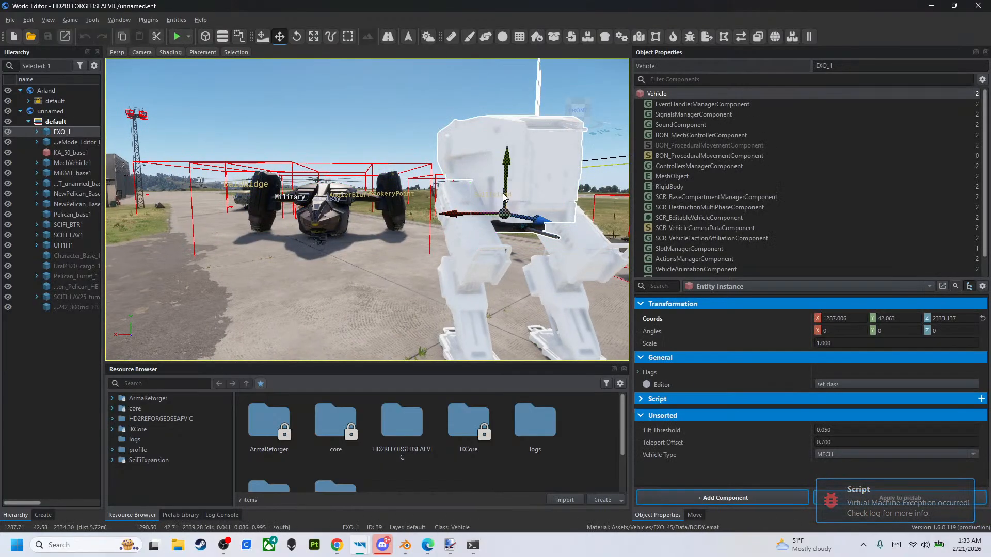
{"action": "key", "text": "Delete"}
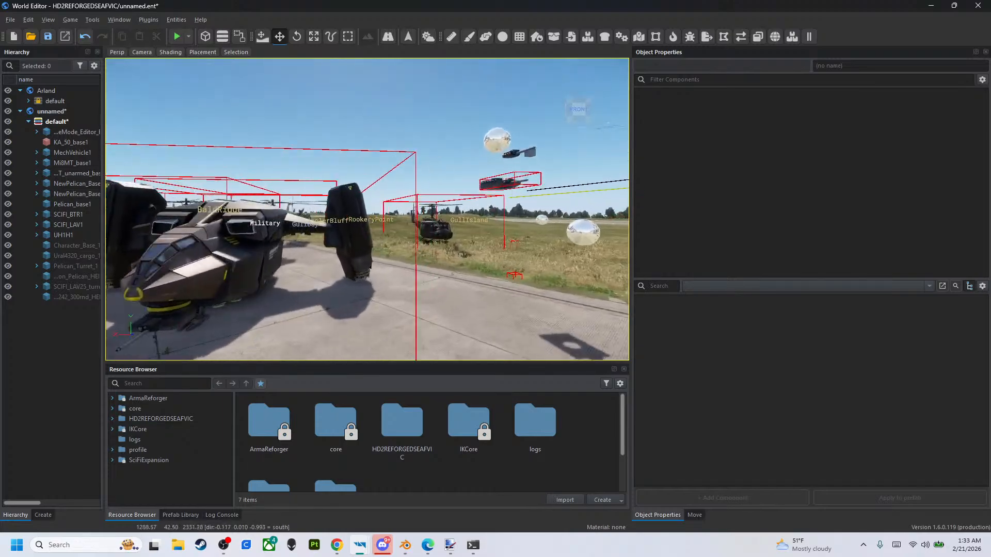
{"action": "right_click_drag", "start_coordinate": [361, 238], "coordinate": [346, 231]}
{"action": "key", "text": "w"}
{"action": "key", "text": "a"}
{"action": "key", "text": "w"}
{"action": "right_click_drag", "start_coordinate": [474, 304], "coordinate": [474, 304]}
{"action": "key", "text": "a"}
{"action": "key", "text": "s"}
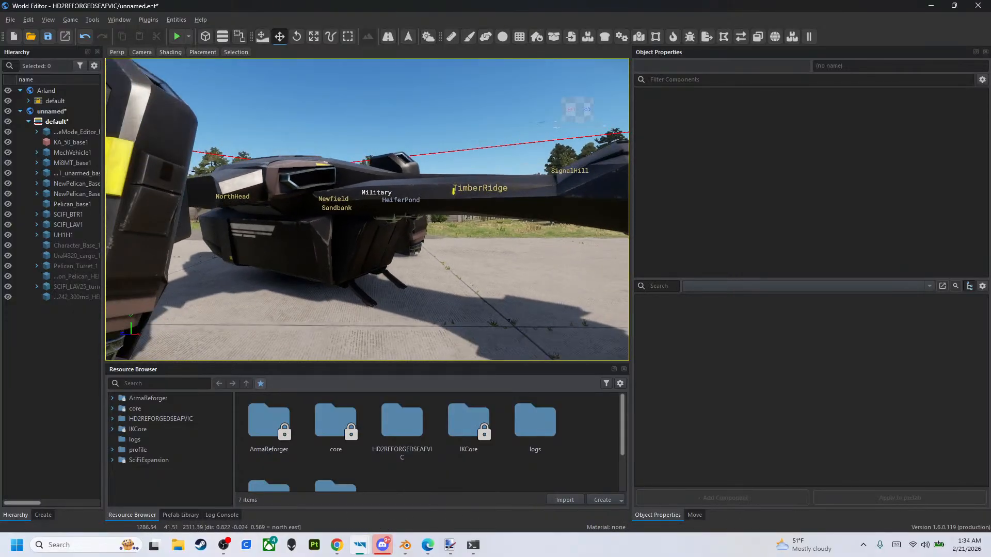
{"action": "left_click", "coordinate": [375, 227]}
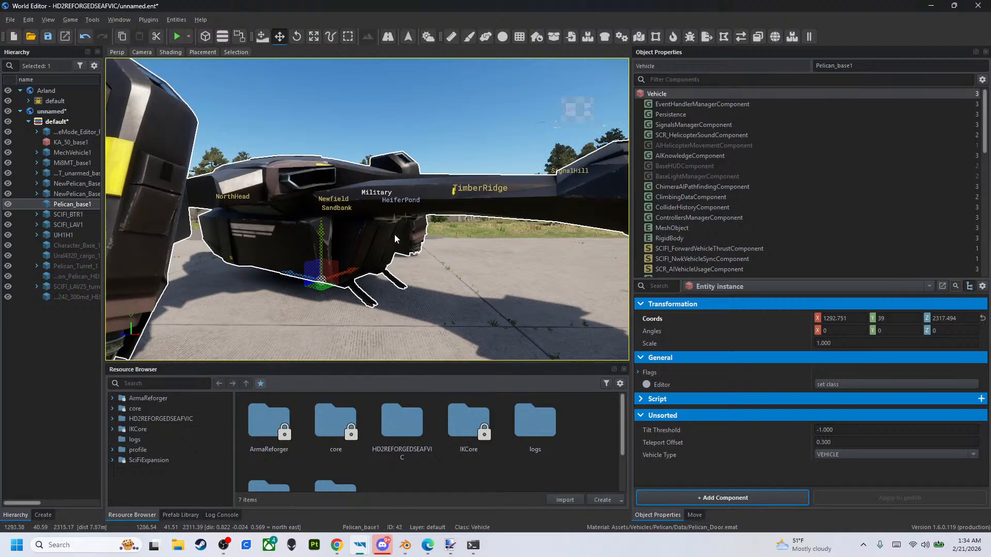
- Open the Pelican's ActionsManagerComponent, enlarge its property area and collapse the last SCR_AdjustSignalAction under Additional Actions
{"action": "scroll", "coordinate": [775, 156], "scroll_direction": "down", "scroll_amount": 5}
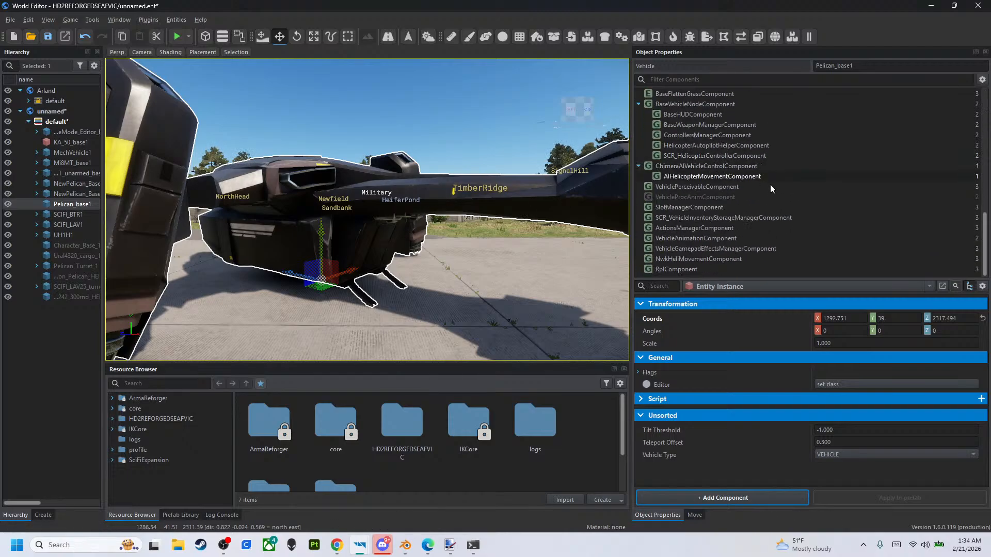
{"action": "left_click", "coordinate": [730, 230]}
{"action": "left_click_drag", "start_coordinate": [717, 280], "coordinate": [722, 147]}
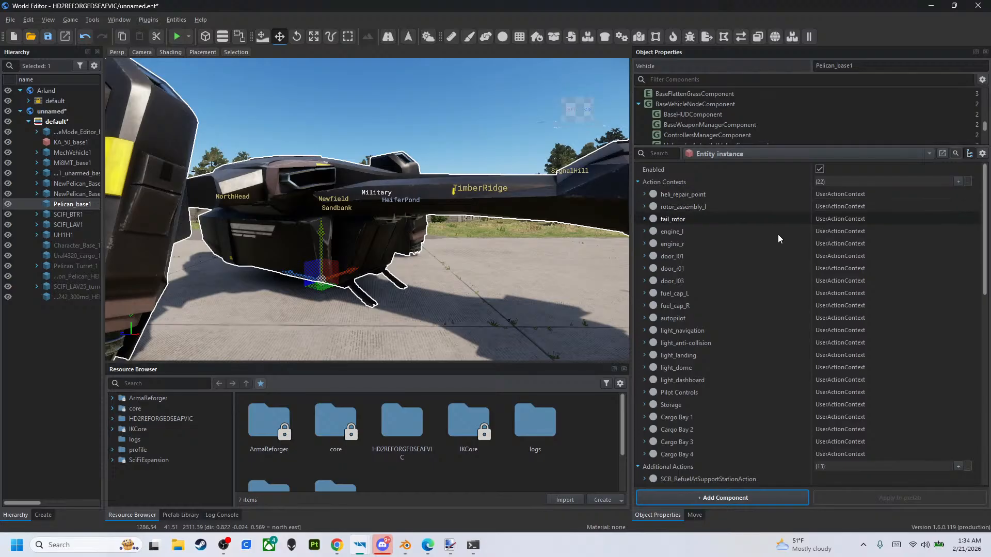
{"action": "scroll", "coordinate": [779, 255], "scroll_direction": "down", "scroll_amount": 6}
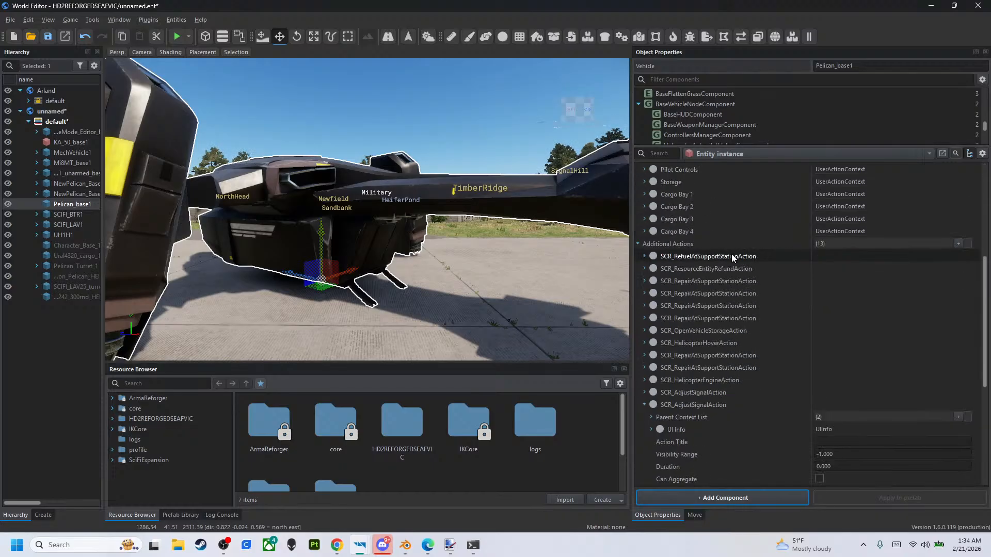
{"action": "scroll", "coordinate": [683, 270], "scroll_direction": "down", "scroll_amount": 4}
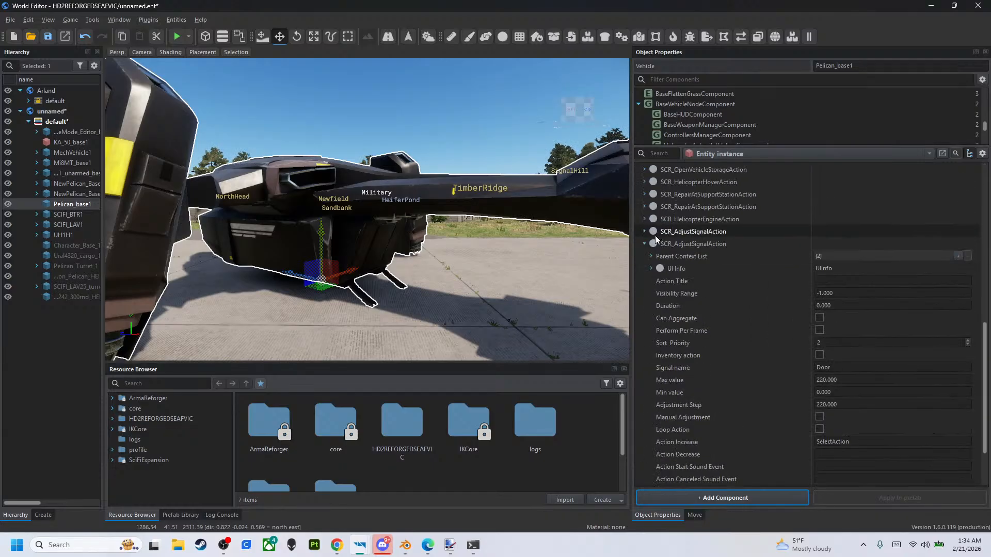
{"action": "left_click", "coordinate": [644, 243]}
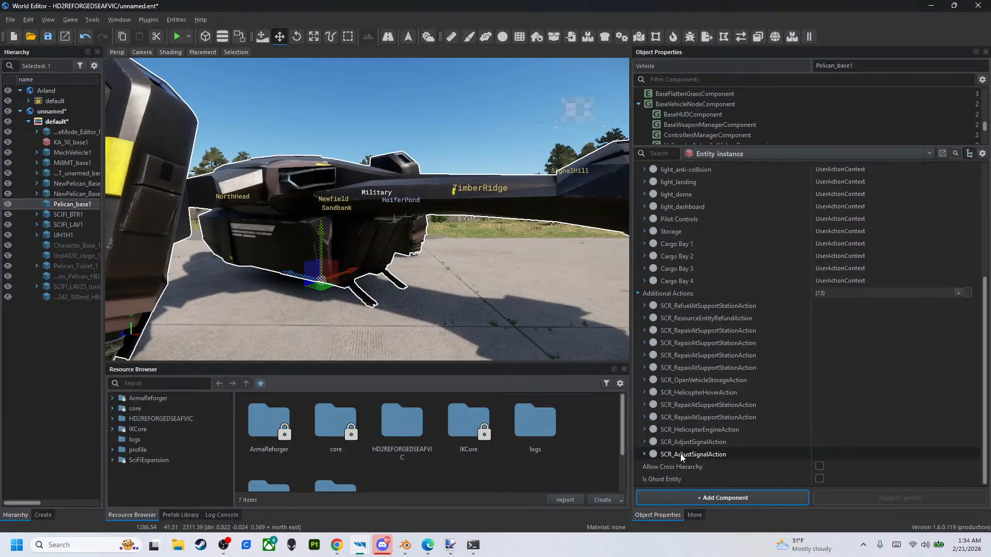
- Examine the first SCR_AdjustSignalAction's UI info name, signal name, value limits and adjustment step
{"action": "mouse_move", "coordinate": [680, 442]}
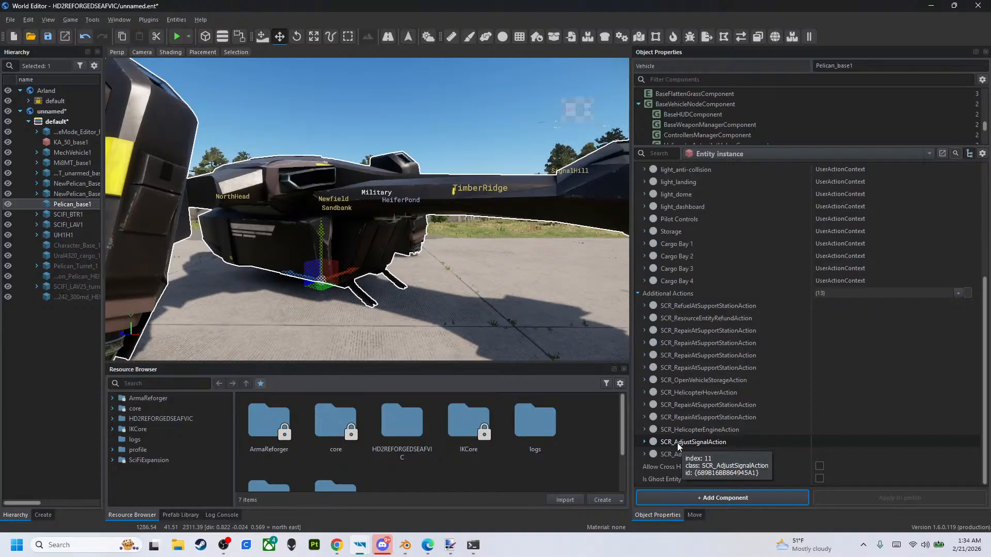
{"action": "left_click", "coordinate": [645, 442]}
{"action": "scroll", "coordinate": [722, 310], "scroll_direction": "down", "scroll_amount": 2}
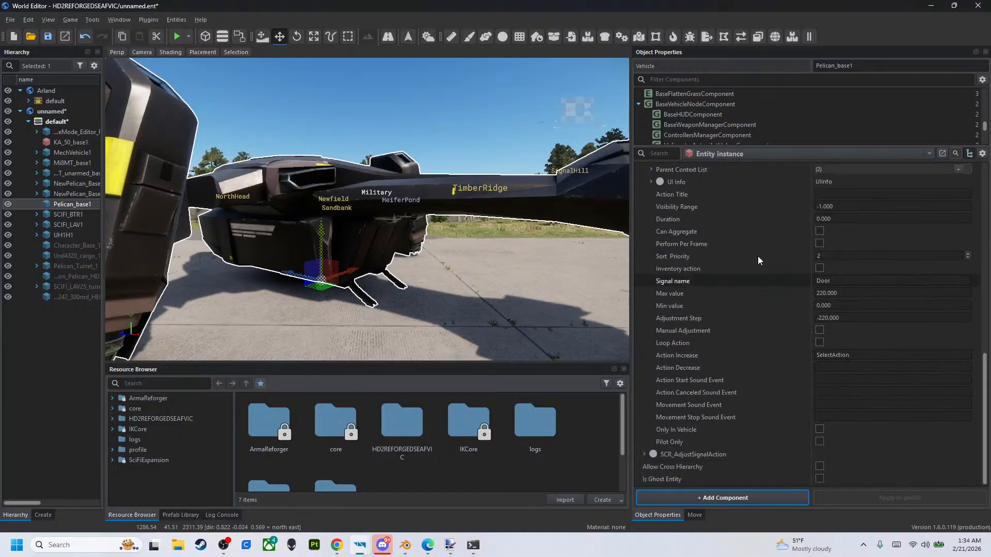
{"action": "scroll", "coordinate": [683, 228], "scroll_direction": "up", "scroll_amount": 1}
{"action": "left_click", "coordinate": [650, 219]}
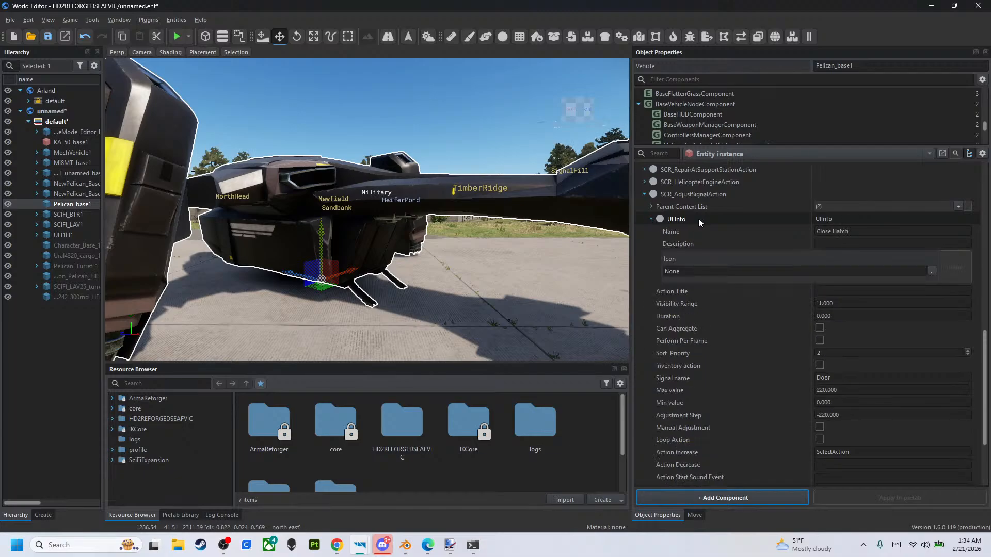
{"action": "left_click", "coordinate": [651, 218]}
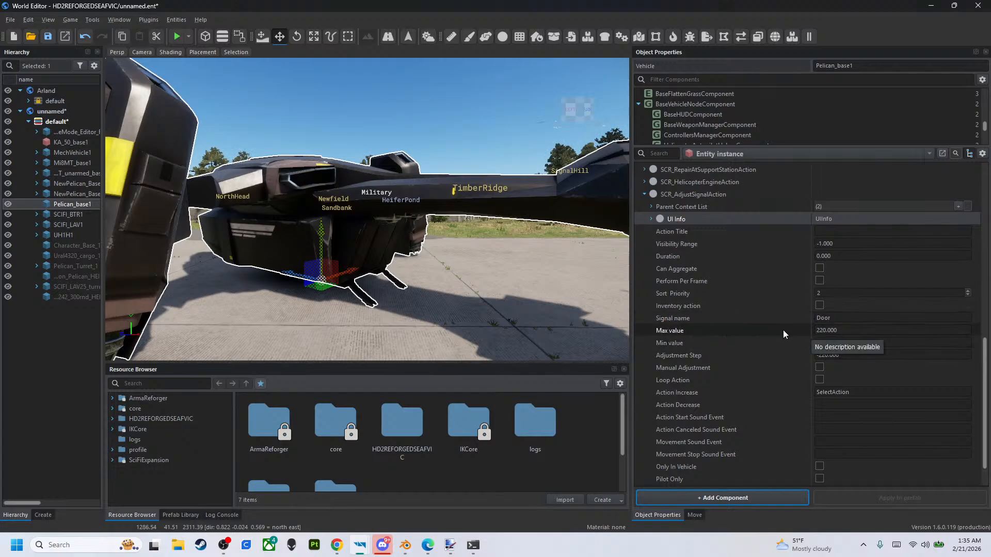
{"action": "left_click", "coordinate": [644, 194]}
- Examine the second SCR_AdjustSignalAction's signal name, value limits and adjustment step, with the first one collapsed, and collapse it again
{"action": "left_click", "coordinate": [644, 454]}
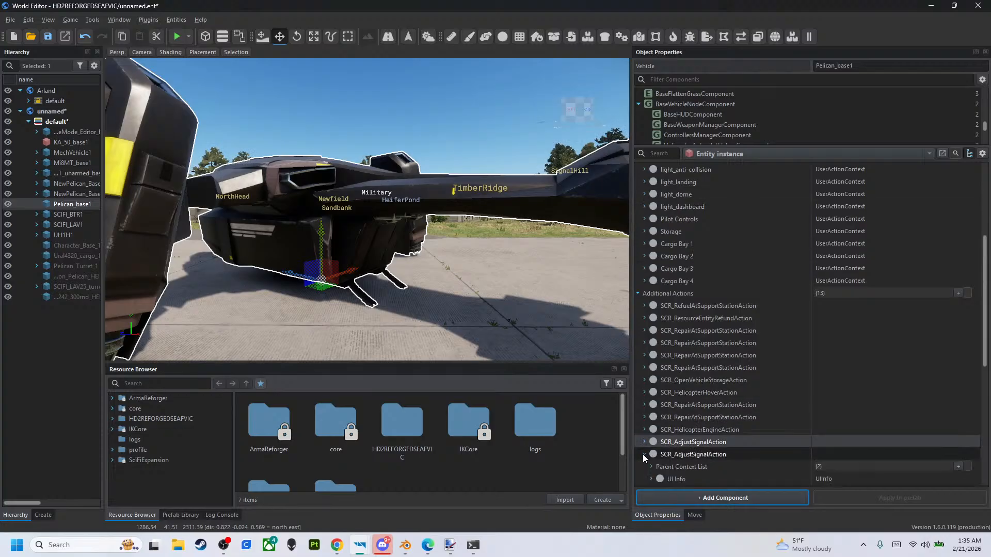
{"action": "scroll", "coordinate": [680, 367], "scroll_direction": "down", "scroll_amount": 7}
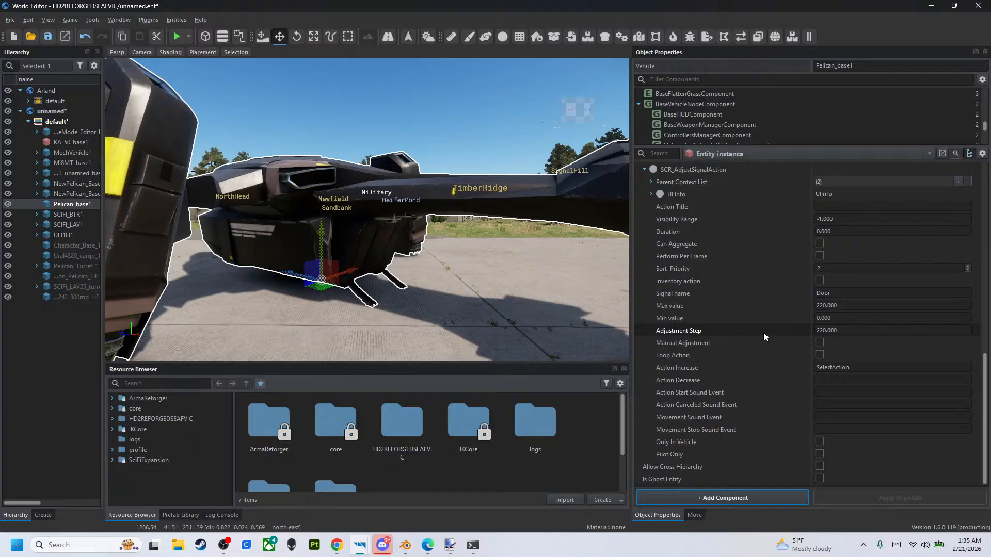
{"action": "scroll", "coordinate": [655, 276], "scroll_direction": "up", "scroll_amount": 2}
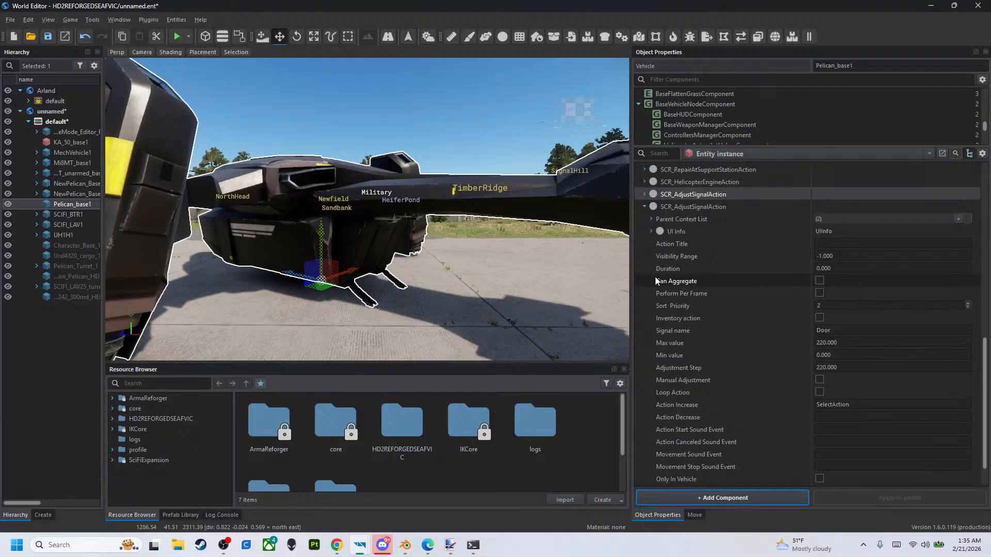
{"action": "left_click", "coordinate": [645, 244]}
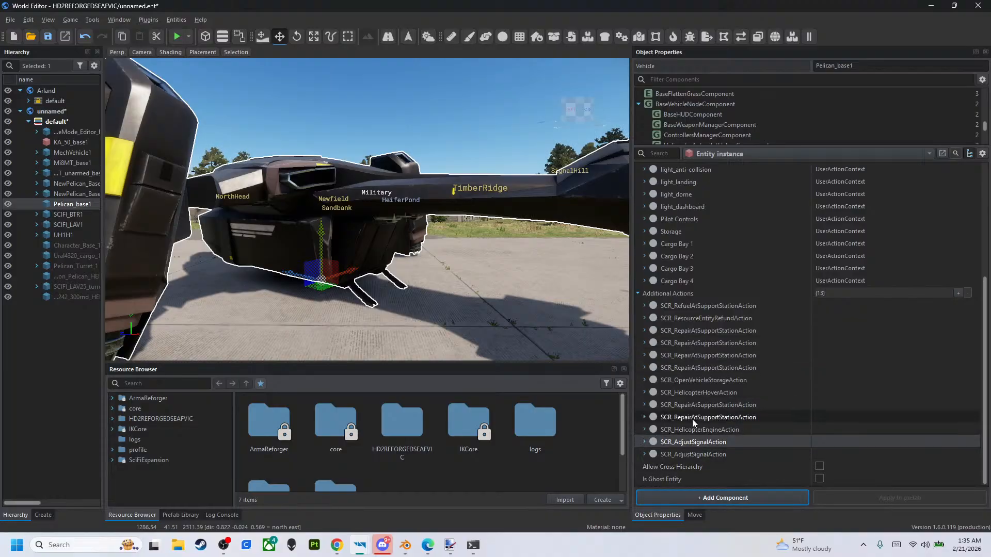
- Reopen the first SCR_AdjustSignalAction to check its parent context list, collapse it and review the Pelican's action contexts
{"action": "left_click", "coordinate": [643, 441]}
{"action": "scroll", "coordinate": [763, 356], "scroll_direction": "down", "scroll_amount": 3}
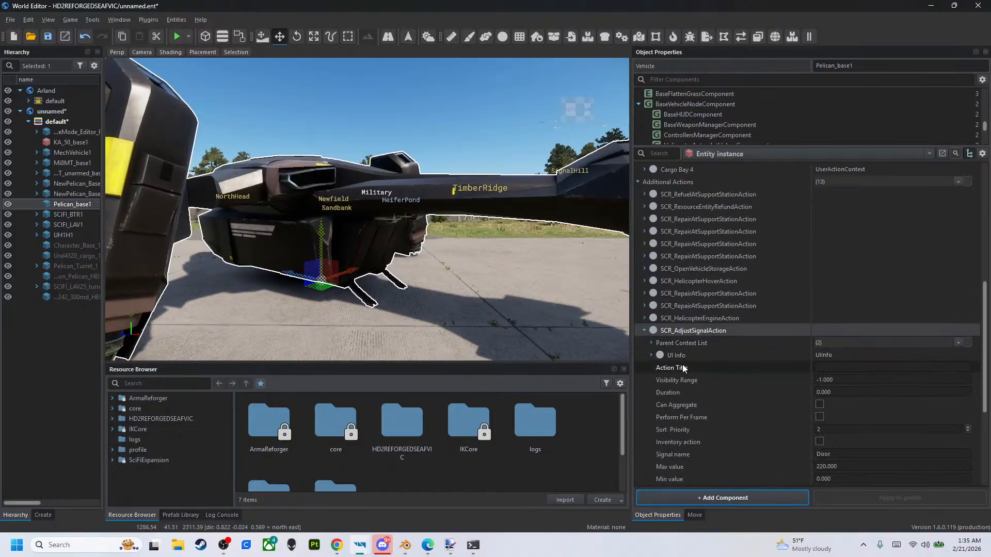
{"action": "left_click", "coordinate": [652, 343]}
{"action": "left_click", "coordinate": [644, 330]}
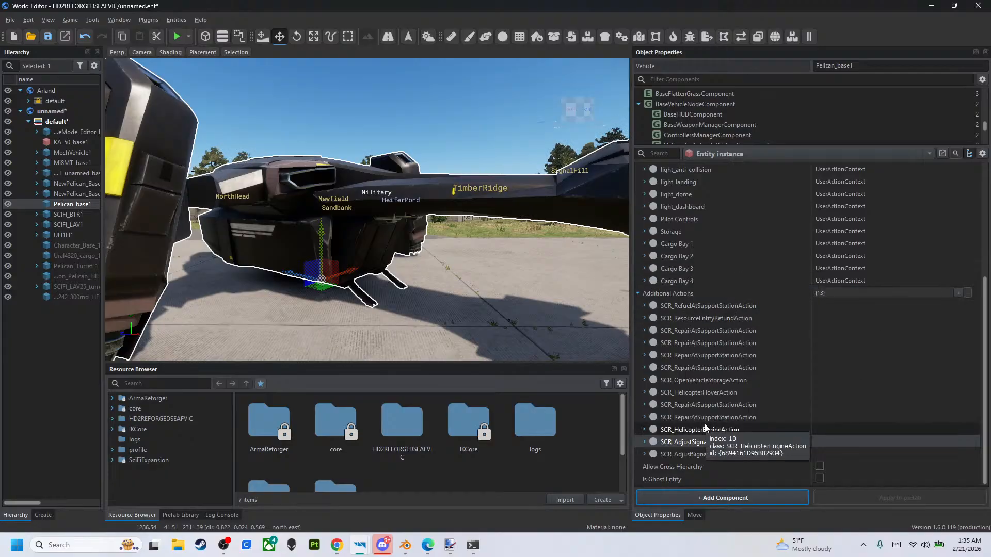
{"action": "scroll", "coordinate": [679, 246], "scroll_direction": "up", "scroll_amount": 5}
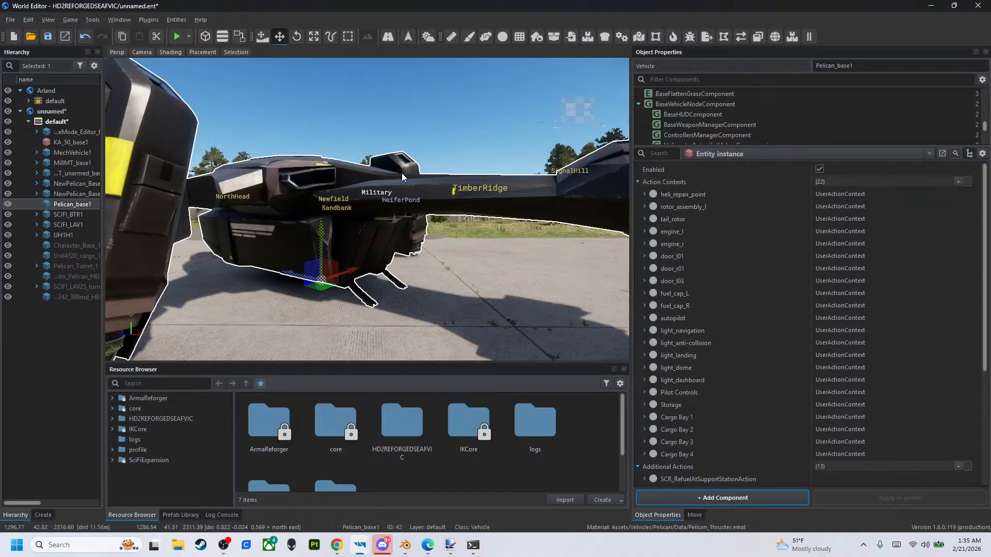
- Save the world and launch it in play mode, denying the script authorization request
{"action": "left_click", "coordinate": [50, 38]}
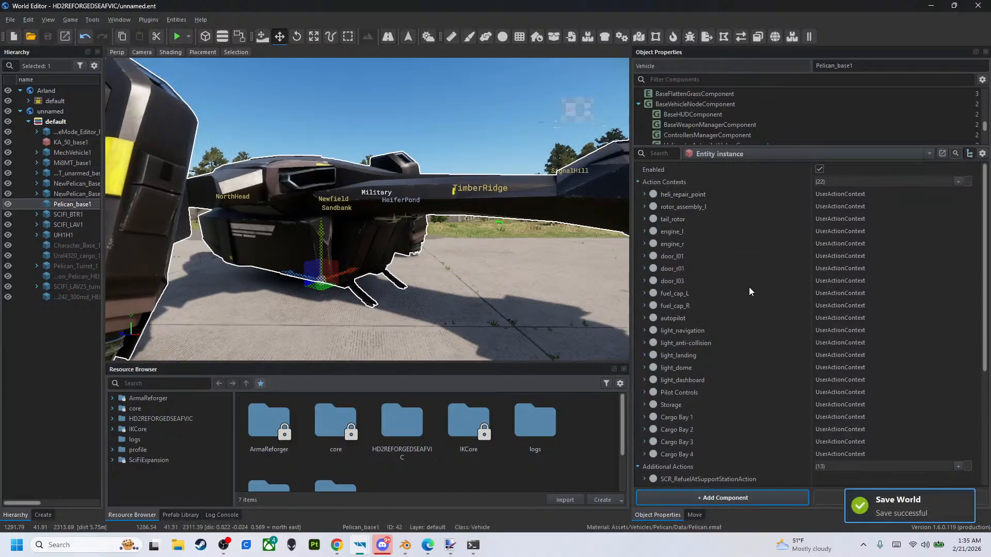
{"action": "scroll", "coordinate": [682, 277], "scroll_direction": "down", "scroll_amount": 5}
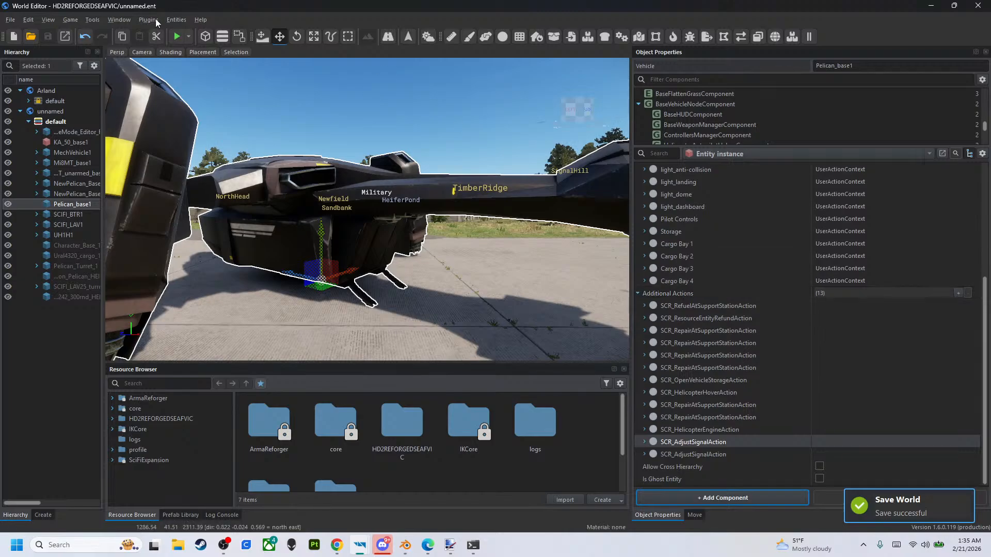
{"action": "scroll", "coordinate": [472, 245], "scroll_direction": "down", "scroll_amount": 1}
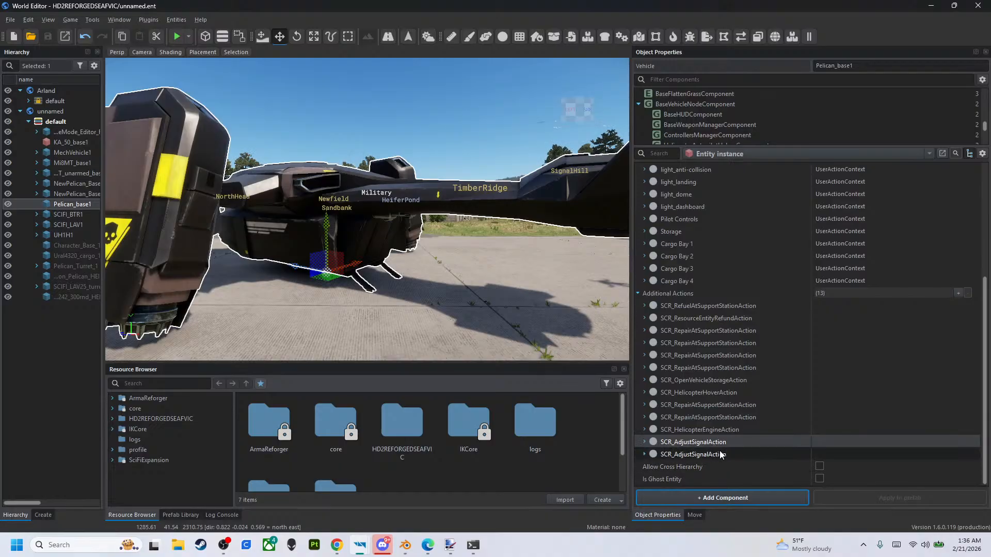
{"action": "left_click", "coordinate": [176, 37]}
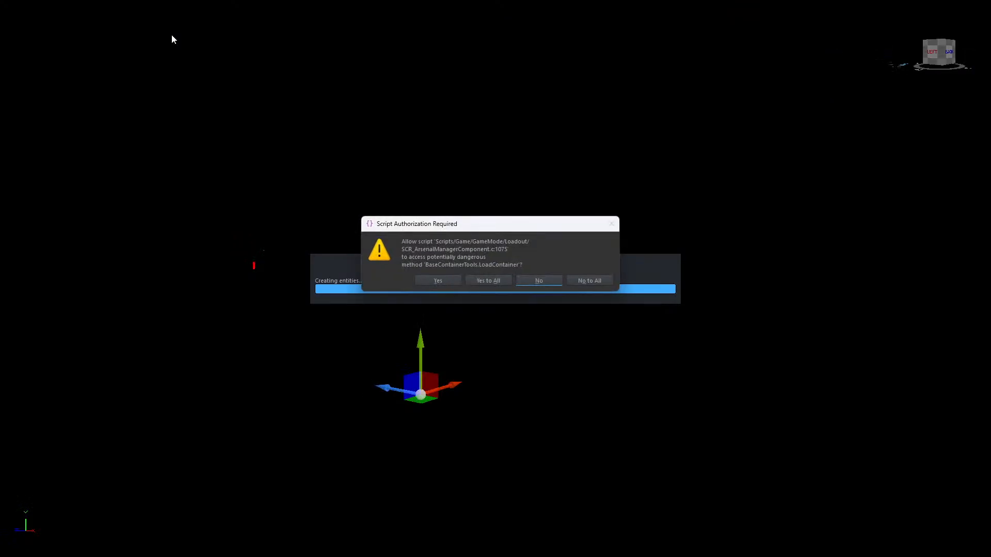
{"action": "left_click", "coordinate": [528, 281]}
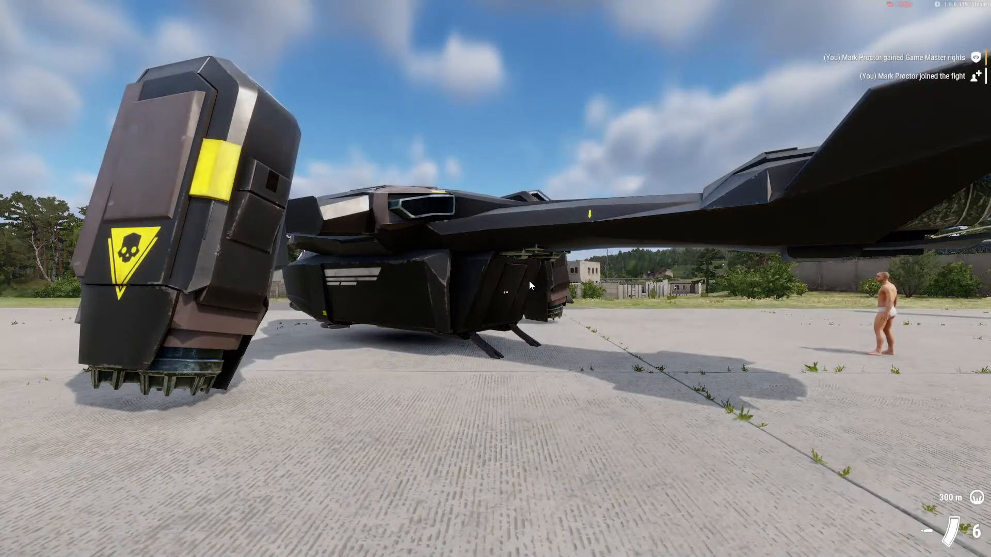
- Walk to the rear of the Pelican, open its hatch and inspect the lowered ramp
{"action": "key", "text": "w"}
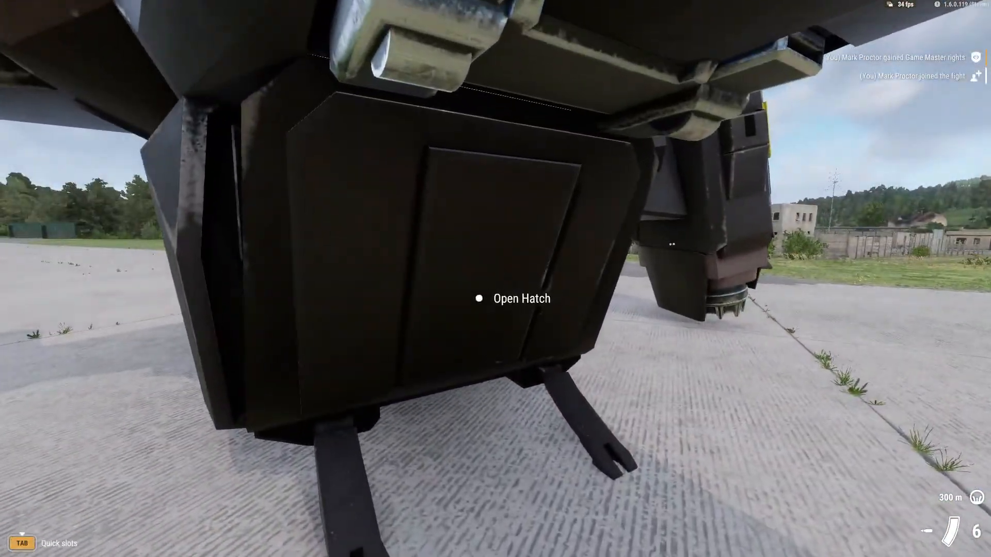
{"action": "key", "text": "f"}
{"action": "key", "text": "s"}
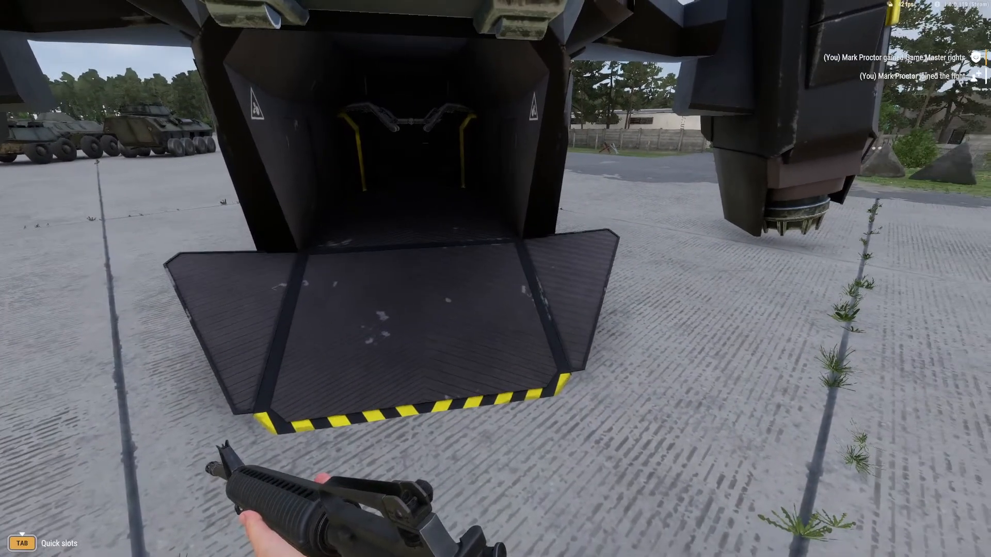
{"action": "key", "text": "w"}
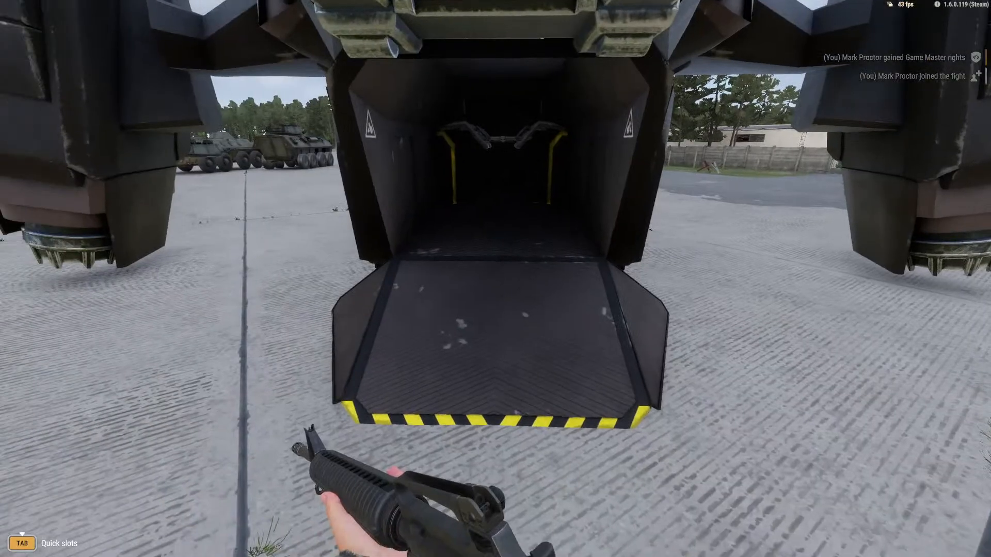
{"action": "key", "text": "w"}
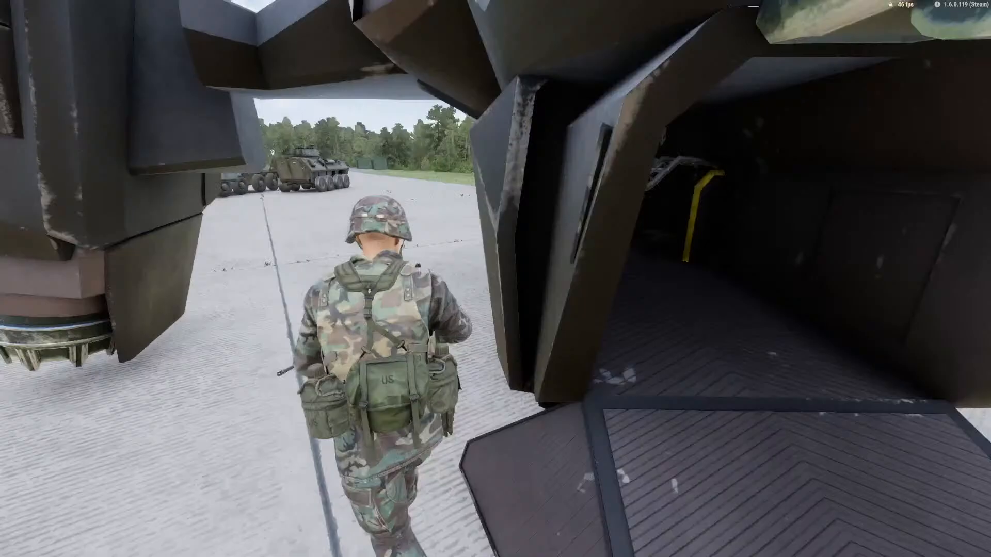
- From the Pelican's pilot seat, use the Close Hatch action, and start the engine and raise the throttle in third-person view
{"action": "key", "text": "w"}
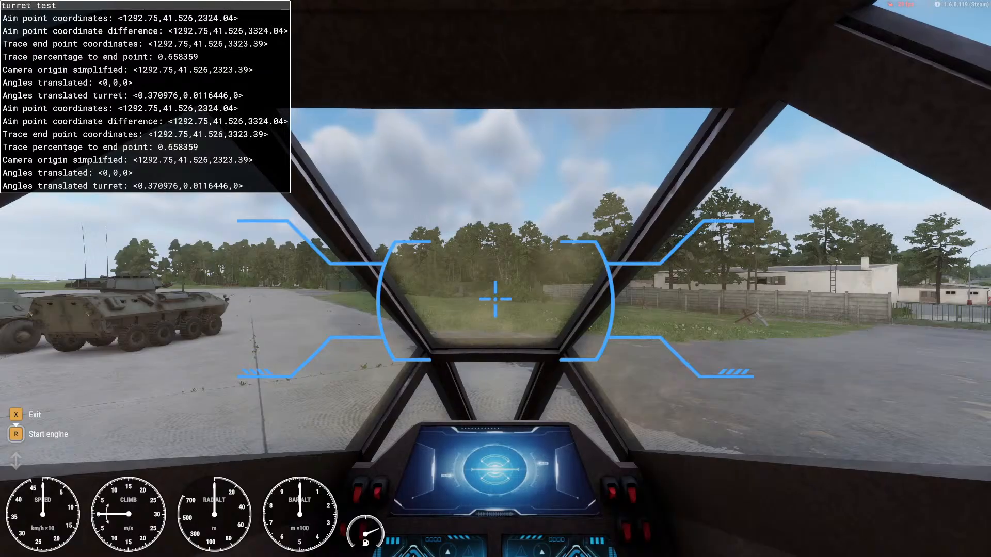
{"action": "scroll", "coordinate": [495, 288], "scroll_direction": "down", "scroll_amount": 1}
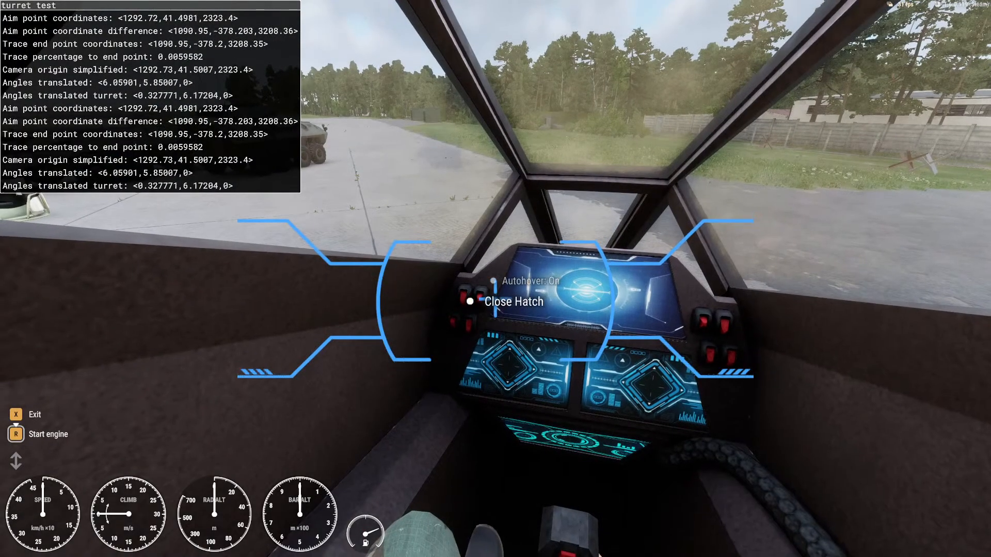
{"action": "key", "text": "v"}
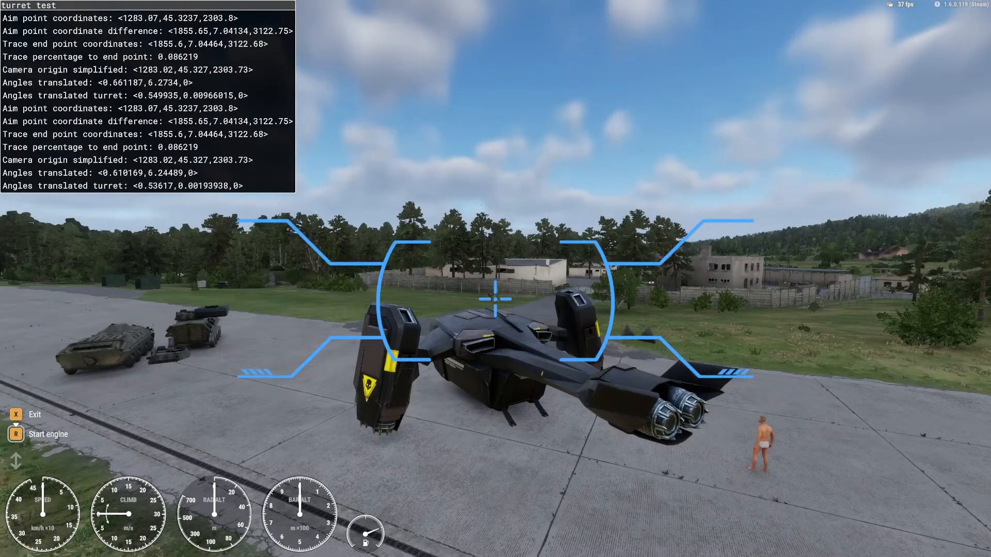
{"action": "key", "text": "r"}
{"action": "key", "text": "shift"}
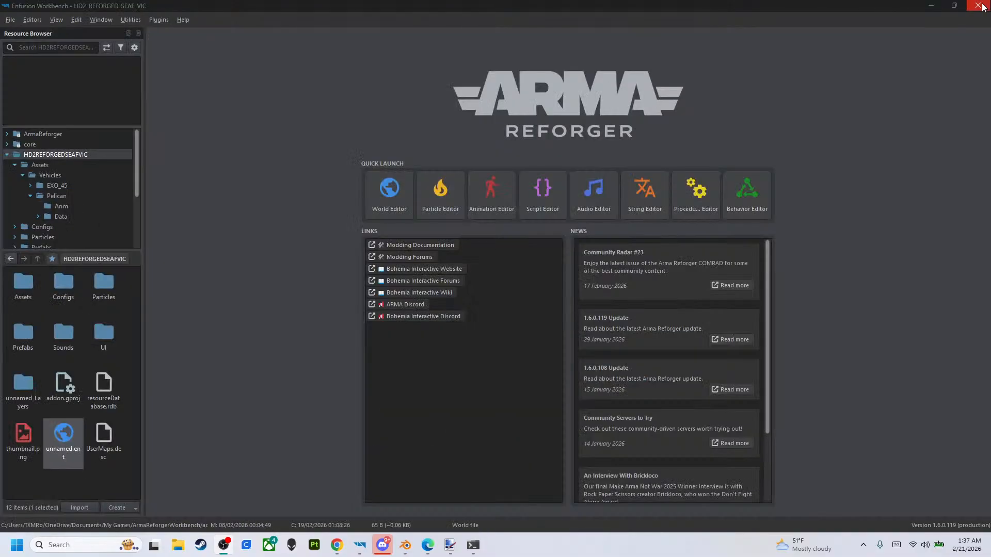
- Close the HD2_REFORGED_SEAF_VIC Workbench and collapse the RMSMi24AKrokodil folder tree in the Mi-24A_Krokodil Workbench
{"action": "left_click", "coordinate": [978, 6]}
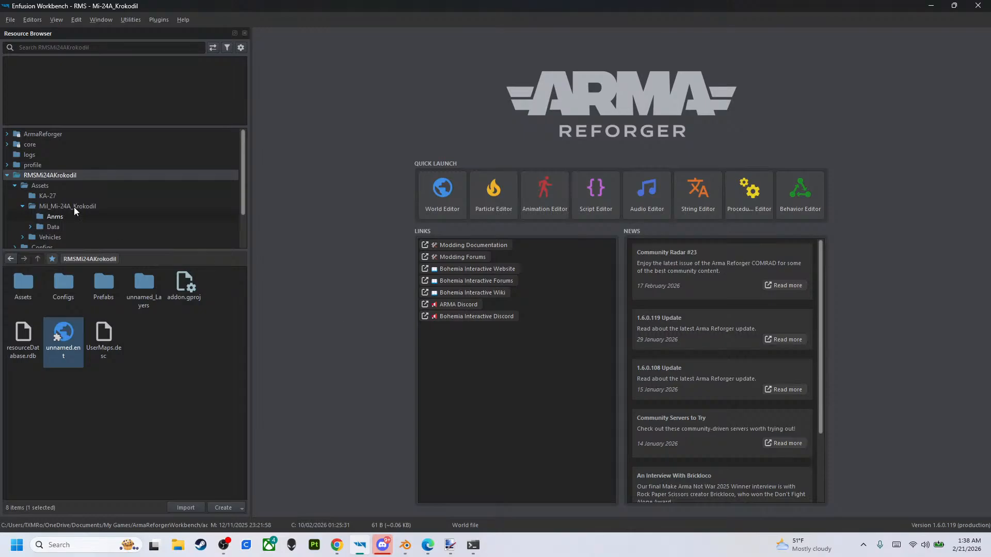
{"action": "left_click", "coordinate": [7, 176]}
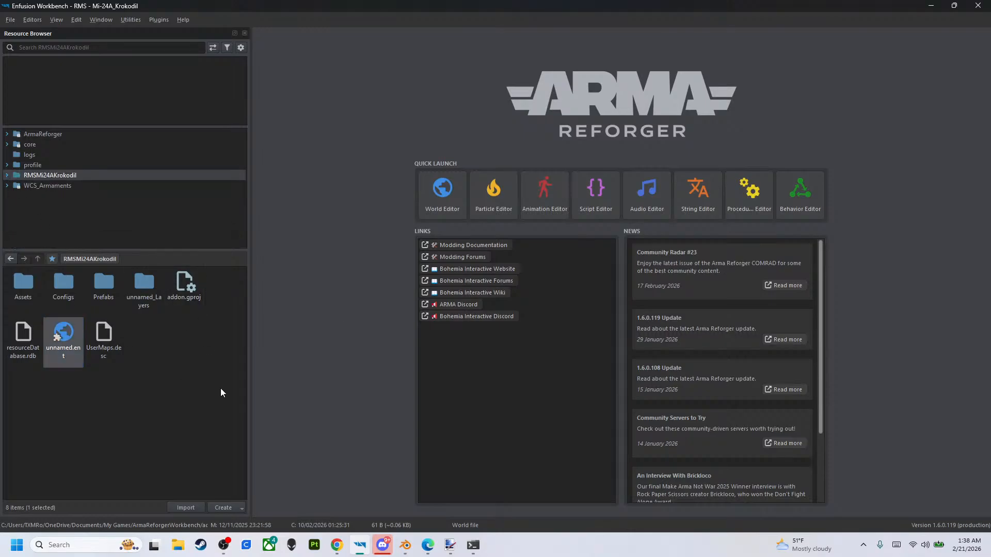